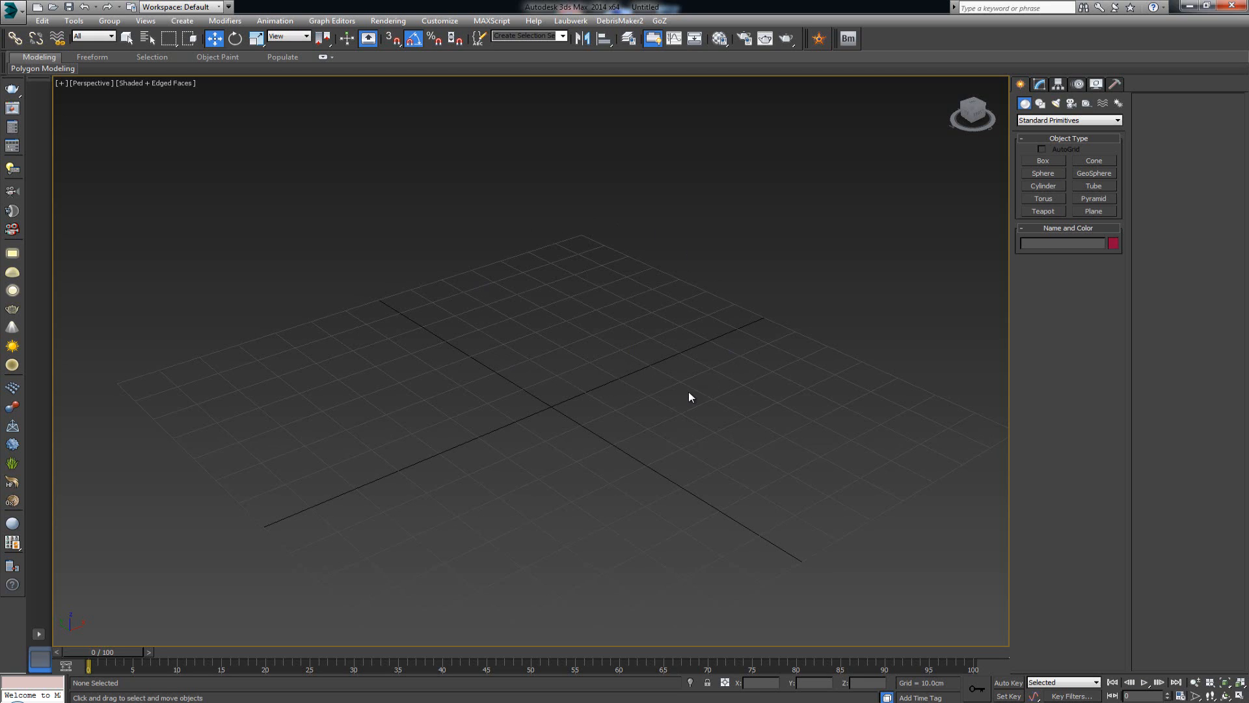
# - Create a box about 29 cm long, 26 cm wide and 26 cm high near the centre of the grid
pyautogui.keyDown('alt'); pyautogui.moveTo(632, 413); pyautogui.dragTo(645, 418, button='middle'); pyautogui.keyUp('alt')
pyautogui.click(1045, 162)
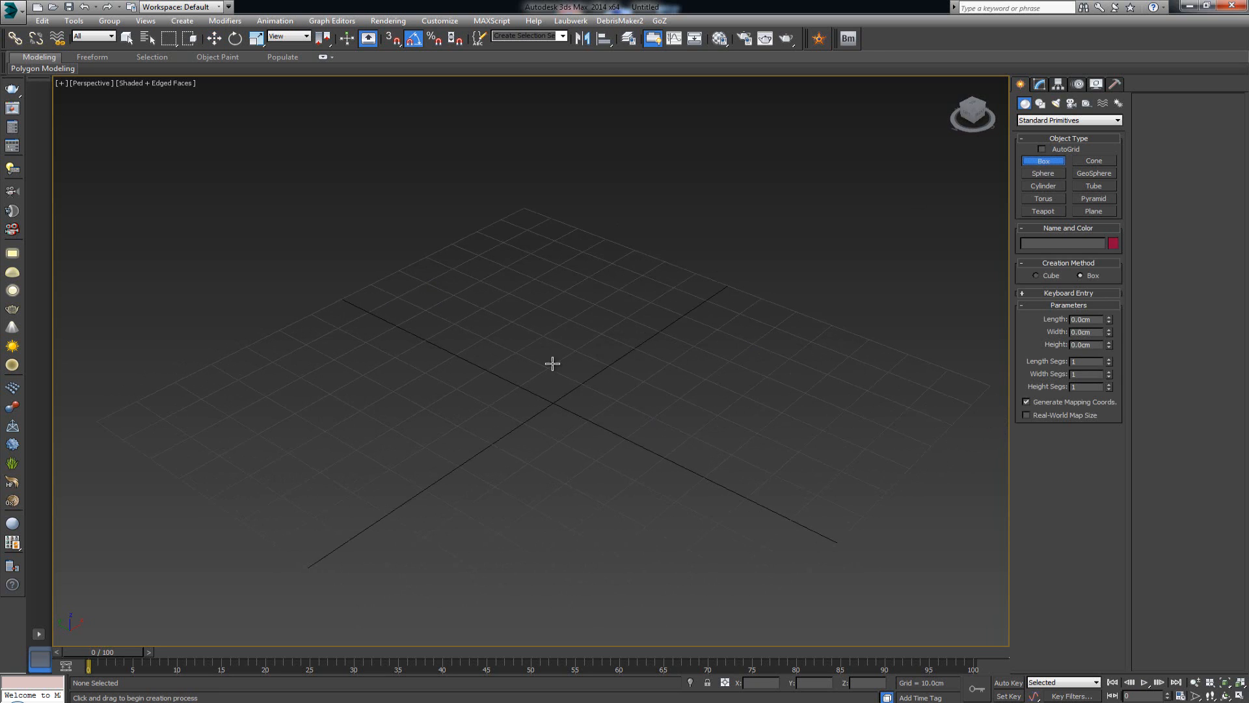
pyautogui.keyDown('alt'); pyautogui.moveTo(527, 366); pyautogui.dragTo(538, 369, button='middle'); pyautogui.keyUp('alt')
pyautogui.moveTo(547, 364); pyautogui.dragTo(540, 462)
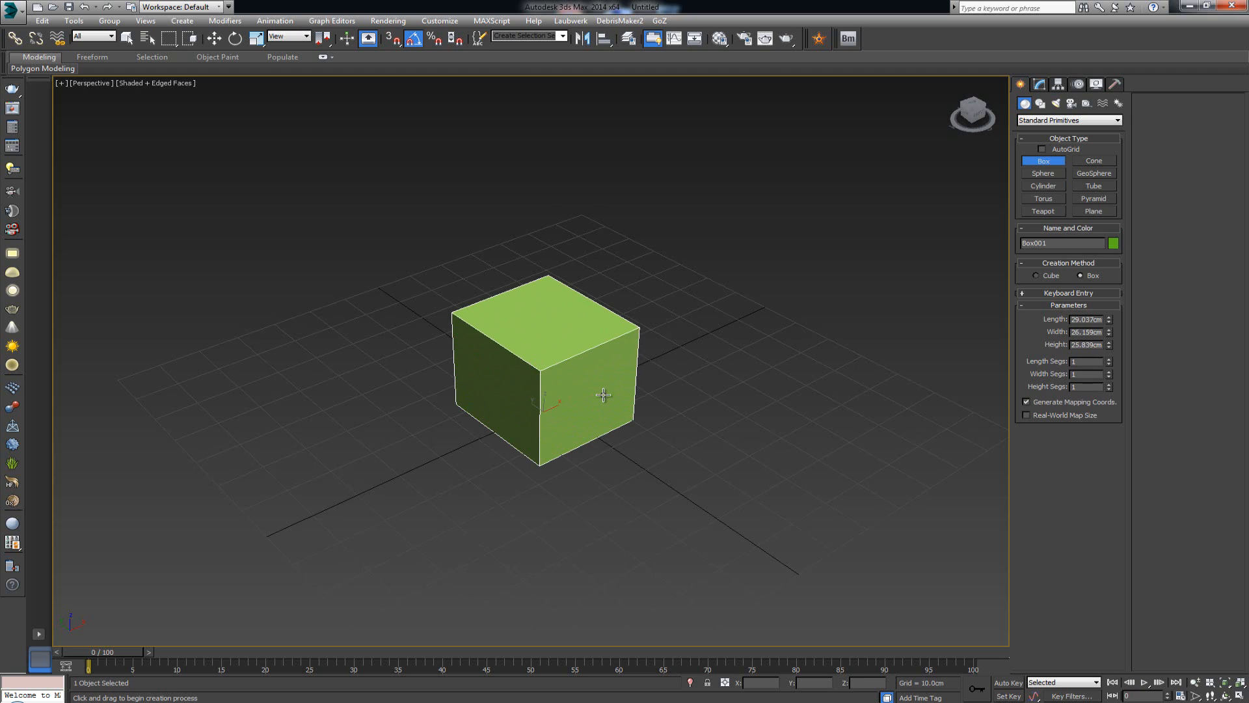
pyautogui.press('w')
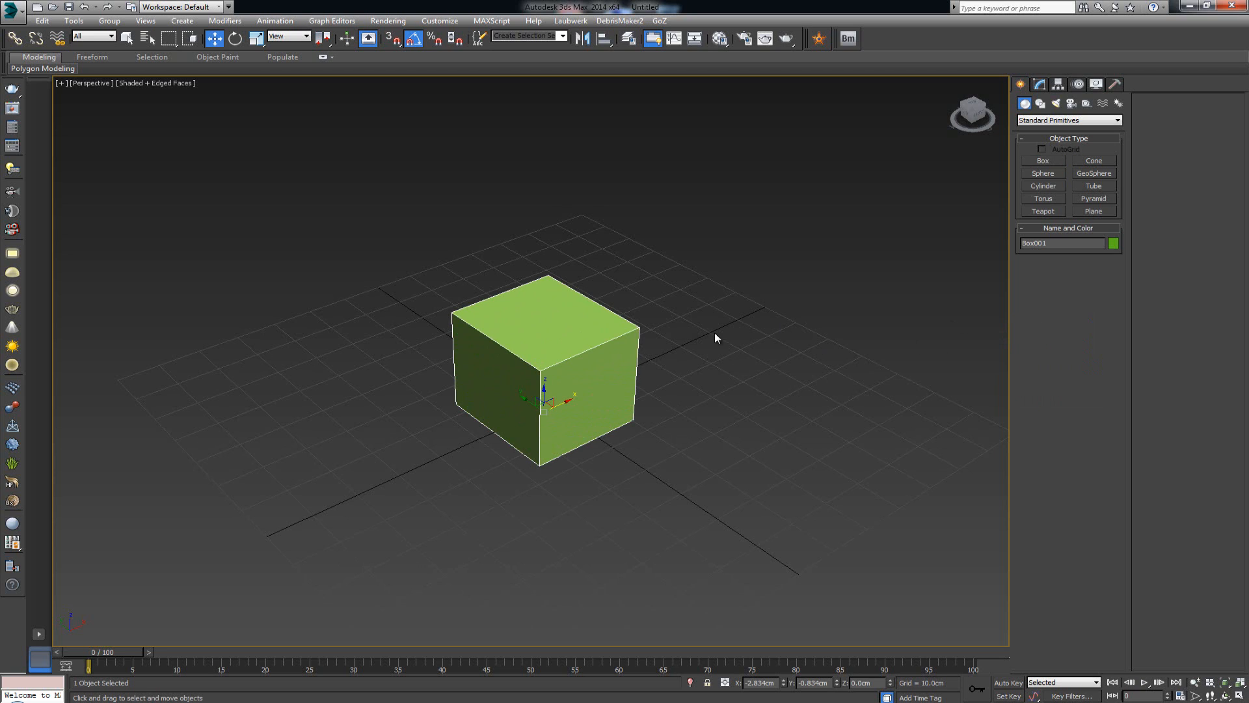
# - Set the box's length, width and height each to 20 cm
pyautogui.click(1039, 84)
pyautogui.doubleClick(1074, 314)
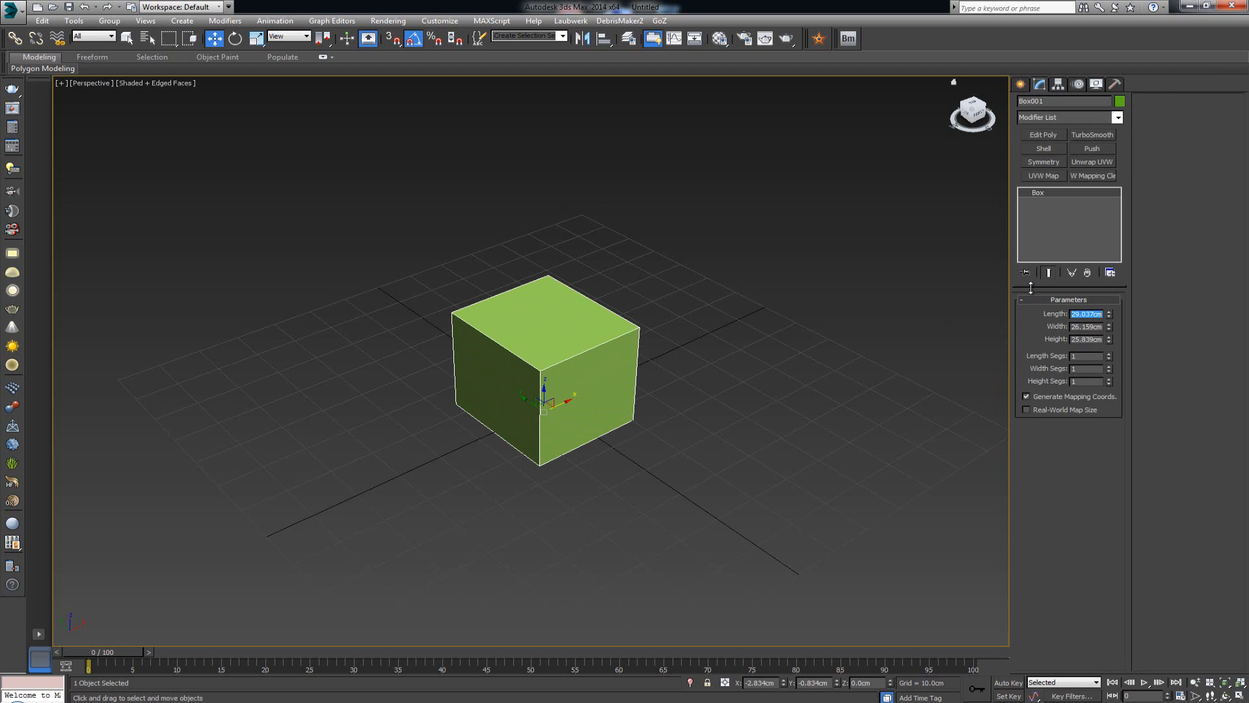
pyautogui.write('20')
pyautogui.press('Tab')
pyautogui.write('20')
pyautogui.press('Tab')
pyautogui.write('20')
pyautogui.press('Return')
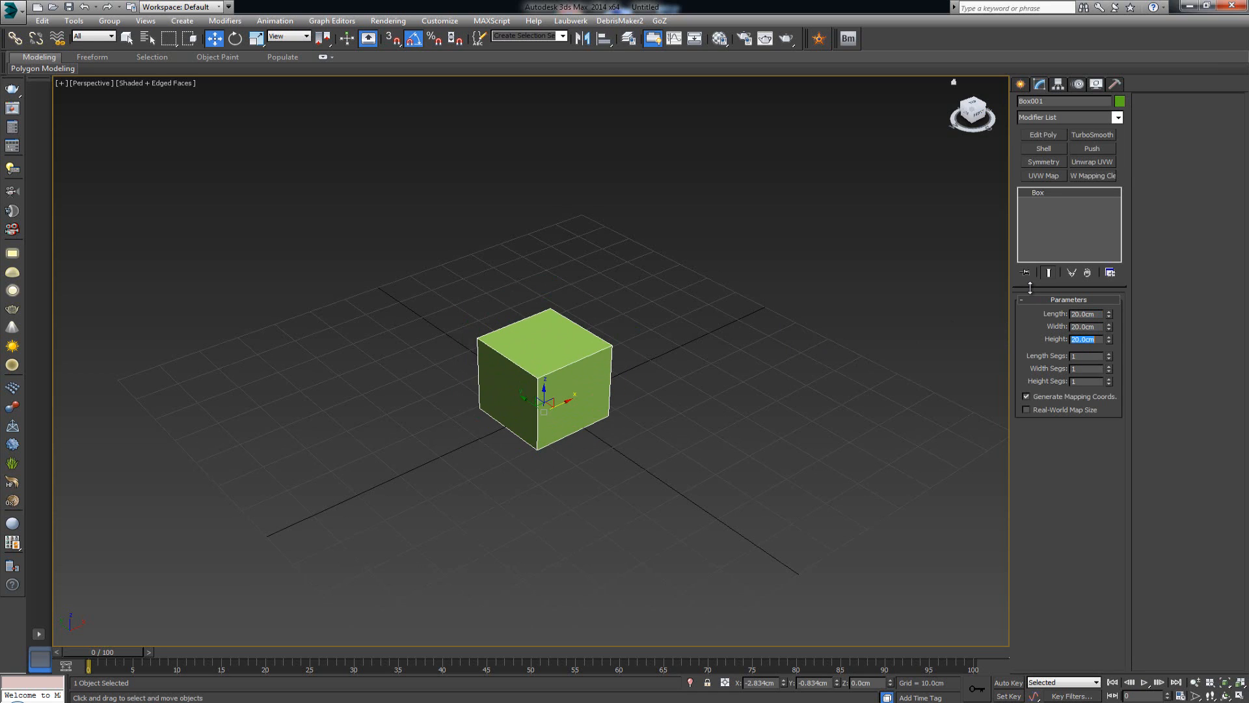
# - Place the box at the world origin by setting its absolute X and Y positions to 0
pyautogui.press('z')
pyautogui.rightClick(214, 39)
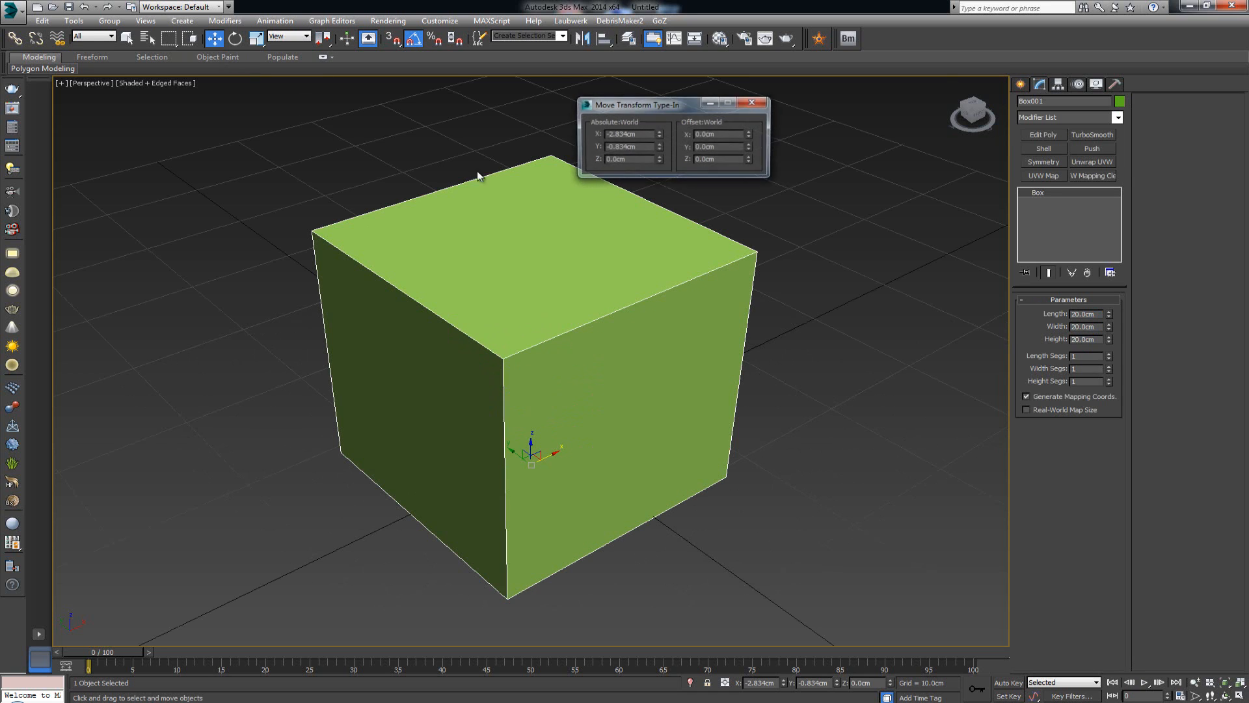
pyautogui.rightClick(658, 135)
pyautogui.rightClick(659, 147)
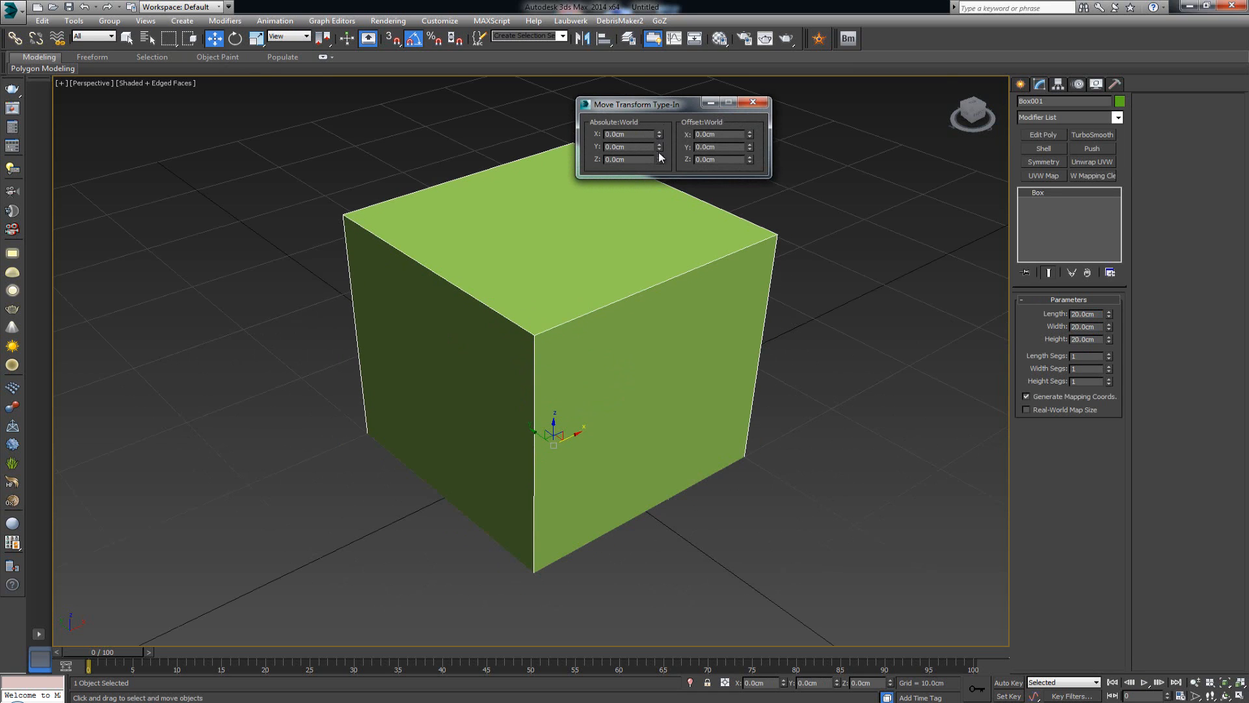
pyautogui.click(753, 103)
# - Make two independent copies of the box, one about 29 cm along Y and one about 35 cm along X
pyautogui.scroll(-5, 585, 253)
pyautogui.keyDown('alt'); pyautogui.moveTo(592, 338); pyautogui.dragTo(584, 340, button='middle'); pyautogui.keyUp('alt')
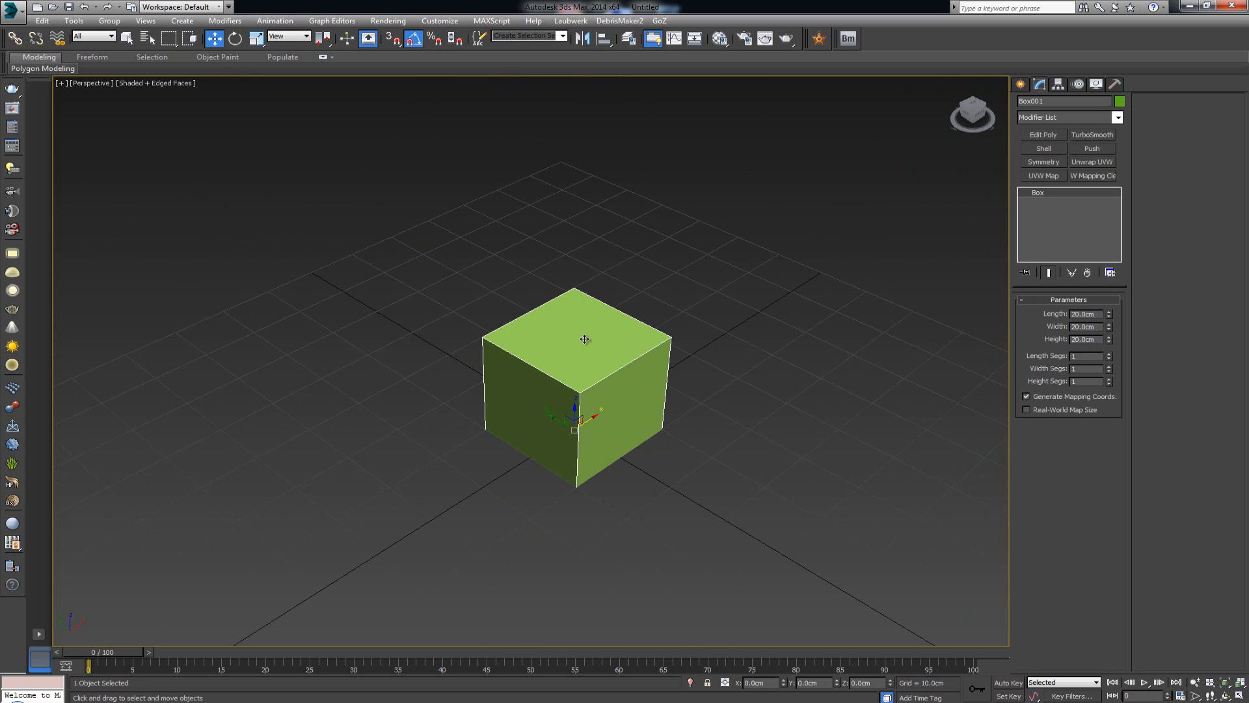
pyautogui.keyDown('shift'); pyautogui.moveTo(549, 417); pyautogui.dragTo(425, 346); pyautogui.keyUp('shift')
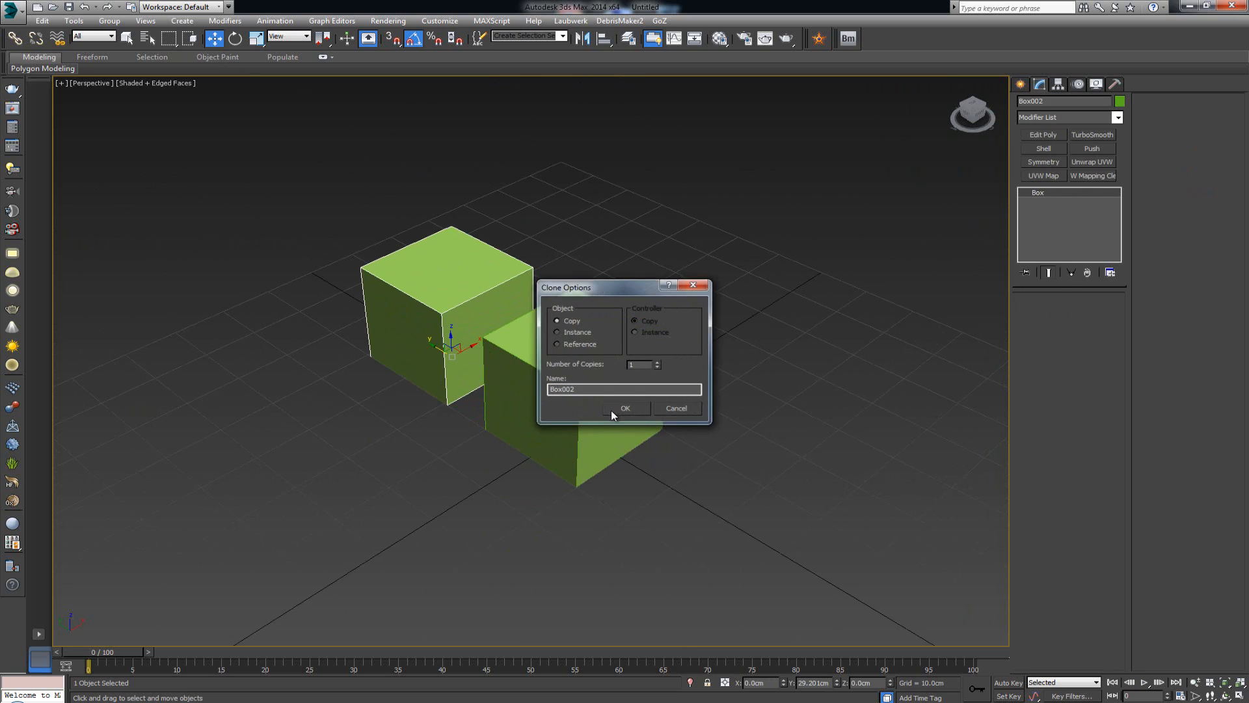
pyautogui.click(611, 410)
pyautogui.keyDown('shift'); pyautogui.moveTo(584, 420); pyautogui.dragTo(734, 339); pyautogui.keyUp('shift')
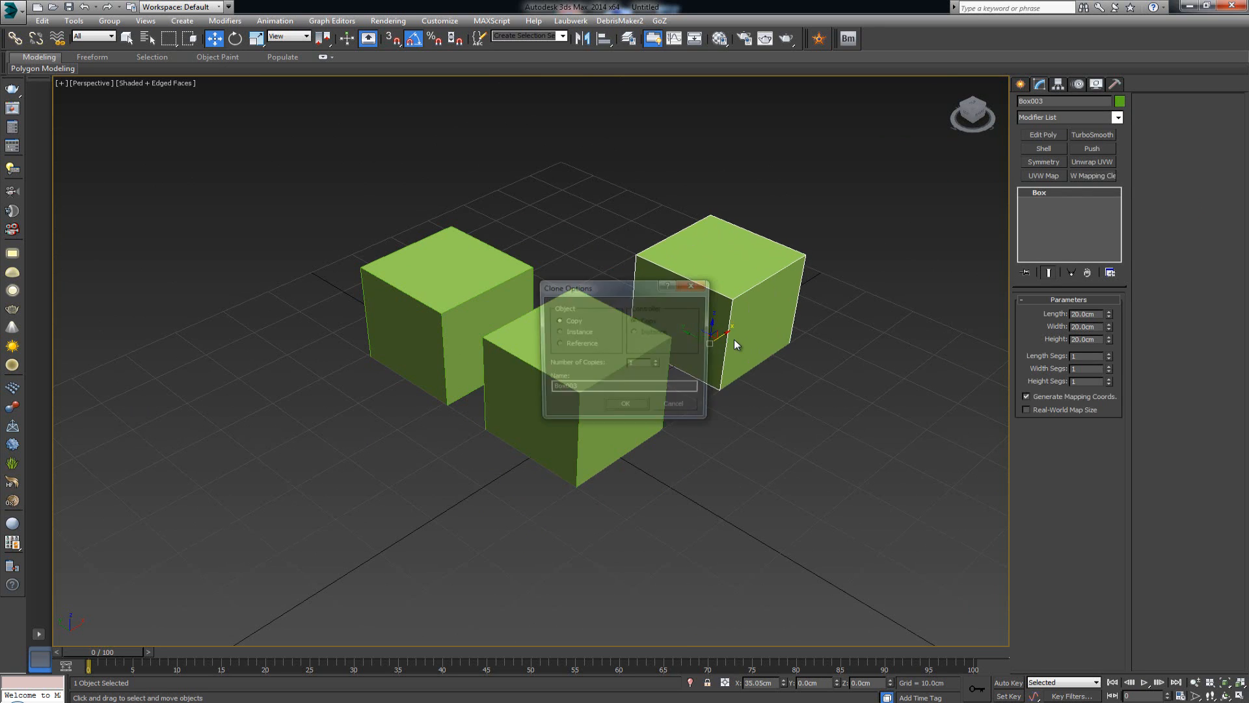
pyautogui.click(625, 408)
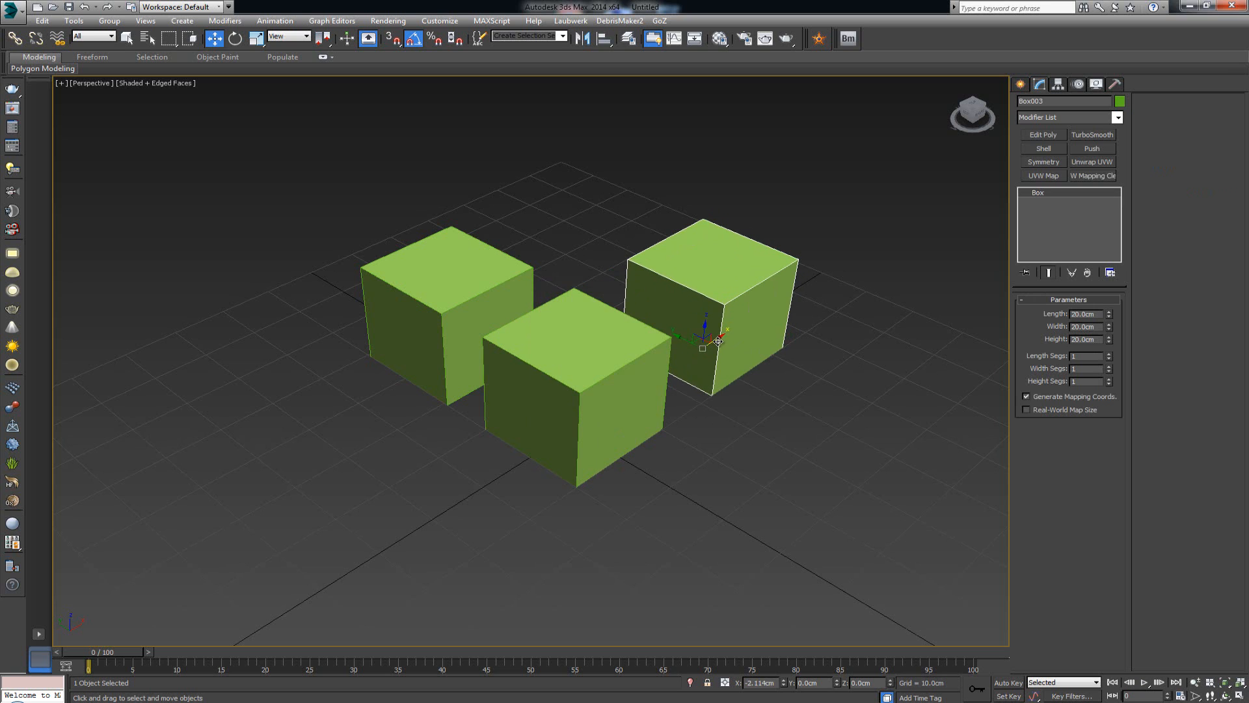
pyautogui.click(748, 408)
# - Assign the grey Holder material to all three boxes
pyautogui.moveTo(680, 357); pyautogui.dragTo(654, 398, button='middle')
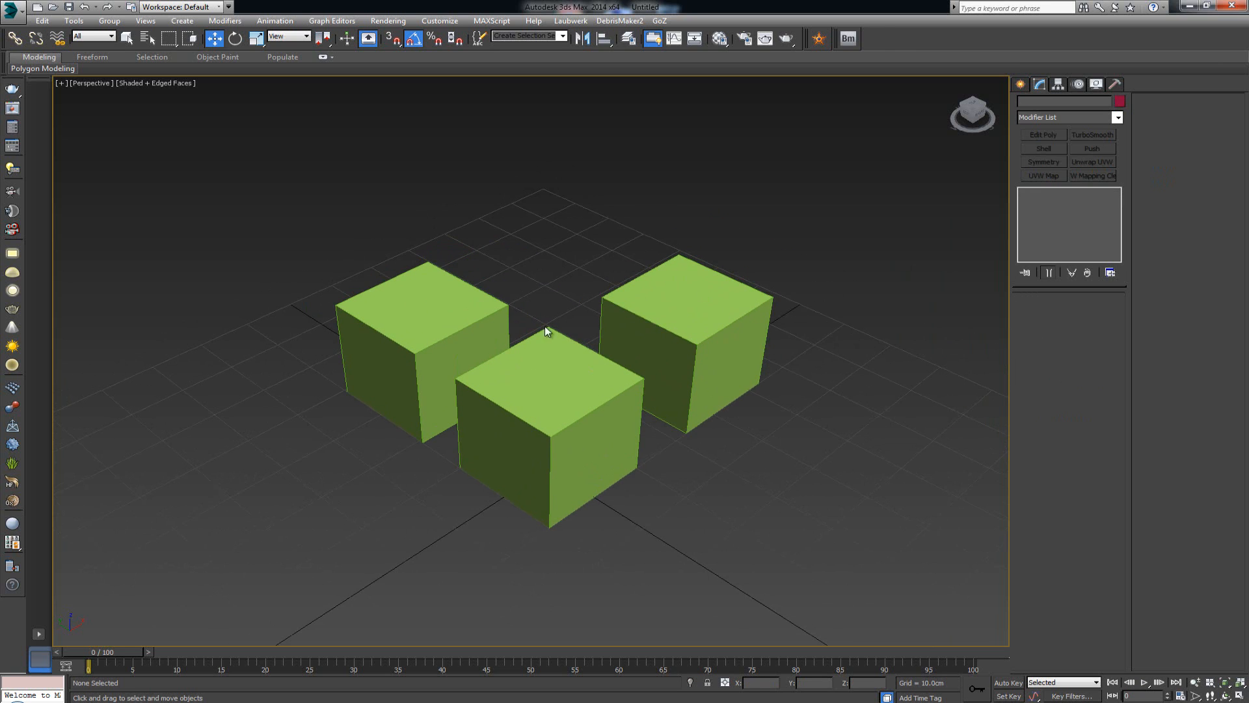
pyautogui.moveTo(782, 492); pyautogui.dragTo(782, 492)
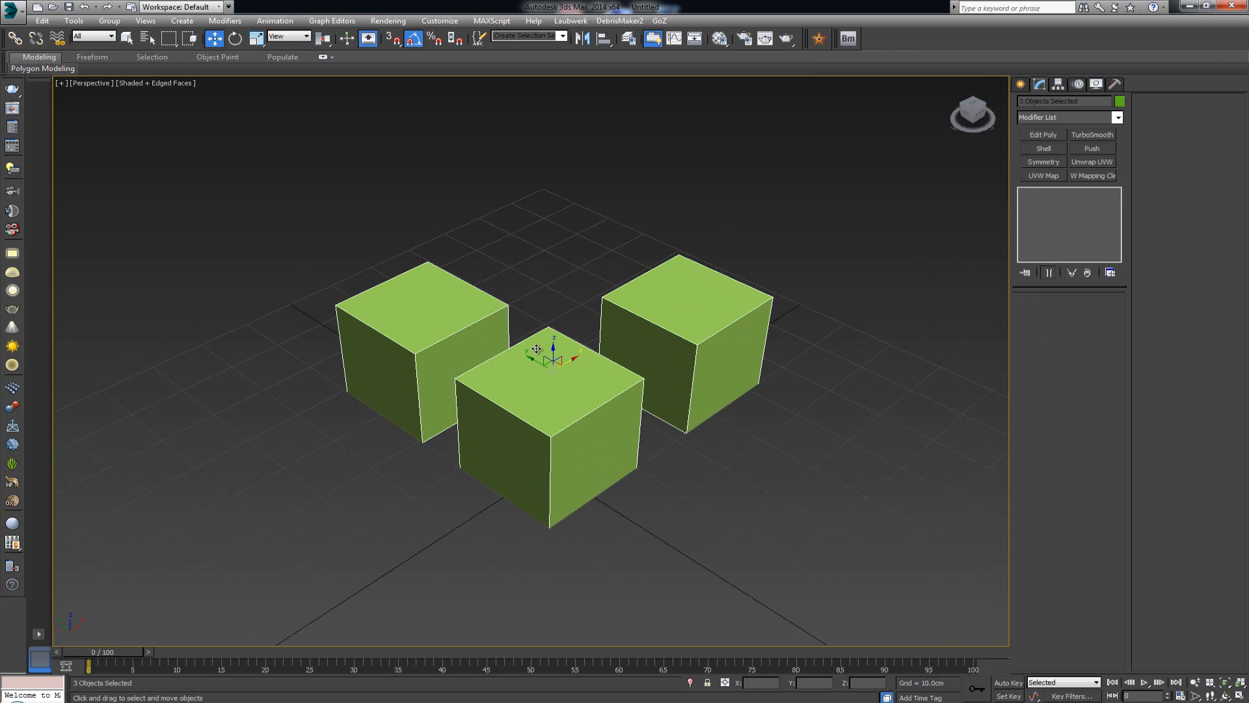
pyautogui.press('m')
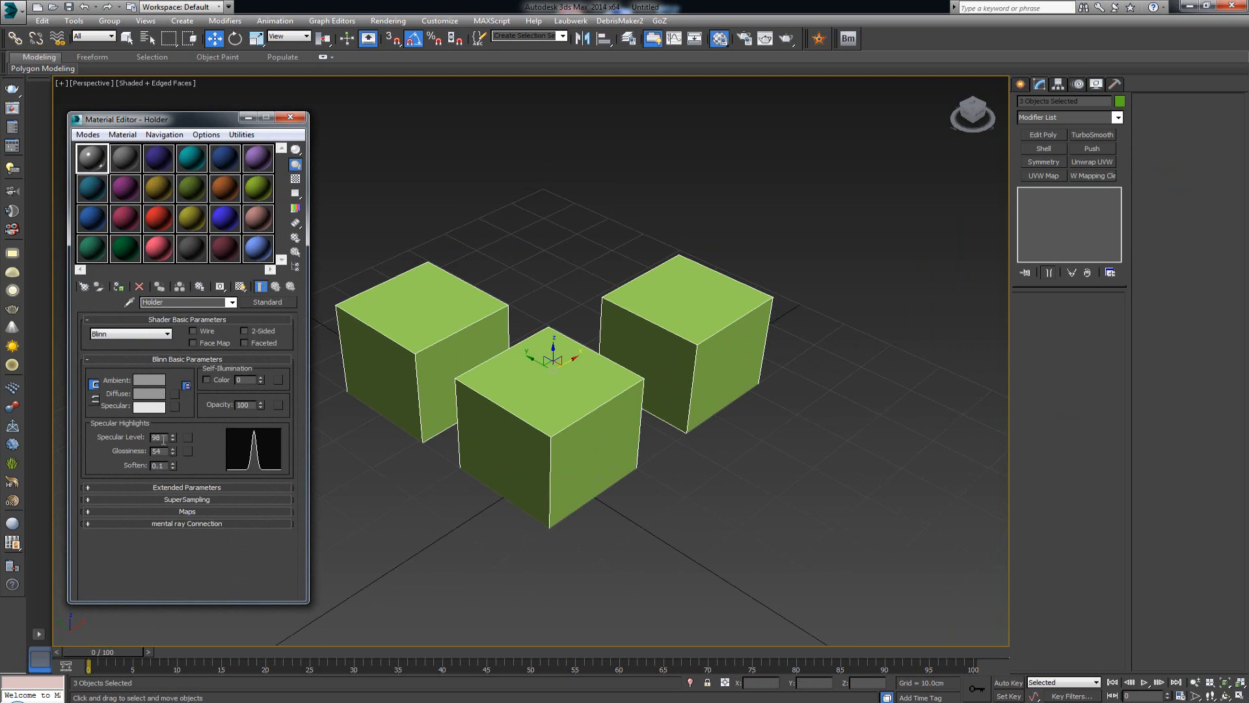
pyautogui.moveTo(91, 168); pyautogui.dragTo(428, 292)
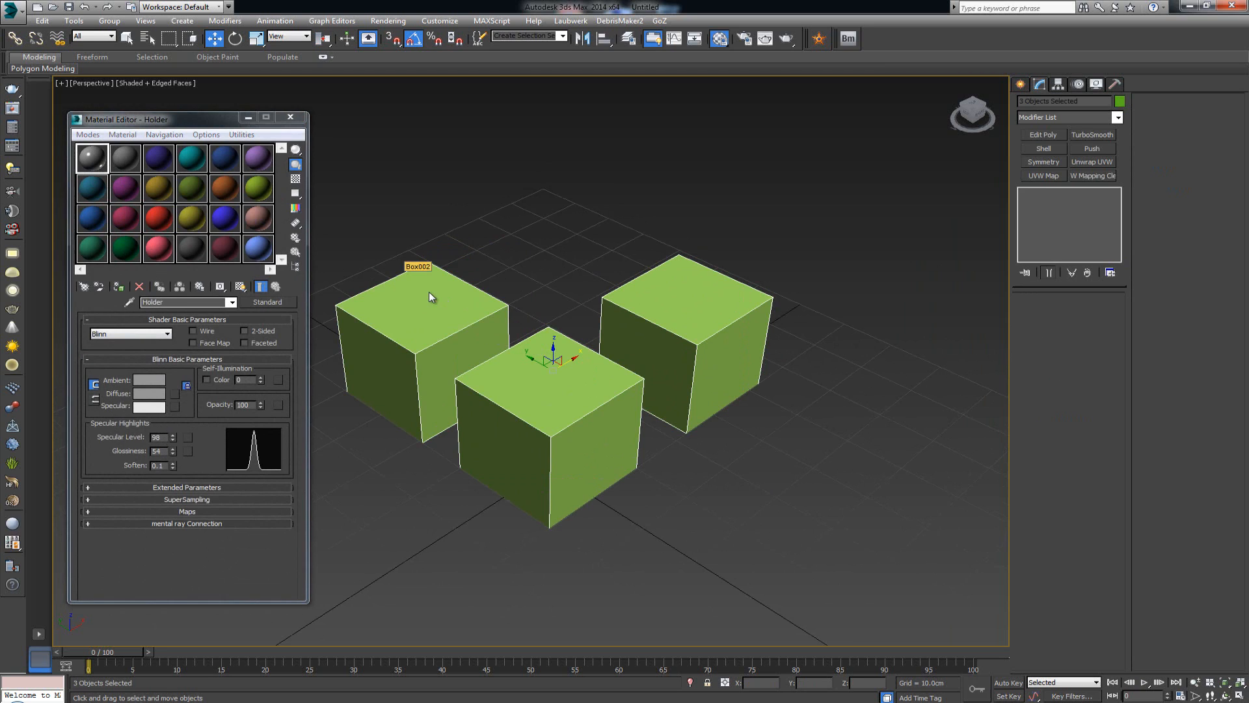
pyautogui.click(593, 379)
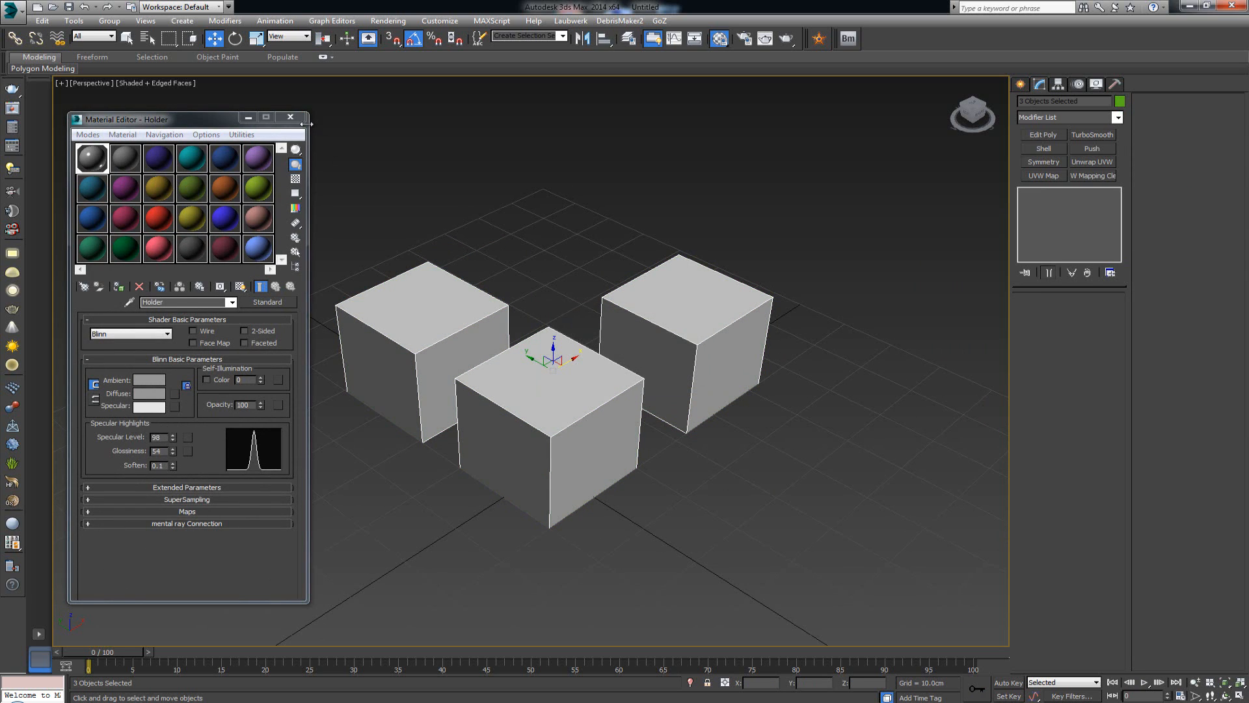
pyautogui.click(290, 118)
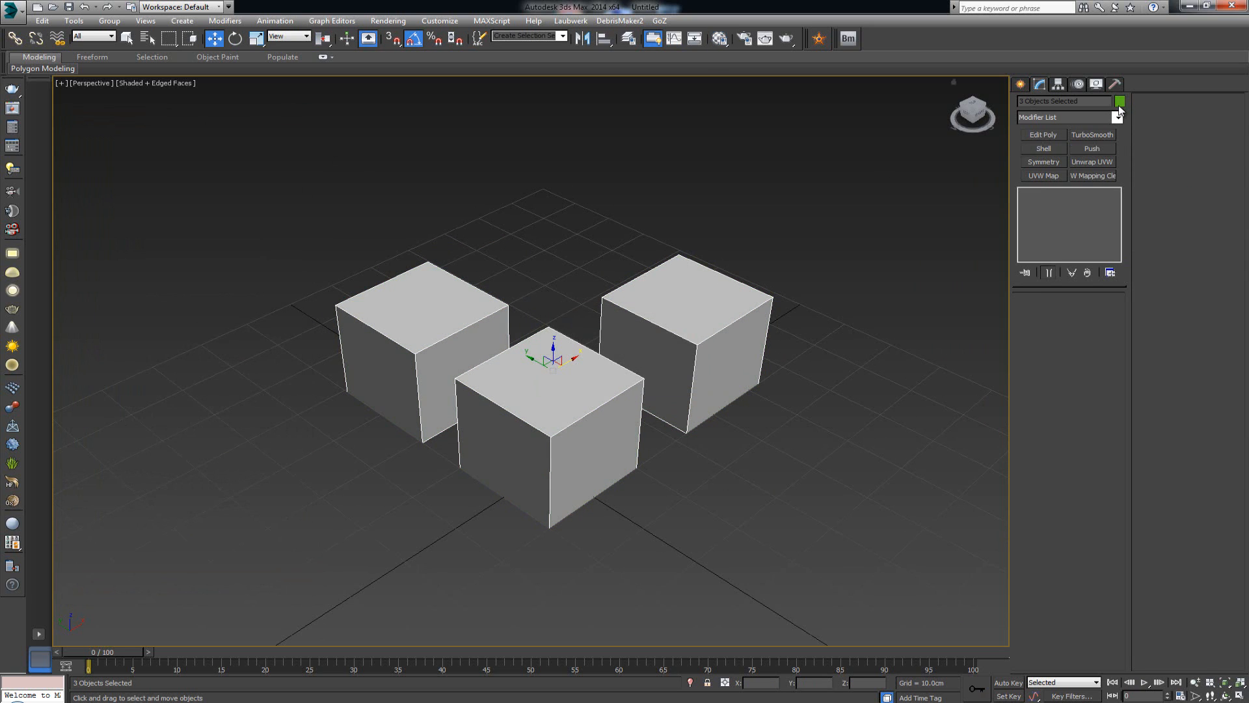
# - Set the object color of the three boxes to black and deselect them
pyautogui.click(1119, 103)
pyautogui.click(723, 381)
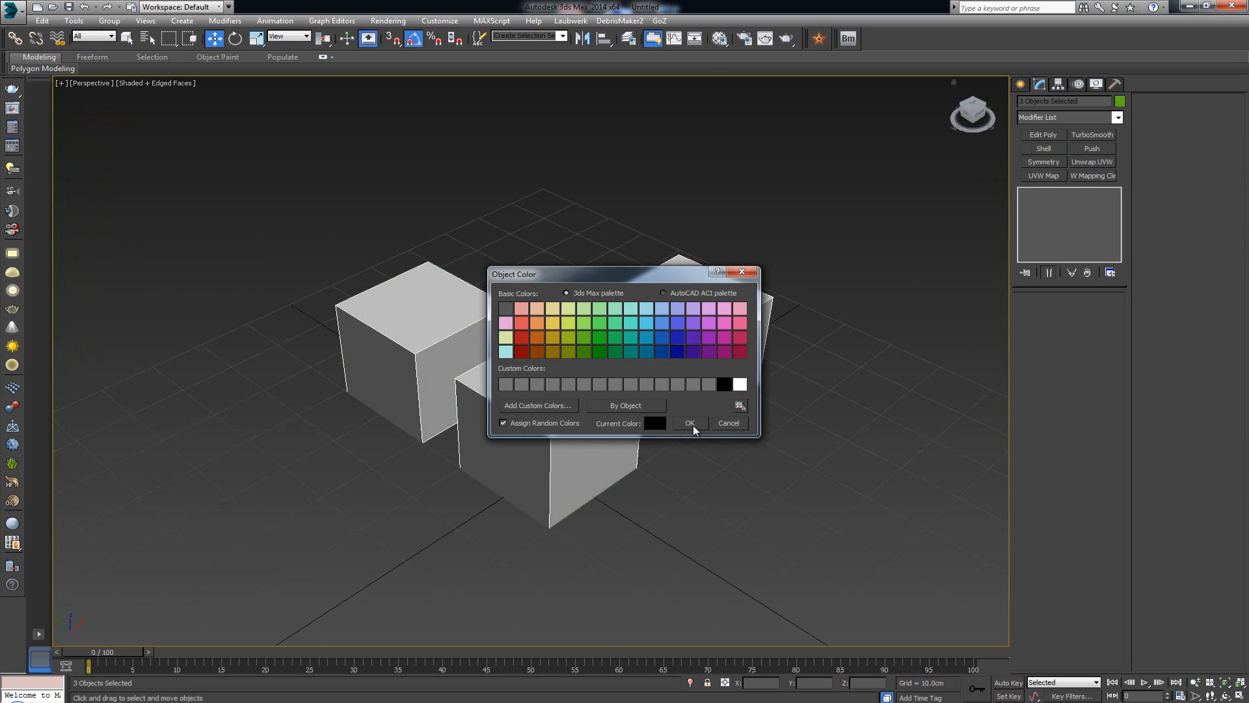
pyautogui.click(691, 424)
pyautogui.click(726, 462)
# - Move the box copied along the X axis slightly closer to the front box, and deselect it
pyautogui.keyDown('alt'); pyautogui.moveTo(628, 396); pyautogui.dragTo(609, 414, button='middle'); pyautogui.keyUp('alt')
pyautogui.click(681, 335)
pyautogui.moveTo(688, 366); pyautogui.dragTo(676, 371)
pyautogui.click(841, 327)
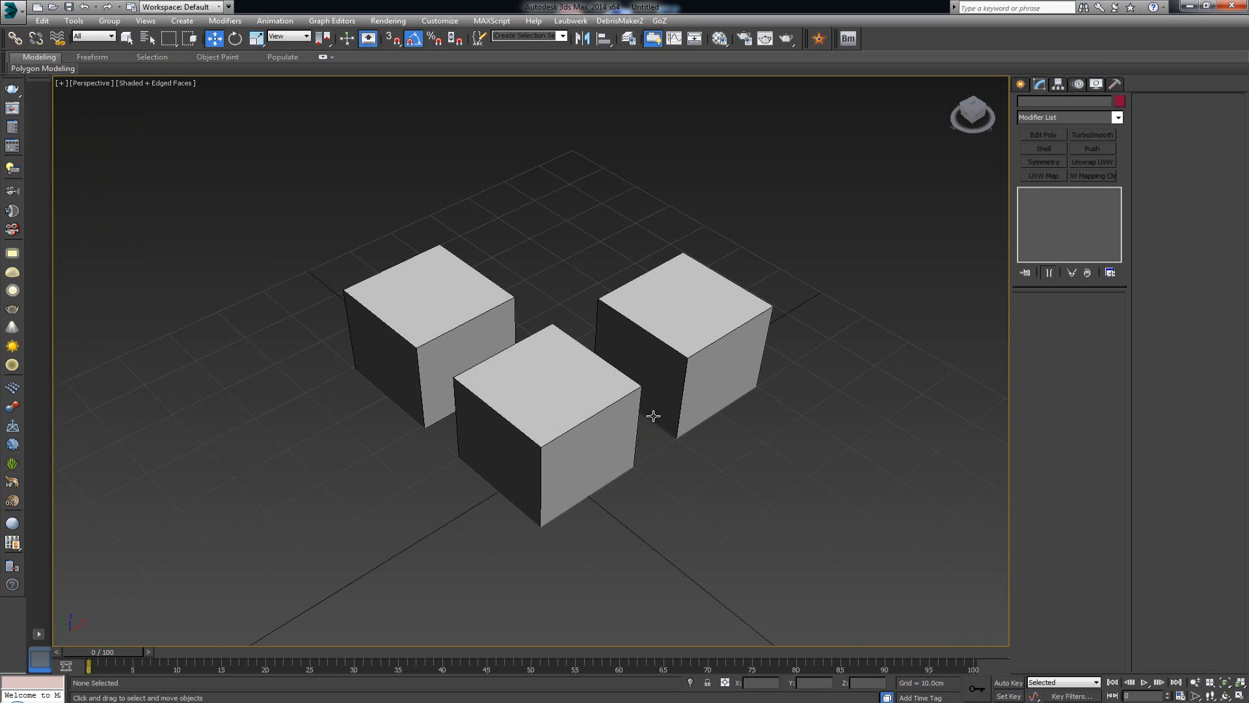
# - Select the front box and switch the geometry creation category to Compound Objects
pyautogui.keyDown('alt'); pyautogui.moveTo(541, 410); pyautogui.dragTo(549, 404, button='middle'); pyautogui.keyUp('alt')
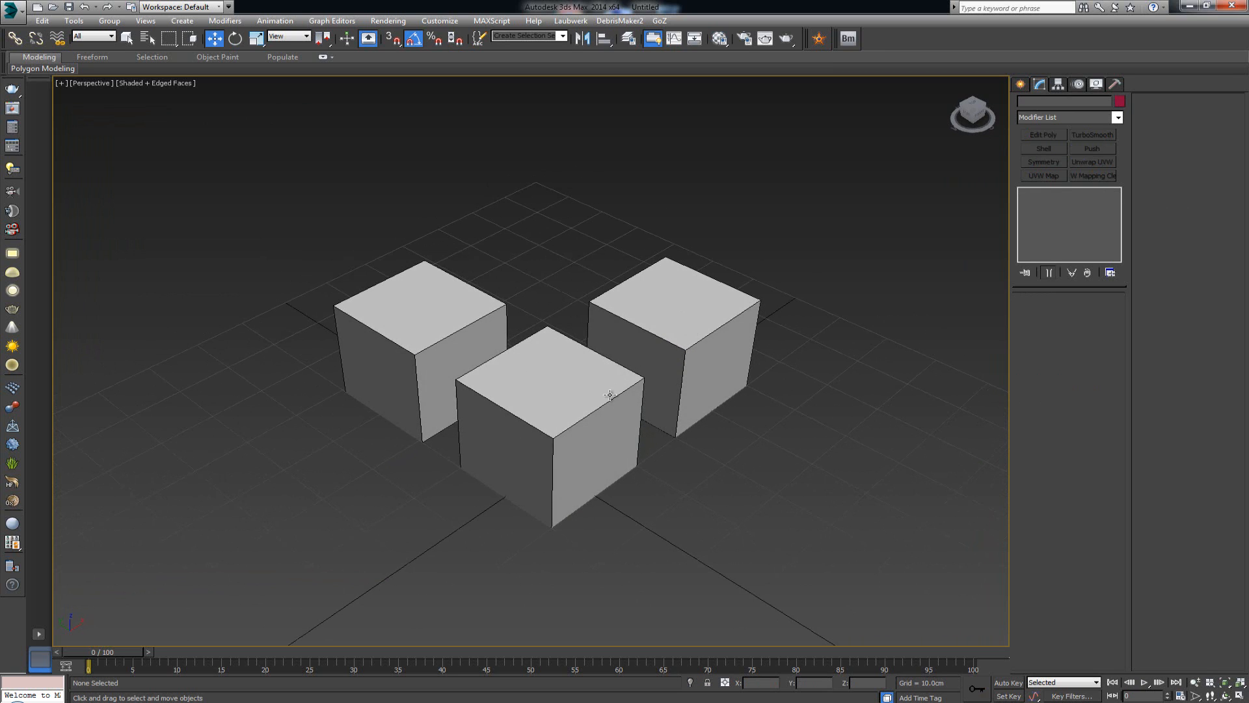
pyautogui.click(550, 398)
pyautogui.click(1021, 85)
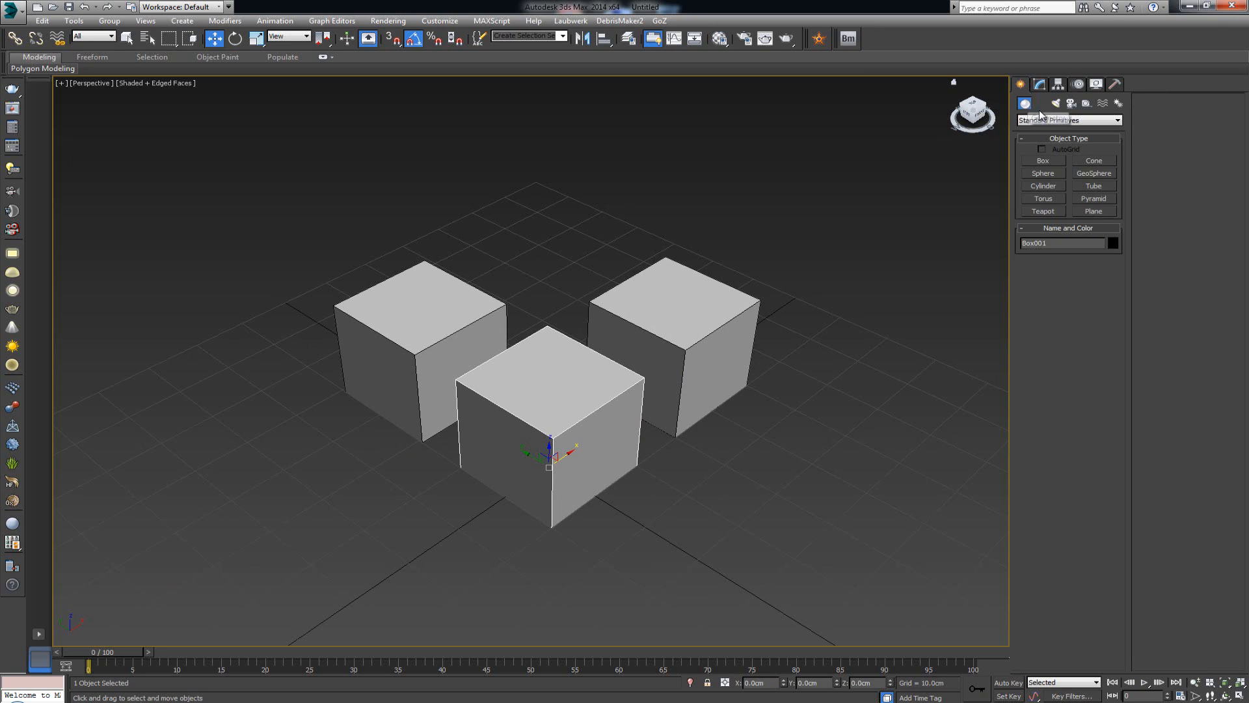
pyautogui.click(1083, 123)
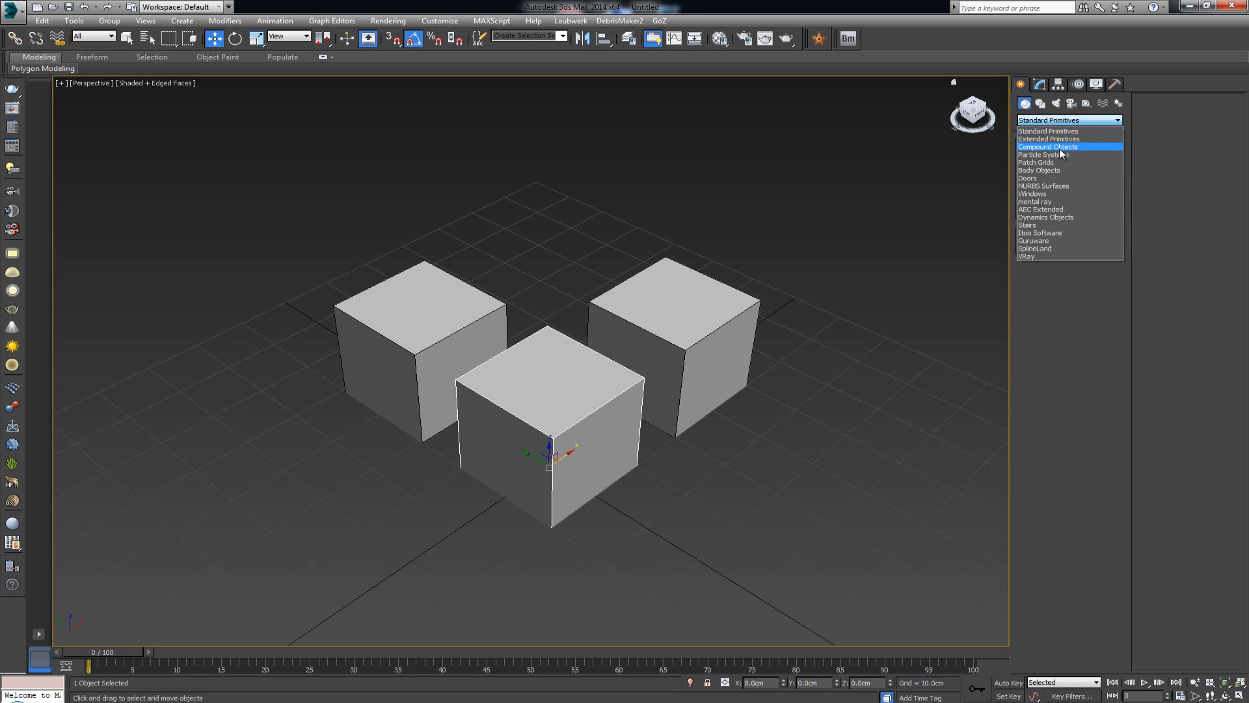
pyautogui.click(1060, 147)
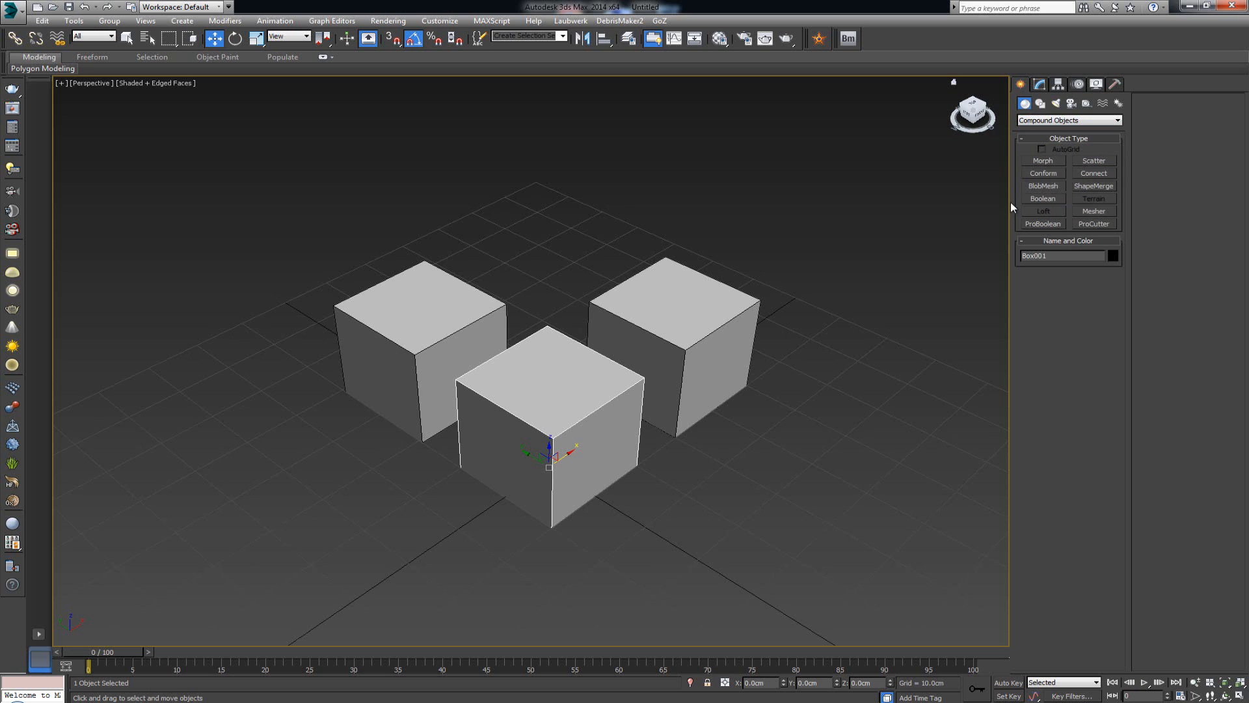
pyautogui.scroll(1, 446, 346)
pyautogui.scroll(1, 456, 315)
pyautogui.moveTo(585, 335); pyautogui.dragTo(519, 343, button='middle')
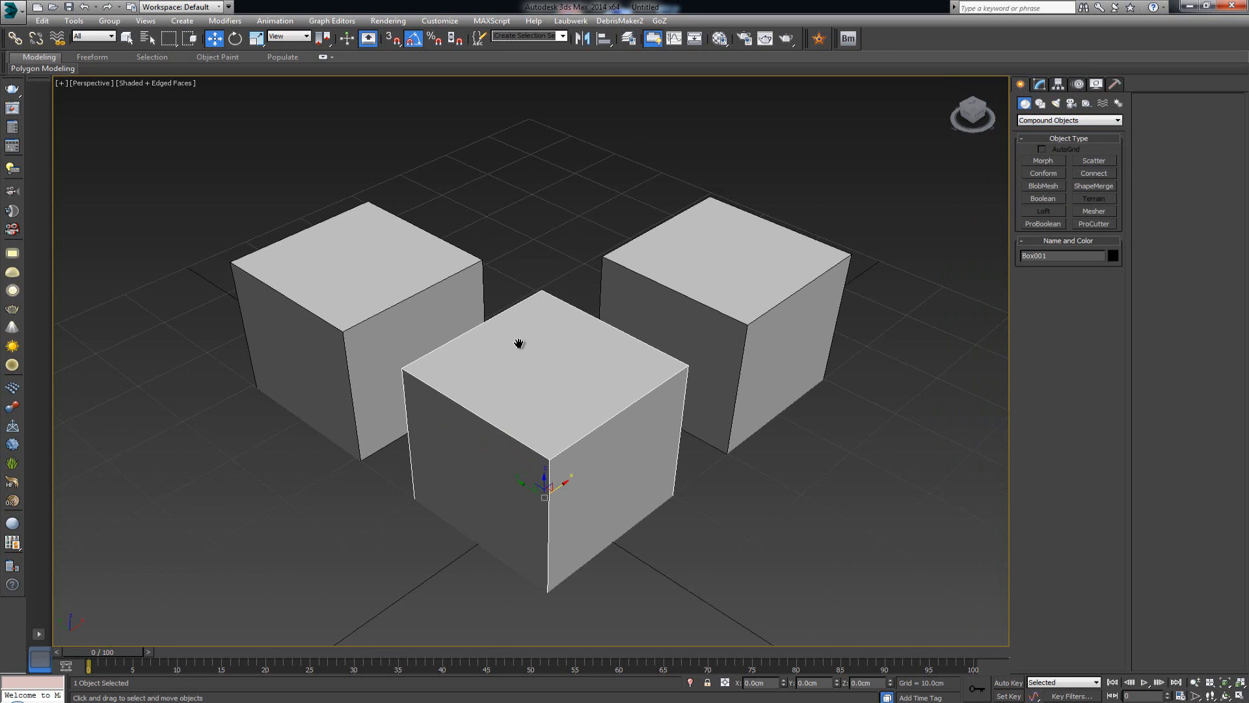
pyautogui.click(613, 174)
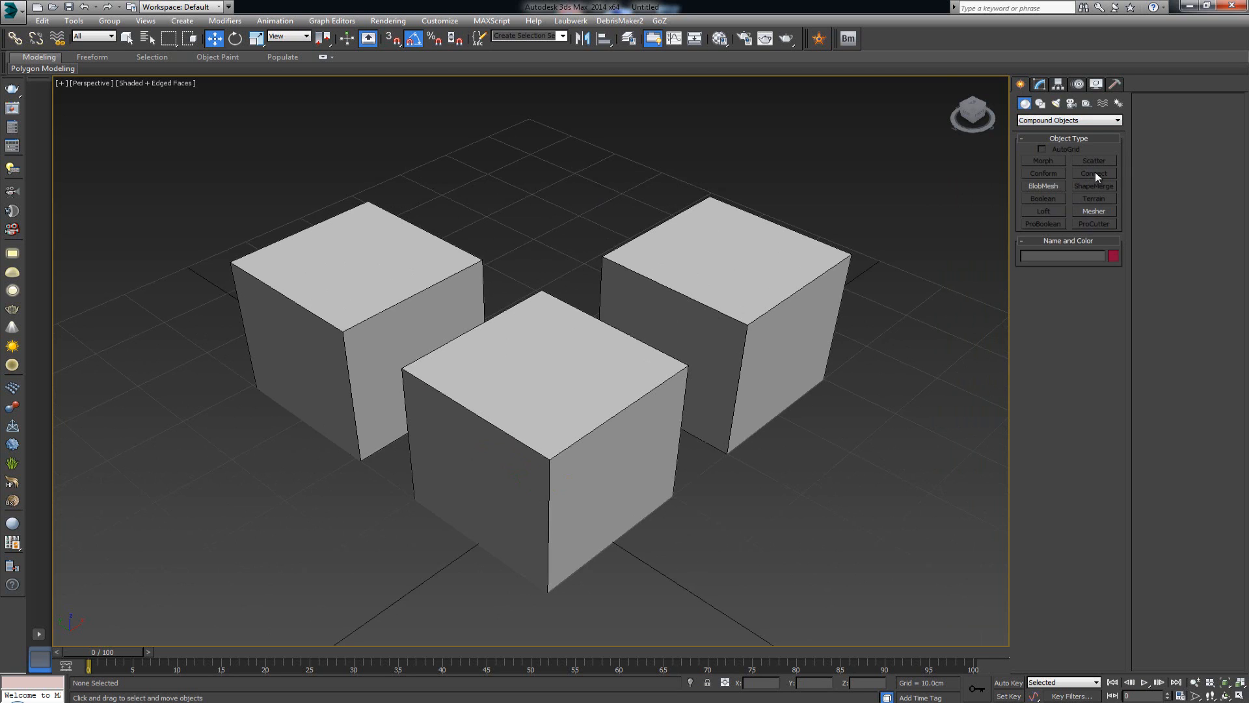
pyautogui.click(588, 397)
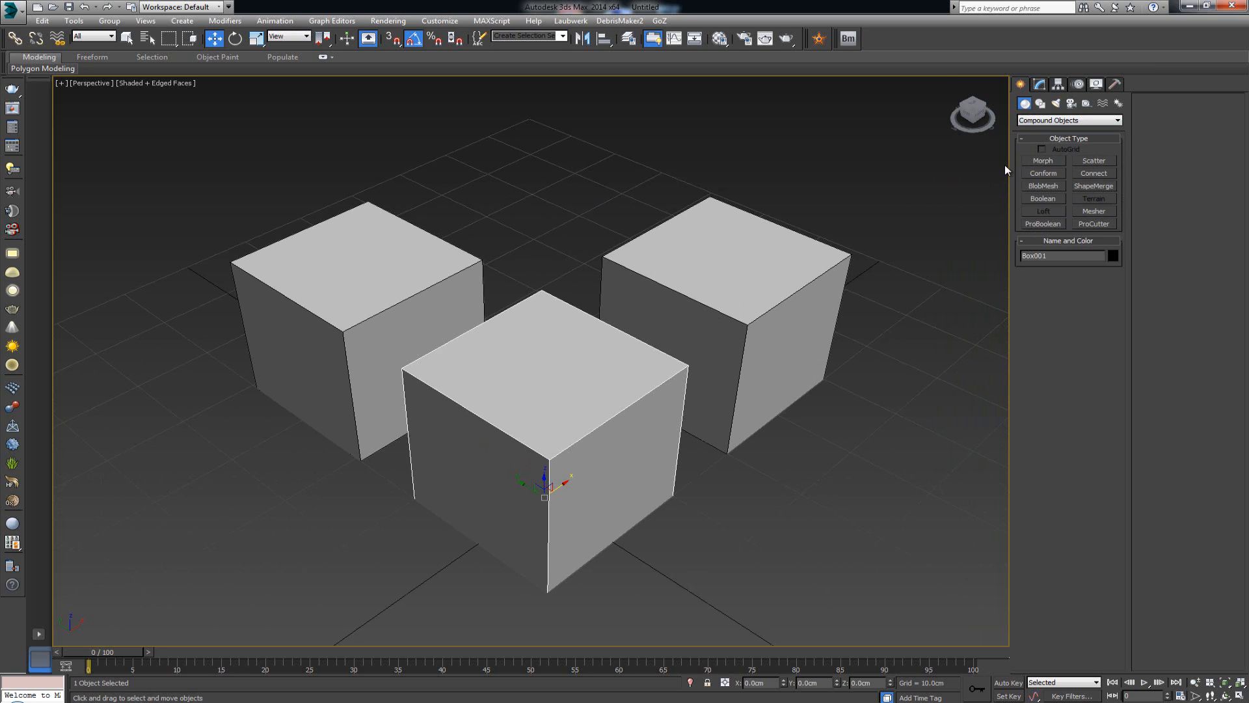
pyautogui.keyDown('alt'); pyautogui.moveTo(775, 267); pyautogui.dragTo(791, 260, button='middle'); pyautogui.keyUp('alt')
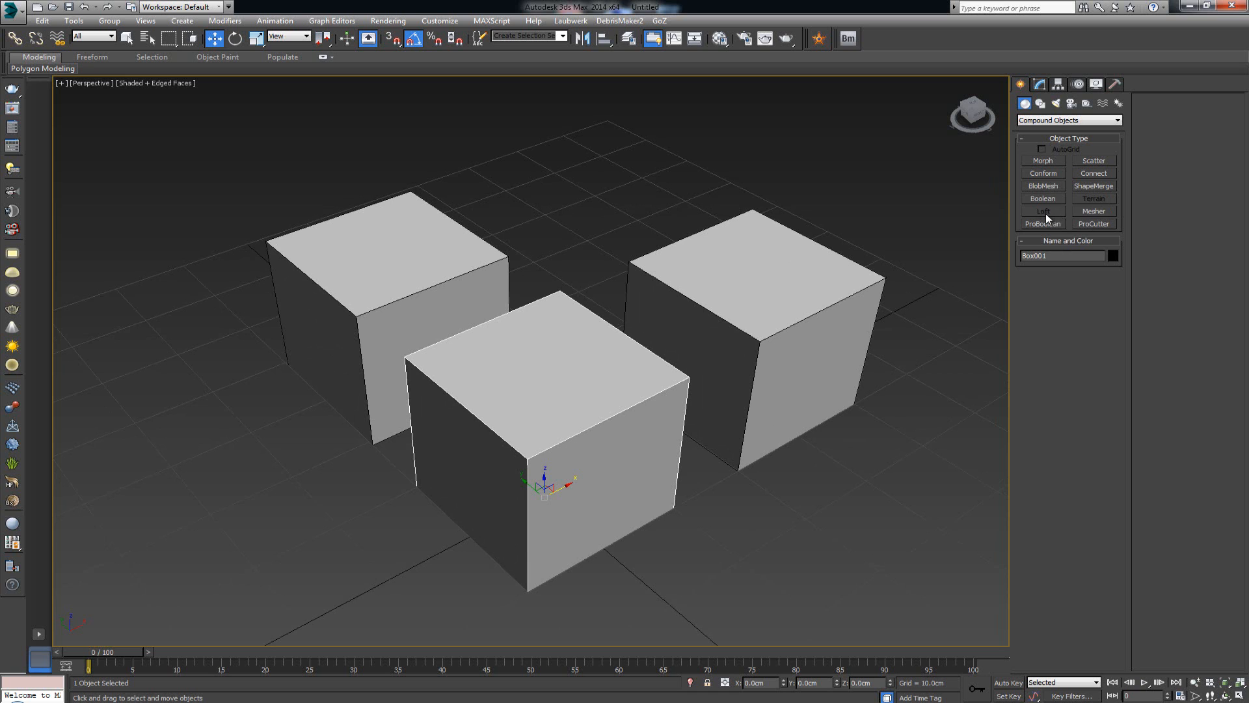
pyautogui.moveTo(619, 298); pyautogui.dragTo(576, 281, button='middle')
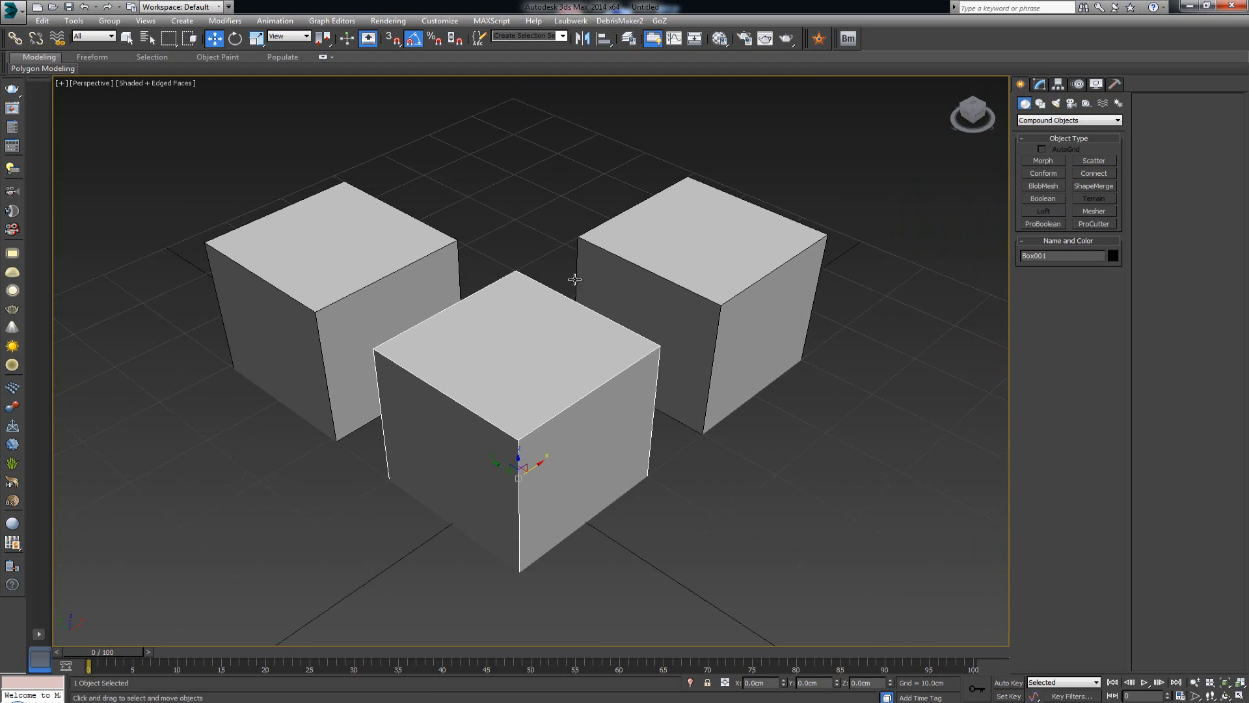
pyautogui.click(1043, 199)
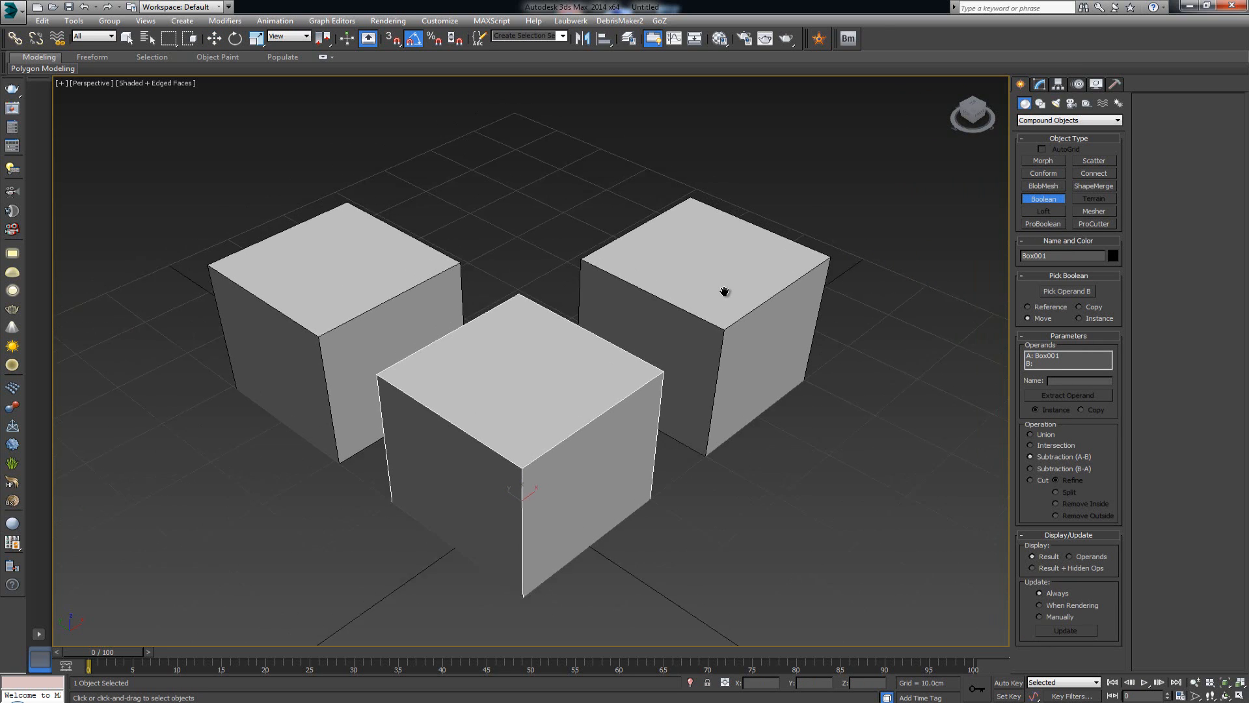
pyautogui.scroll(-3, 725, 290)
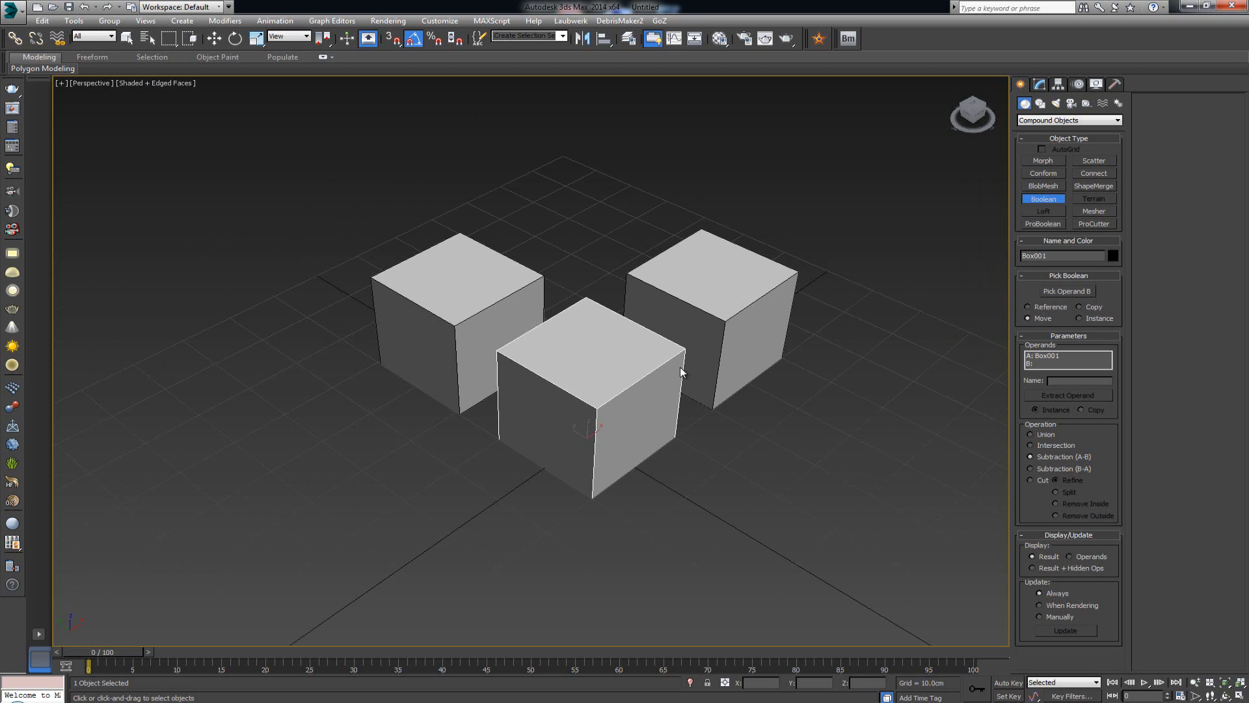
pyautogui.press('w')
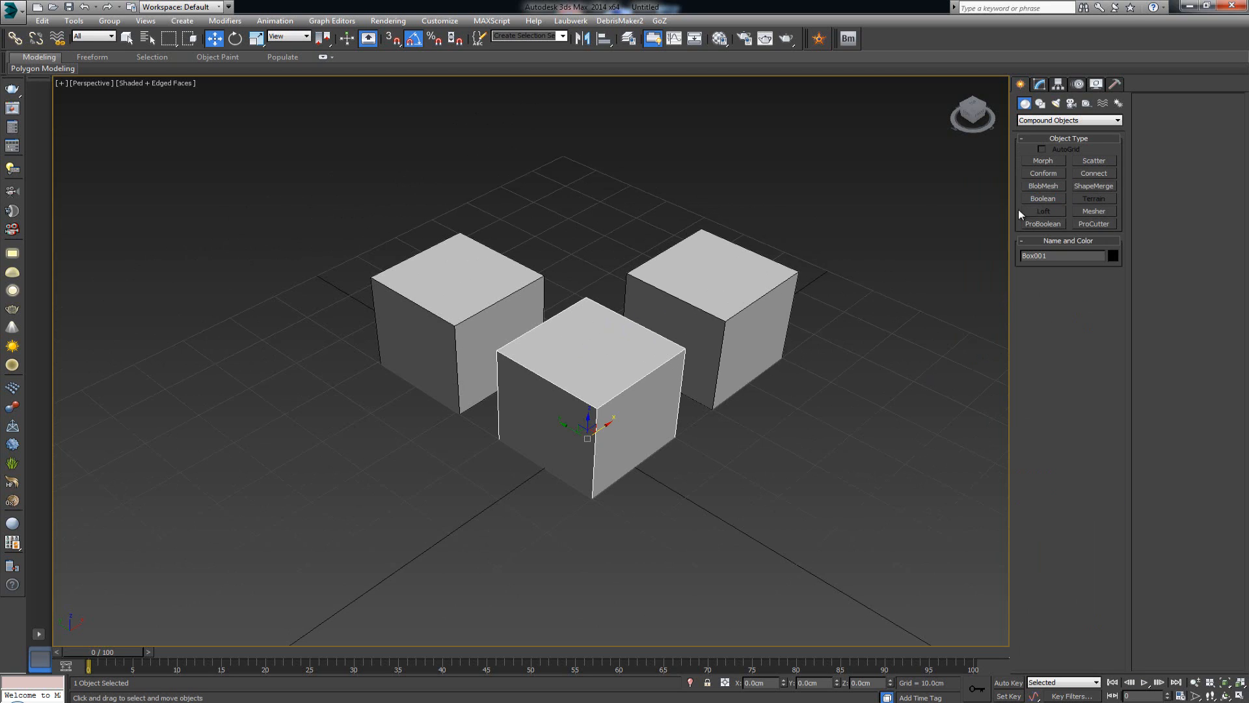
# - Turn the front box into a ProBoolean compound object with Subtraction as the operation
pyautogui.click(1041, 223)
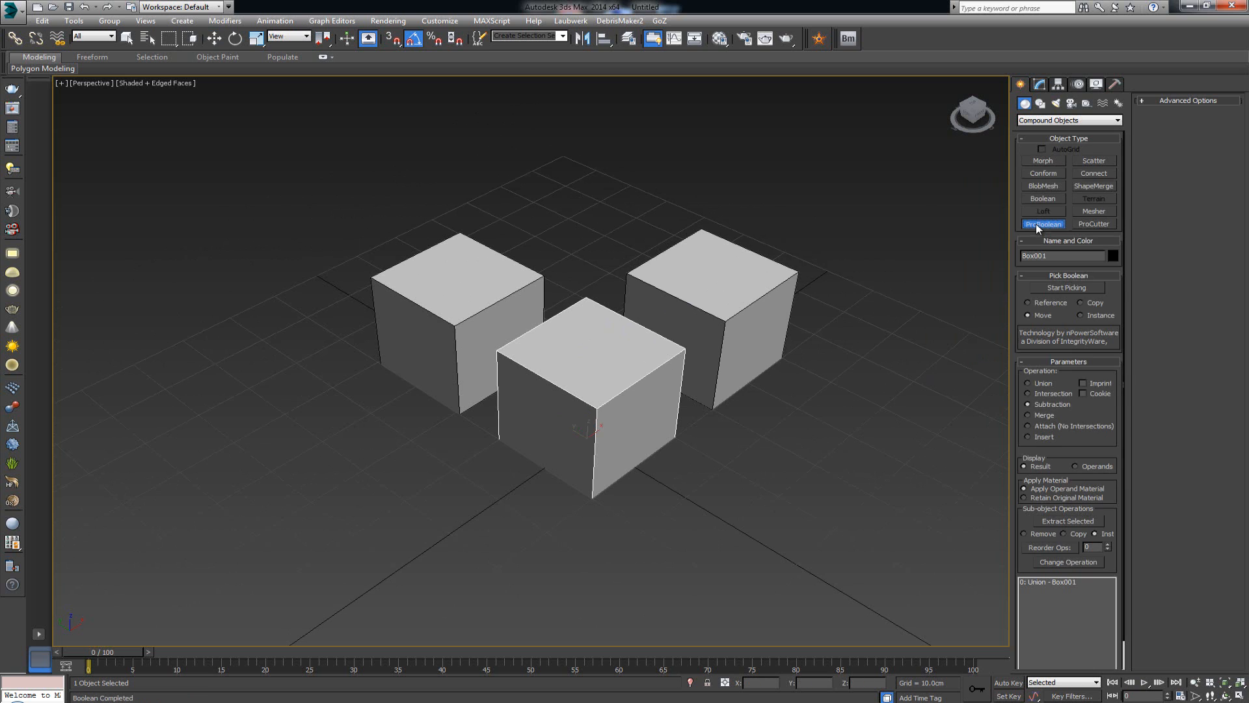
pyautogui.moveTo(784, 312); pyautogui.dragTo(700, 284, button='middle')
pyautogui.scroll(3, 700, 284)
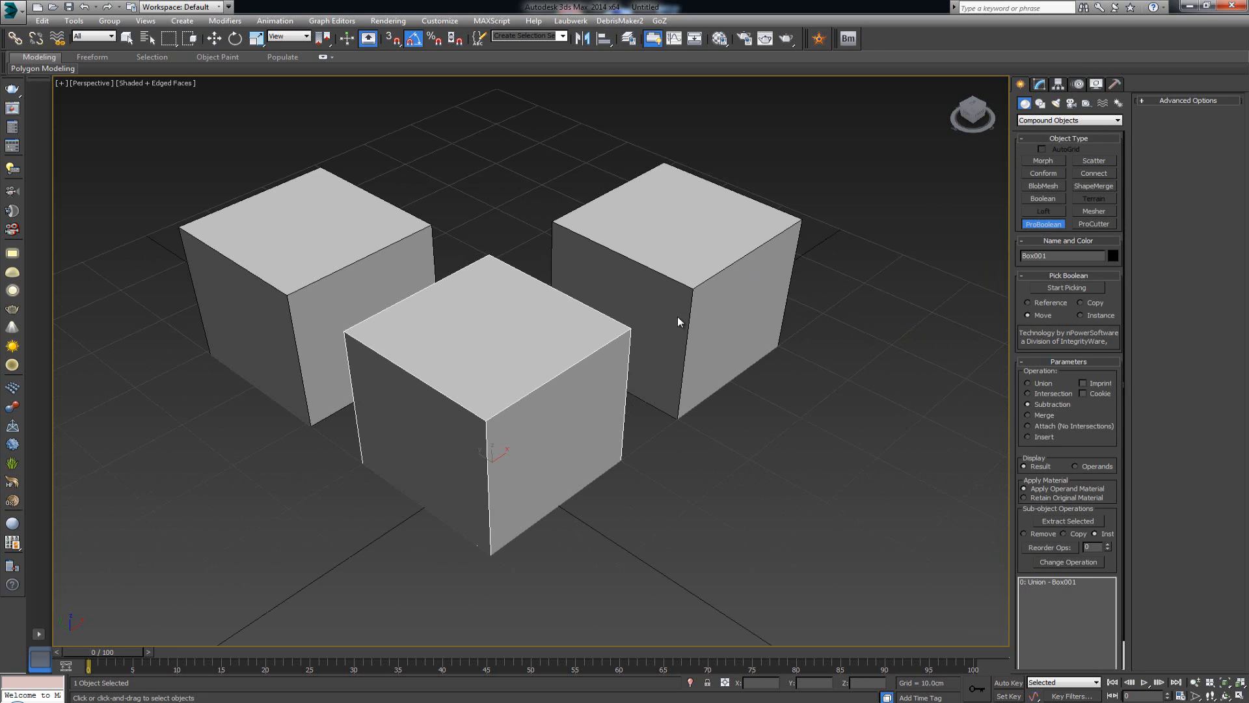
pyautogui.keyDown('alt'); pyautogui.moveTo(613, 369); pyautogui.dragTo(642, 349, button='middle'); pyautogui.keyUp('alt')
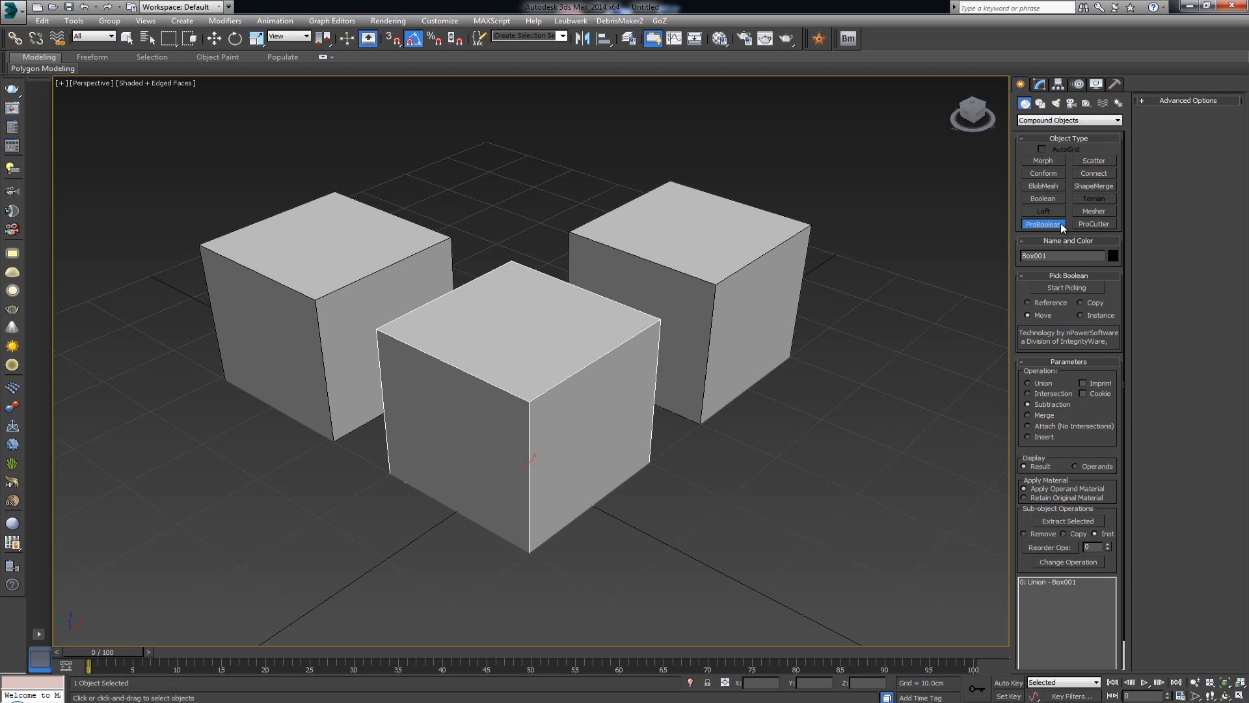
pyautogui.moveTo(626, 337); pyautogui.dragTo(642, 356, button='middle')
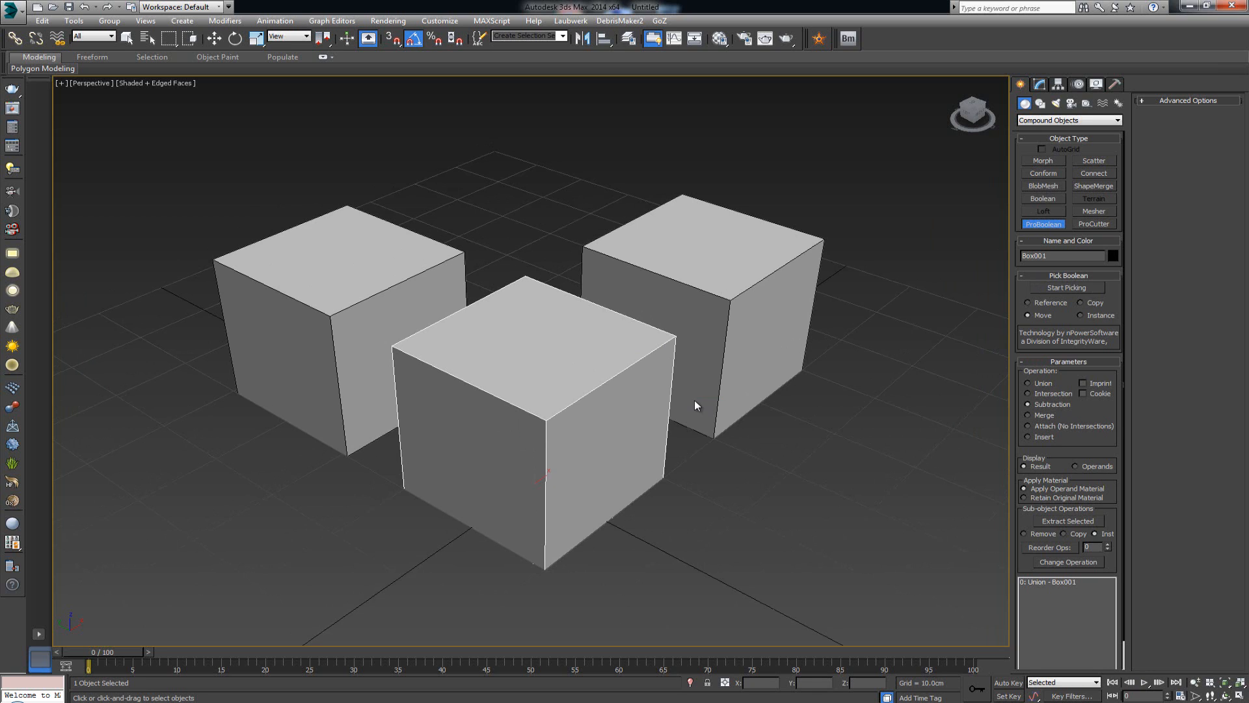
# - Subtract the box copied along the X axis from the front box, and end operand picking with the Move tool
pyautogui.moveTo(695, 407); pyautogui.dragTo(705, 415, button='middle')
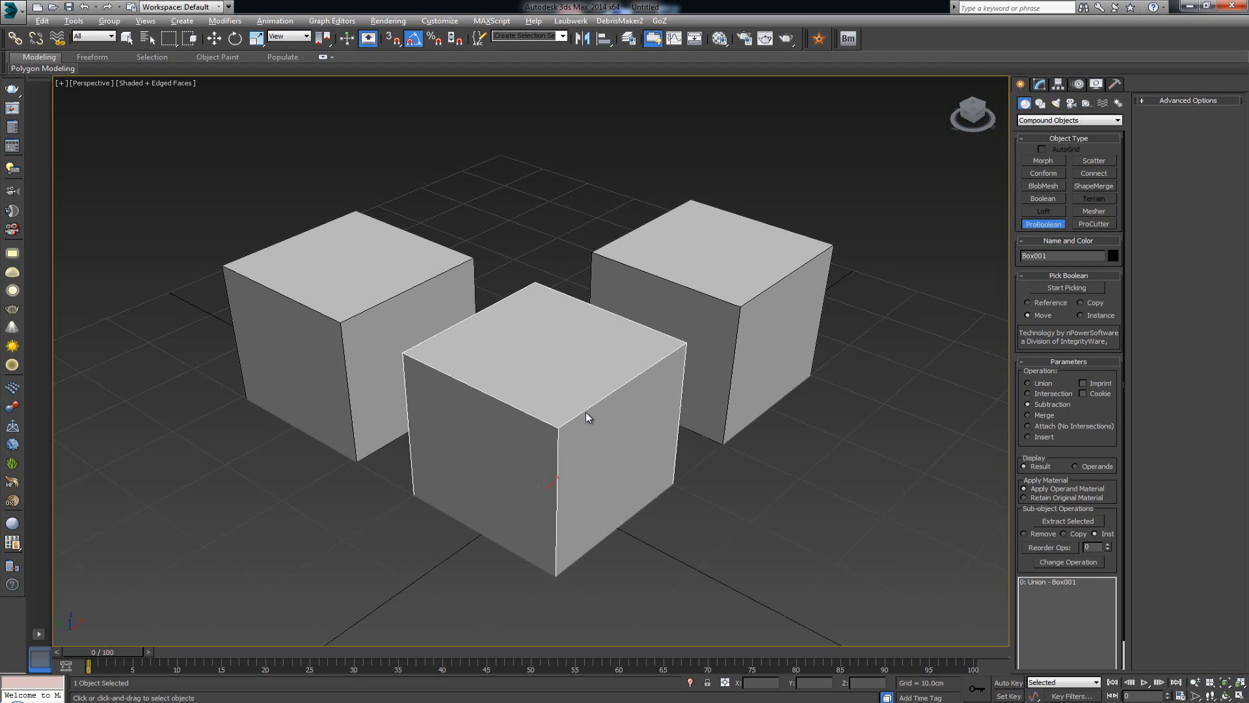
pyautogui.moveTo(586, 412)
pyautogui.keyDown('alt'); pyautogui.mouseDown(button='middle')
pyautogui.moveTo(599, 414)
pyautogui.moveTo(583, 416)
pyautogui.moveTo(596, 392)
pyautogui.mouseUp(button='middle'); pyautogui.keyUp('alt')
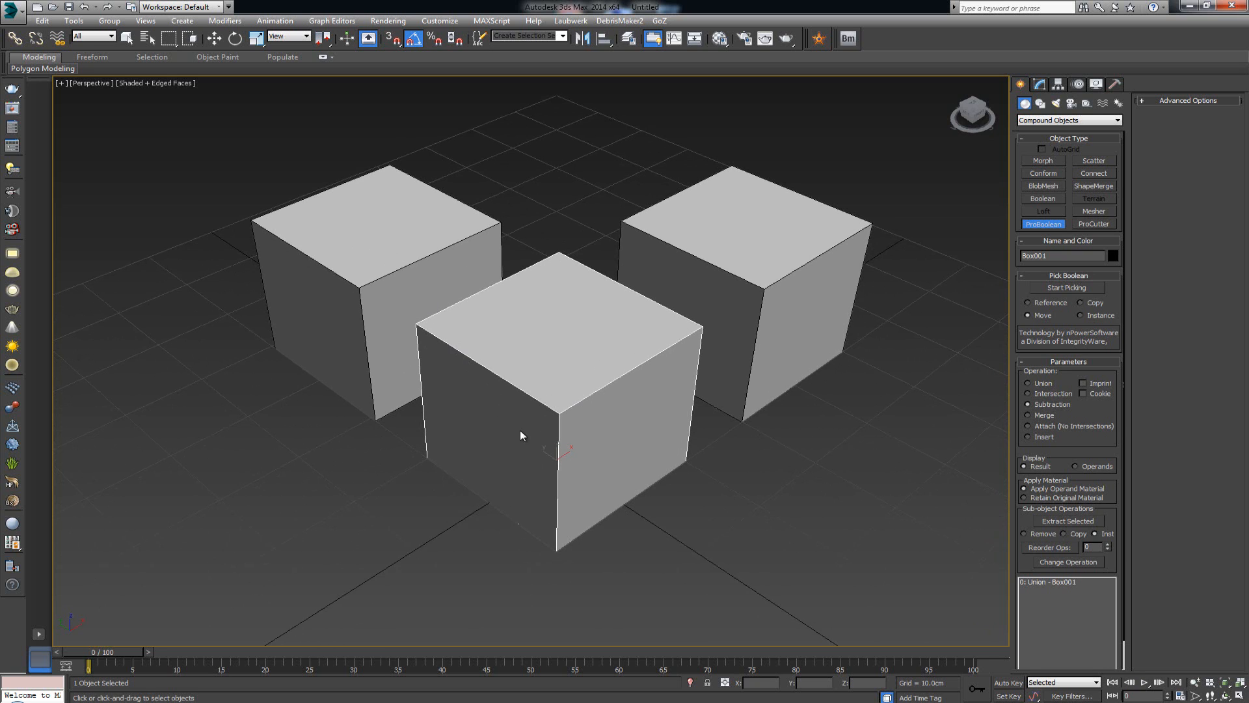
pyautogui.keyDown('alt'); pyautogui.moveTo(520, 430); pyautogui.dragTo(544, 423, button='middle'); pyautogui.keyUp('alt')
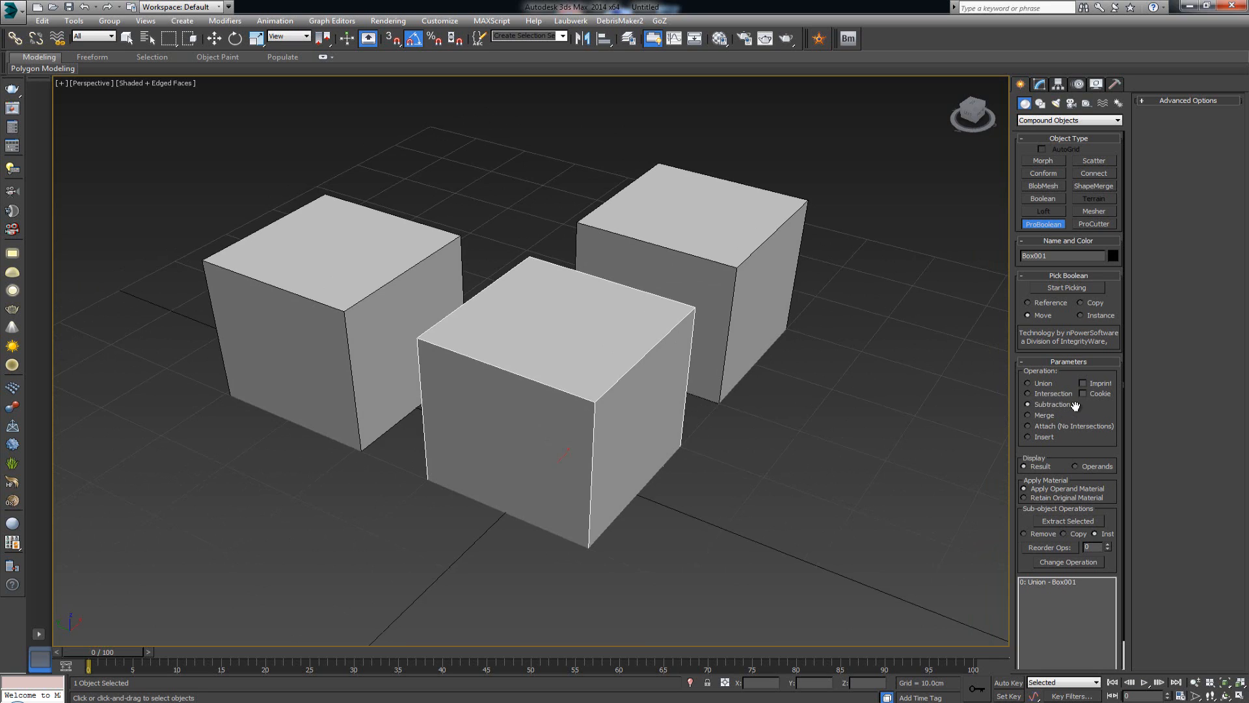
pyautogui.click(1070, 289)
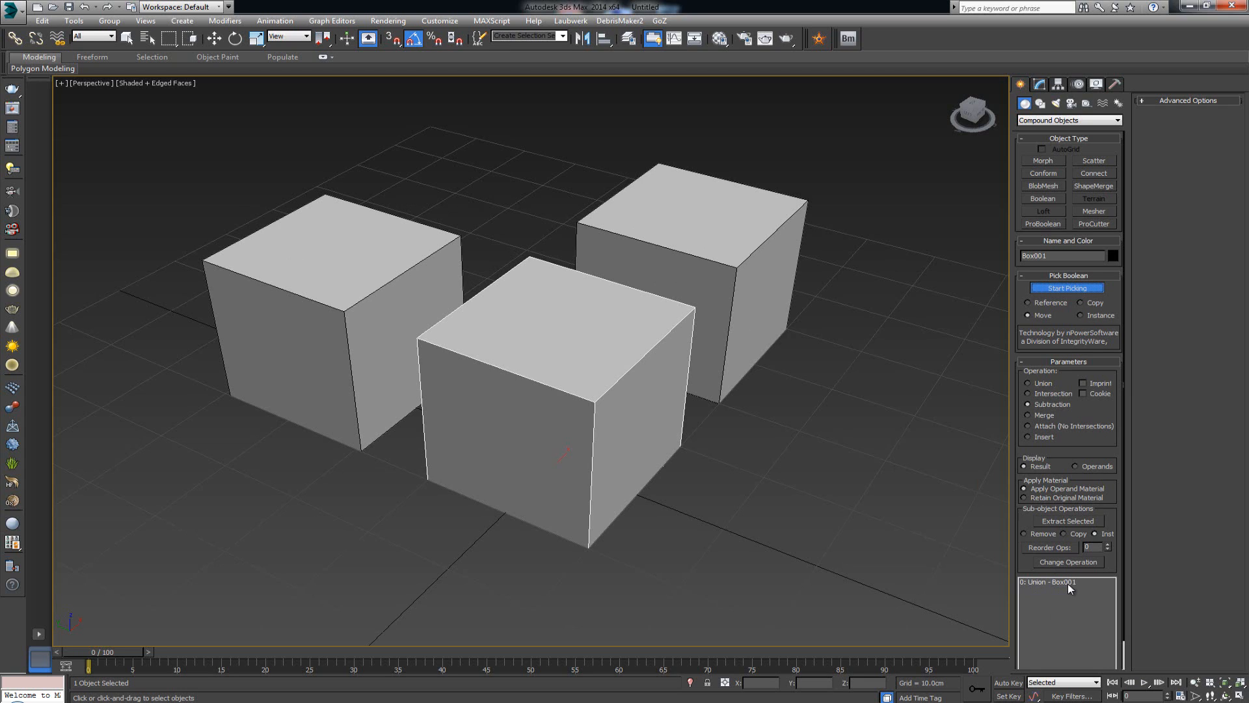
pyautogui.click(698, 267)
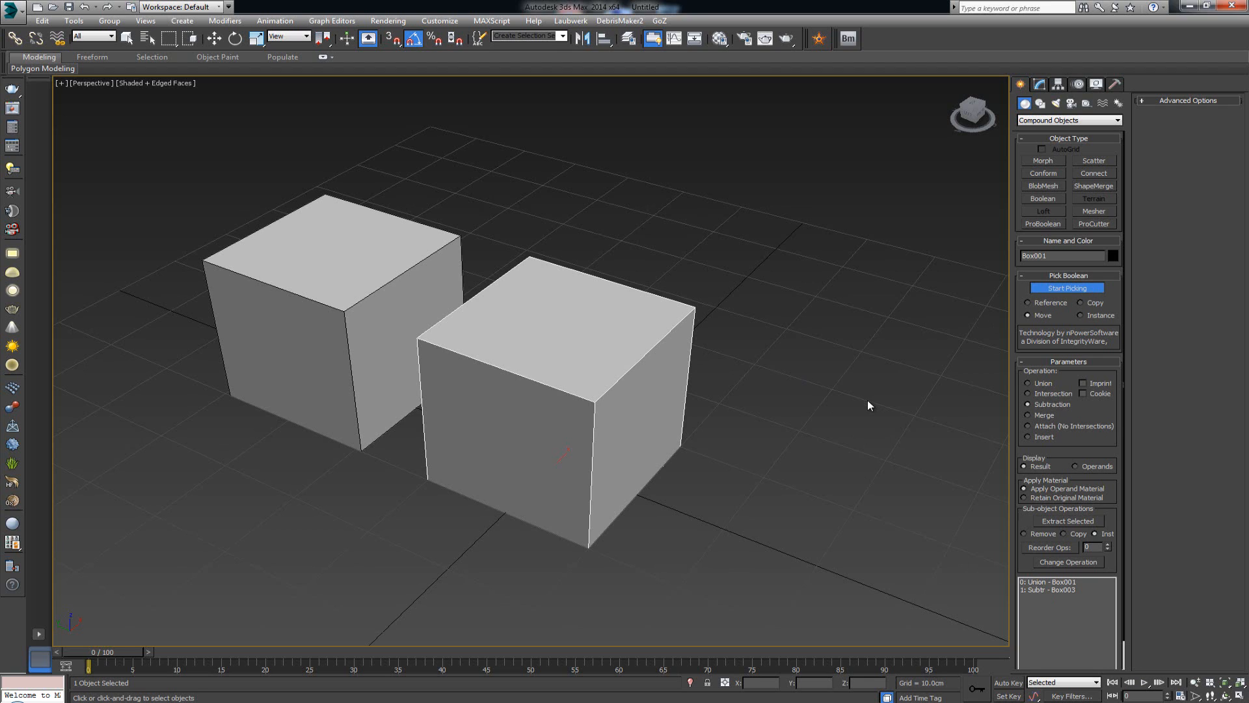
pyautogui.press('w')
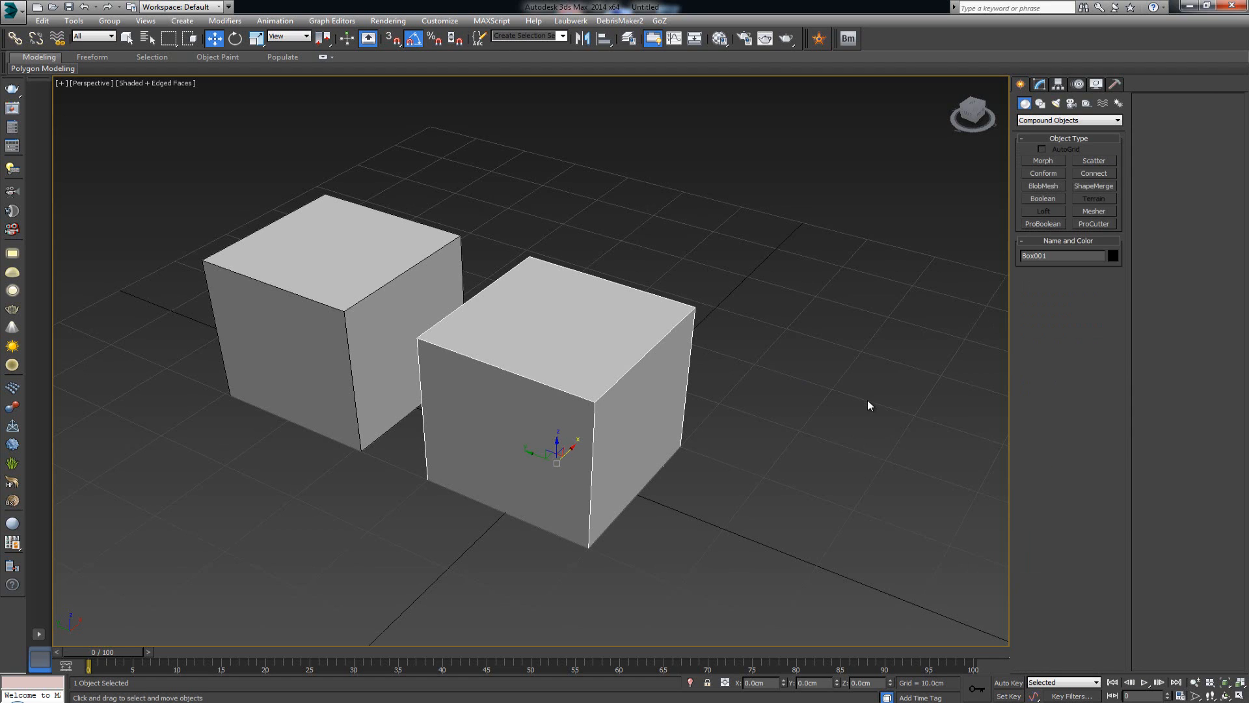
# - Open the ProBoolean object for modification and select its subtracted Box003 operand at the Operands sub-object level
pyautogui.click(1040, 85)
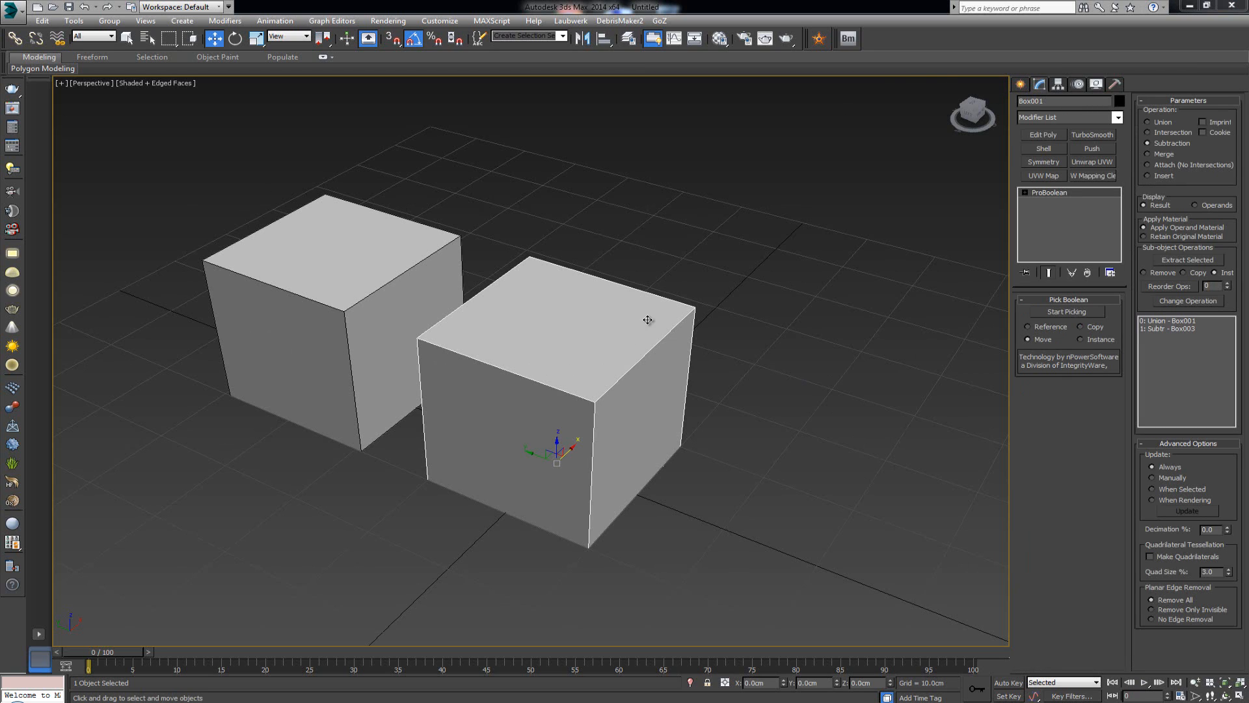
pyautogui.moveTo(717, 365)
pyautogui.keyDown('alt'); pyautogui.mouseDown(button='middle')
pyautogui.moveTo(687, 371)
pyautogui.moveTo(725, 371)
pyautogui.moveTo(701, 369)
pyautogui.mouseUp(button='middle'); pyautogui.keyUp('alt')
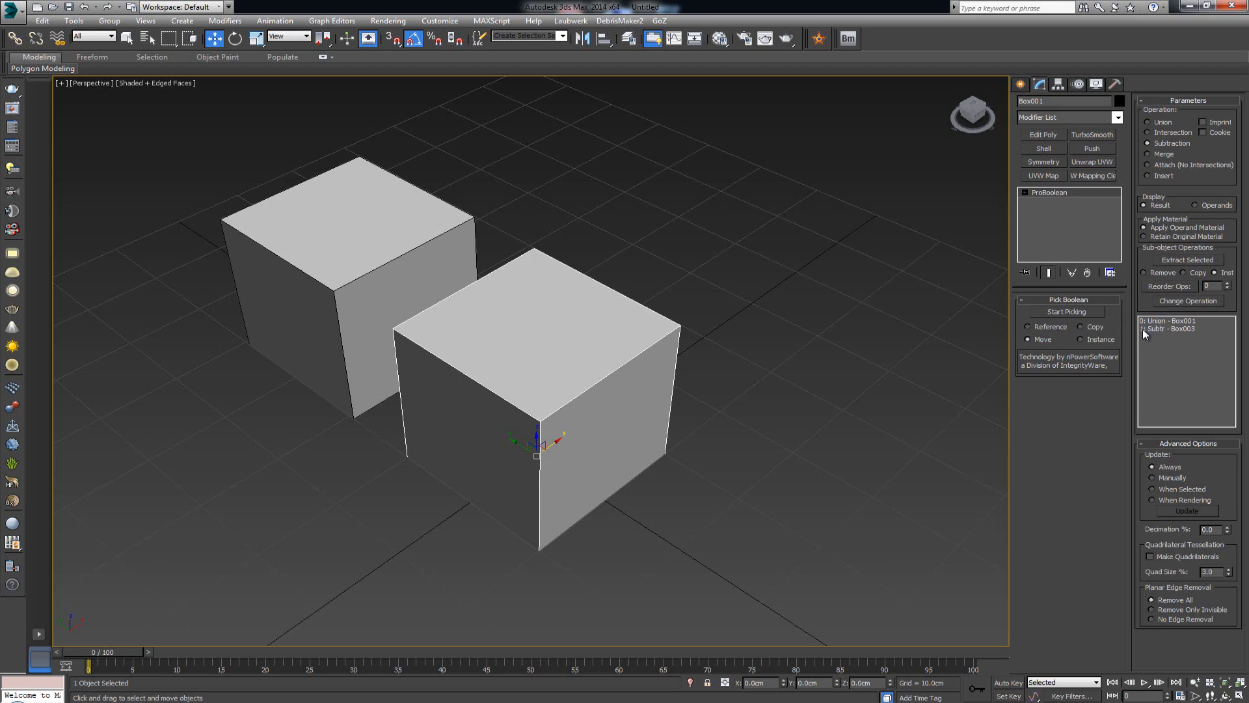
pyautogui.click(1192, 329)
pyautogui.click(1168, 321)
pyautogui.click(1172, 327)
pyautogui.click(1025, 193)
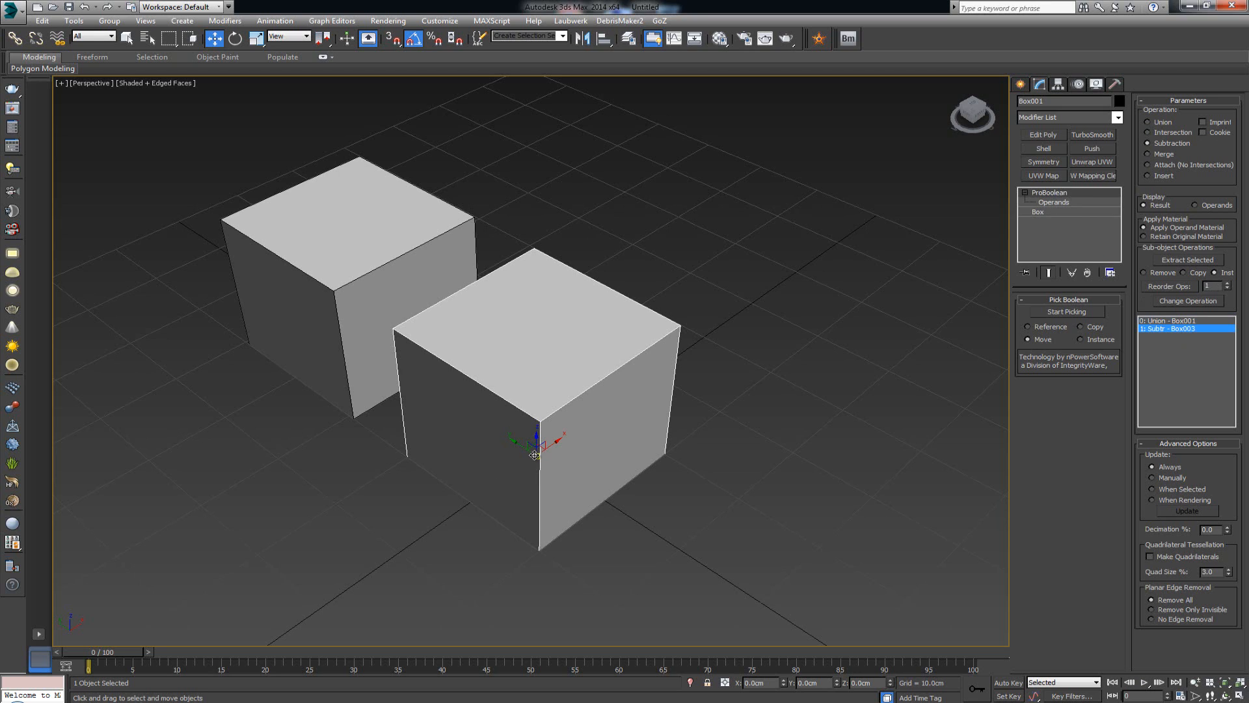
pyautogui.click(1055, 202)
# - Move the subtracted operand into the front box, to about X 9.7, Y -7.1, Z -5.1 cm
pyautogui.moveTo(774, 331); pyautogui.dragTo(701, 373, button='middle')
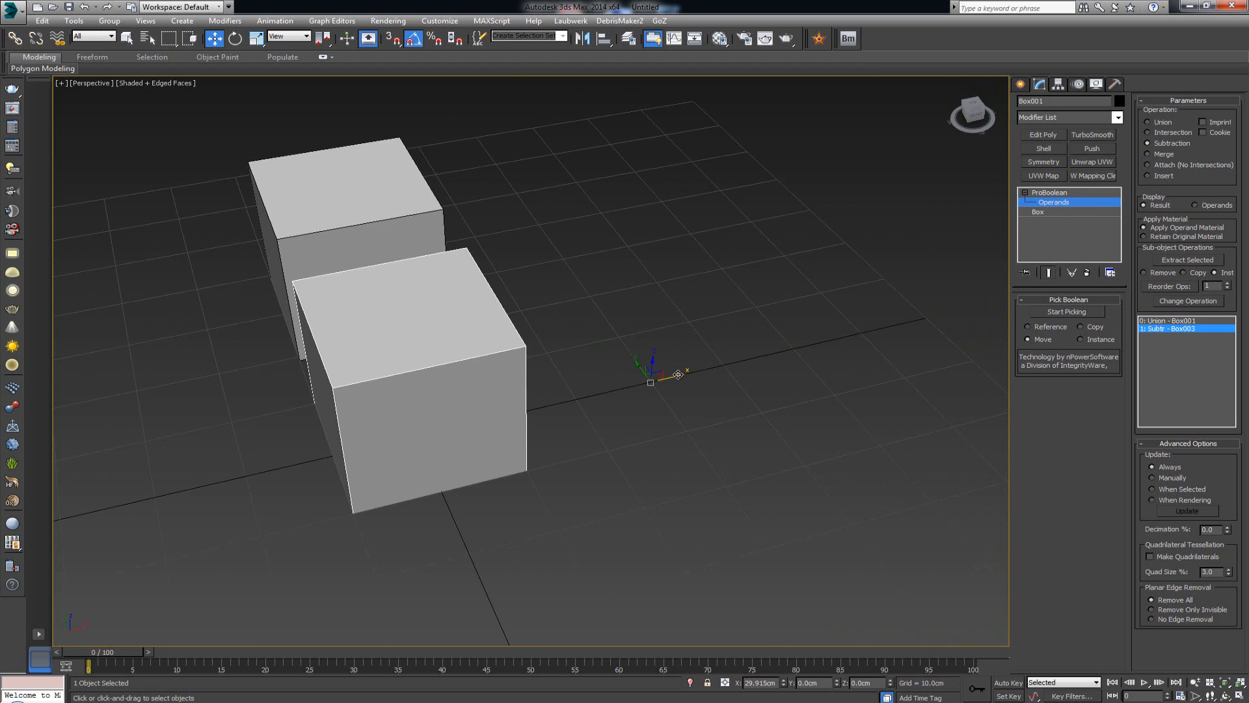
pyautogui.keyDown('alt'); pyautogui.moveTo(672, 372); pyautogui.dragTo(684, 371, button='middle'); pyautogui.keyUp('alt')
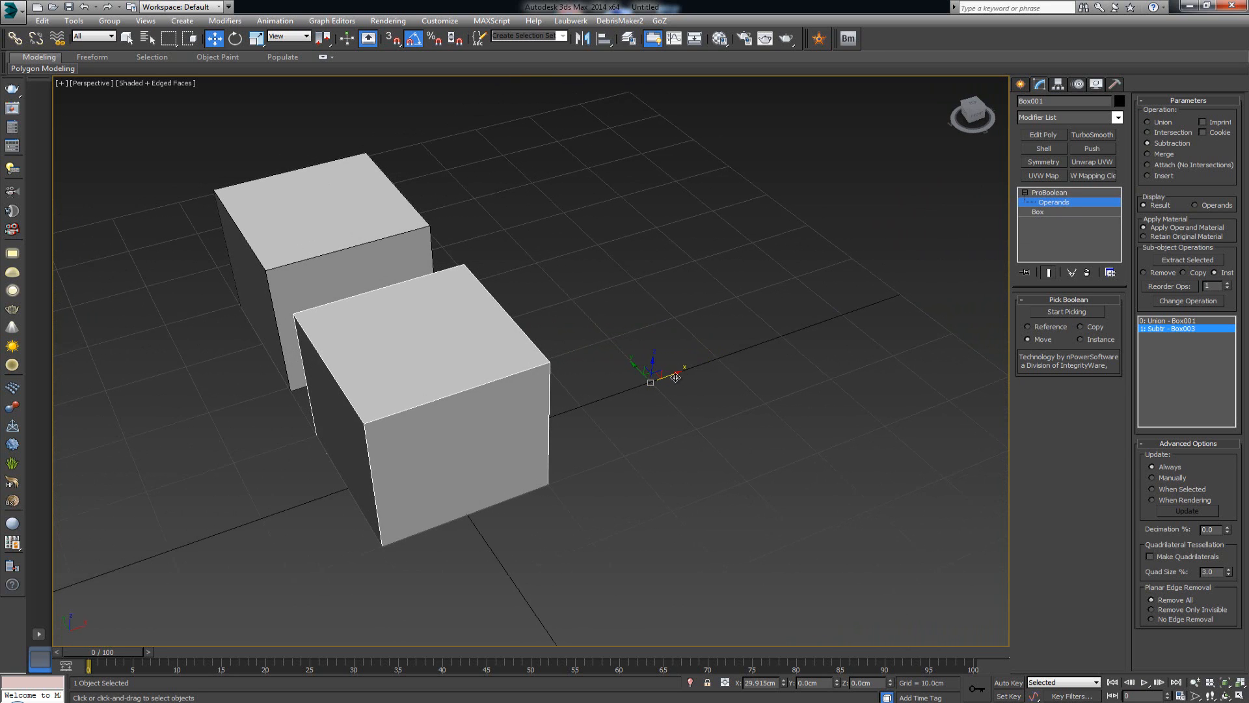
pyautogui.moveTo(670, 378); pyautogui.dragTo(538, 441)
pyautogui.keyDown('alt'); pyautogui.moveTo(538, 441); pyautogui.dragTo(476, 417, button='middle'); pyautogui.keyUp('alt')
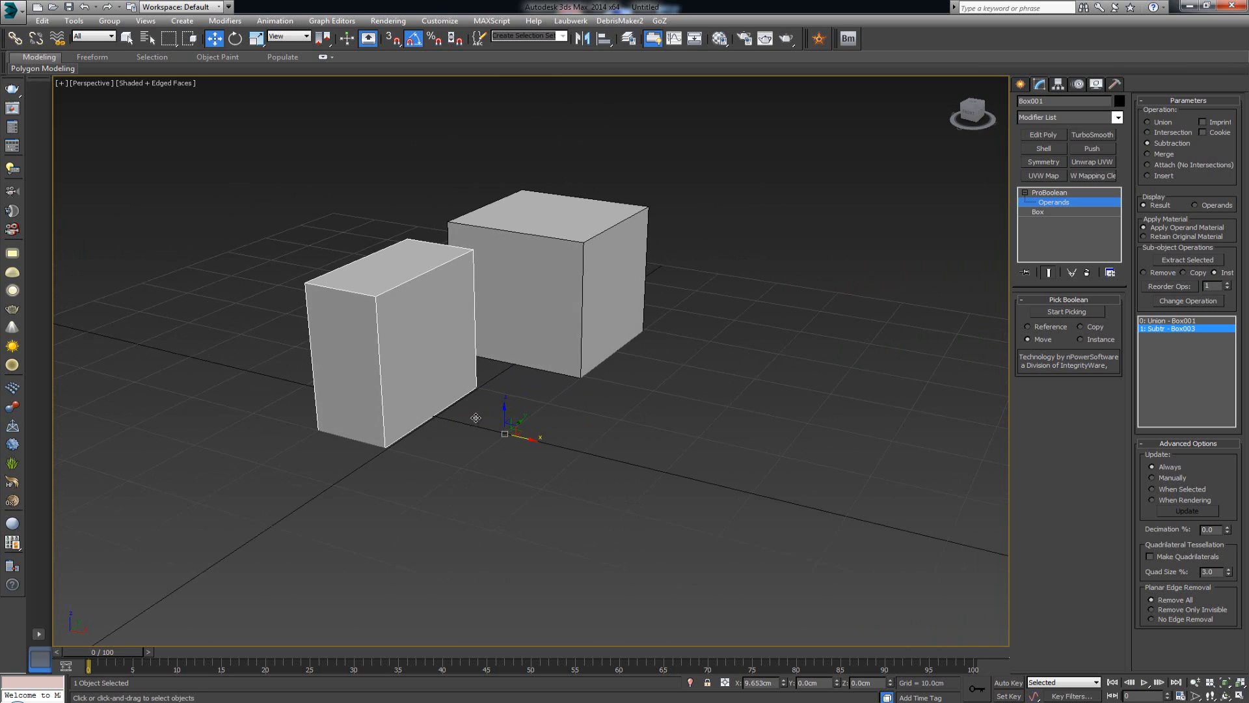
pyautogui.moveTo(503, 417); pyautogui.dragTo(501, 519)
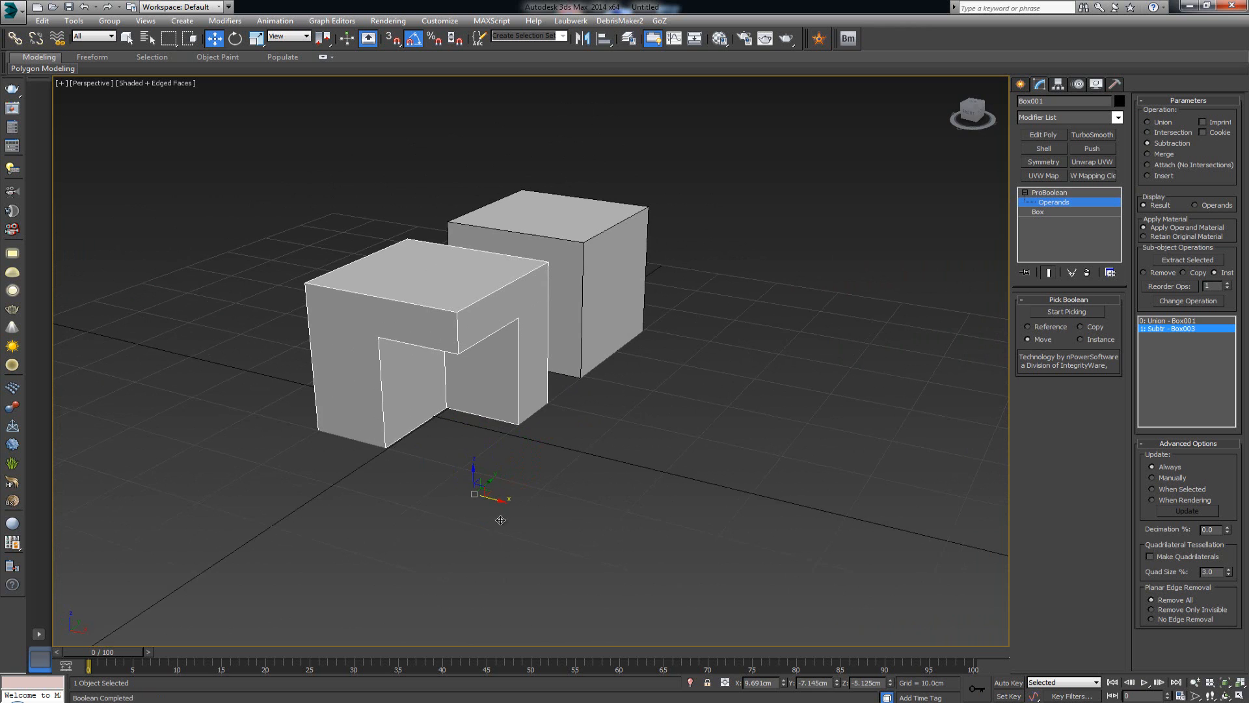
pyautogui.keyDown('alt'); pyautogui.moveTo(523, 474); pyautogui.dragTo(492, 484, button='middle'); pyautogui.keyUp('alt')
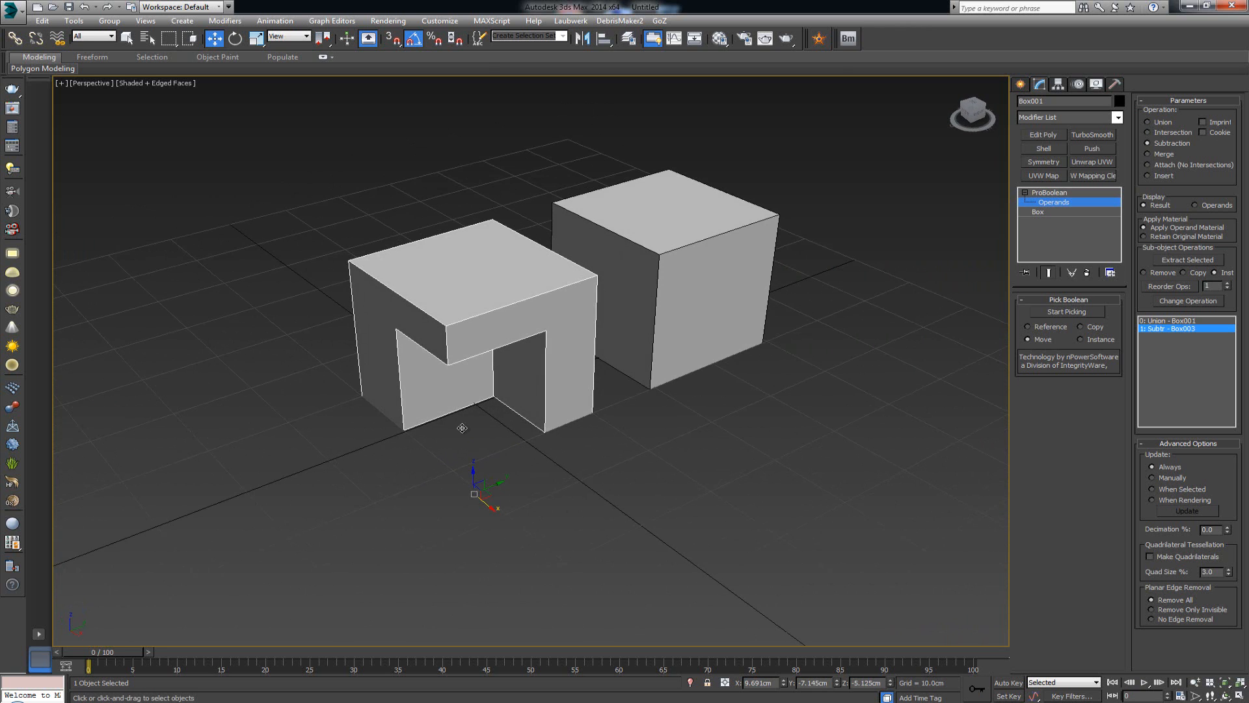
pyautogui.keyDown('alt'); pyautogui.moveTo(463, 427); pyautogui.dragTo(512, 428, button='middle'); pyautogui.keyUp('alt')
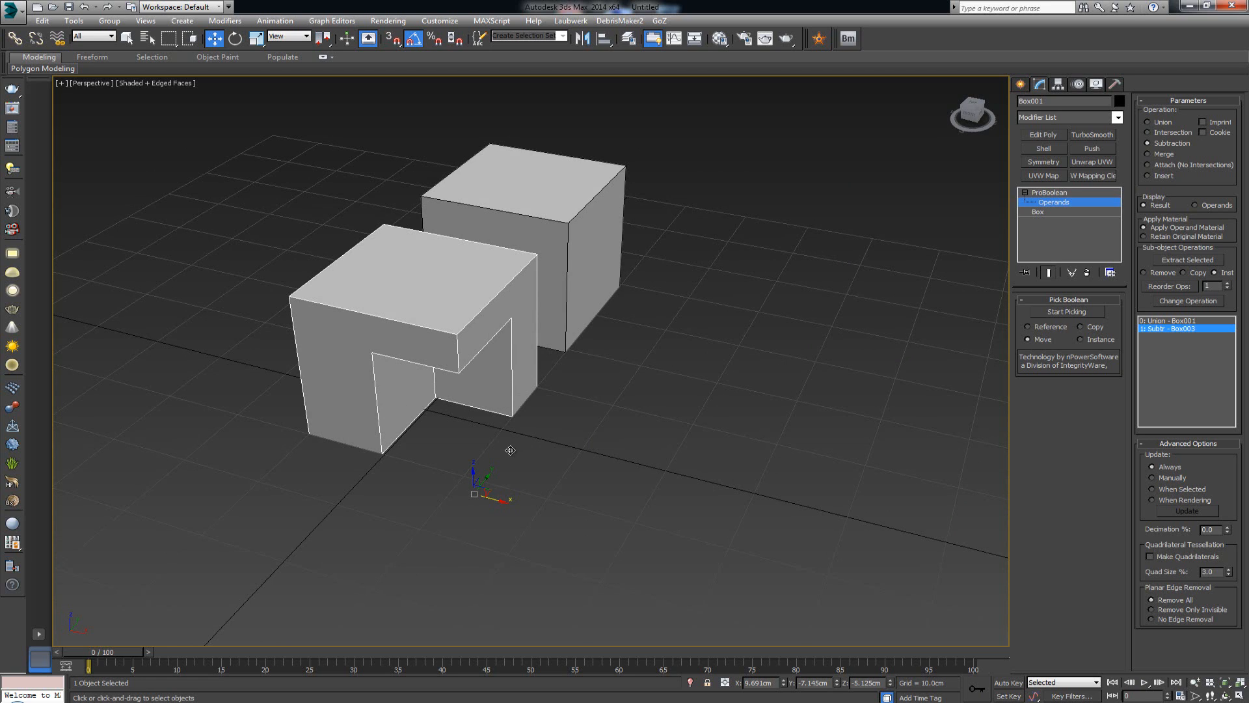
pyautogui.keyDown('alt'); pyautogui.moveTo(486, 475); pyautogui.dragTo(553, 476, button='middle'); pyautogui.keyUp('alt')
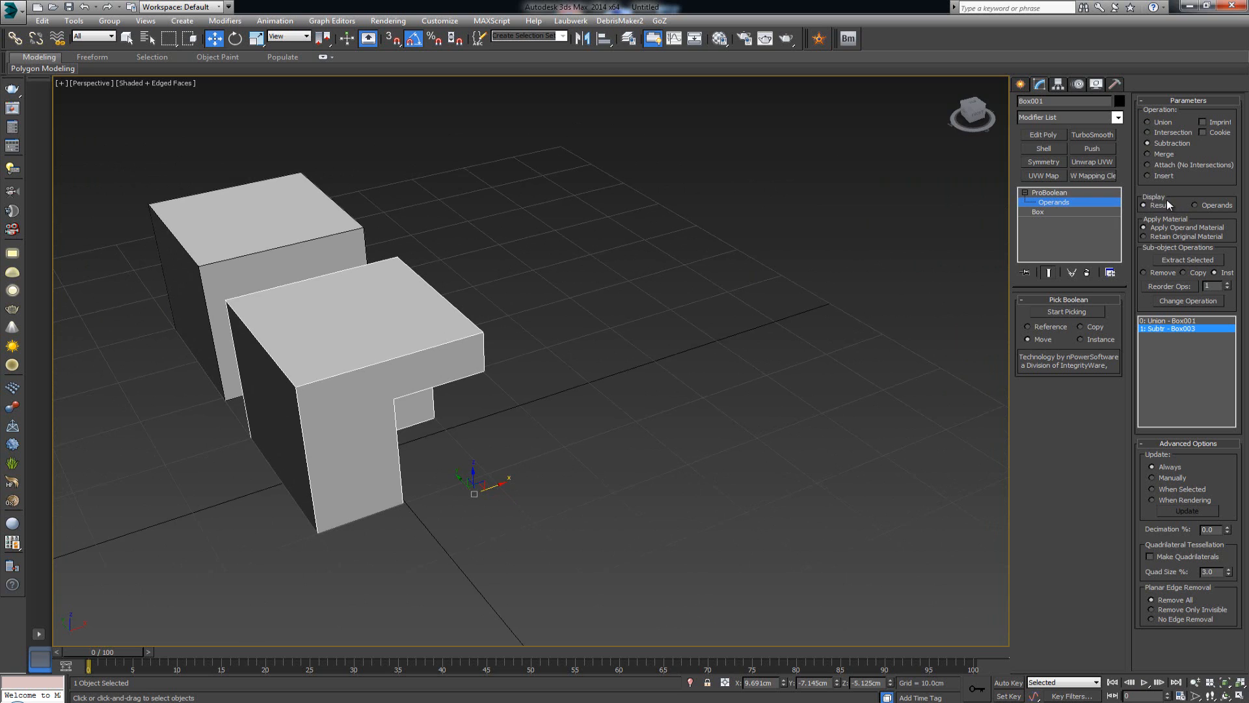
# - Display the operands and move the subtracted box to about X 8.8 cm and Z 0.6 cm
pyautogui.click(1222, 207)
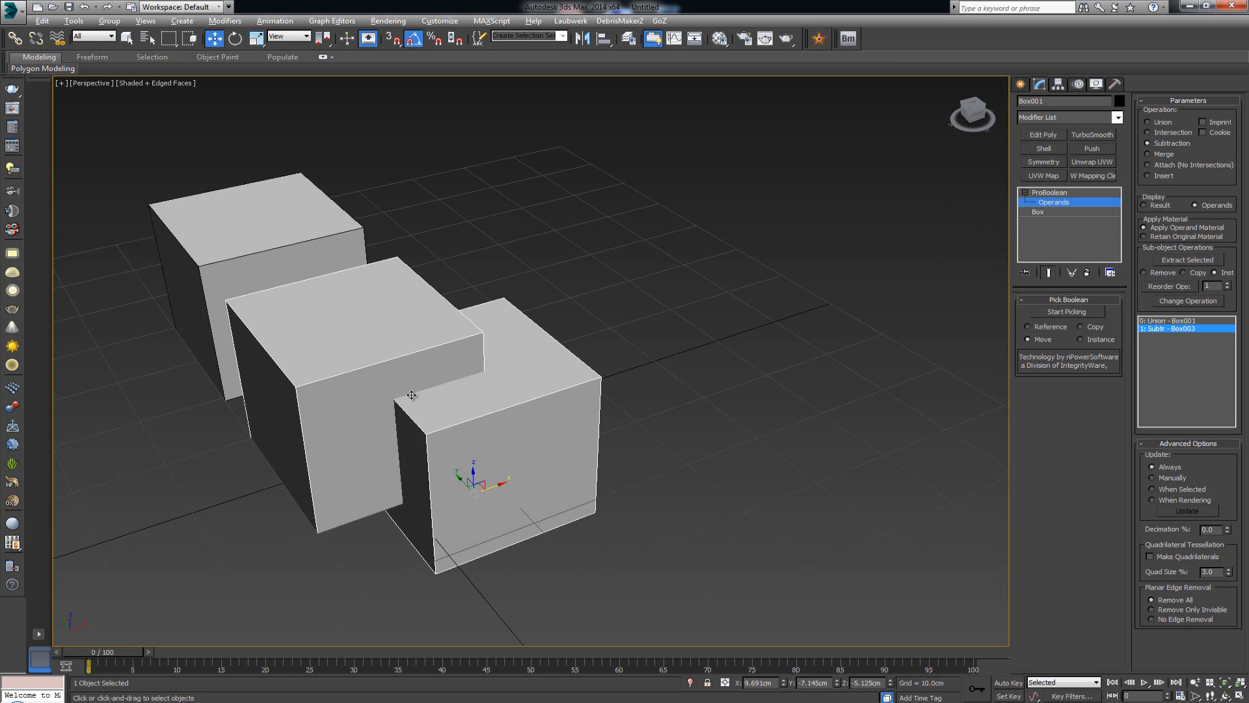
pyautogui.moveTo(412, 395)
pyautogui.keyDown('alt'); pyautogui.mouseDown(button='middle')
pyautogui.moveTo(445, 338)
pyautogui.moveTo(416, 395)
pyautogui.mouseUp(button='middle'); pyautogui.keyUp('alt')
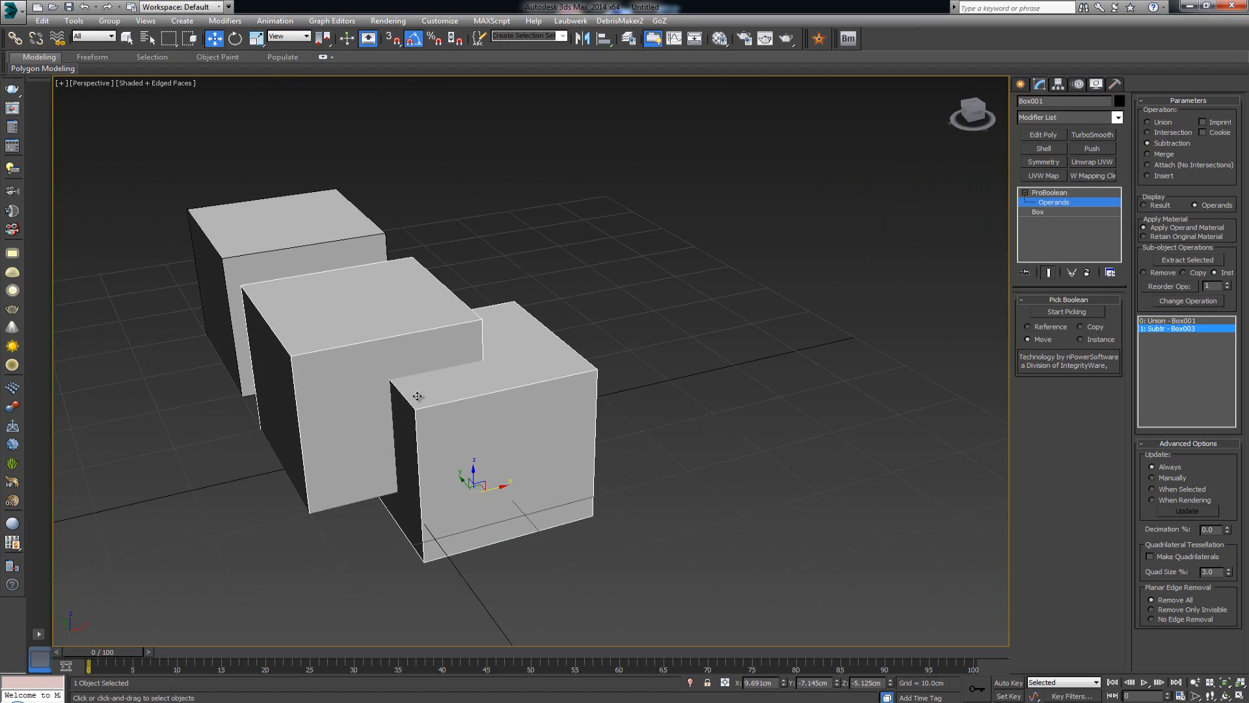
pyautogui.moveTo(486, 483)
pyautogui.mouseDown()
pyautogui.moveTo(490, 436)
pyautogui.moveTo(432, 402)
pyautogui.moveTo(413, 438)
pyautogui.moveTo(454, 465)
pyautogui.moveTo(476, 445)
pyautogui.mouseUp()
pyautogui.press('F3')
pyautogui.press('F3')
pyautogui.keyDown('alt'); pyautogui.moveTo(471, 434); pyautogui.dragTo(501, 440, button='middle'); pyautogui.keyUp('alt')
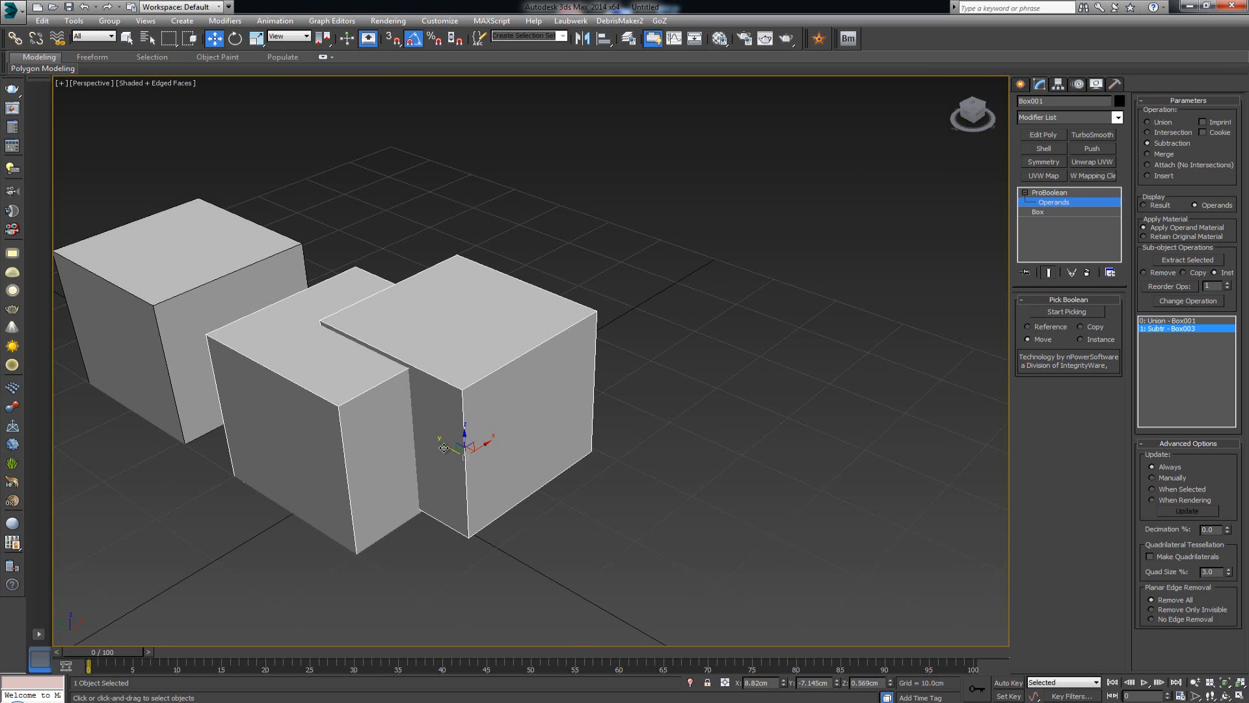
# - Move the subtracted box along Y to about -2.6 cm and display the Boolean result again
pyautogui.moveTo(441, 449); pyautogui.dragTo(404, 434)
pyautogui.click(1157, 204)
pyautogui.keyDown('alt'); pyautogui.moveTo(494, 369); pyautogui.dragTo(388, 375, button='middle'); pyautogui.keyUp('alt')
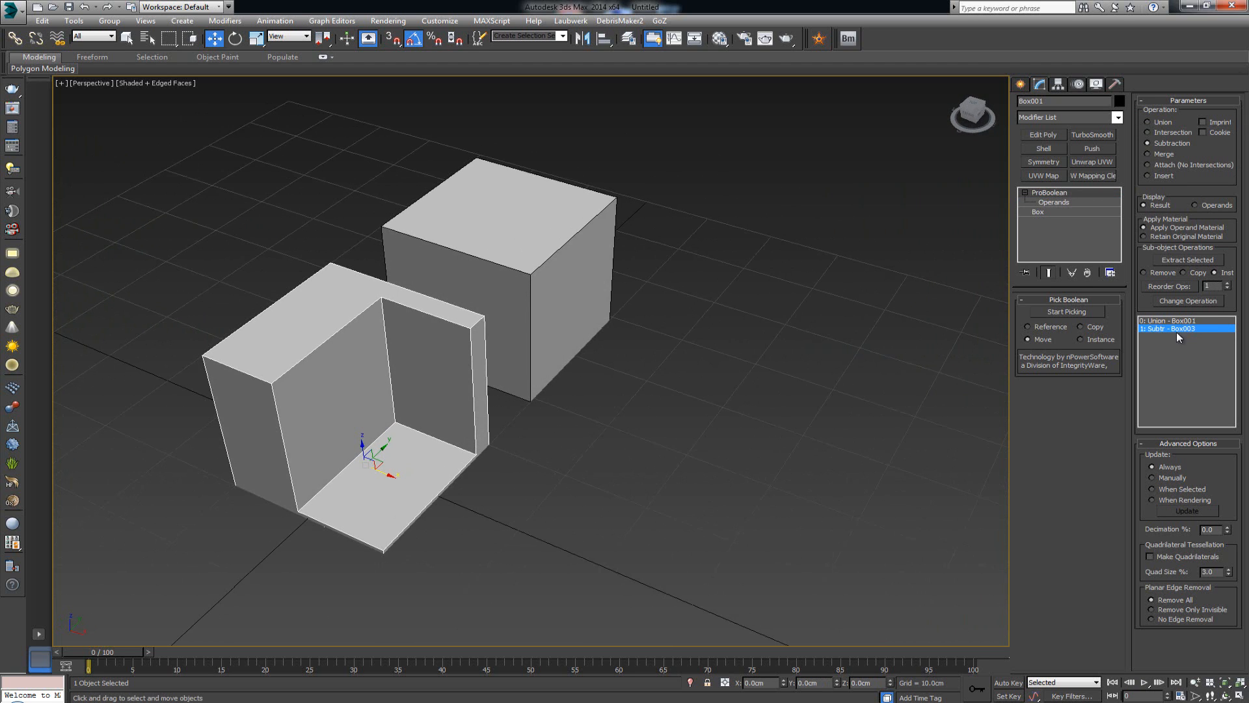
# - Change the operation of the Box003 operand to Intersection
pyautogui.keyDown('alt'); pyautogui.moveTo(406, 488); pyautogui.dragTo(456, 439, button='middle'); pyautogui.keyUp('alt')
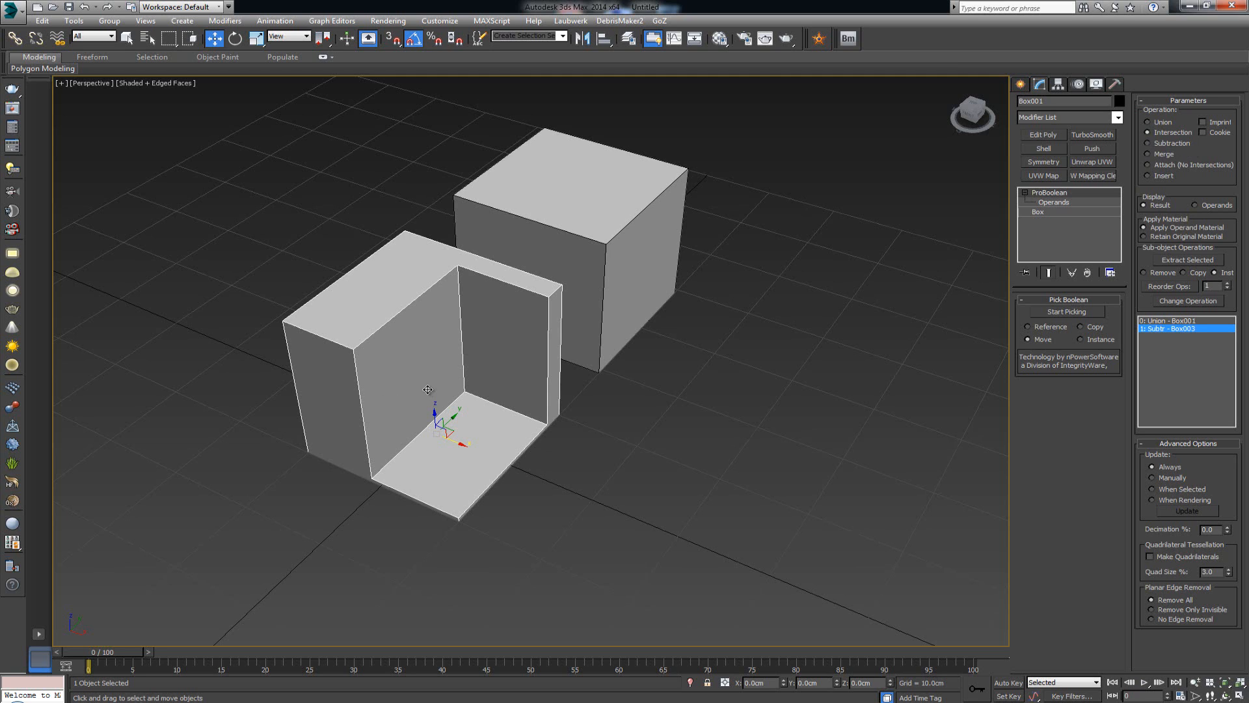
pyautogui.moveTo(423, 390); pyautogui.dragTo(441, 388, button='middle')
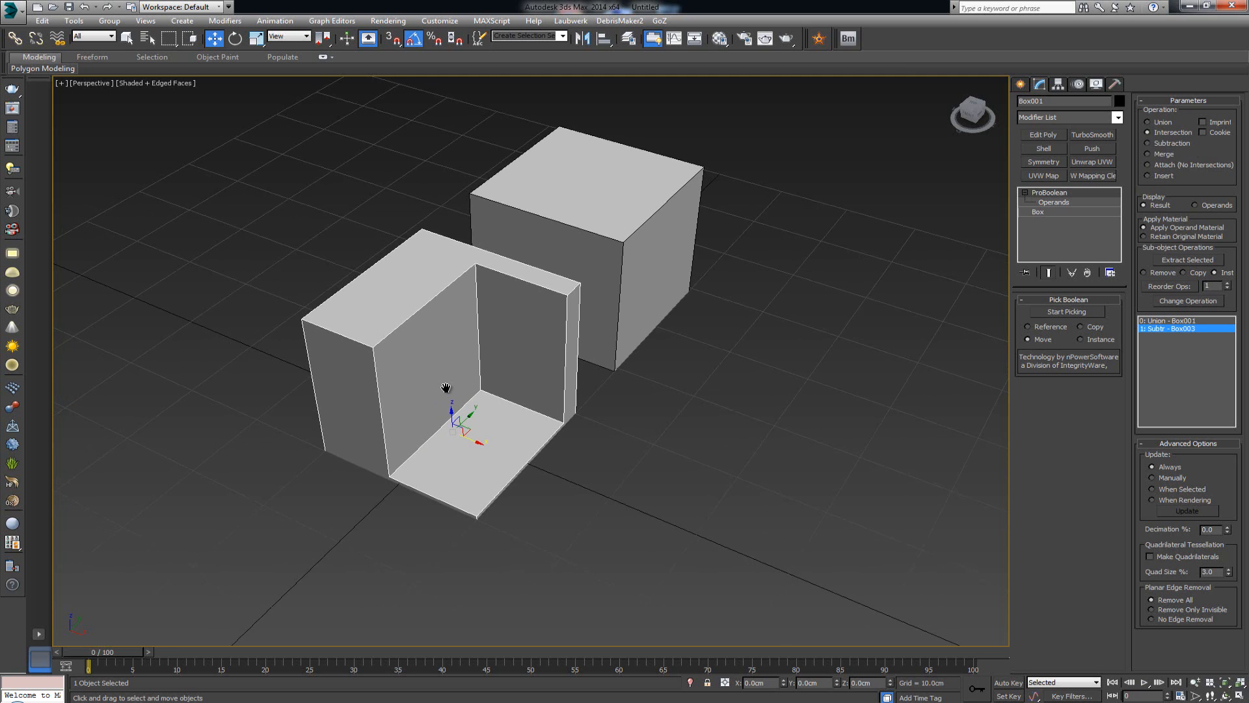
pyautogui.click(1163, 122)
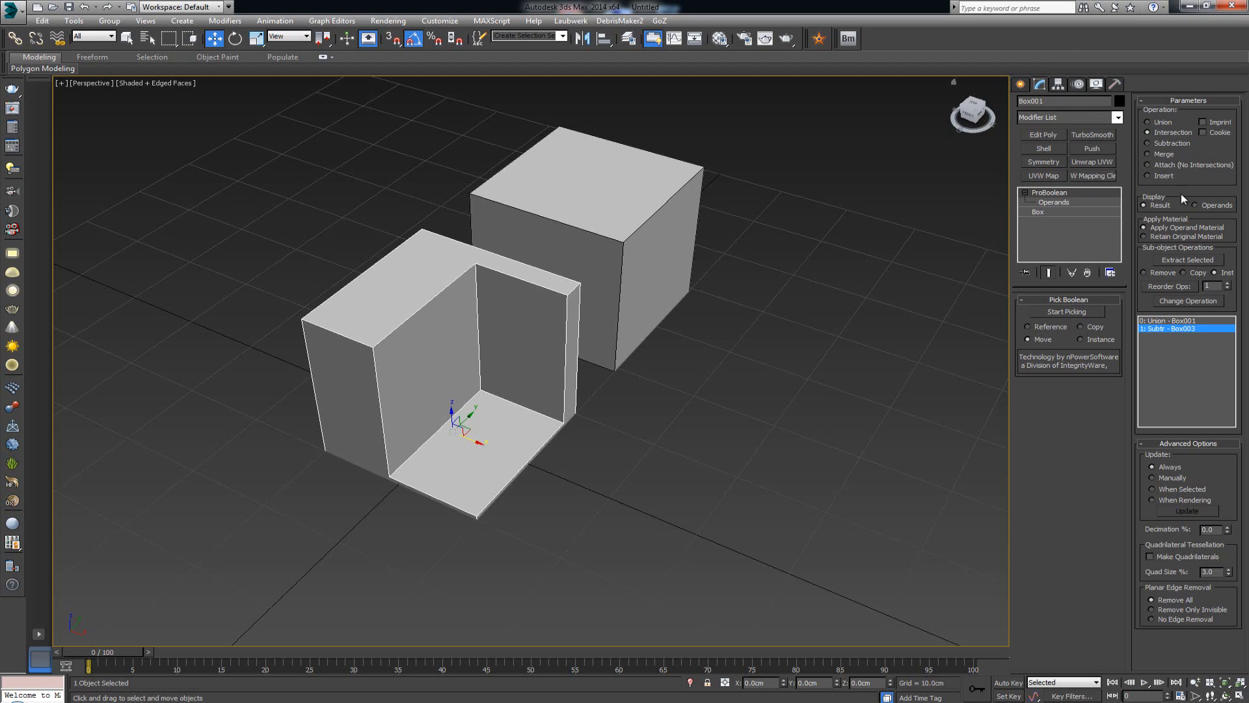
pyautogui.click(1177, 302)
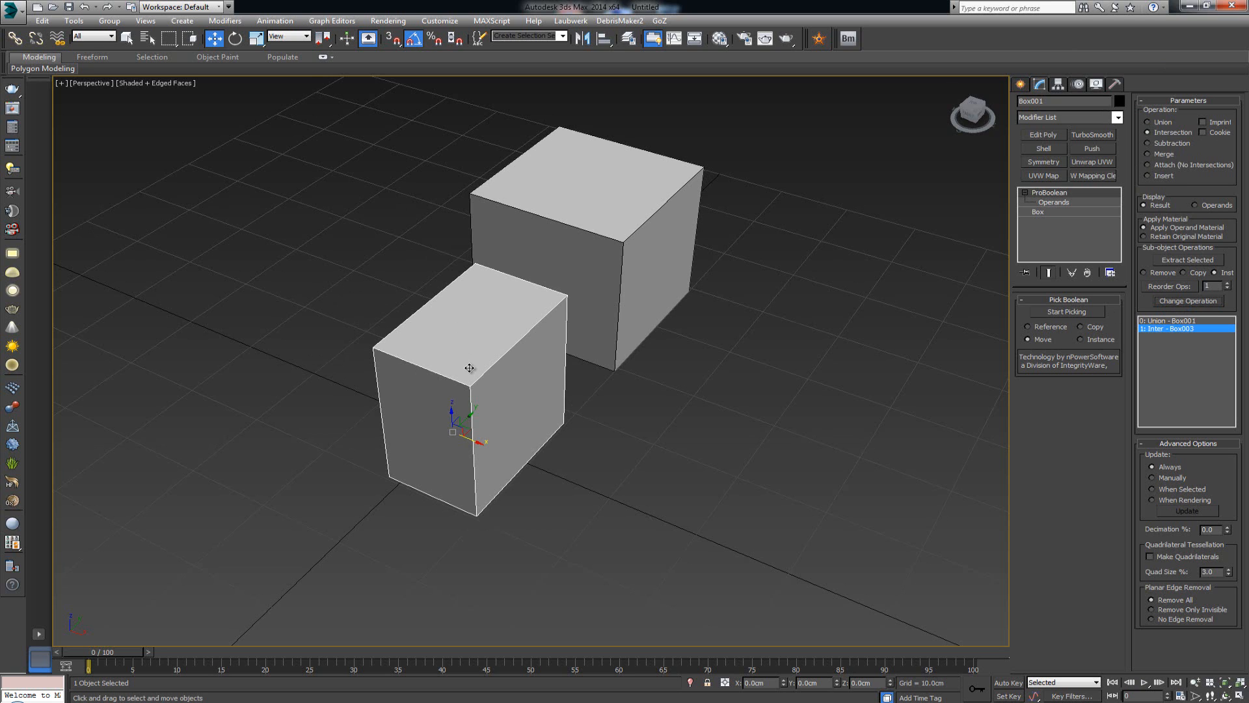
# - Select the intersecting operand at the Operands sub-object level and move it along X to about 7.2 cm
pyautogui.keyDown('alt'); pyautogui.moveTo(469, 368); pyautogui.dragTo(494, 371, button='middle'); pyautogui.keyUp('alt')
pyautogui.moveTo(465, 439); pyautogui.dragTo(432, 433)
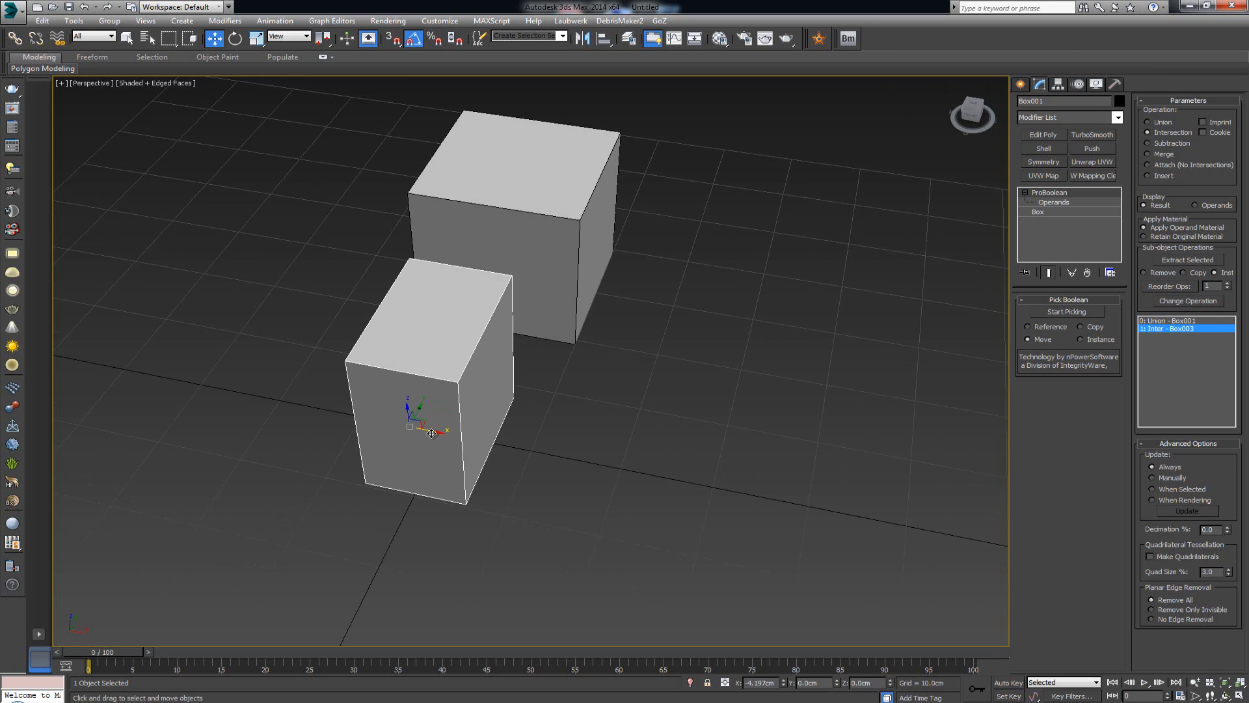
pyautogui.hotkey('ctrl', 'z')
pyautogui.click(1053, 202)
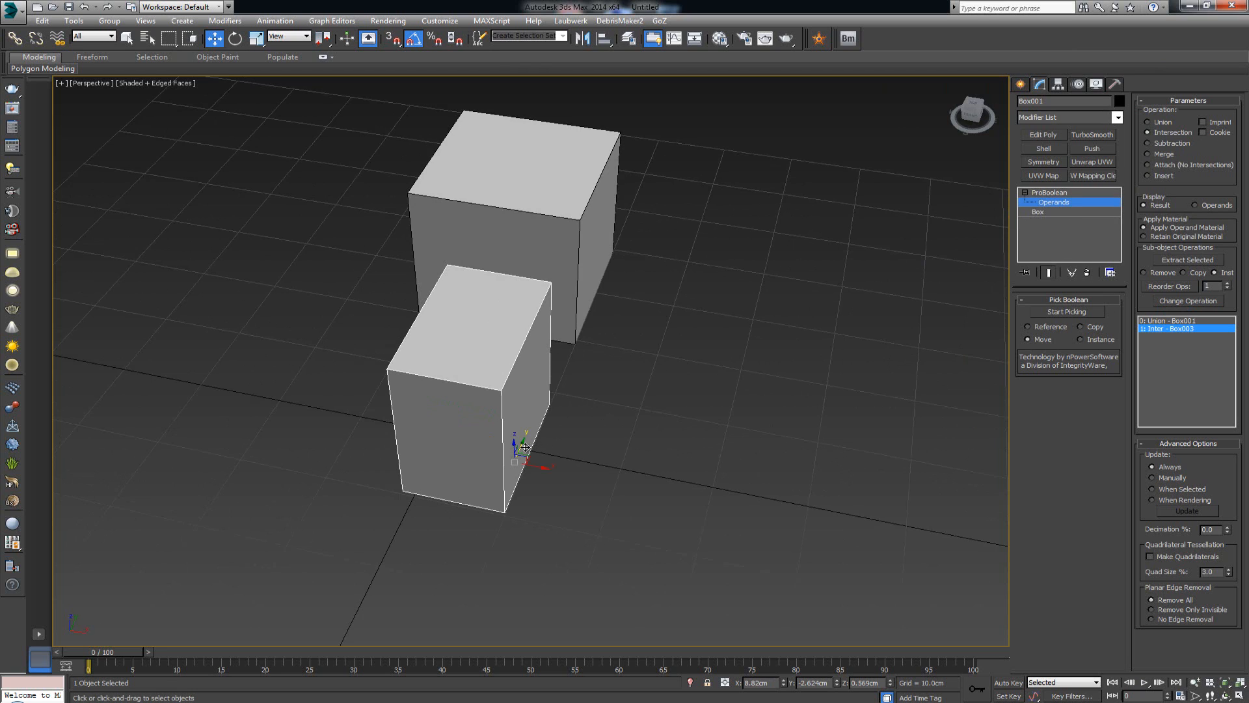
pyautogui.moveTo(540, 470)
pyautogui.mouseDown()
pyautogui.moveTo(450, 464)
pyautogui.moveTo(526, 469)
pyautogui.mouseUp()
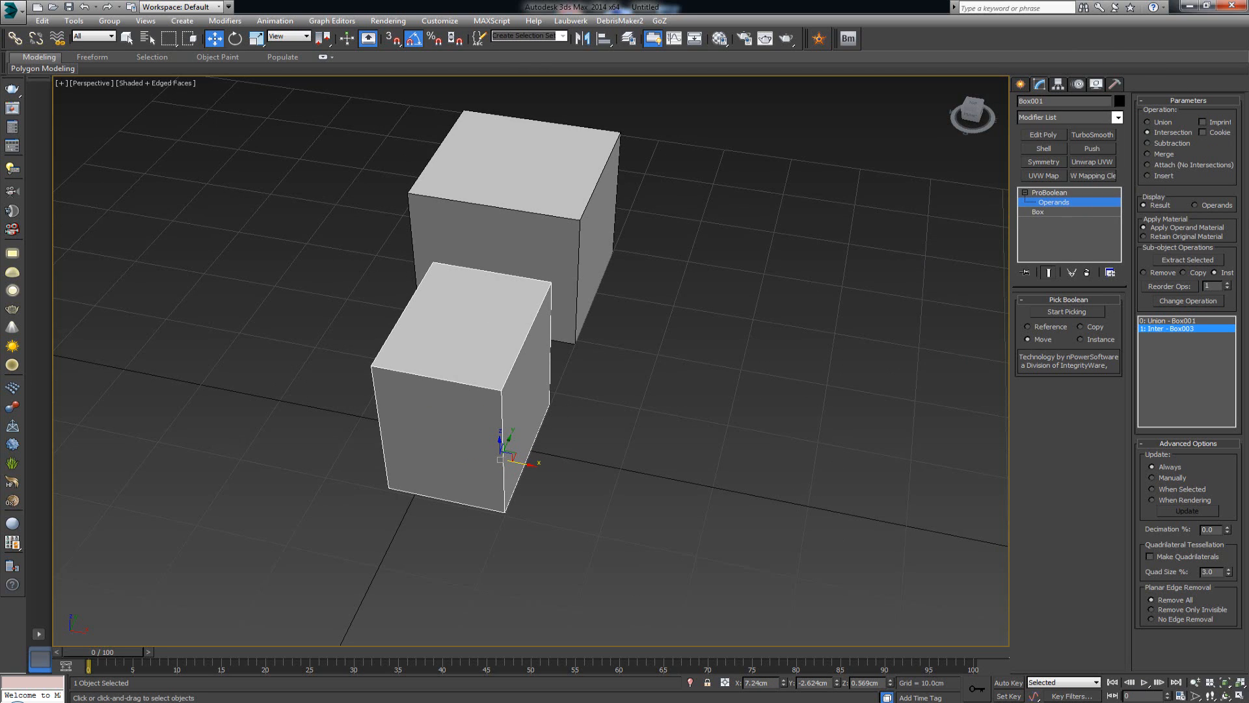
# - Display the operands instead of the result and examine where the two boxes overlap
pyautogui.click(1195, 205)
pyautogui.keyDown('alt'); pyautogui.moveTo(791, 295); pyautogui.dragTo(561, 318, button='middle'); pyautogui.keyUp('alt')
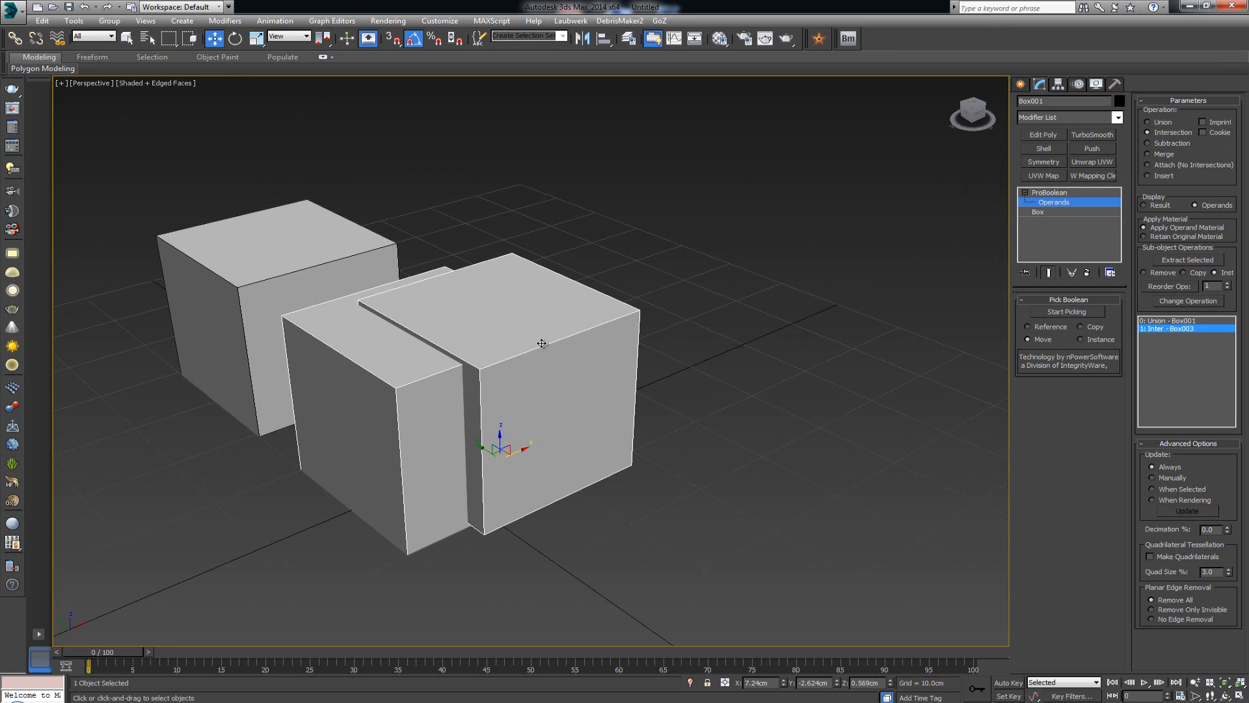
pyautogui.keyDown('alt'); pyautogui.moveTo(505, 340); pyautogui.dragTo(436, 347, button='middle'); pyautogui.keyUp('alt')
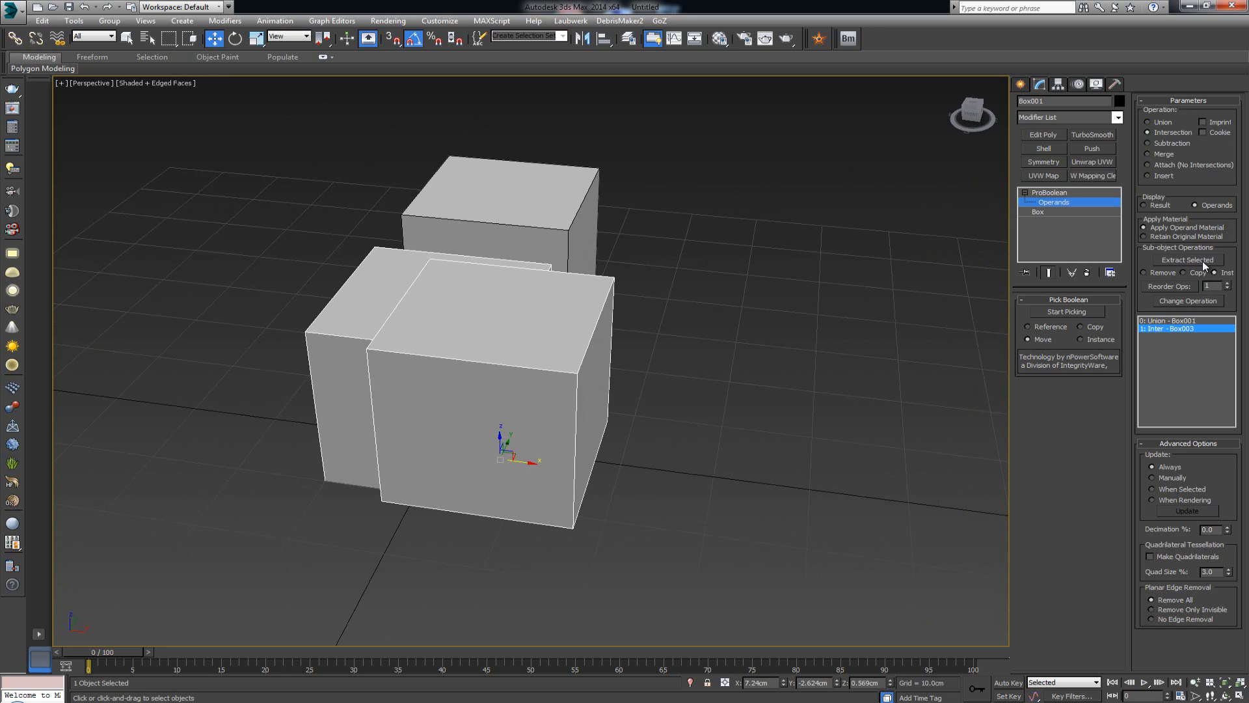
# - Display the result again and change the operation of the Box003 operand to Union
pyautogui.click(1171, 206)
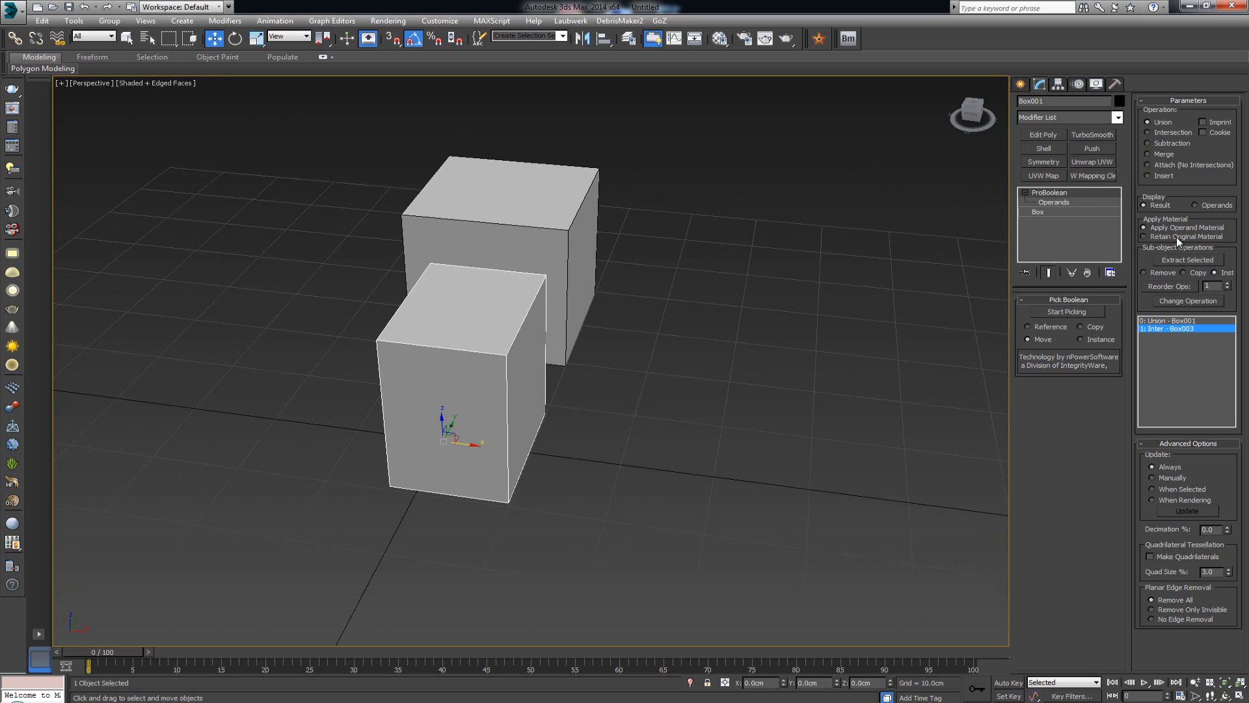
pyautogui.click(1176, 302)
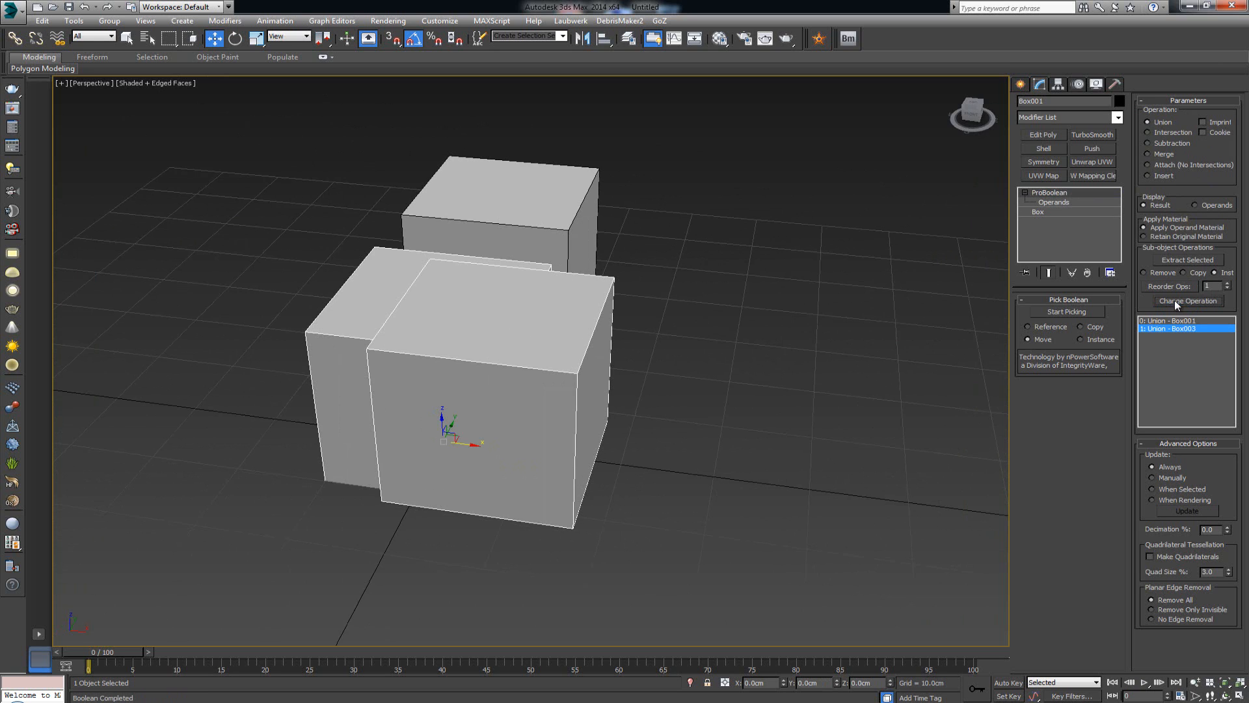
pyautogui.keyDown('alt'); pyautogui.moveTo(438, 315); pyautogui.dragTo(509, 310, button='middle'); pyautogui.keyUp('alt')
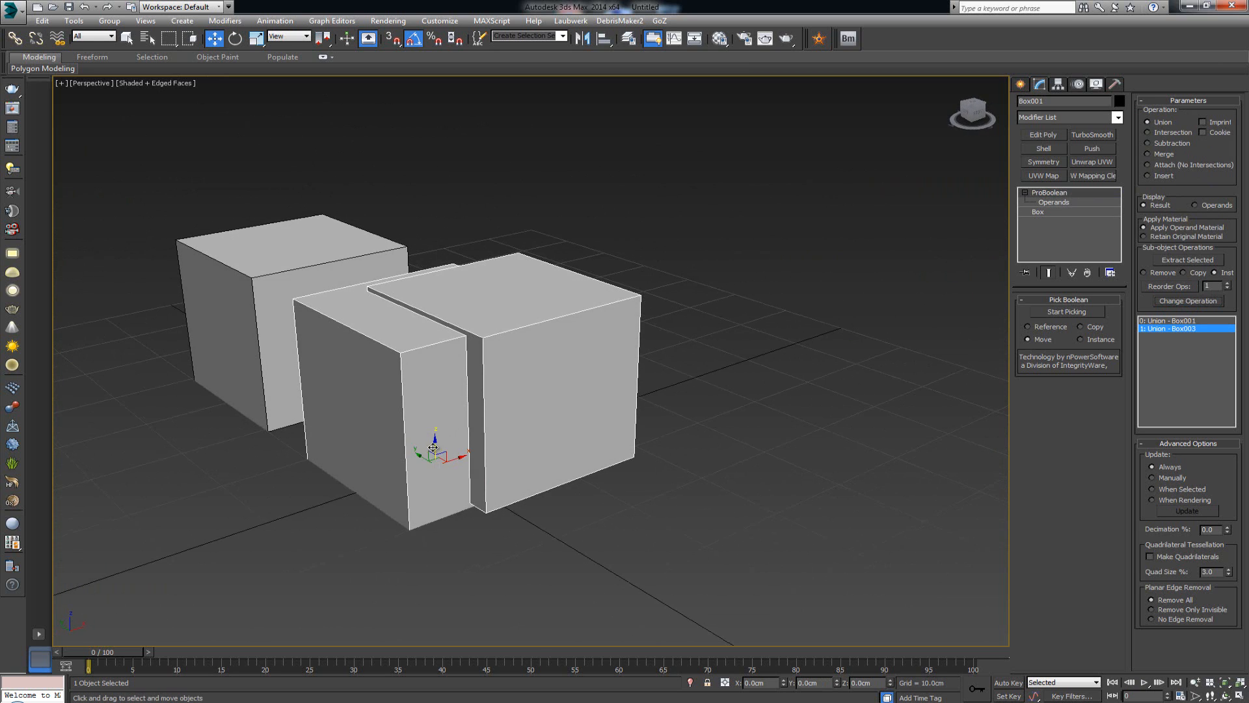
# - Raise the united Box003 operand at the Operands sub-object level to about Z 9.5 cm
pyautogui.moveTo(435, 442); pyautogui.dragTo(508, 355)
pyautogui.hotkey('ctrl', 'z')
pyautogui.click(1055, 202)
pyautogui.keyDown('alt'); pyautogui.moveTo(599, 393); pyautogui.dragTo(622, 411, button='middle'); pyautogui.keyUp('alt')
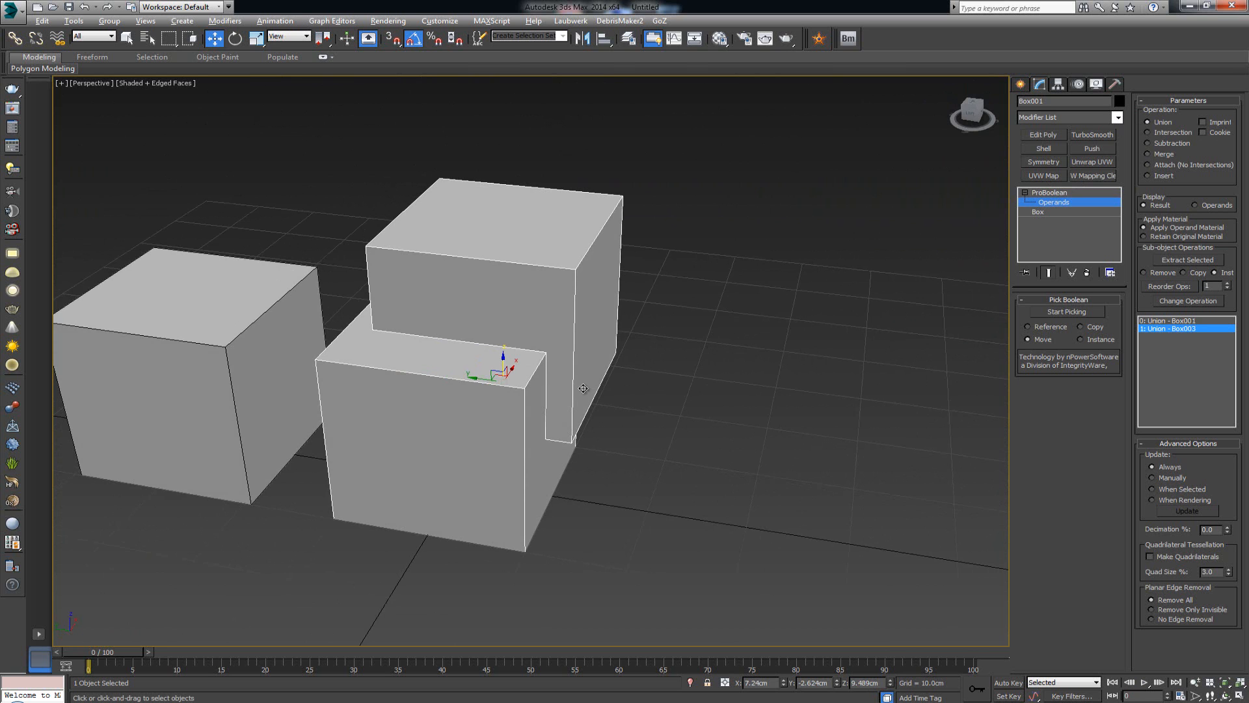
# - Switch the viewport to wireframe and examine the edges where the two united boxes meet
pyautogui.keyDown('alt'); pyautogui.moveTo(583, 389); pyautogui.dragTo(557, 389, button='middle'); pyautogui.keyUp('alt')
pyautogui.press('F3')
pyautogui.scroll(3, 560, 390)
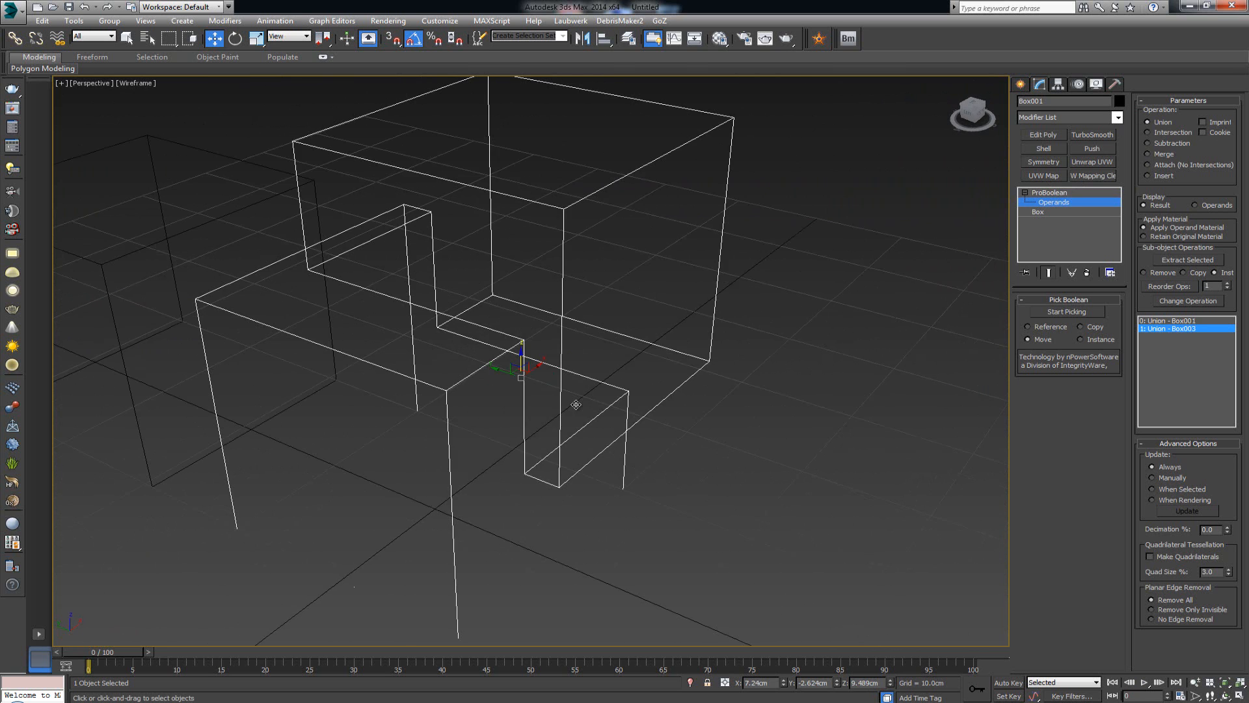
pyautogui.keyDown('alt'); pyautogui.moveTo(654, 423); pyautogui.dragTo(562, 332, button='middle'); pyautogui.keyUp('alt')
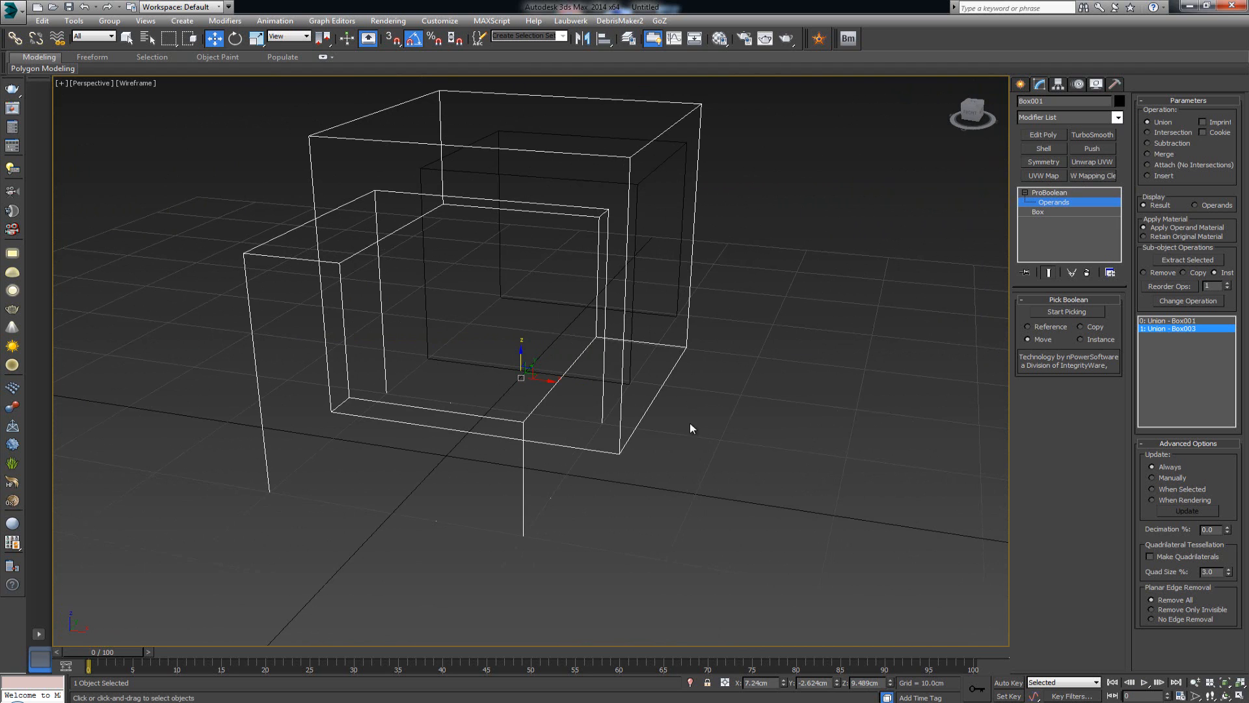
# - Return the viewport to shaded display and move the united Box003 operand along Y to about -9.6 cm
pyautogui.keyDown('alt'); pyautogui.moveTo(580, 449); pyautogui.dragTo(663, 438, button='middle'); pyautogui.keyUp('alt')
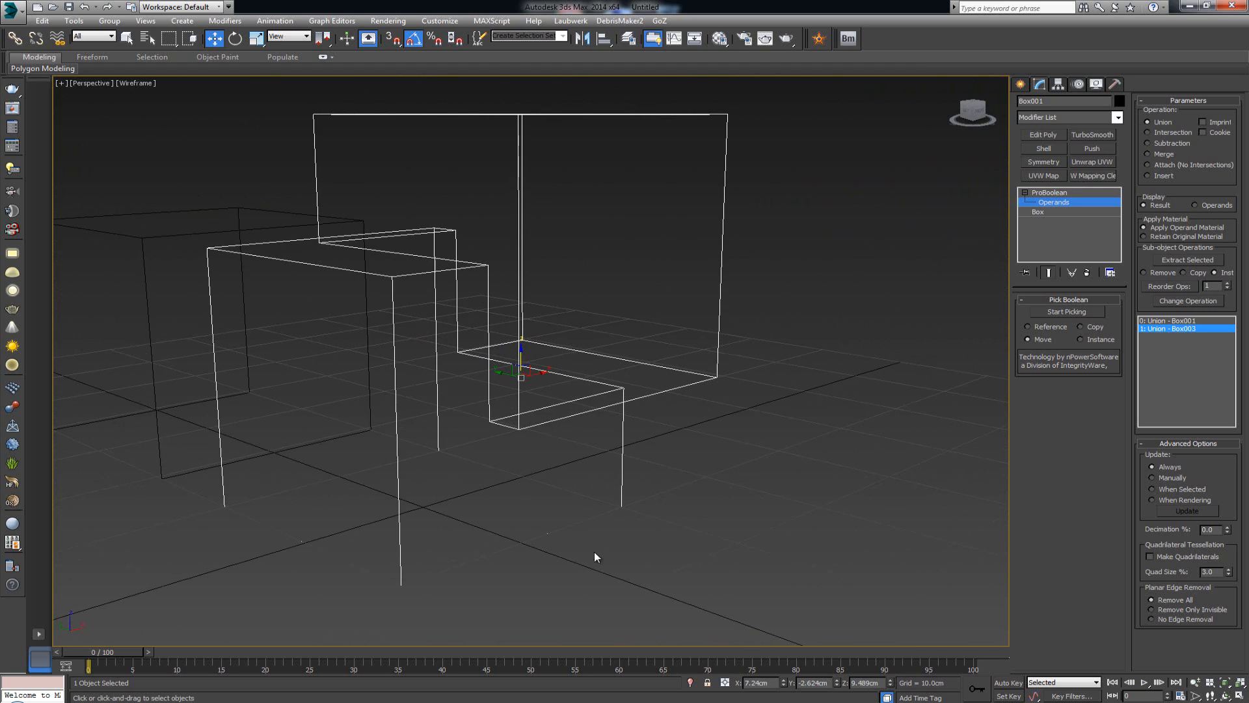
pyautogui.keyDown('alt'); pyautogui.moveTo(569, 427); pyautogui.dragTo(557, 460, button='middle'); pyautogui.keyUp('alt')
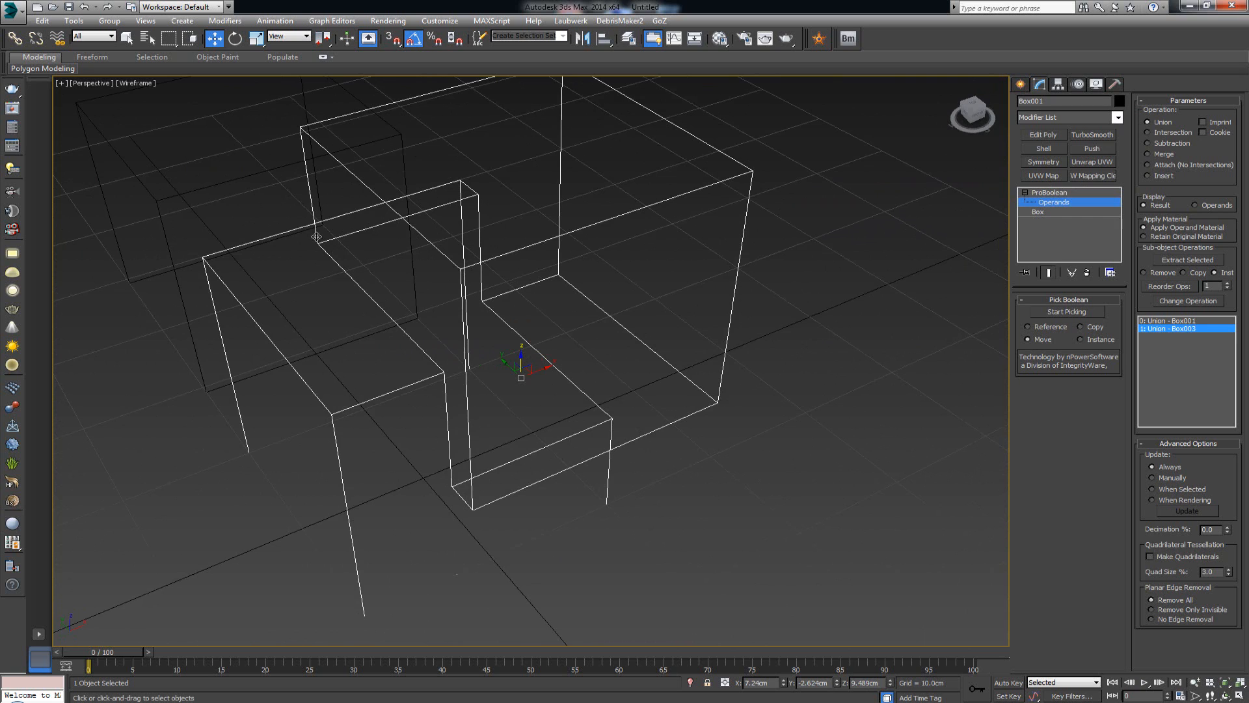
pyautogui.press('F3')
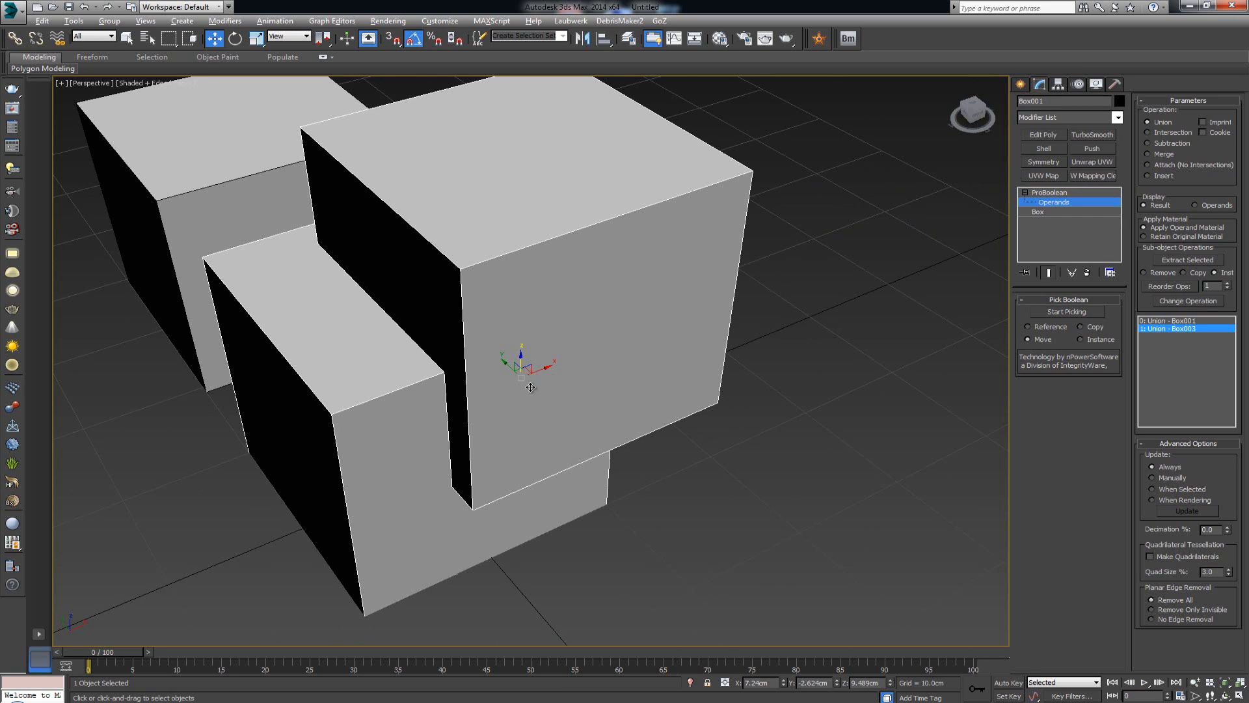
pyautogui.keyDown('alt'); pyautogui.moveTo(531, 387); pyautogui.dragTo(559, 373, button='middle'); pyautogui.keyUp('alt')
pyautogui.moveTo(500, 369); pyautogui.dragTo(587, 406)
pyautogui.keyDown('alt'); pyautogui.moveTo(748, 390); pyautogui.dragTo(772, 379, button='middle'); pyautogui.keyUp('alt')
pyautogui.scroll(-4, 739, 354)
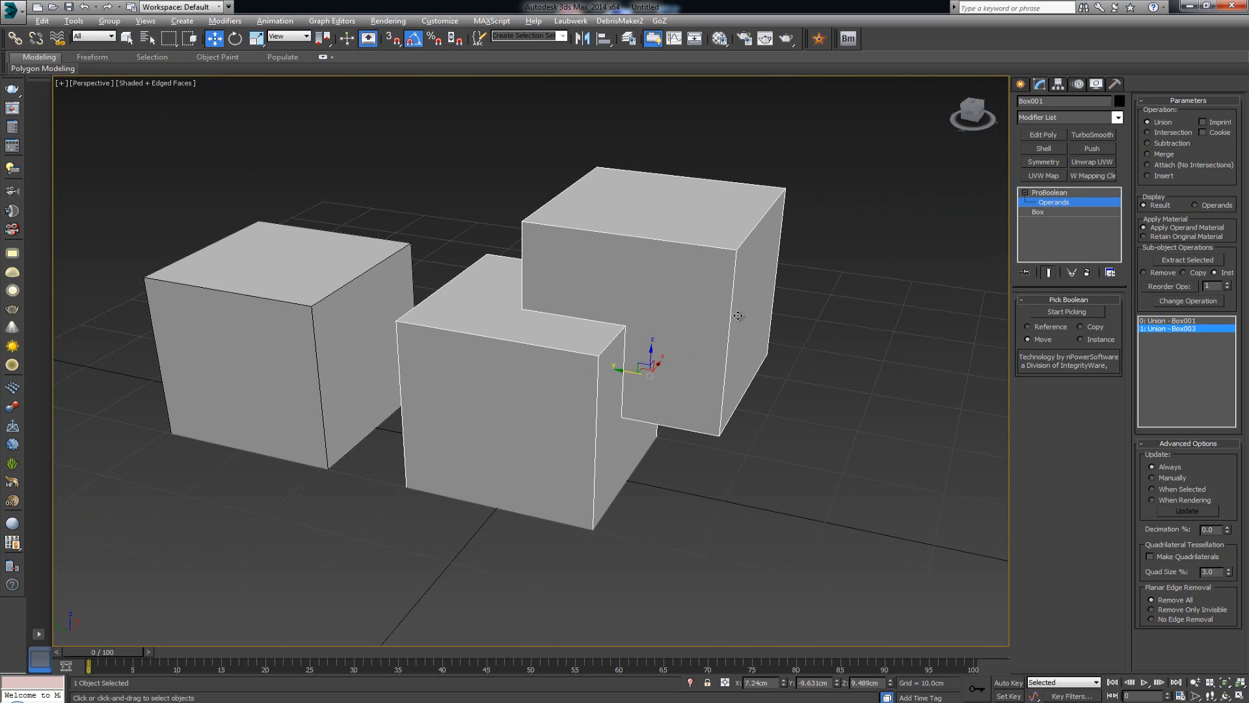
# - Change the operation of the Box003 operand to Subtraction and examine the corner cut out of the box
pyautogui.keyDown('alt'); pyautogui.moveTo(738, 315); pyautogui.dragTo(866, 285, button='middle'); pyautogui.keyUp('alt')
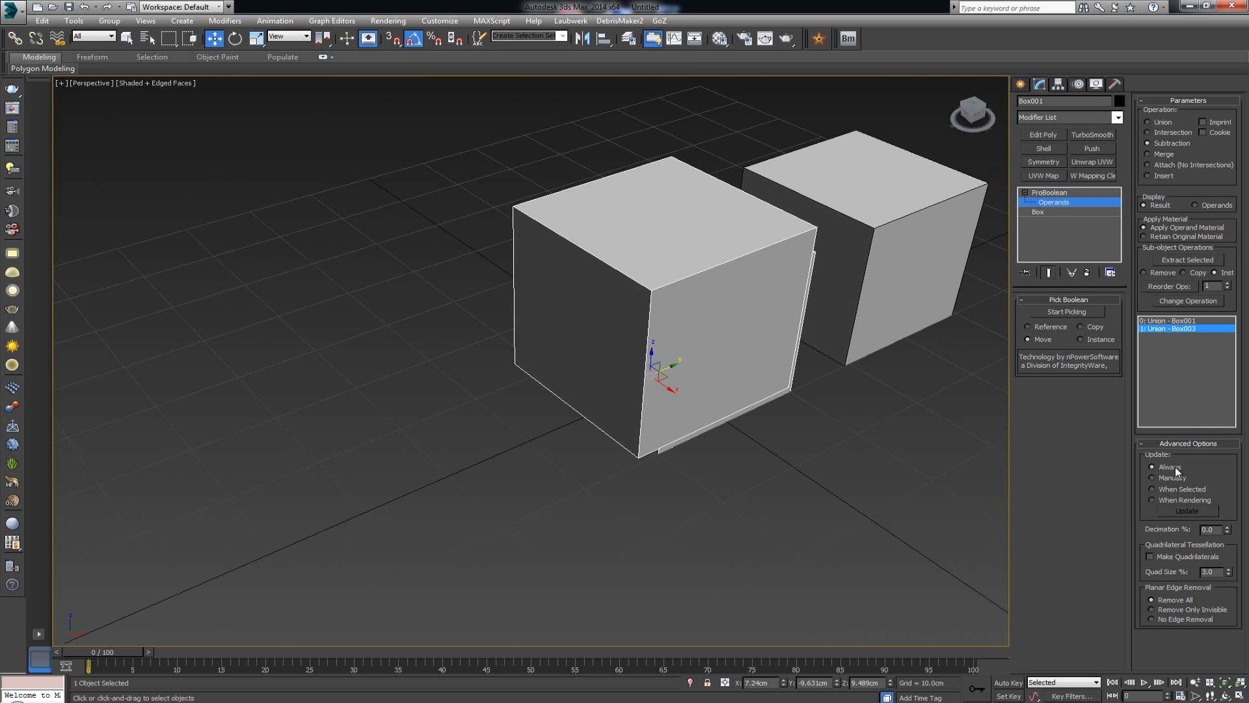
pyautogui.click(1196, 298)
pyautogui.keyDown('alt'); pyautogui.moveTo(654, 355); pyautogui.dragTo(664, 399, button='middle'); pyautogui.keyUp('alt')
pyautogui.scroll(3, 661, 397)
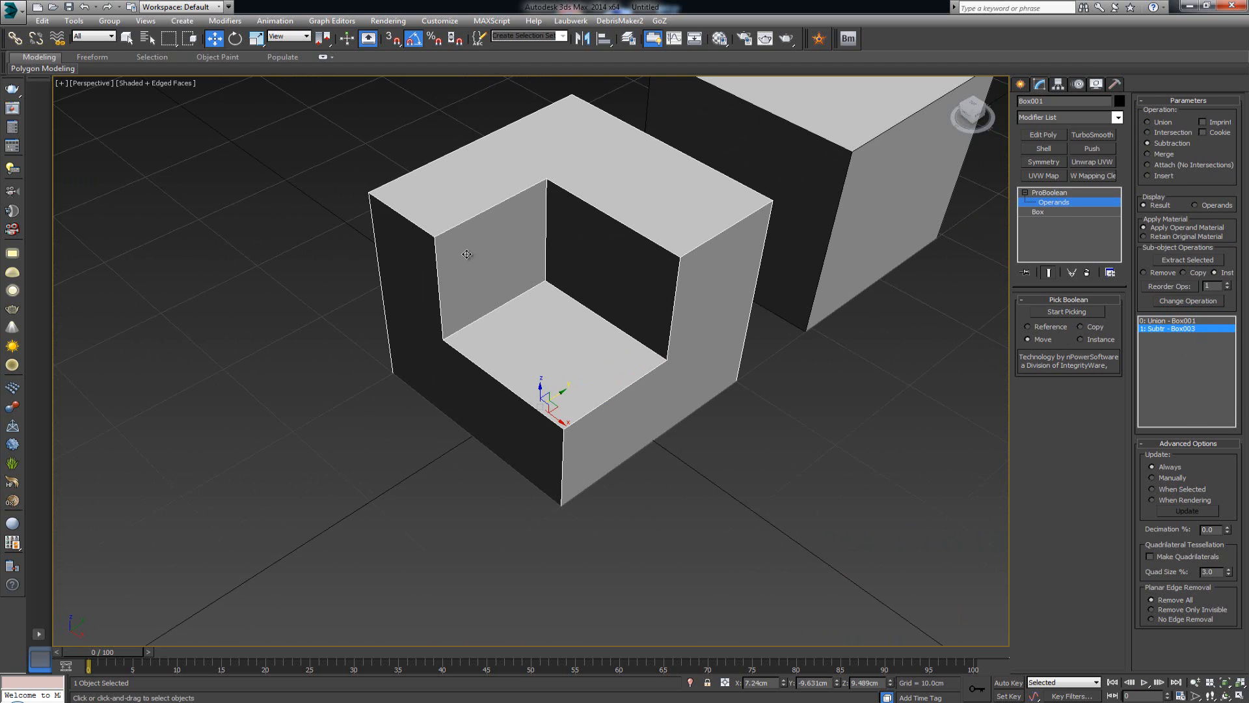
pyautogui.moveTo(566, 315)
pyautogui.keyDown('alt'); pyautogui.mouseDown(button='middle')
pyautogui.moveTo(585, 304)
pyautogui.moveTo(565, 305)
pyautogui.mouseUp(button='middle'); pyautogui.keyUp('alt')
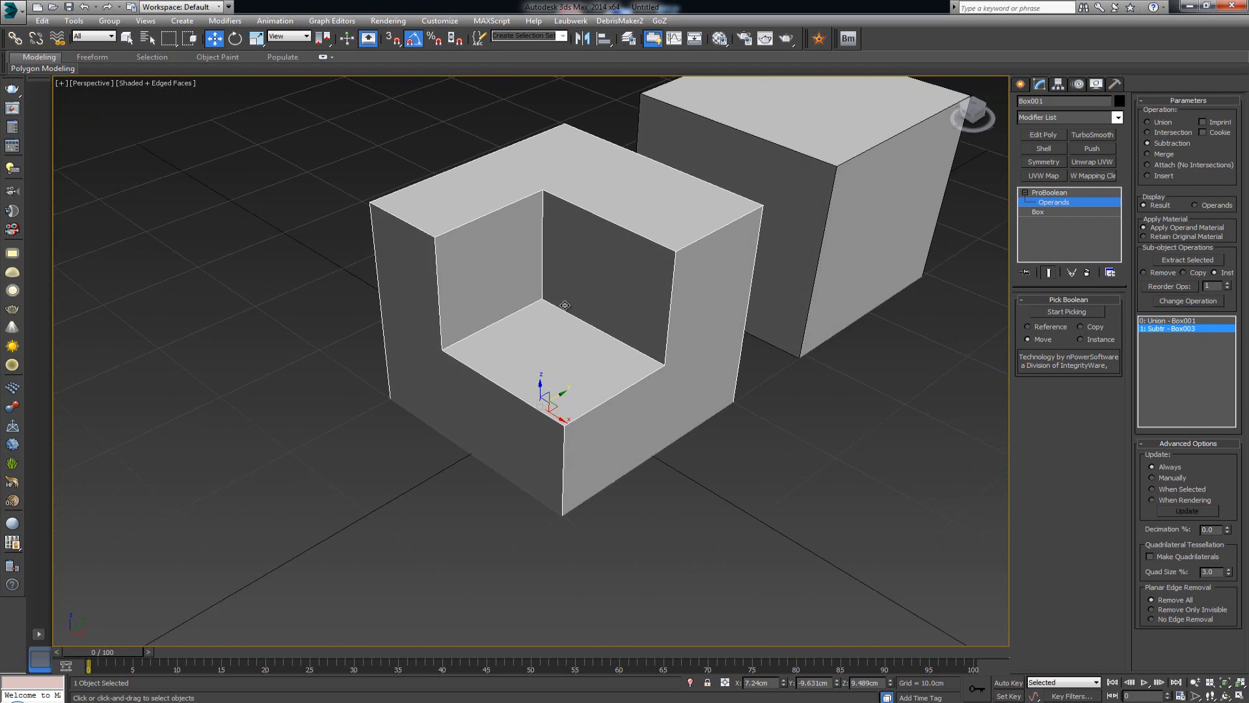
pyautogui.scroll(-4, 565, 302)
pyautogui.scroll(3, 523, 302)
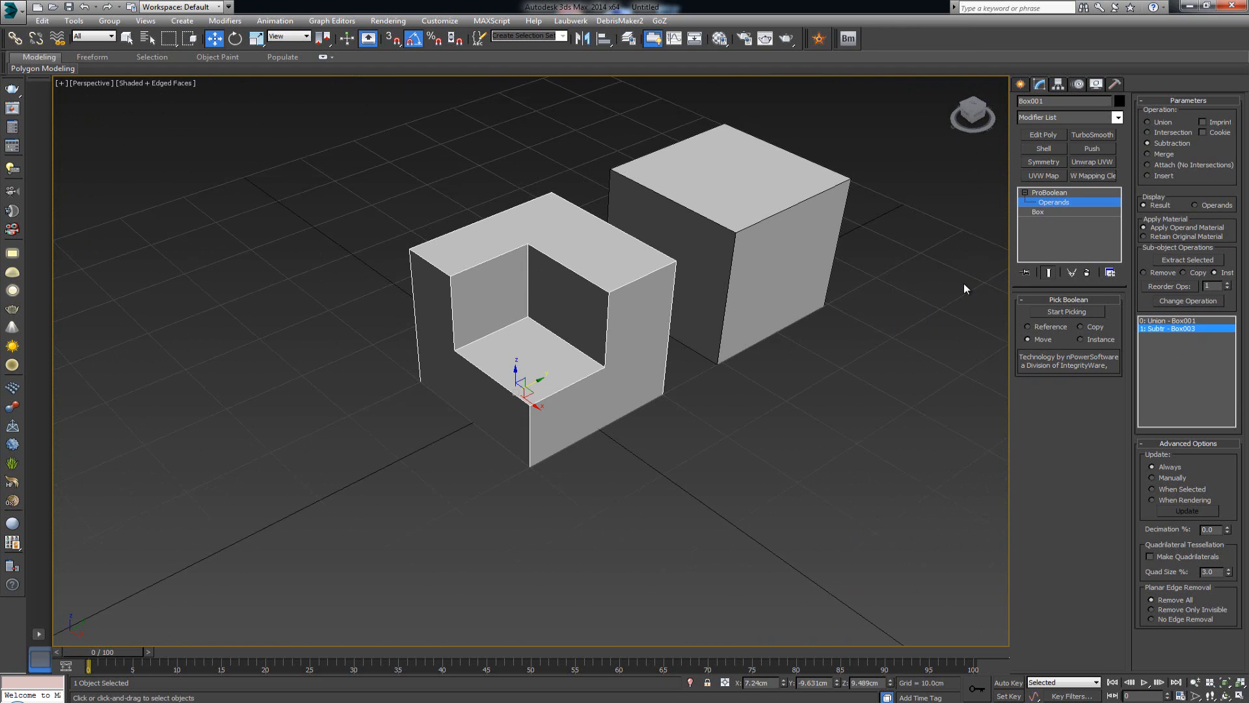
# - Extract the Box003 operand as an instance and move the extracted box away along Y to about -44 cm
pyautogui.click(1194, 260)
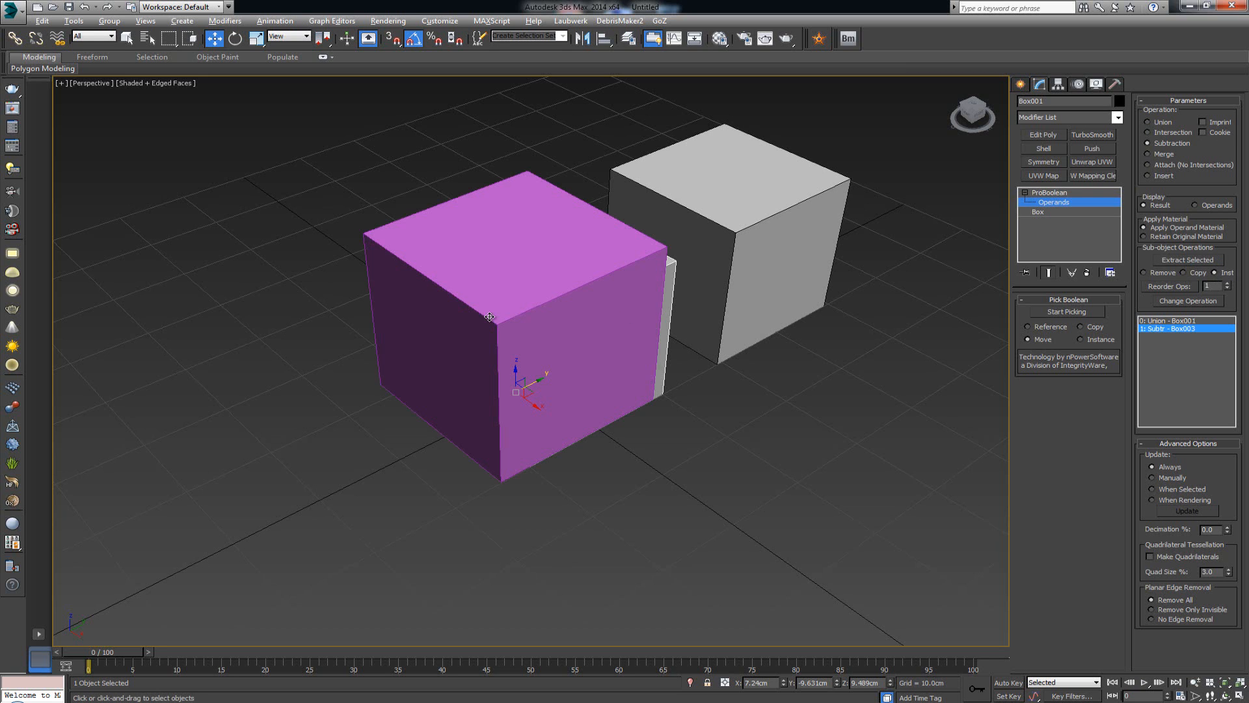
pyautogui.keyDown('alt'); pyautogui.moveTo(651, 325); pyautogui.dragTo(569, 332, button='middle'); pyautogui.keyUp('alt')
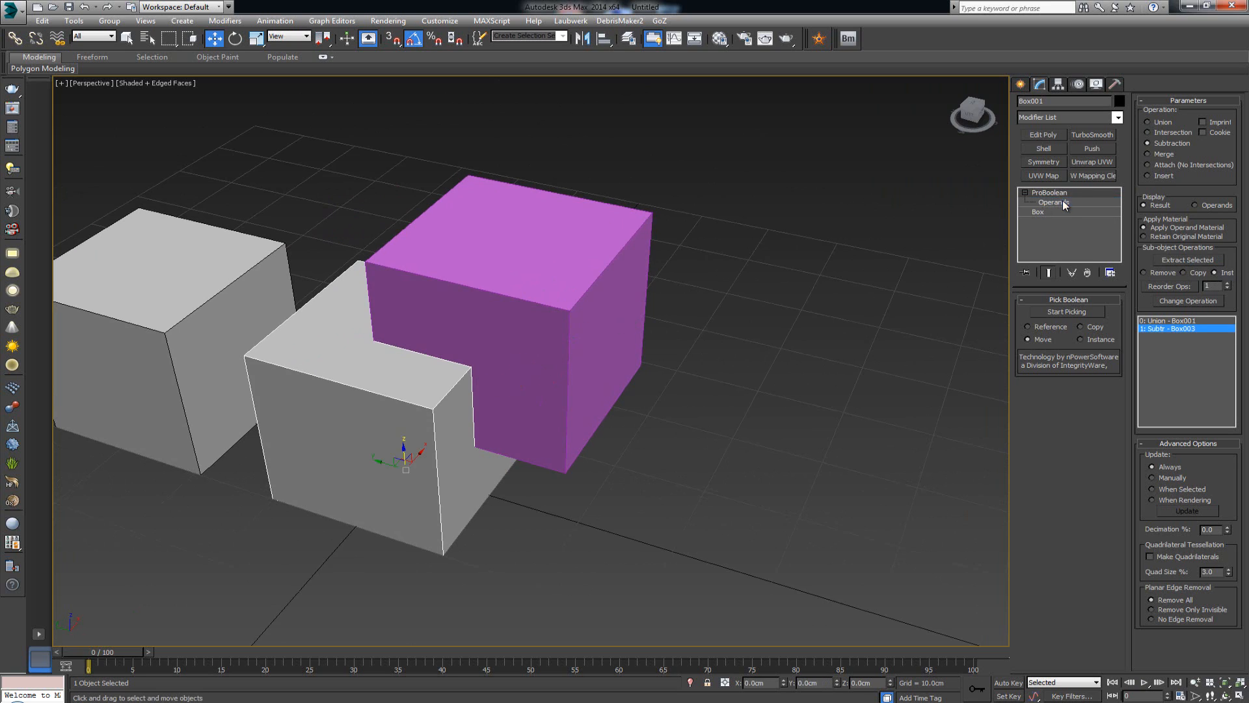
pyautogui.click(609, 279)
pyautogui.moveTo(488, 388); pyautogui.dragTo(820, 482)
pyautogui.keyDown('alt'); pyautogui.moveTo(793, 406); pyautogui.dragTo(568, 375, button='middle'); pyautogui.keyUp('alt')
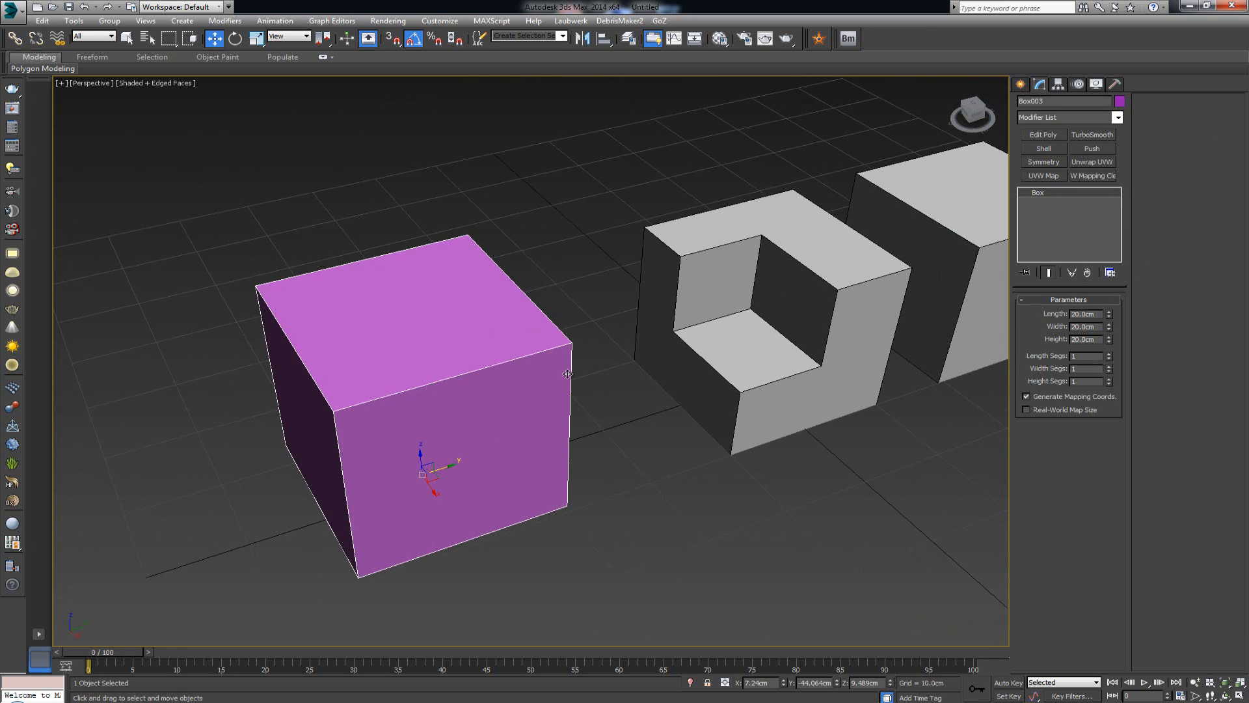
# - Add an Edit Poly modifier to the extracted purple Box003
pyautogui.click(760, 315)
pyautogui.click(500, 372)
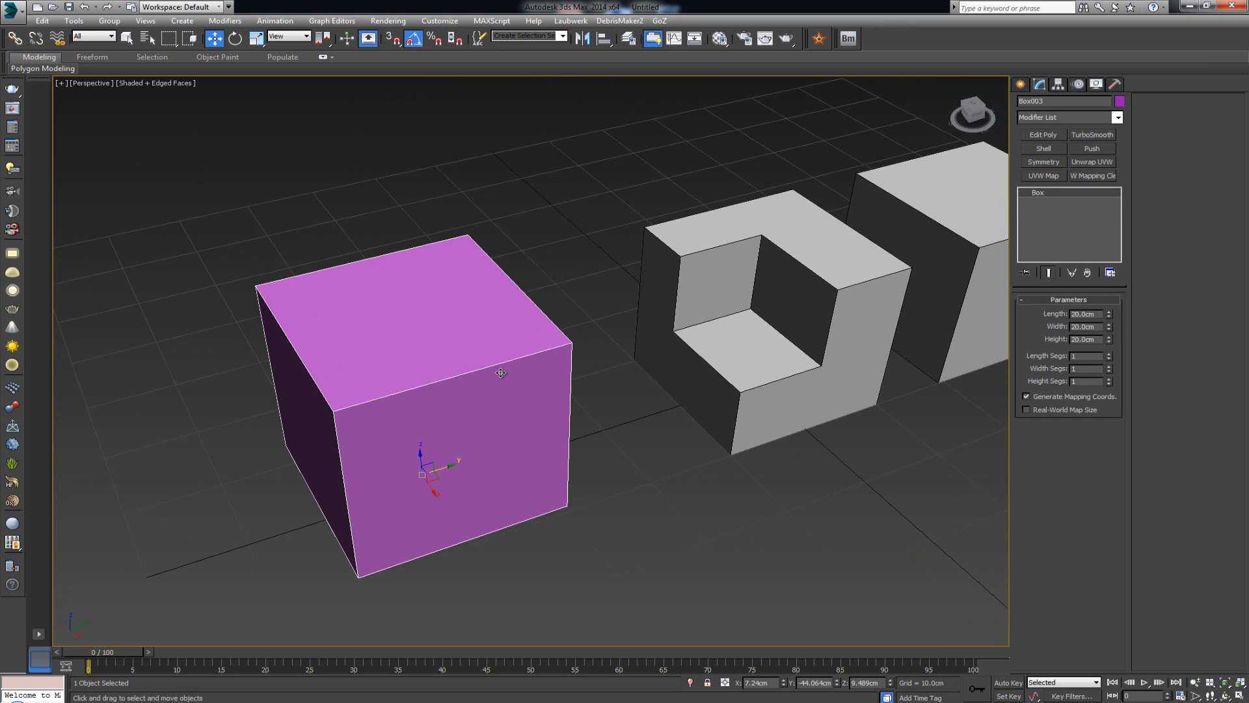
pyautogui.click(1038, 134)
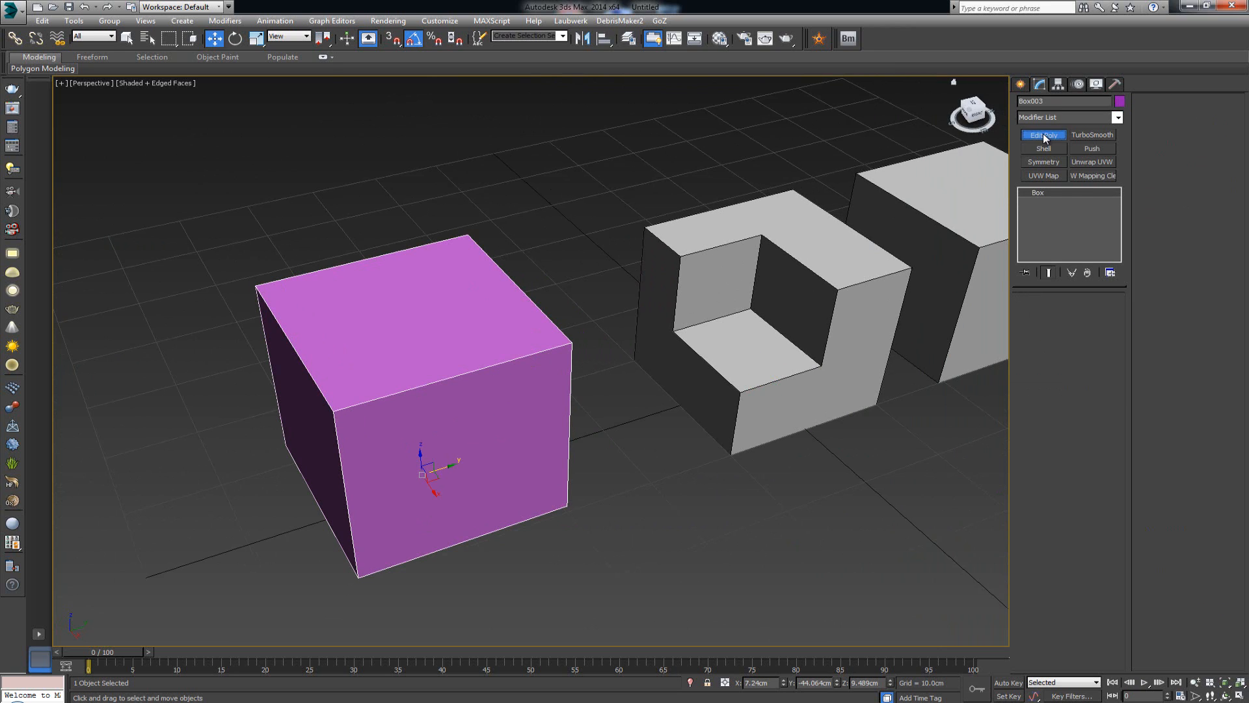
pyautogui.keyDown('alt'); pyautogui.moveTo(482, 312); pyautogui.dragTo(490, 315, button='middle'); pyautogui.keyUp('alt')
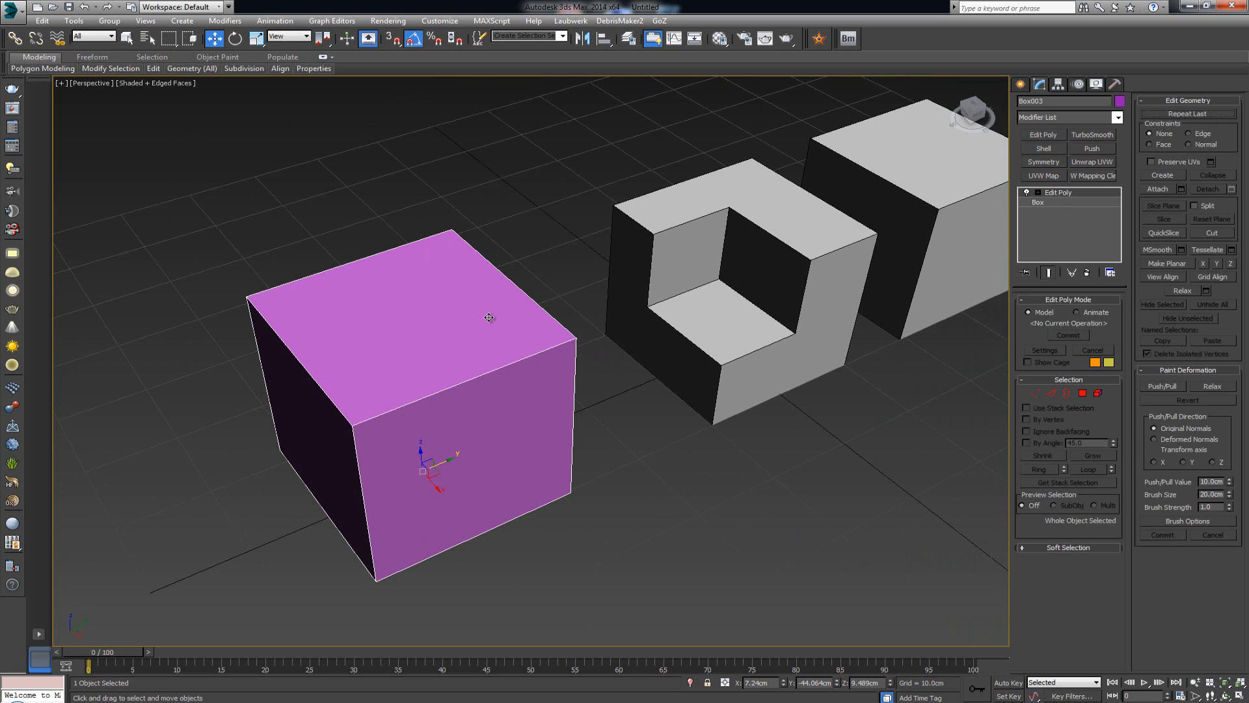
# - Chamfer all edges of the purple box by 1 cm and check the matching cut in the grey box
pyautogui.press('2')
pyautogui.moveTo(159, 156); pyautogui.dragTo(717, 628)
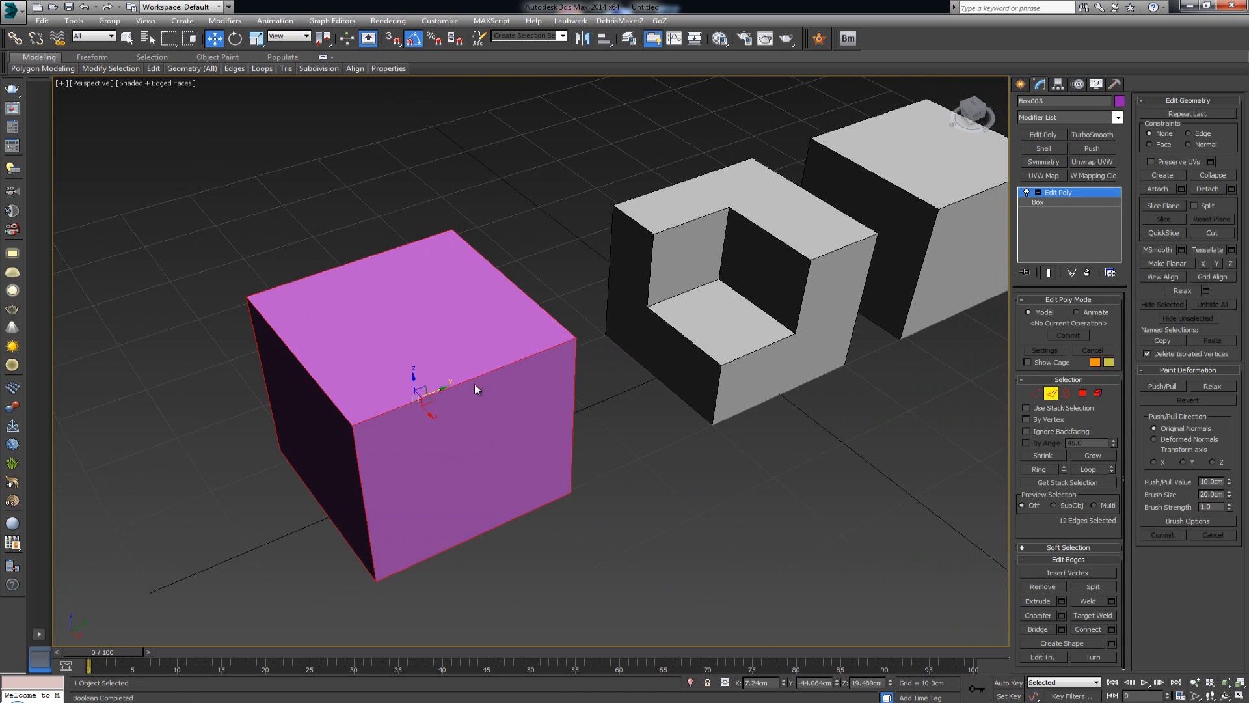
pyautogui.click(1062, 616)
pyautogui.scroll(8, 737, 274)
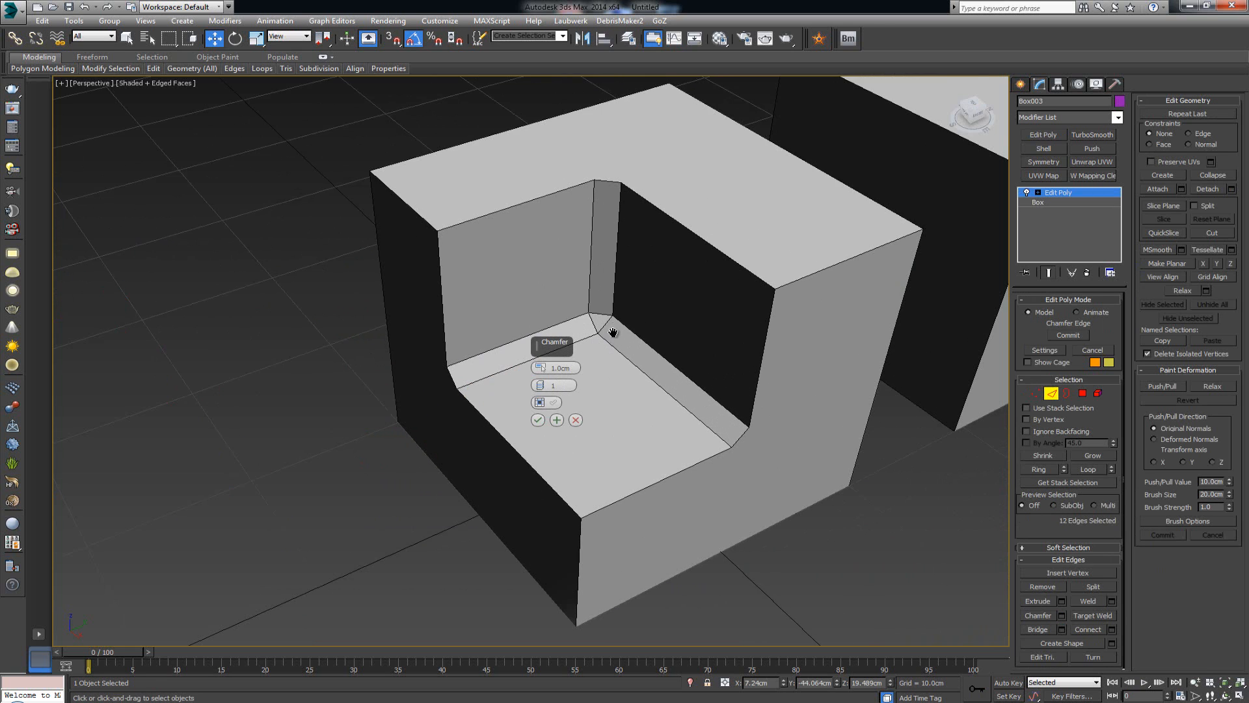
pyautogui.moveTo(614, 333); pyautogui.dragTo(663, 262, button='middle')
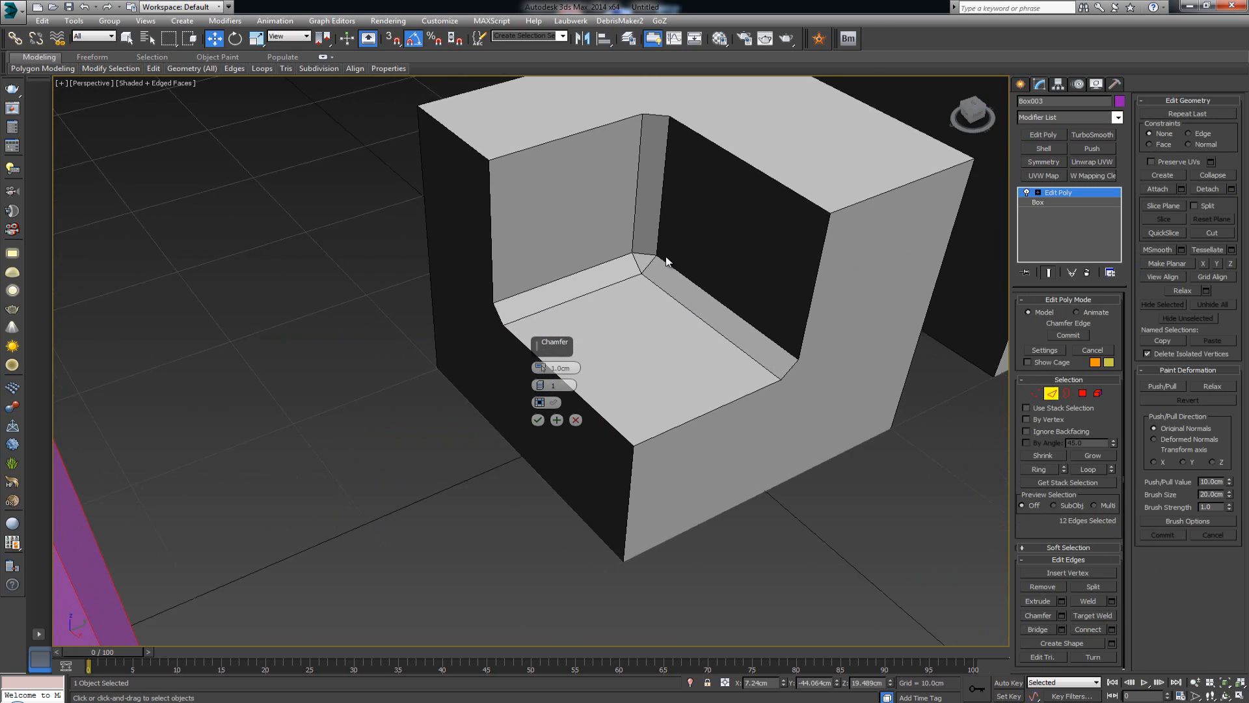
pyautogui.scroll(-6, 660, 265)
pyautogui.keyDown('alt'); pyautogui.moveTo(516, 381); pyautogui.dragTo(481, 386, button='middle'); pyautogui.keyUp('alt')
pyautogui.scroll(-4, 481, 385)
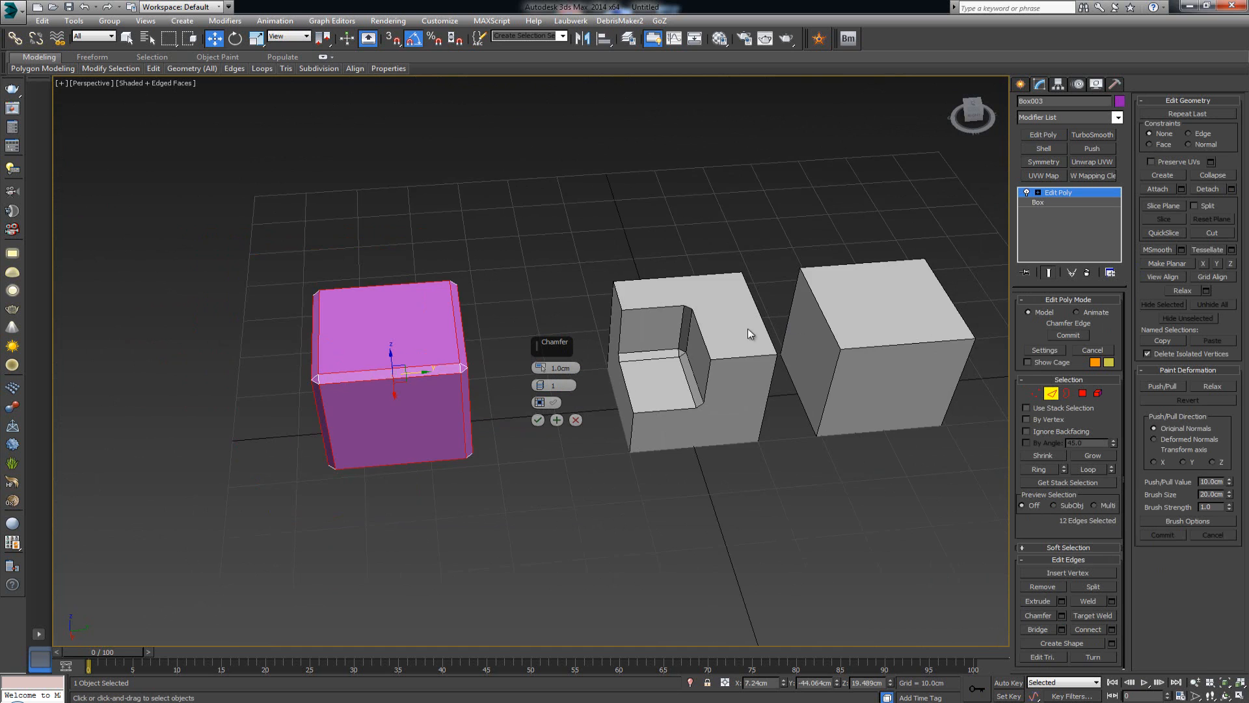
pyautogui.scroll(6, 748, 327)
pyautogui.keyDown('alt'); pyautogui.moveTo(602, 383); pyautogui.dragTo(685, 370, button='middle'); pyautogui.keyUp('alt')
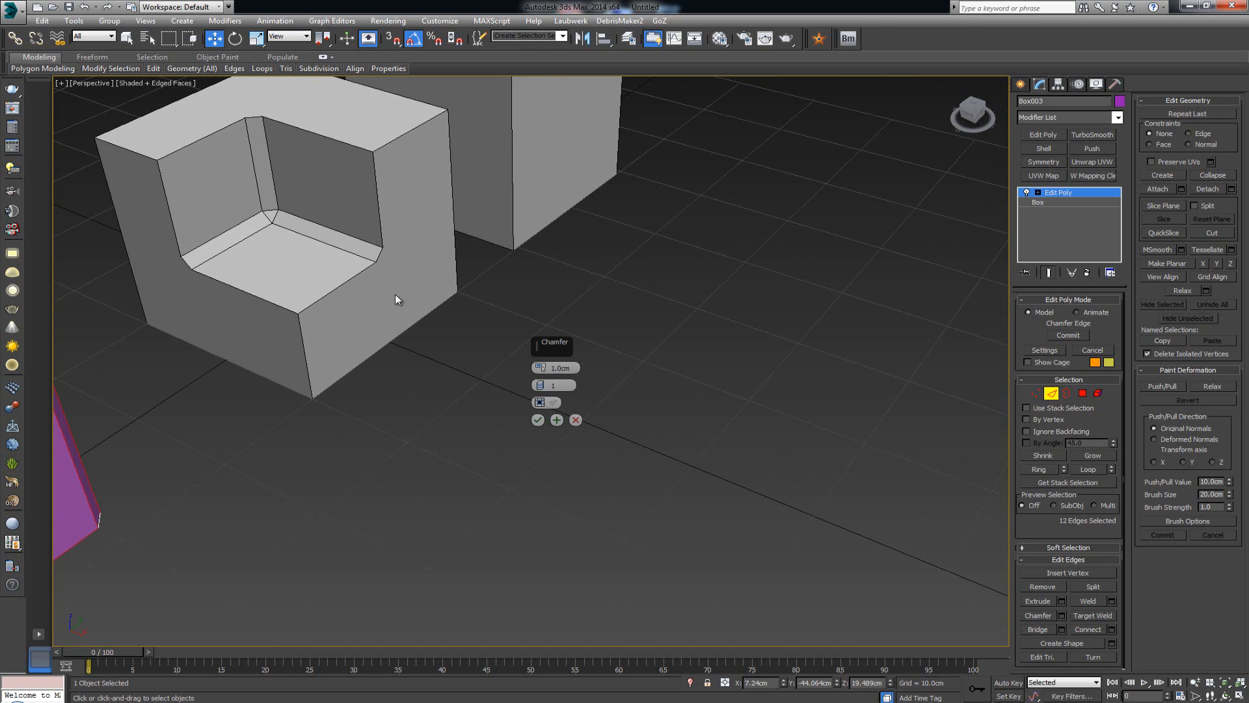
pyautogui.keyDown('alt'); pyautogui.moveTo(280, 235); pyautogui.dragTo(530, 406, button='middle'); pyautogui.keyUp('alt')
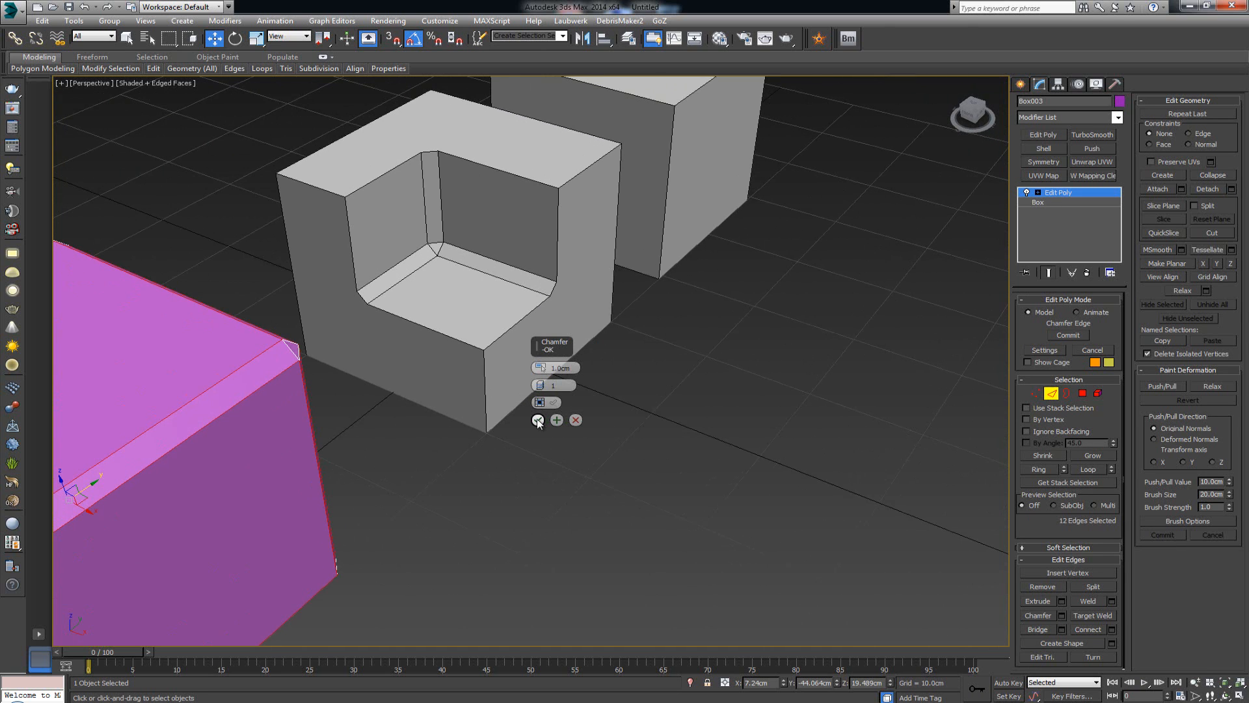
pyautogui.click(537, 420)
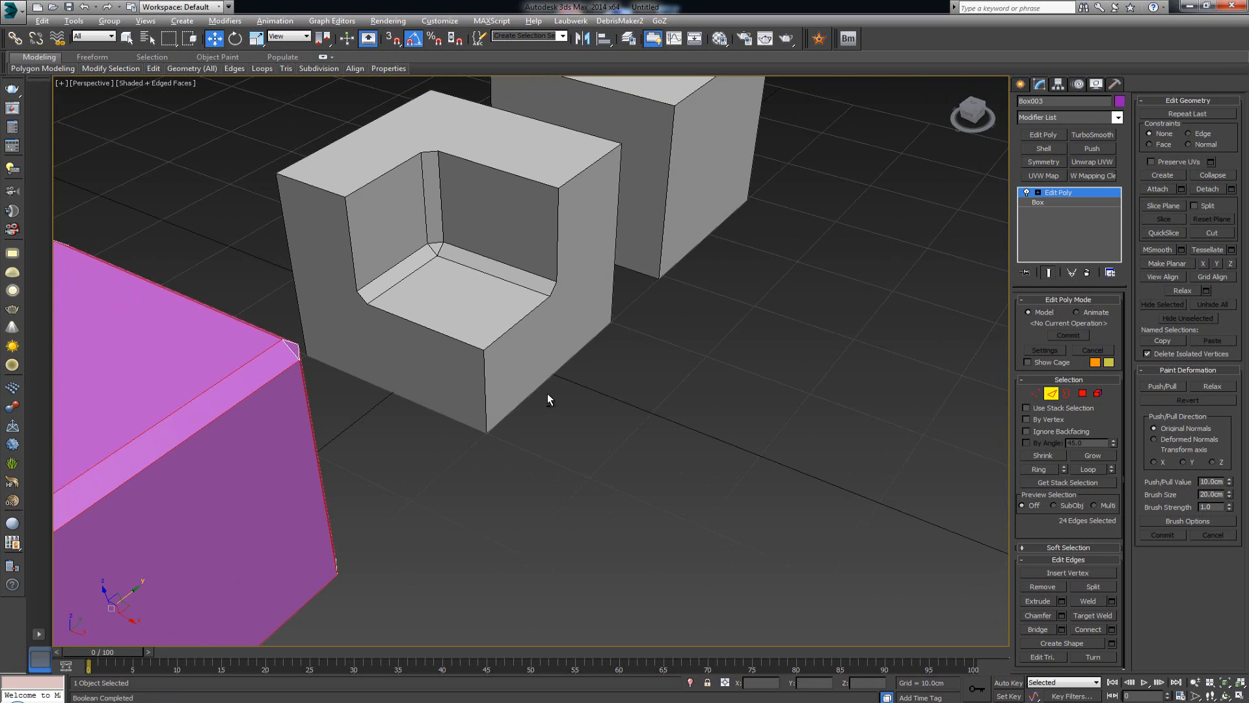
# - Inset the purple box's side polygon facing the grey box by about 6.1 cm, using the Group option
pyautogui.keyDown('alt'); pyautogui.moveTo(548, 393); pyautogui.dragTo(496, 338, button='middle'); pyautogui.keyUp('alt')
pyautogui.scroll(2, 489, 392)
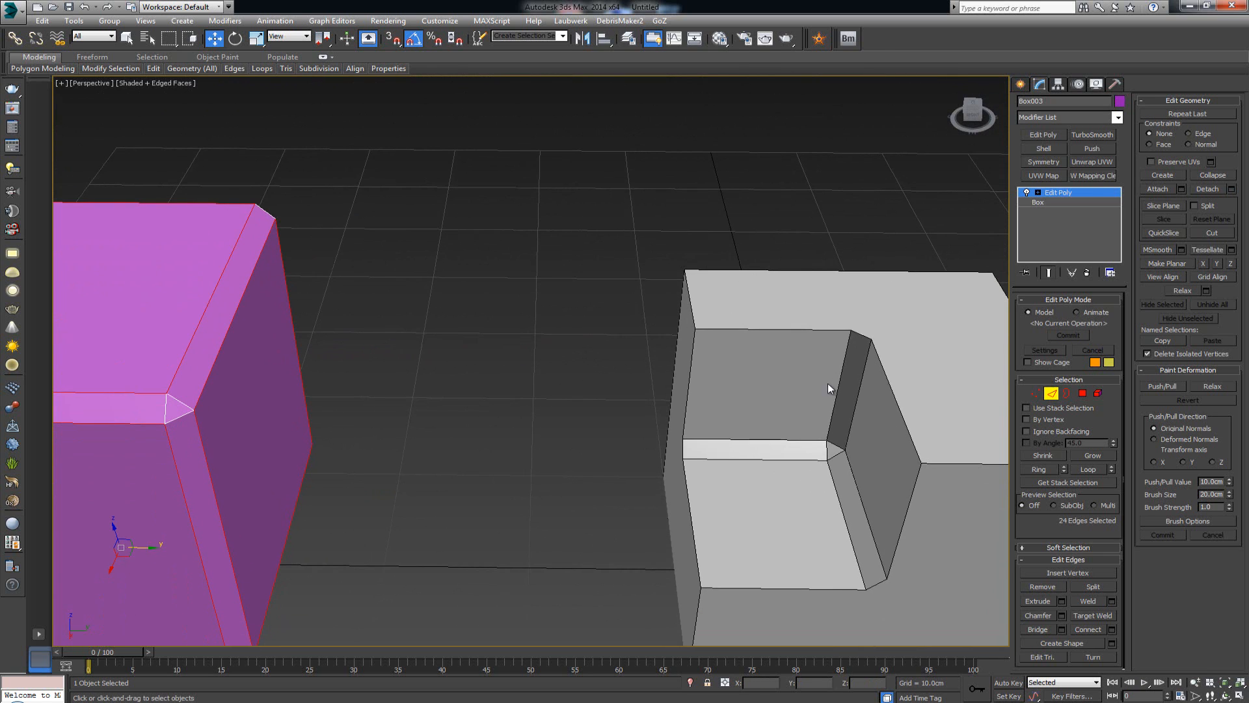
pyautogui.click(1082, 393)
pyautogui.click(267, 434)
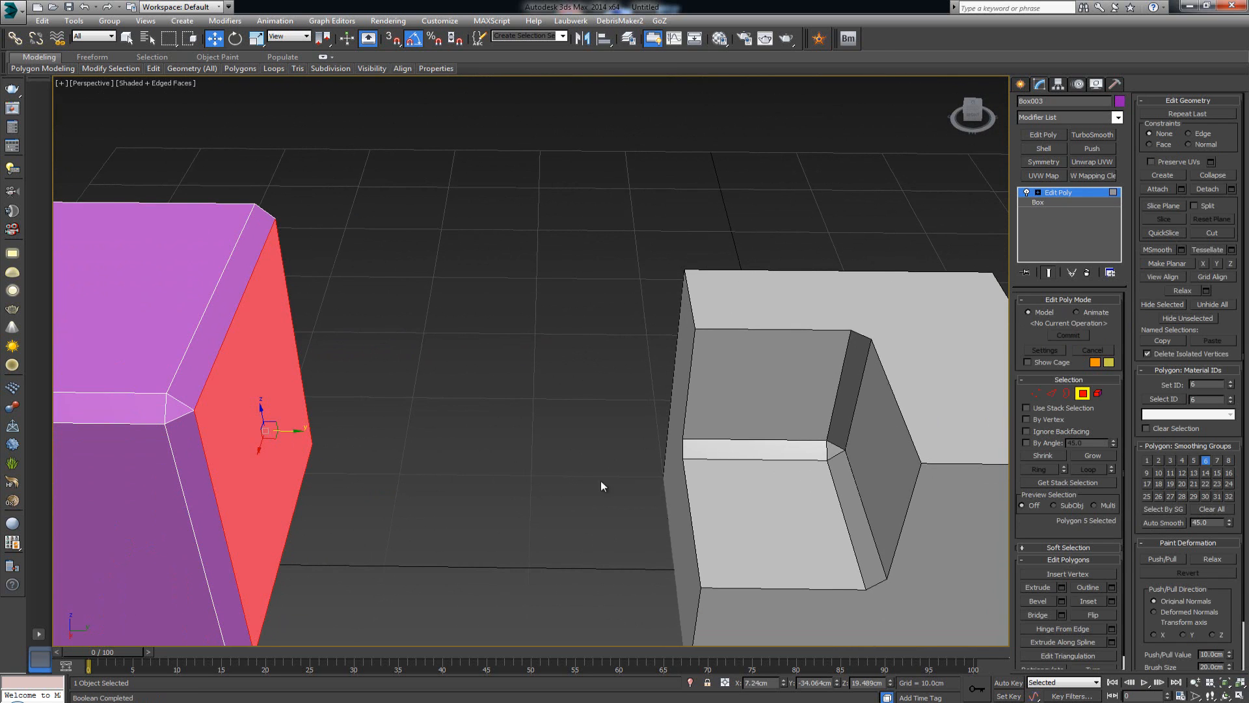
pyautogui.click(1112, 600)
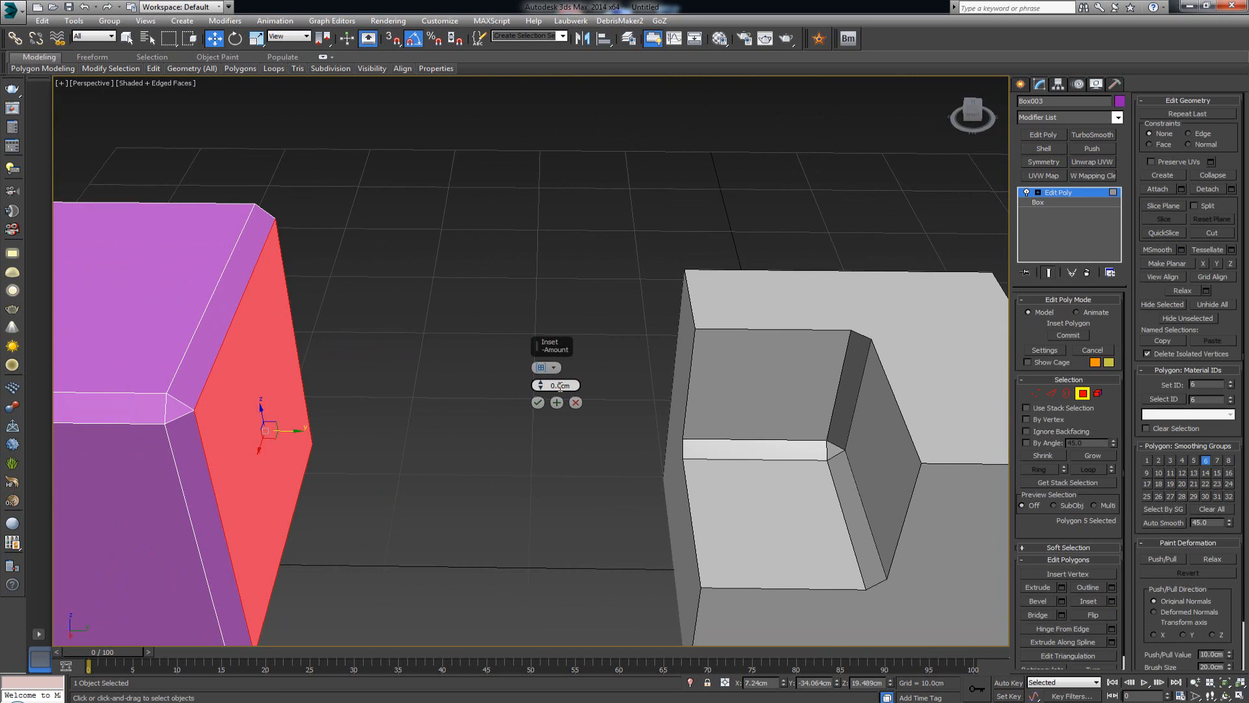
pyautogui.moveTo(542, 385); pyautogui.dragTo(550, 385)
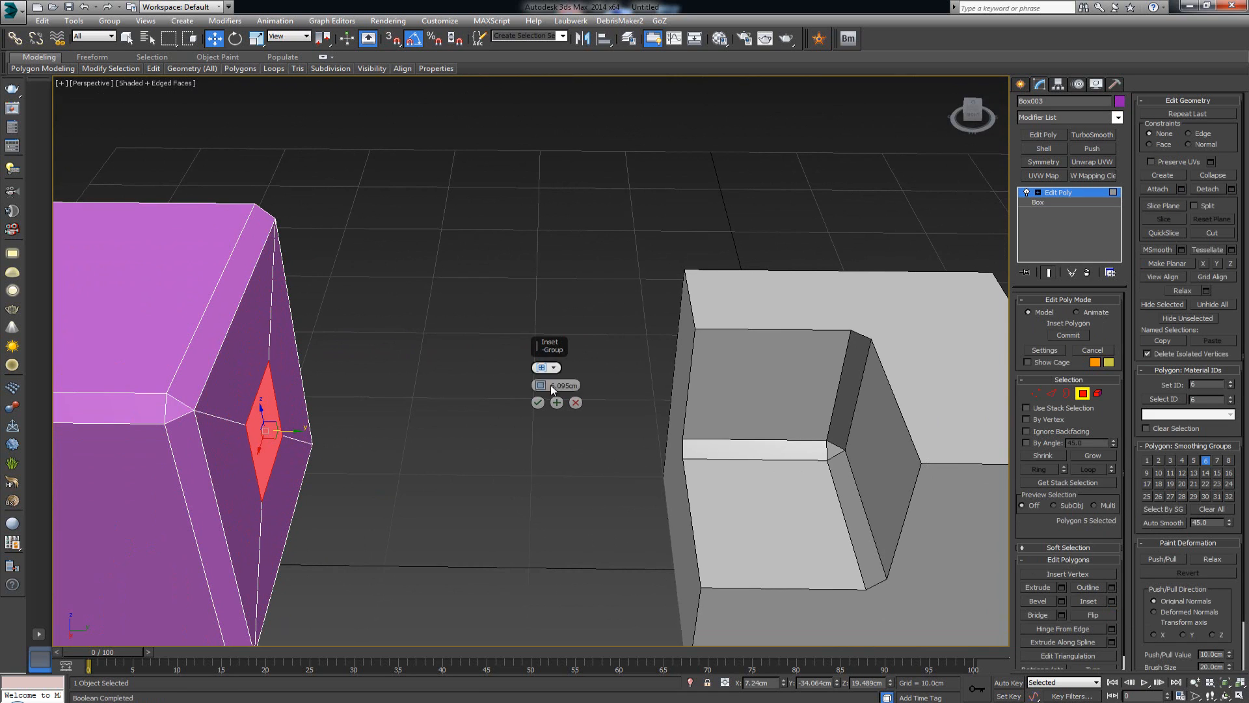
pyautogui.click(538, 403)
# - Extrude the inset polygon by about 7.8 cm towards the grey box and leave the polygon sub-object level
pyautogui.click(1061, 586)
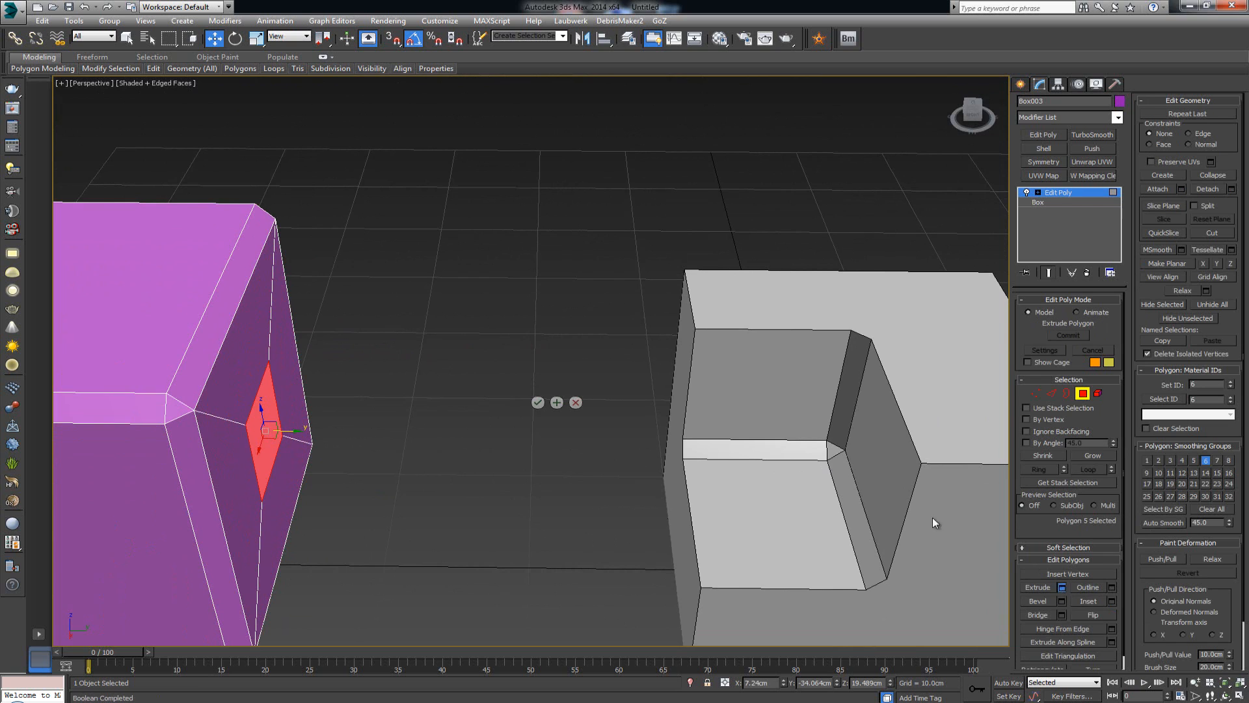
pyautogui.moveTo(541, 385); pyautogui.dragTo(742, 397)
pyautogui.moveTo(744, 399); pyautogui.dragTo(742, 354, button='middle')
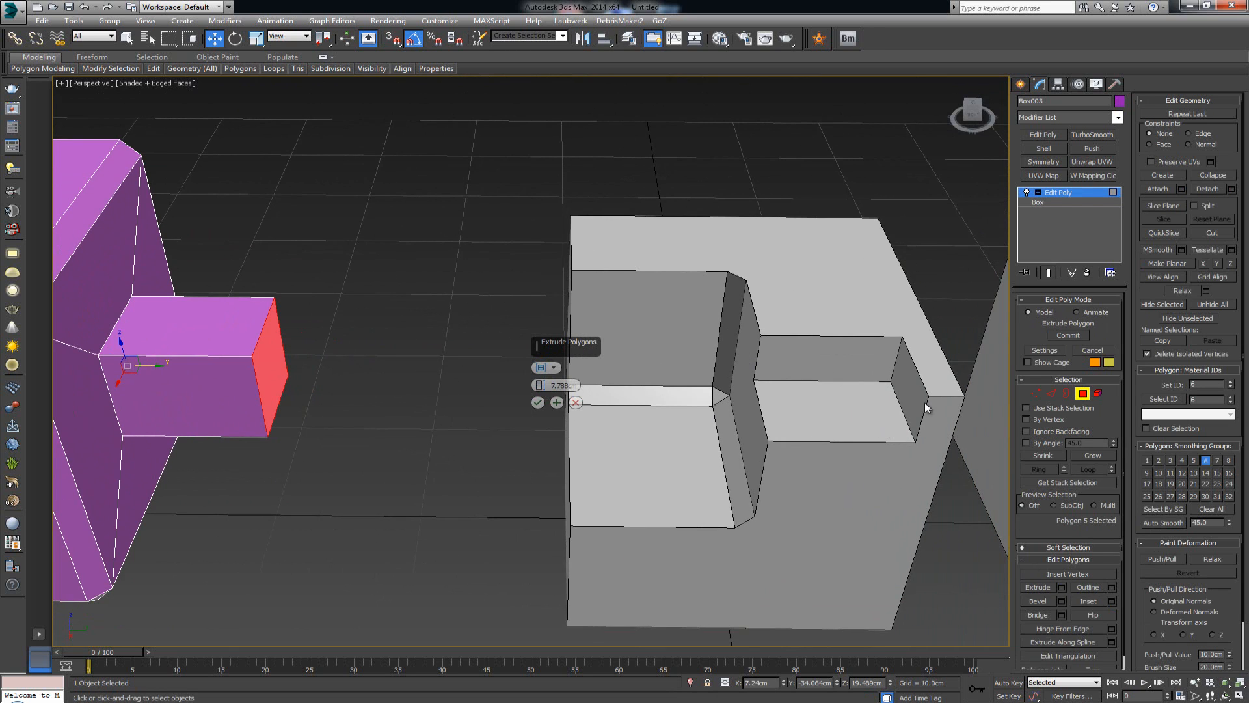
pyautogui.click(537, 402)
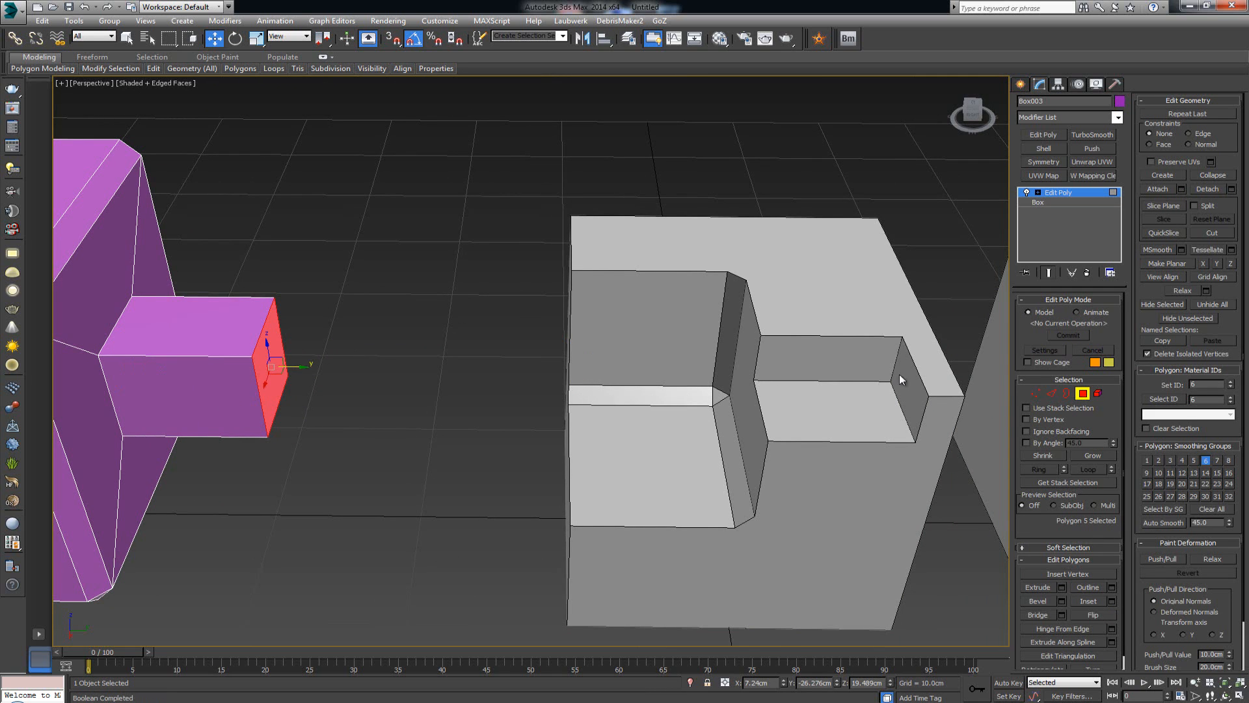
pyautogui.click(1082, 393)
# - Chamfer the four long edges of the purple box's extruded block by 1 cm
pyautogui.keyDown('alt'); pyautogui.moveTo(768, 381); pyautogui.dragTo(719, 377, button='middle'); pyautogui.keyUp('alt')
pyautogui.scroll(-3, 720, 377)
pyautogui.keyDown('alt'); pyautogui.moveTo(641, 368); pyautogui.dragTo(694, 371, button='middle'); pyautogui.keyUp('alt')
pyautogui.keyDown('alt'); pyautogui.moveTo(603, 287); pyautogui.dragTo(574, 296, button='middle'); pyautogui.keyUp('alt')
pyautogui.press('2')
pyautogui.moveTo(350, 304); pyautogui.dragTo(361, 415)
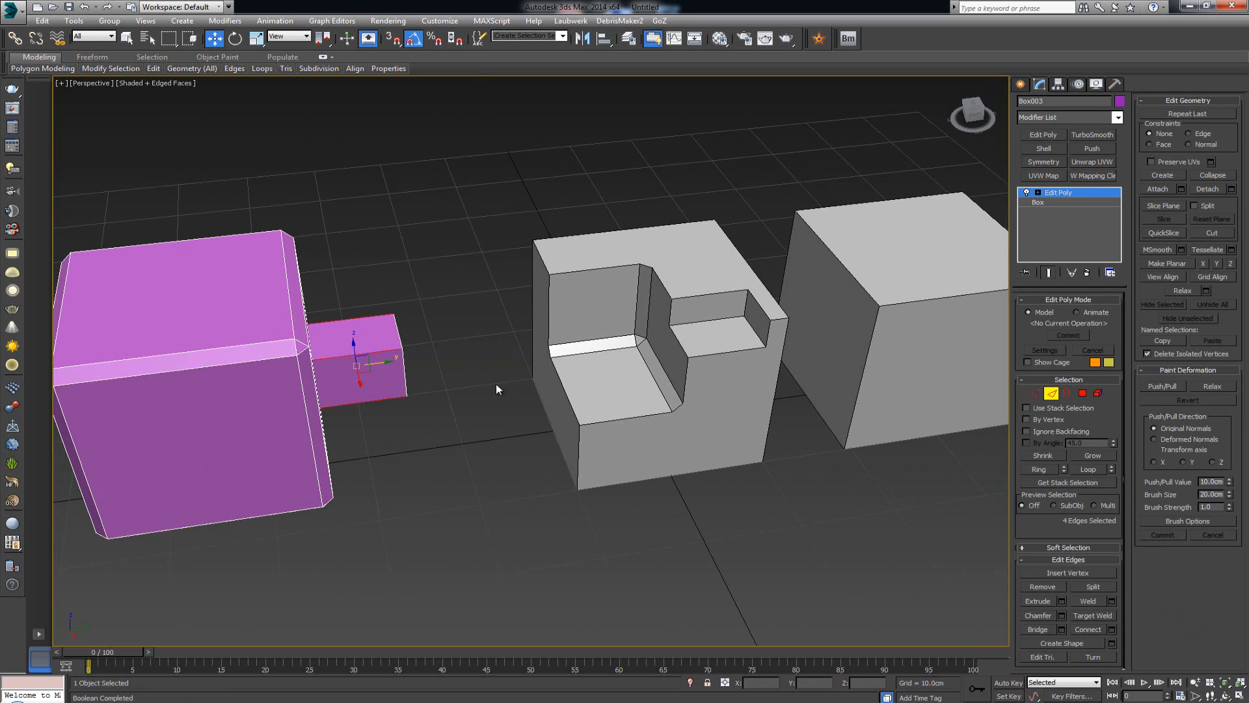
pyautogui.keyDown('alt'); pyautogui.moveTo(495, 383); pyautogui.dragTo(543, 376, button='middle'); pyautogui.keyUp('alt')
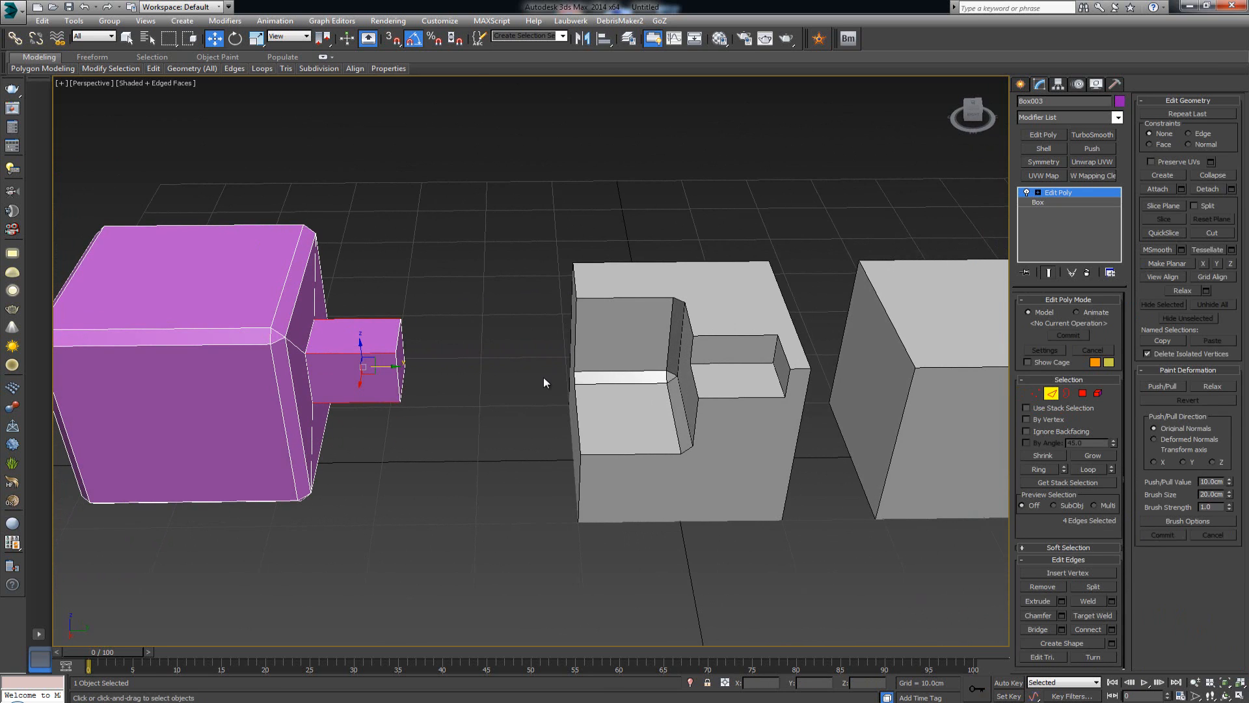
pyautogui.click(1062, 615)
pyautogui.keyDown('alt'); pyautogui.moveTo(598, 366); pyautogui.dragTo(669, 362, button='middle'); pyautogui.keyUp('alt')
pyautogui.scroll(8, 674, 390)
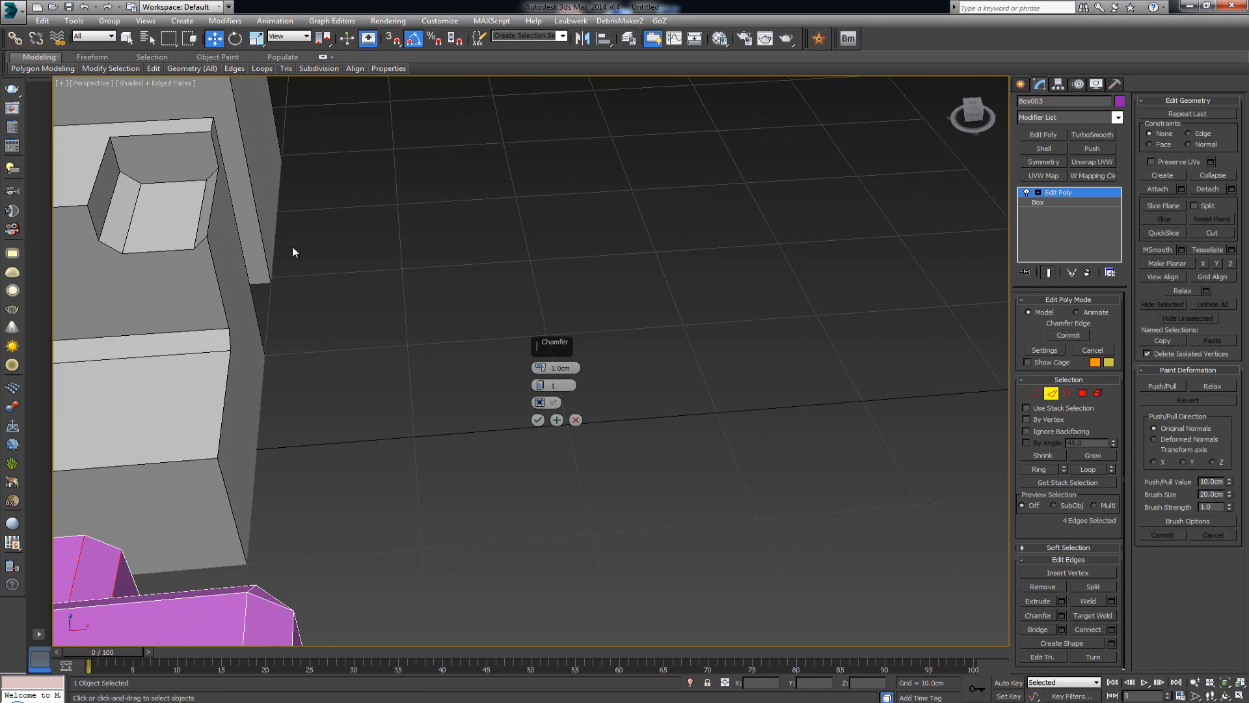
pyautogui.moveTo(293, 251); pyautogui.dragTo(709, 244, button='middle')
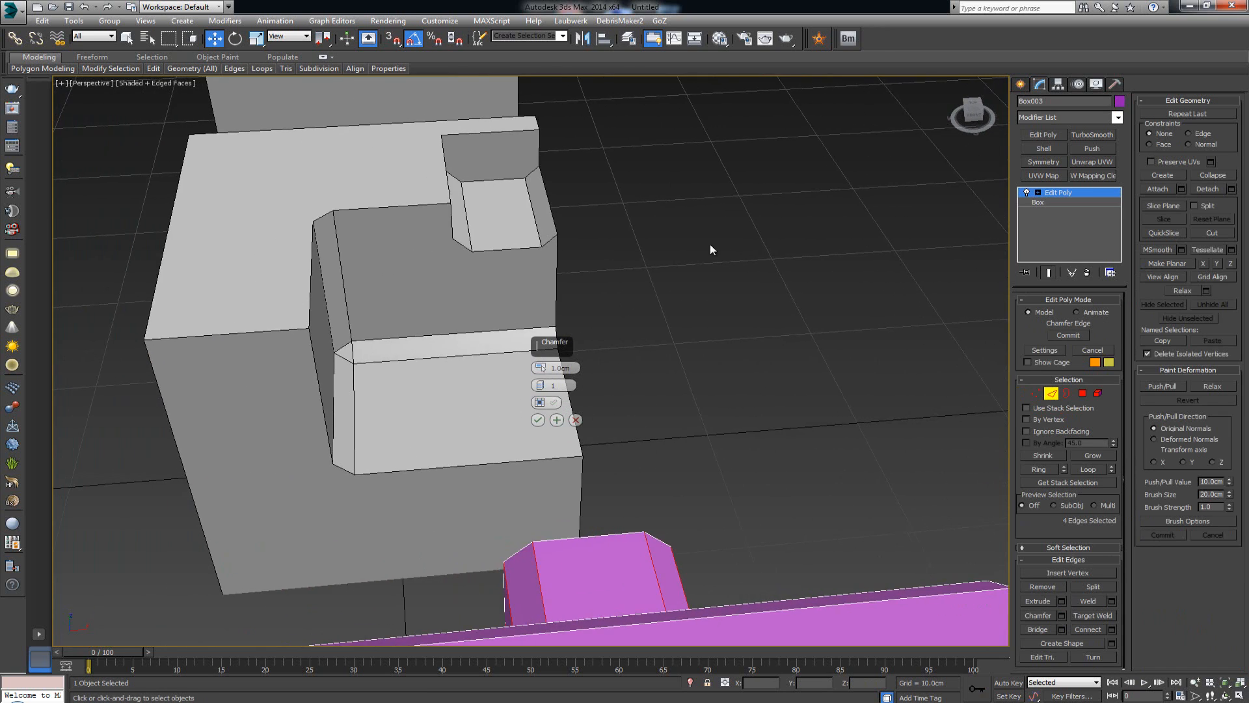
pyautogui.click(537, 419)
# - Leave the edge sub-object level and compare the edited purple box with the recess in the grey box
pyautogui.keyDown('alt'); pyautogui.moveTo(664, 295); pyautogui.dragTo(813, 356, button='middle'); pyautogui.keyUp('alt')
pyautogui.scroll(-4, 814, 356)
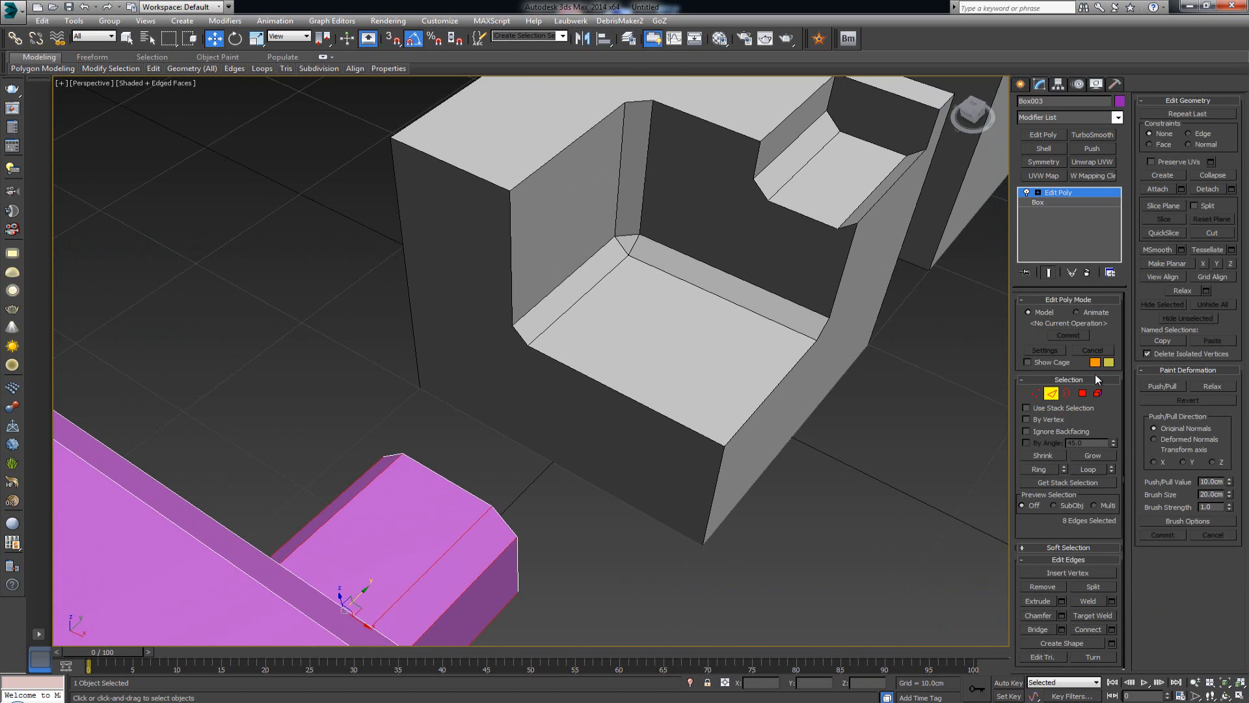
pyautogui.click(1051, 393)
pyautogui.keyDown('alt'); pyautogui.moveTo(696, 312); pyautogui.dragTo(585, 381, button='middle'); pyautogui.keyUp('alt')
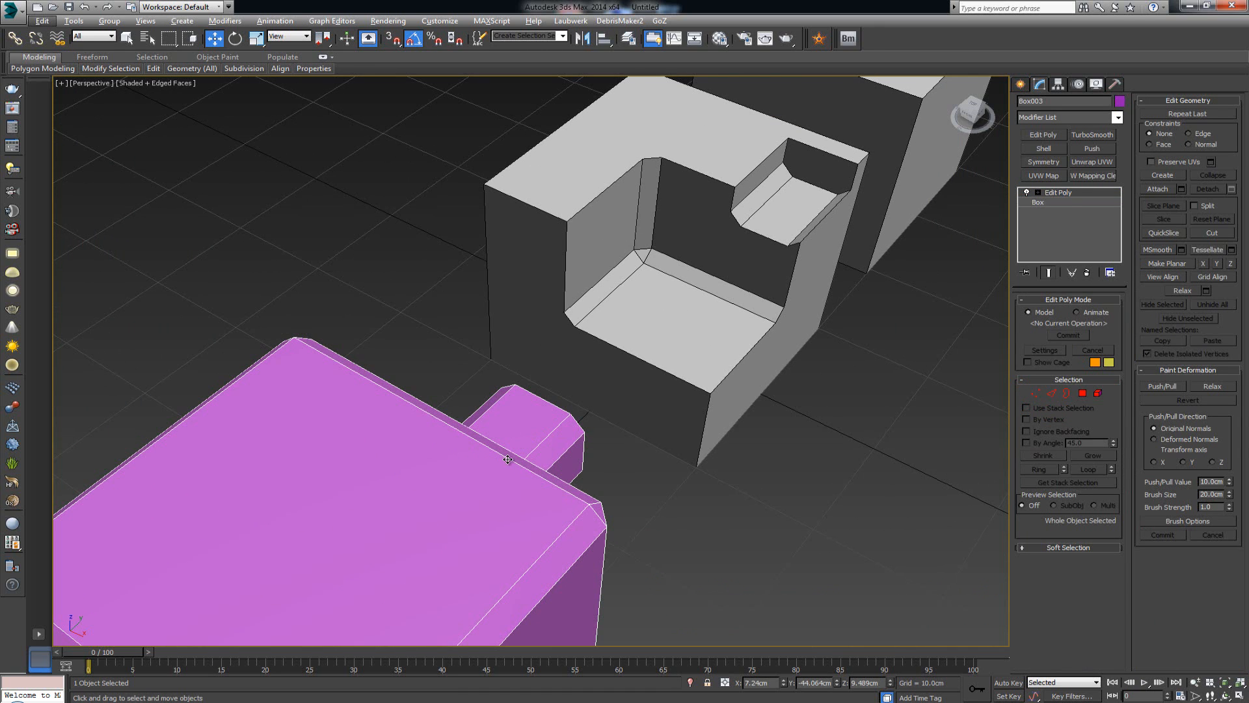
pyautogui.moveTo(506, 460)
pyautogui.keyDown('alt'); pyautogui.mouseDown(button='middle')
pyautogui.moveTo(528, 459)
pyautogui.moveTo(506, 453)
pyautogui.mouseUp(button='middle'); pyautogui.keyUp('alt')
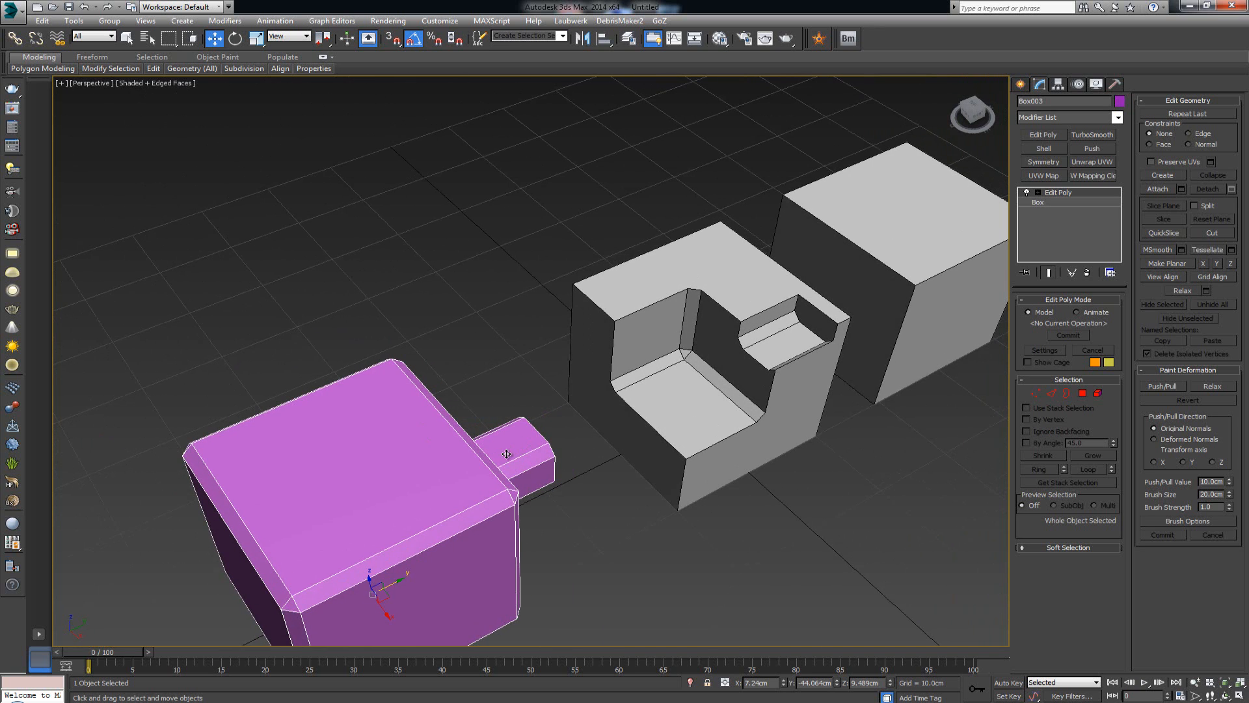
# - Highlight the Box003 subtraction operand of the grey ProBoolean object, delete the separate purple box and reselect the grey object
pyautogui.click(758, 403)
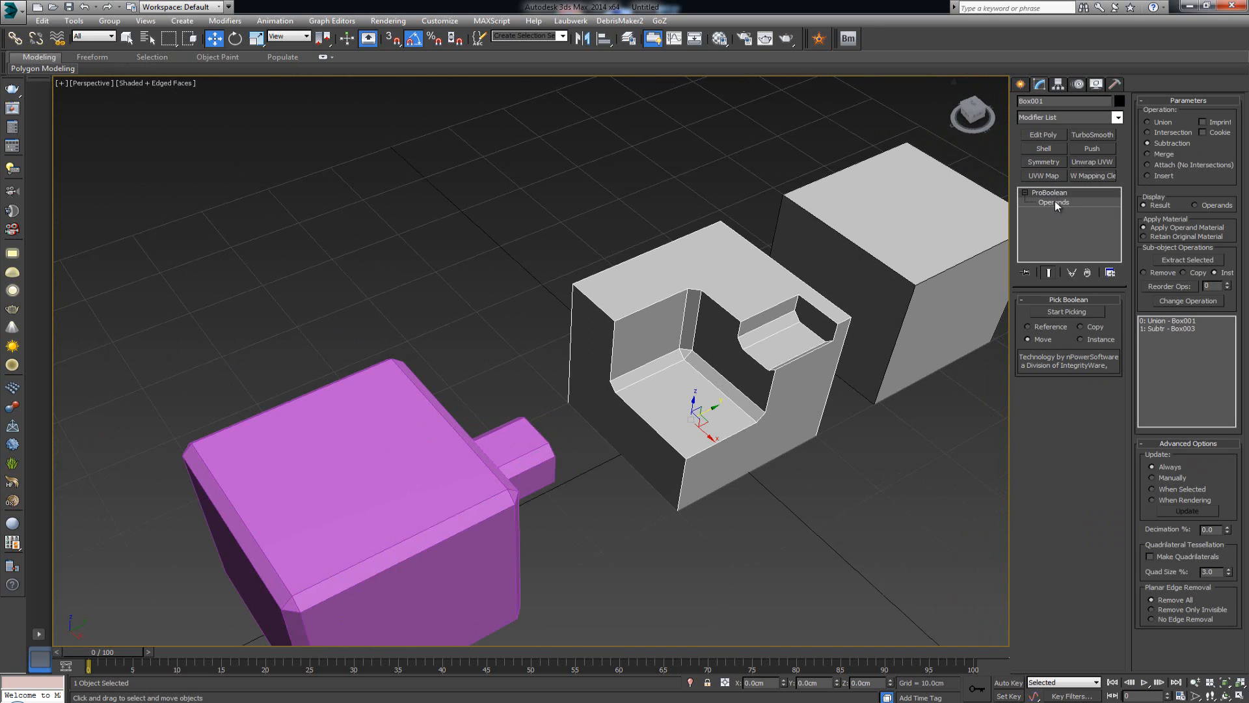
pyautogui.click(1180, 330)
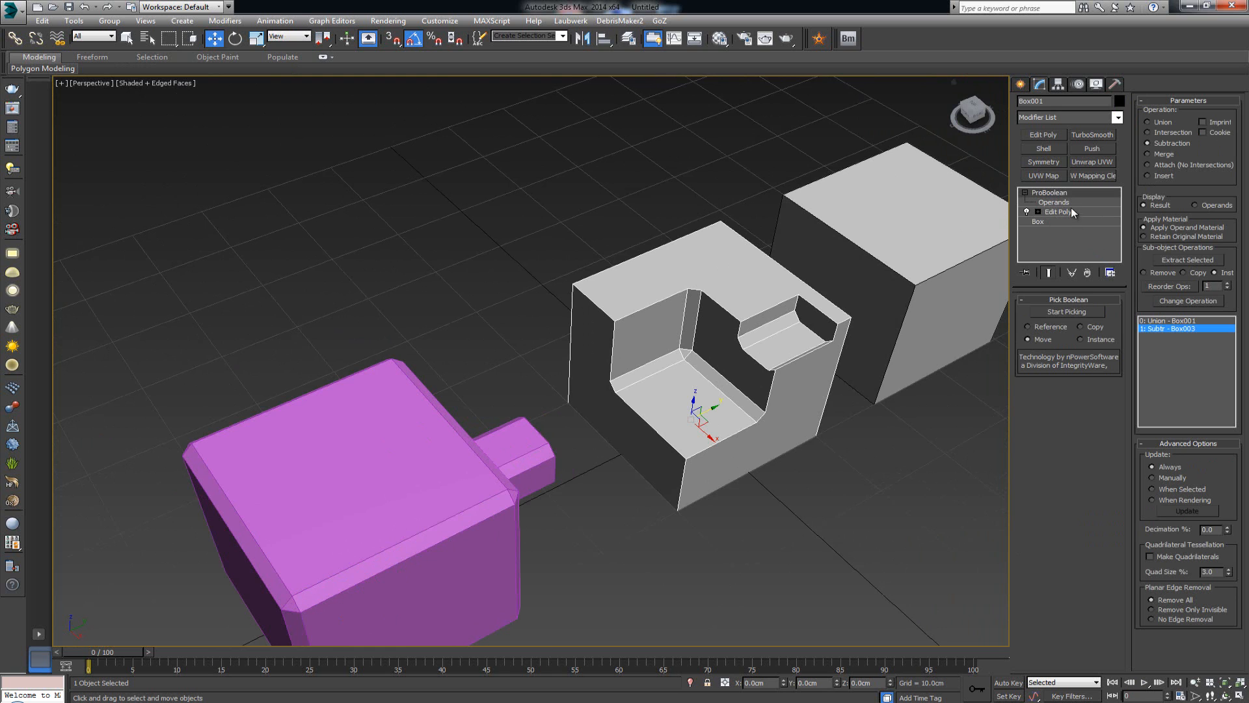
pyautogui.click(445, 439)
pyautogui.keyDown('alt'); pyautogui.moveTo(482, 472); pyautogui.dragTo(461, 407, button='middle'); pyautogui.keyUp('alt')
pyautogui.press('Delete')
pyautogui.click(653, 330)
pyautogui.press('z')
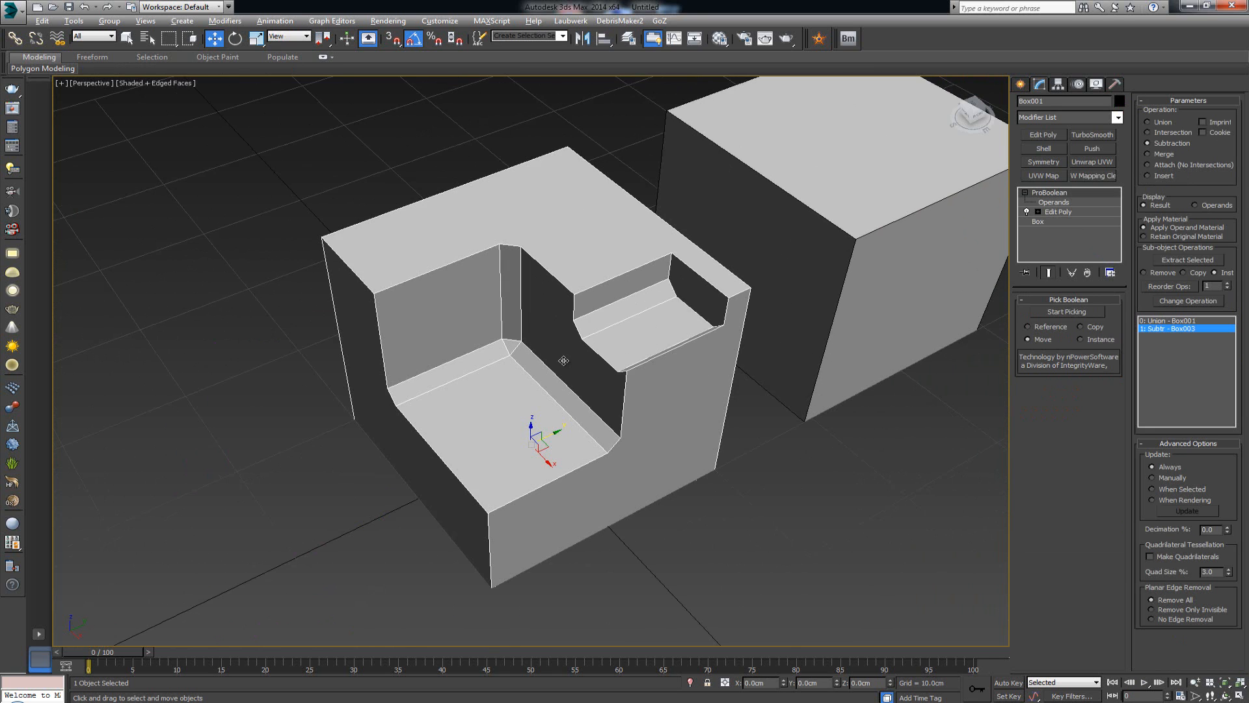
pyautogui.keyDown('alt'); pyautogui.moveTo(564, 361); pyautogui.dragTo(594, 330, button='middle'); pyautogui.keyUp('alt')
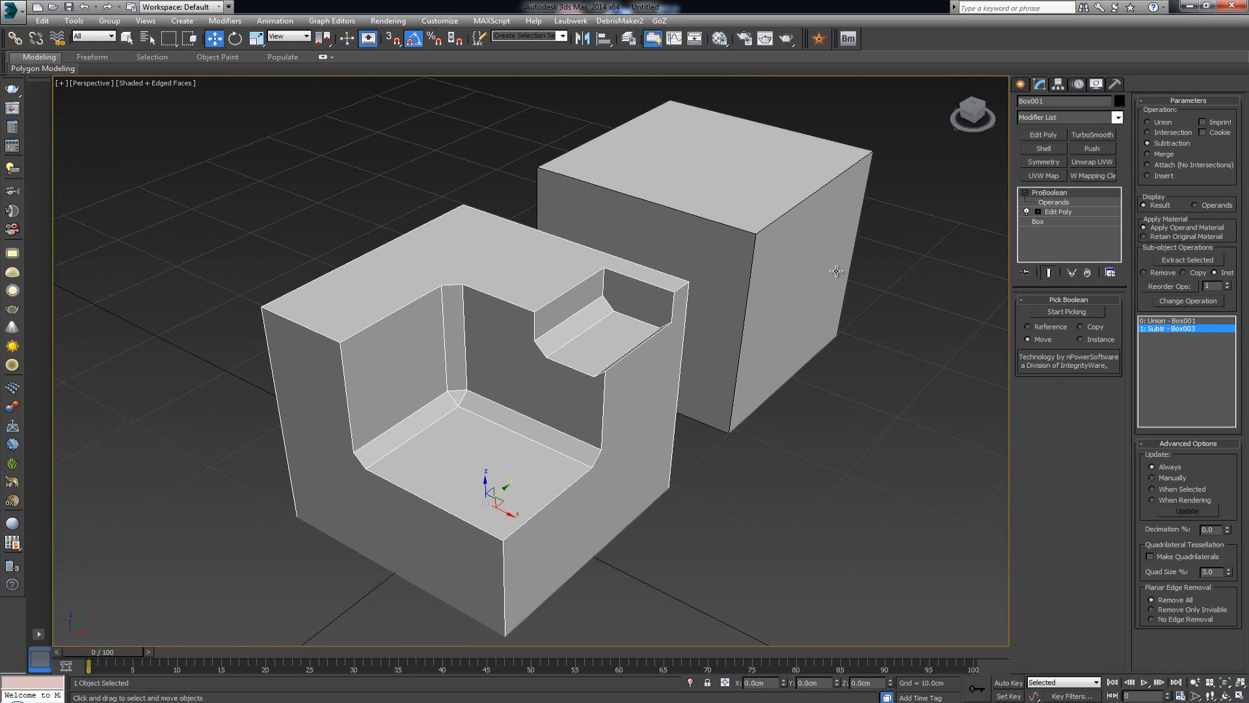
# - Subtract the whole grey box behind from the cut box with the ProBoolean Move option, and stop picking
pyautogui.click(1068, 312)
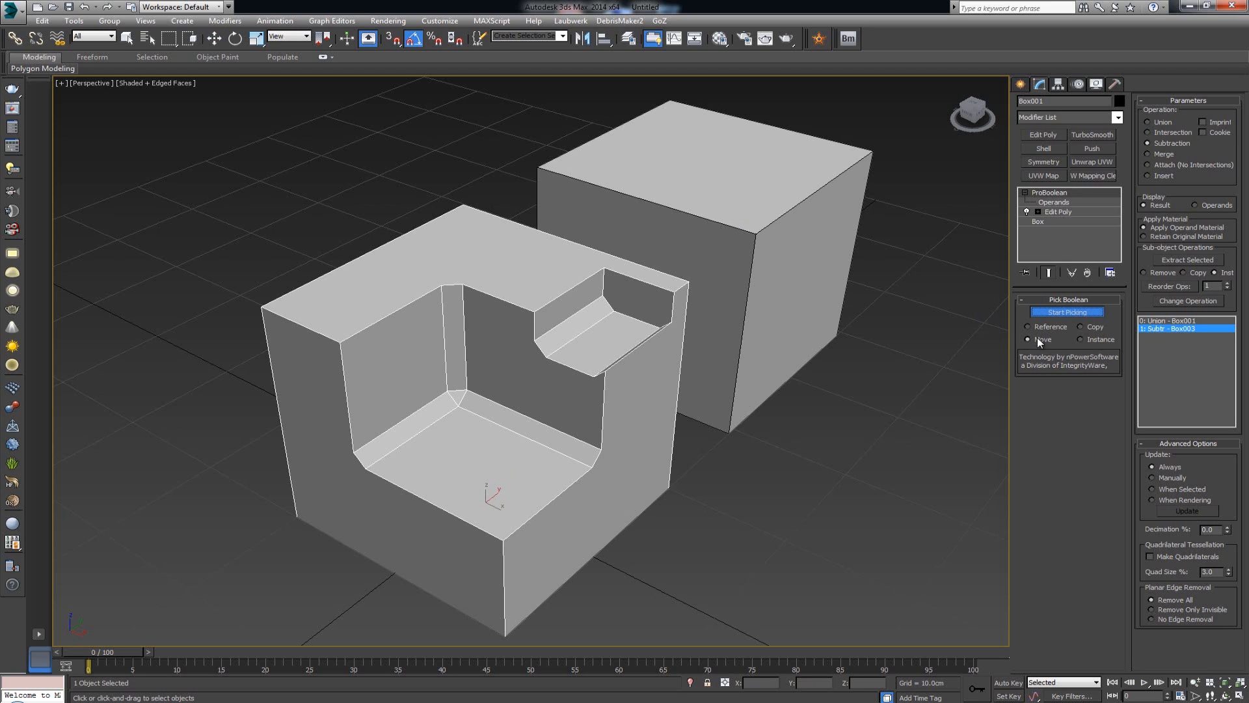
pyautogui.click(682, 236)
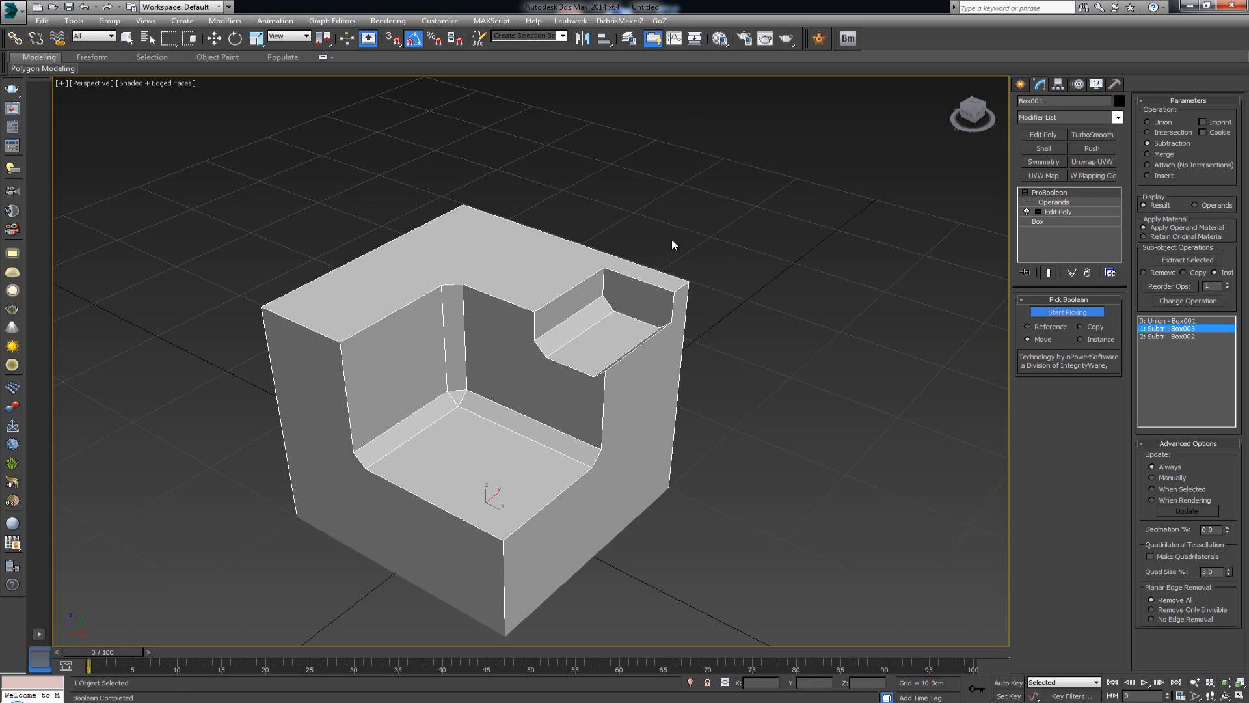
pyautogui.click(1066, 315)
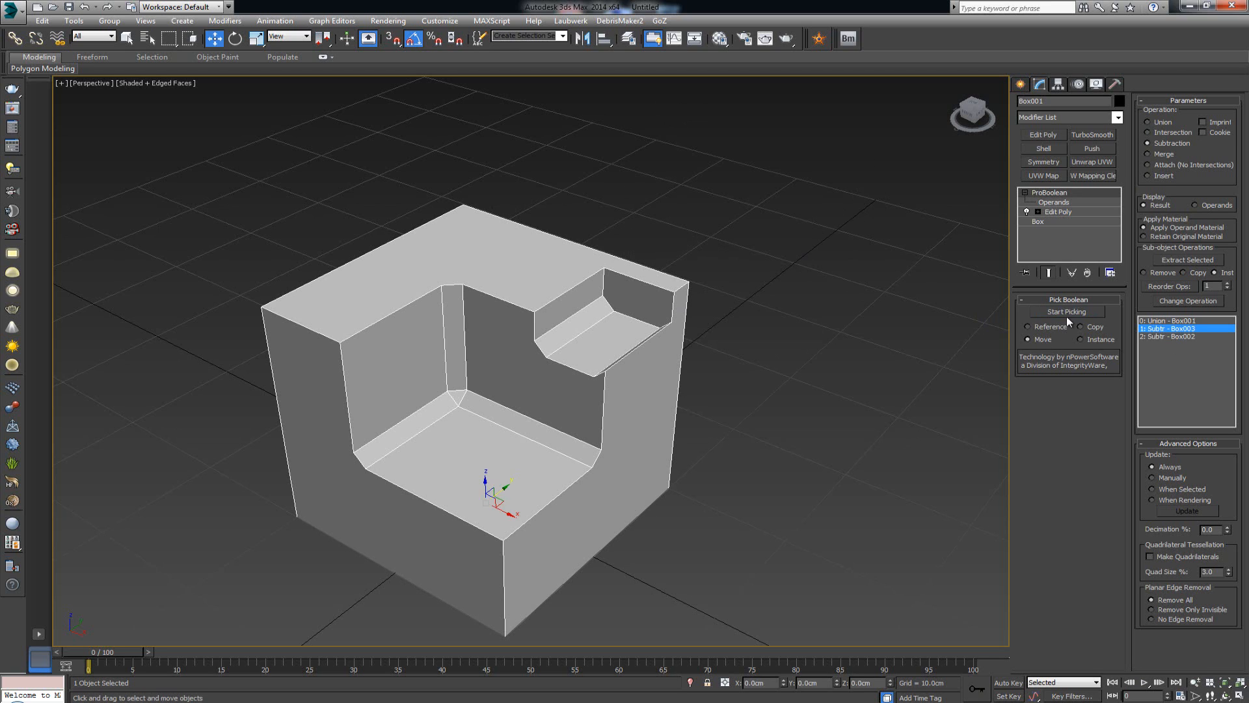
# - Move the Box002 subtraction operand along Y to about 15.2 cm so that it cuts into the ProBoolean object
pyautogui.click(1189, 337)
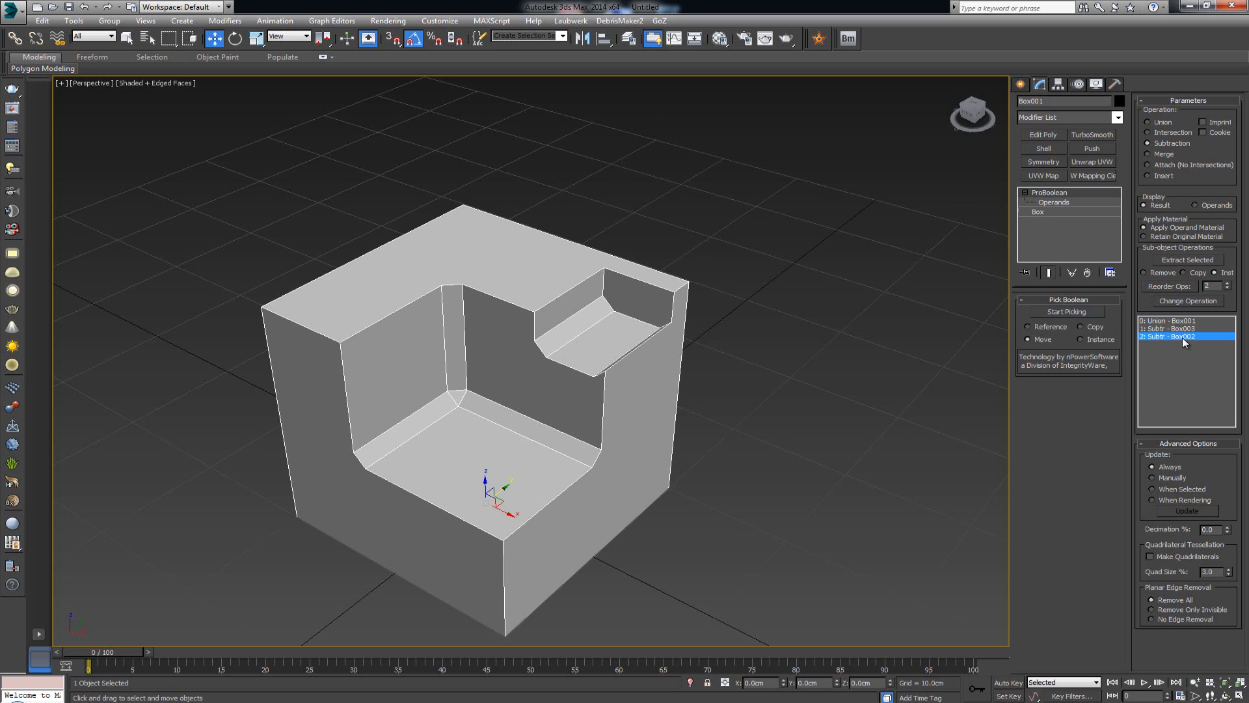
pyautogui.keyDown('alt'); pyautogui.moveTo(953, 359); pyautogui.dragTo(914, 372, button='middle'); pyautogui.keyUp('alt')
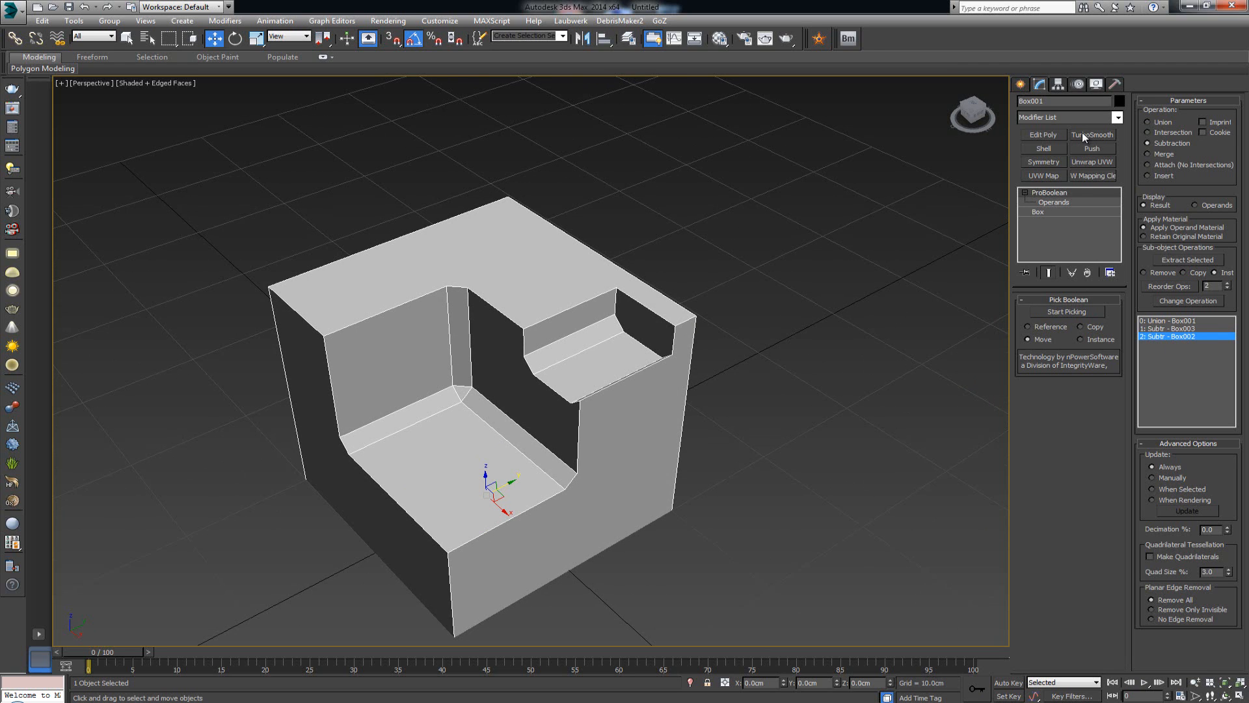
pyautogui.click(1063, 203)
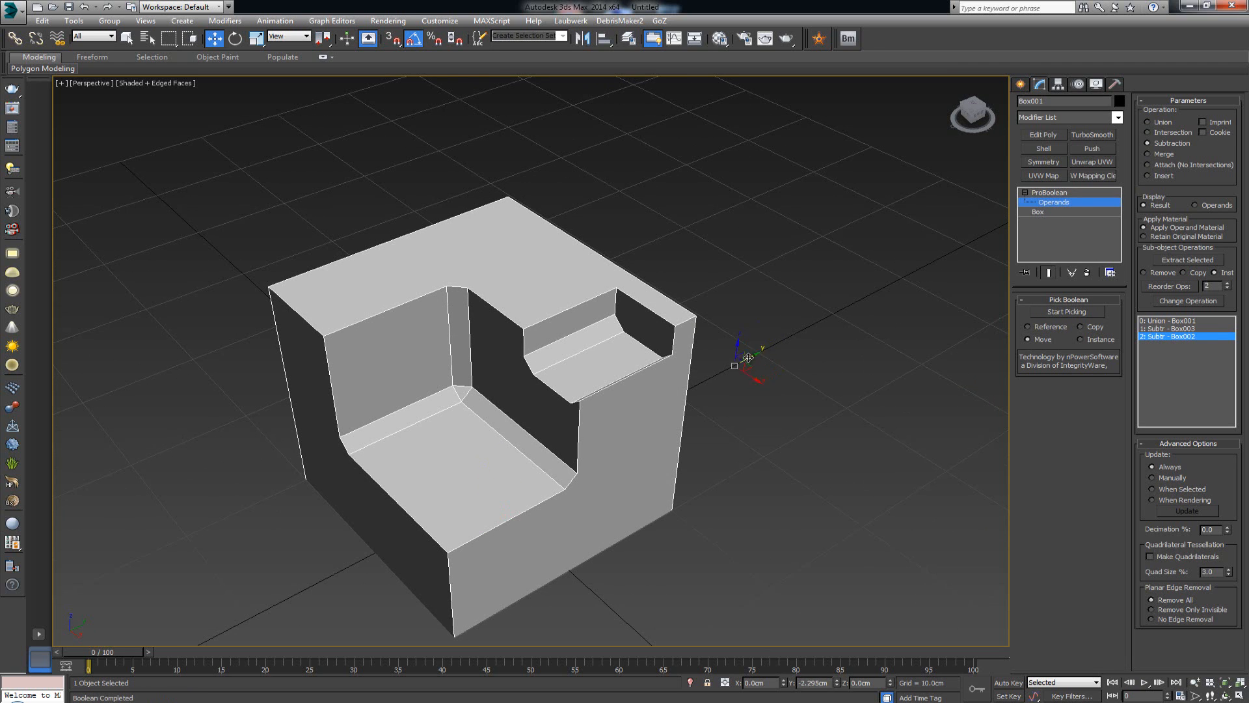
pyautogui.moveTo(748, 358); pyautogui.dragTo(636, 409)
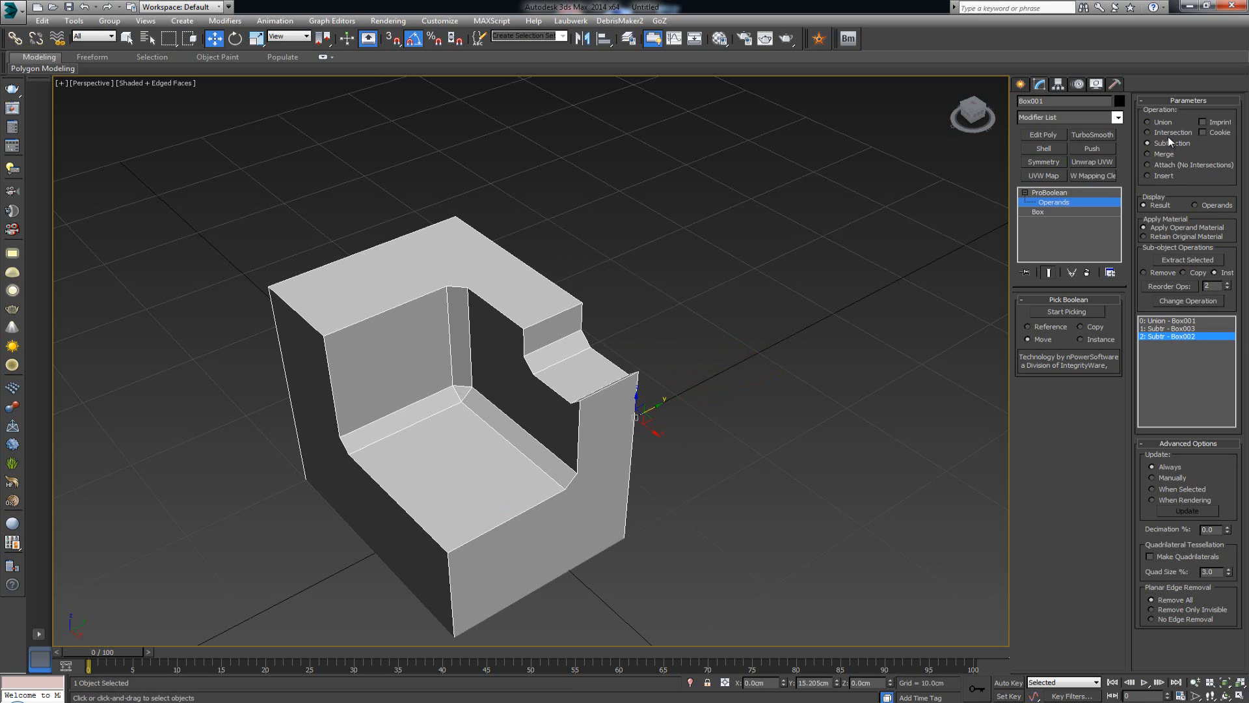
# - Change the Box002 operand's operation to Union and raise it along Z to about 6.4 cm
pyautogui.click(1168, 121)
pyautogui.click(1193, 302)
pyautogui.moveTo(775, 310)
pyautogui.keyDown('alt'); pyautogui.mouseDown(button='middle')
pyautogui.moveTo(823, 298)
pyautogui.moveTo(794, 298)
pyautogui.mouseUp(button='middle'); pyautogui.keyUp('alt')
pyautogui.moveTo(635, 393); pyautogui.dragTo(660, 341)
pyautogui.keyDown('alt'); pyautogui.moveTo(661, 340); pyautogui.dragTo(636, 346, button='middle'); pyautogui.keyUp('alt')
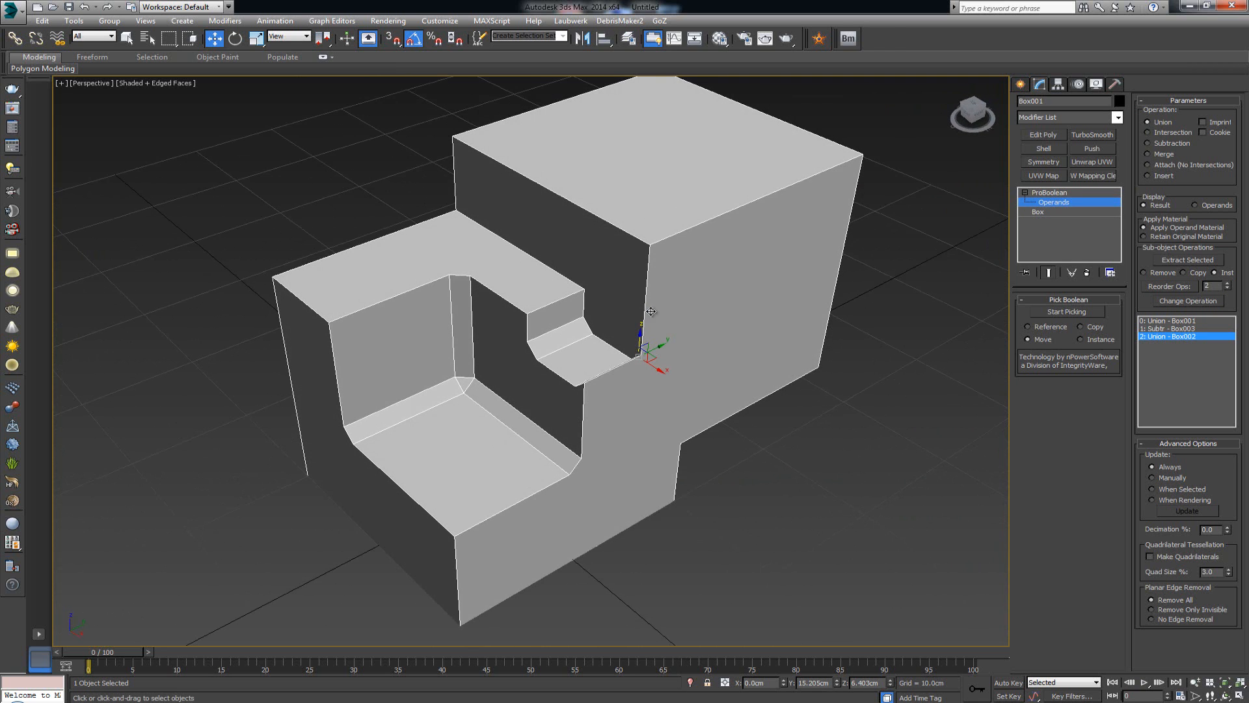
# - Leave the operand level and reorder the Box002 union to position 1, ahead of the Box003 subtraction
pyautogui.click(1025, 193)
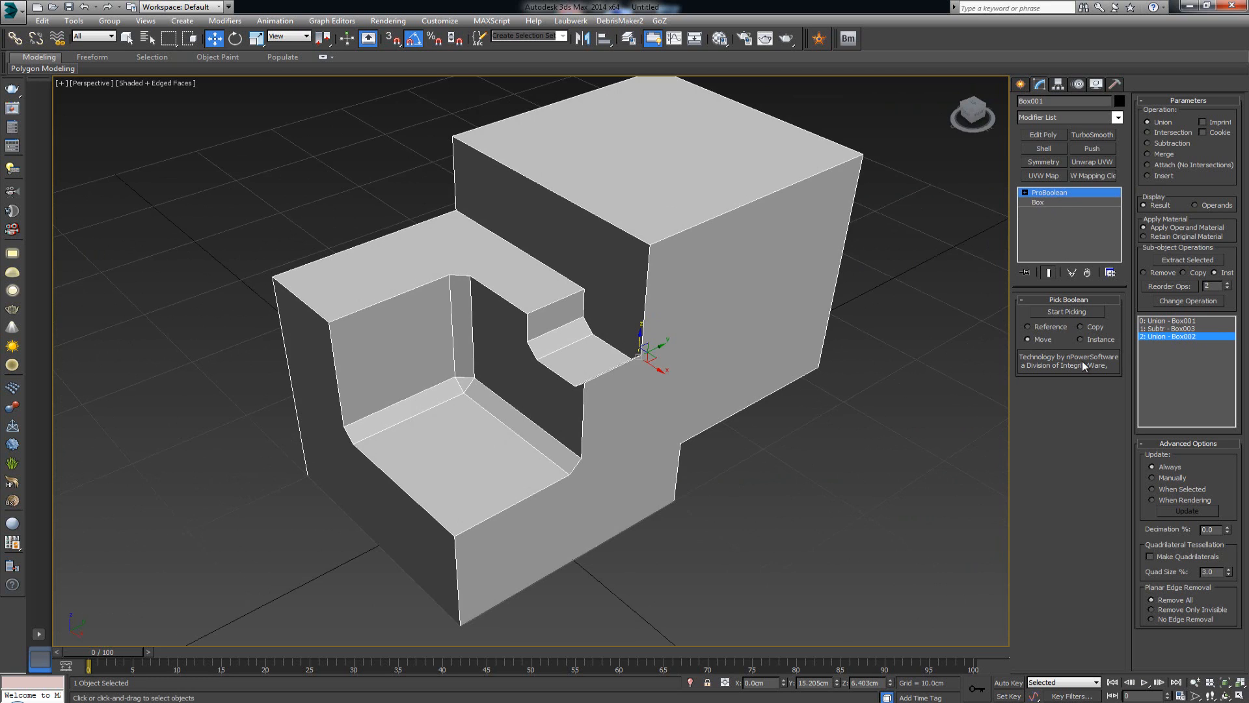
pyautogui.click(1048, 193)
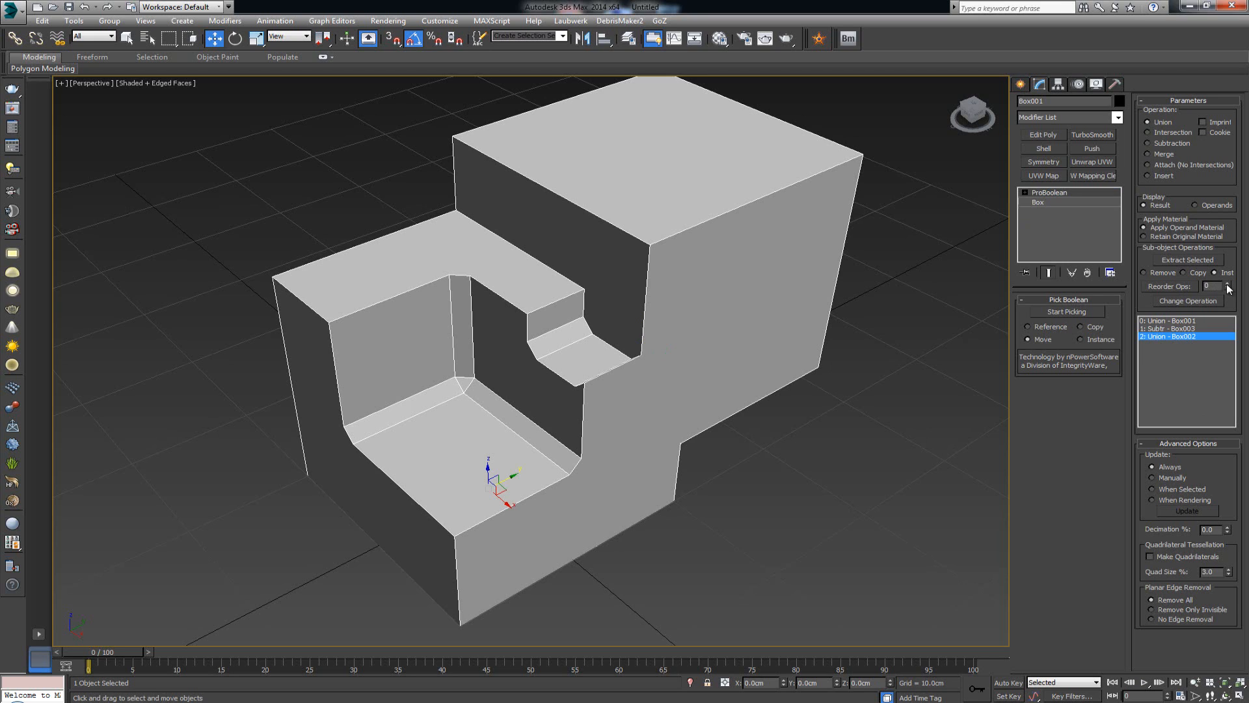
pyautogui.click(1228, 285)
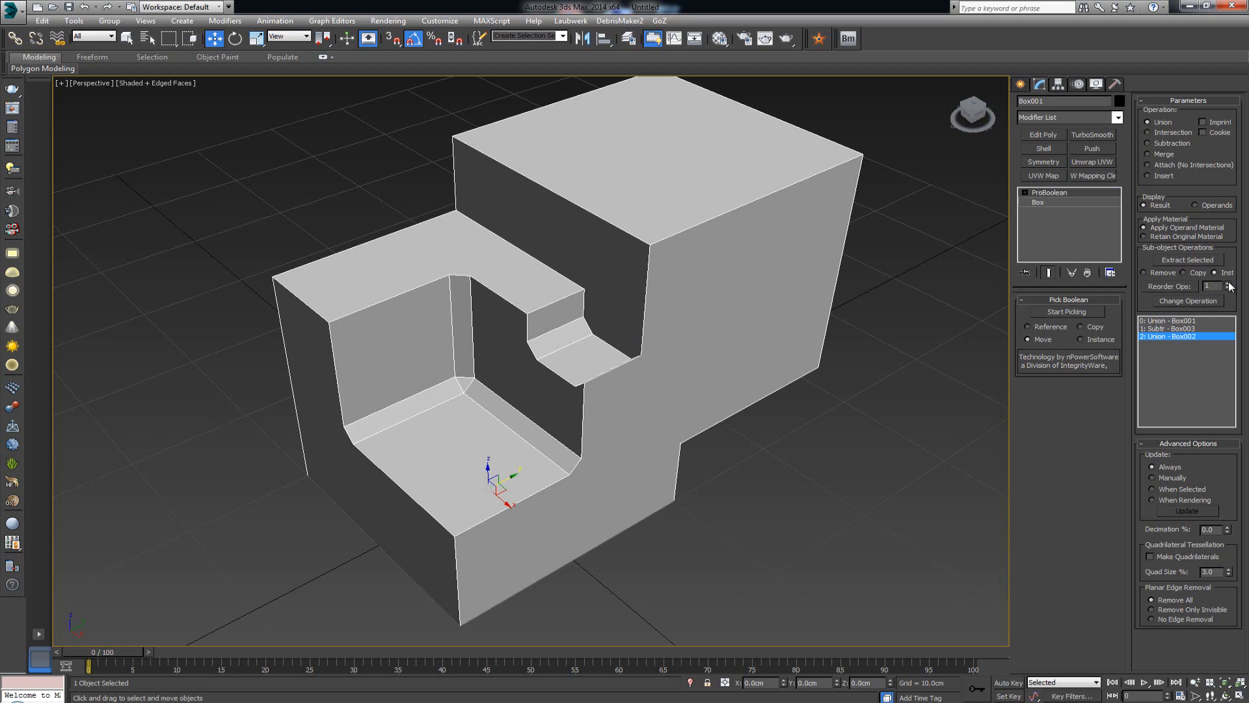
pyautogui.click(1175, 287)
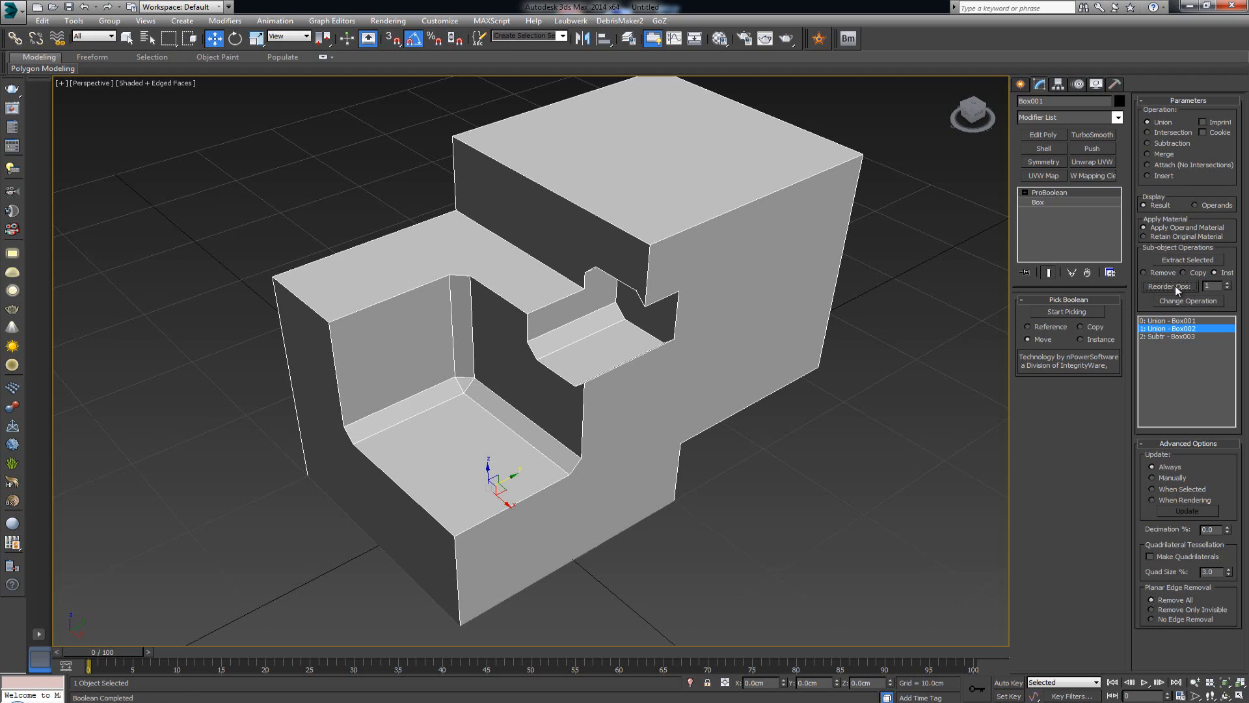
# - Examine the reordered ProBoolean result around the small recess, comparing the Box003 subtraction and Box002 union operands
pyautogui.click(1190, 335)
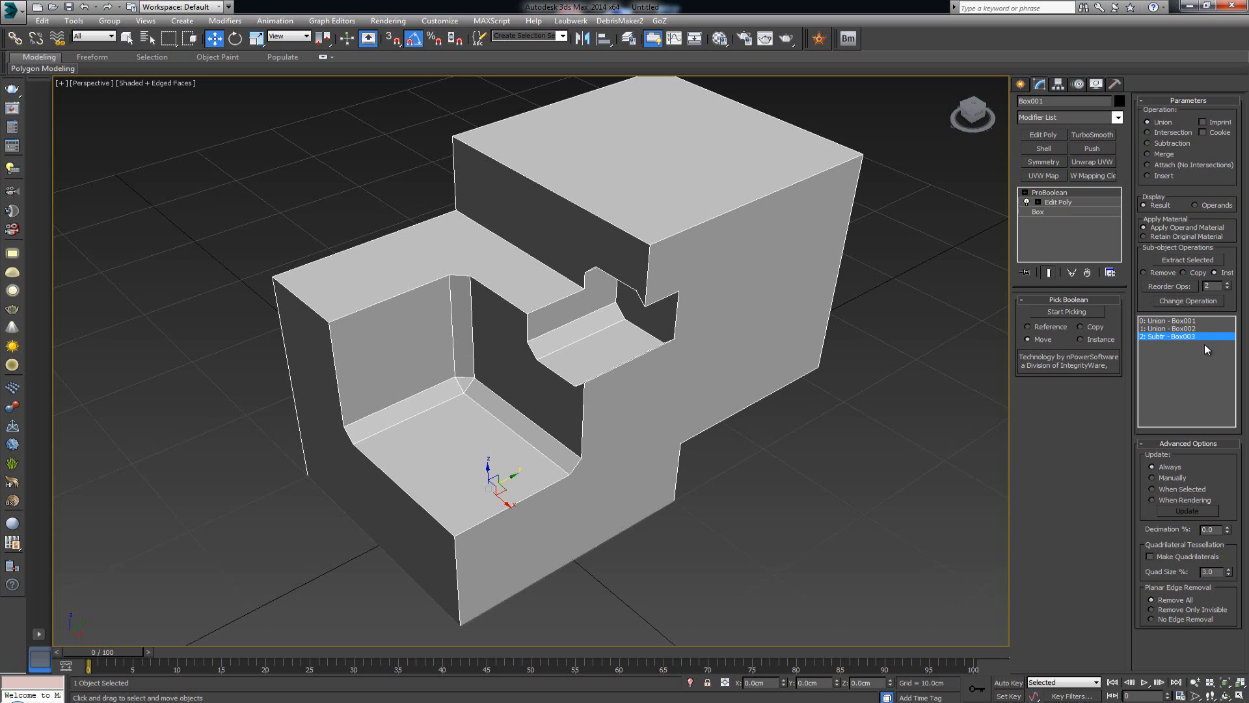
pyautogui.click(912, 459)
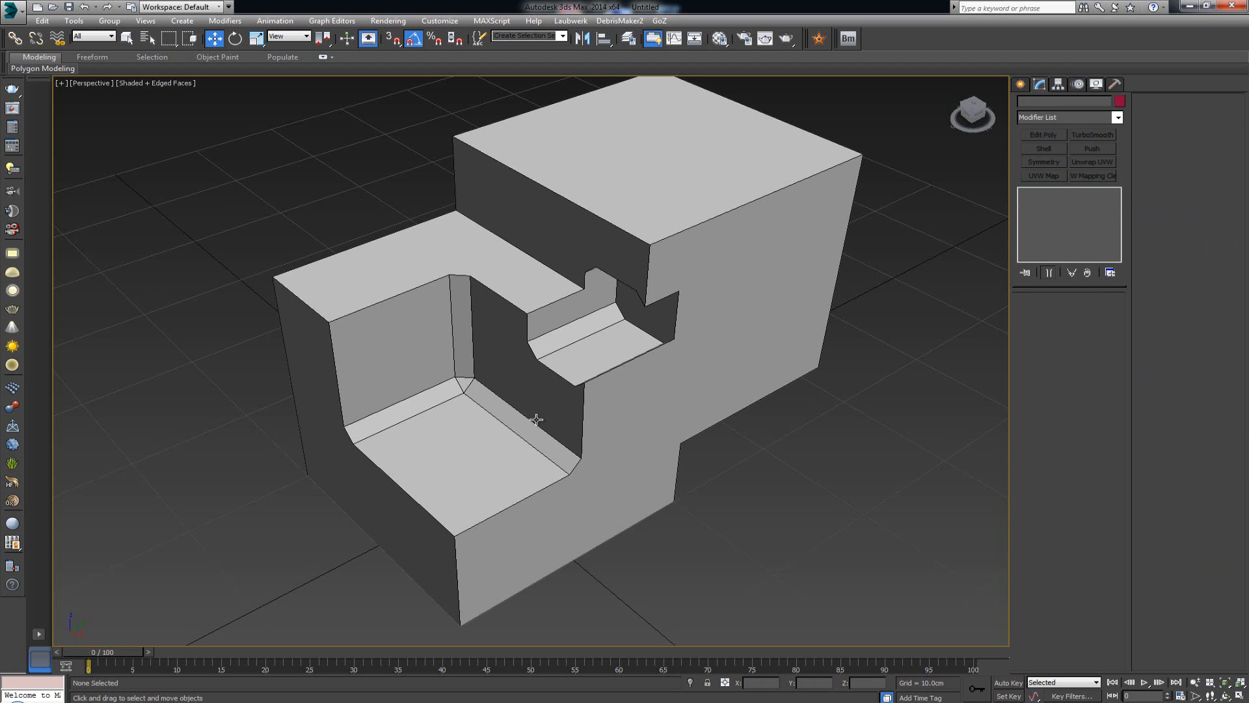
pyautogui.click(536, 419)
pyautogui.keyDown('alt'); pyautogui.moveTo(514, 457); pyautogui.dragTo(519, 430, button='middle'); pyautogui.keyUp('alt')
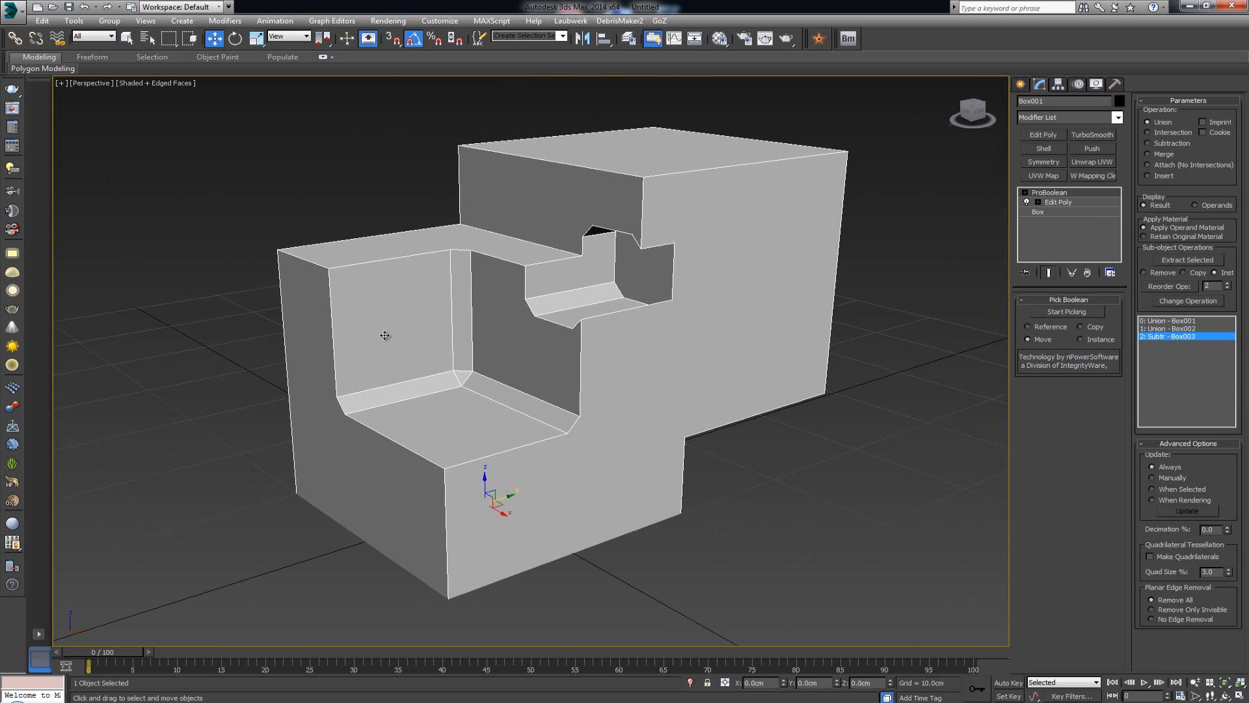
pyautogui.keyDown('alt'); pyautogui.moveTo(633, 273); pyautogui.dragTo(638, 309, button='middle'); pyautogui.keyUp('alt')
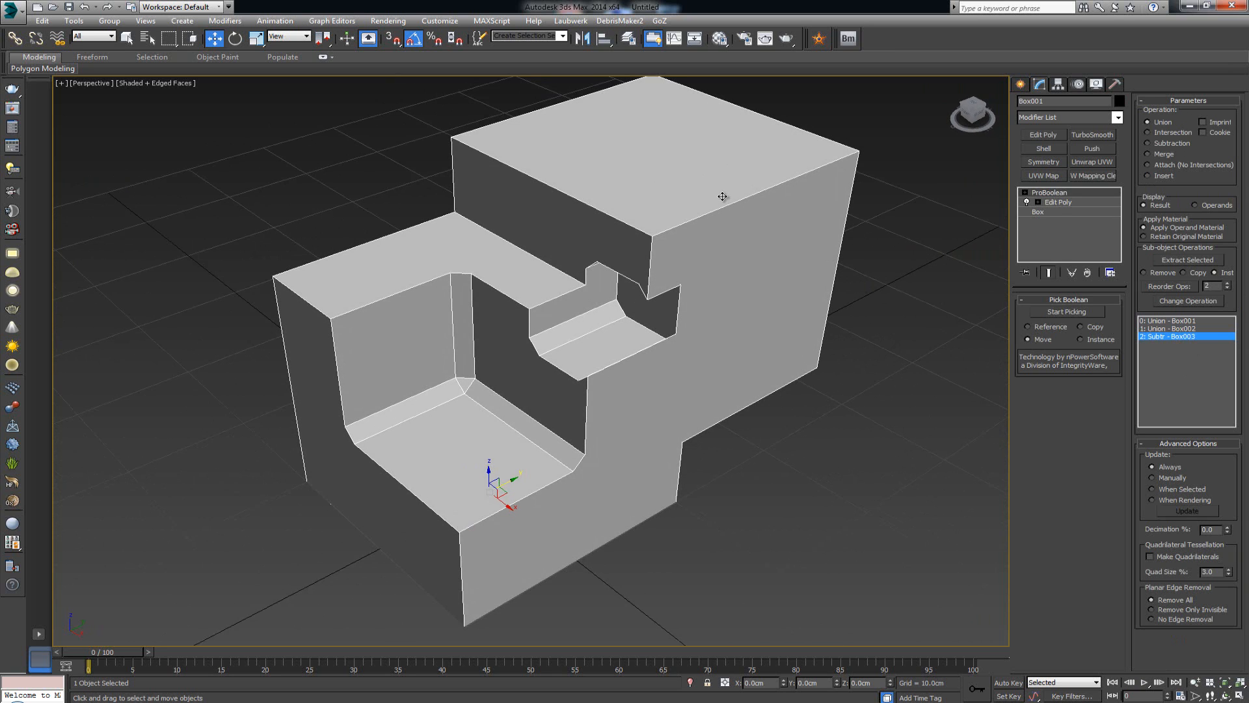
pyautogui.click(1188, 329)
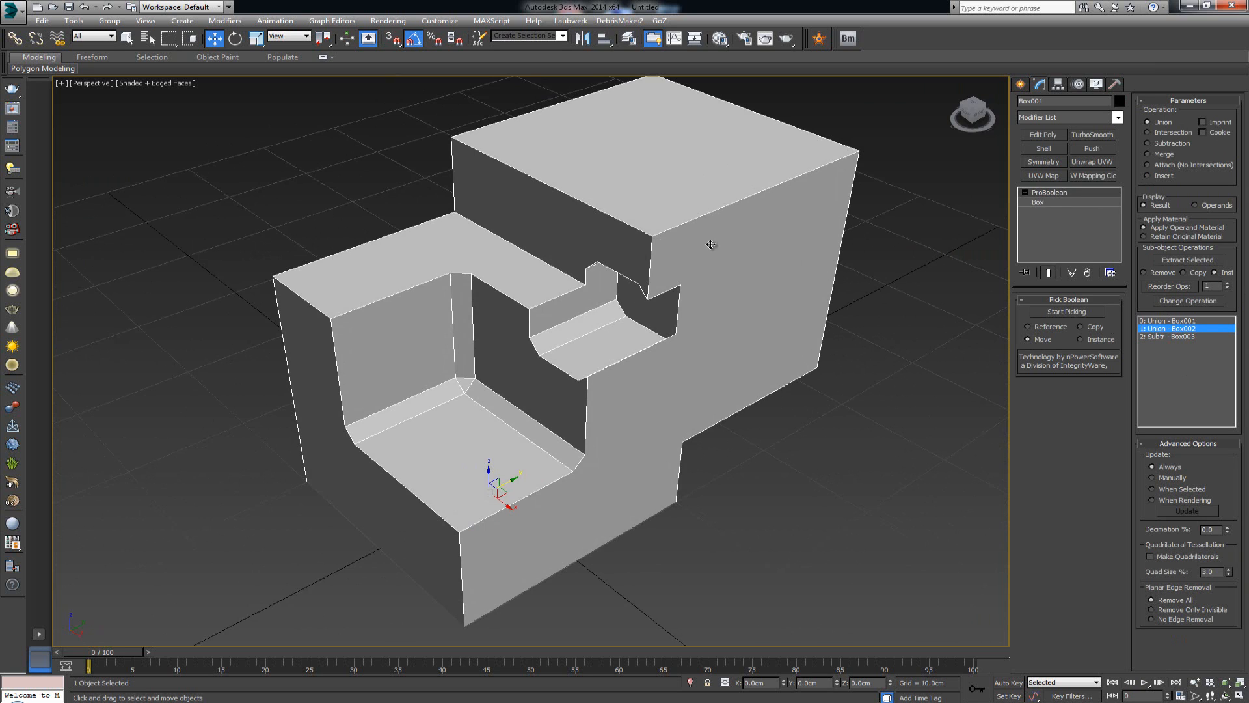
pyautogui.keyDown('alt'); pyautogui.moveTo(708, 242); pyautogui.dragTo(635, 312, button='middle'); pyautogui.keyUp('alt')
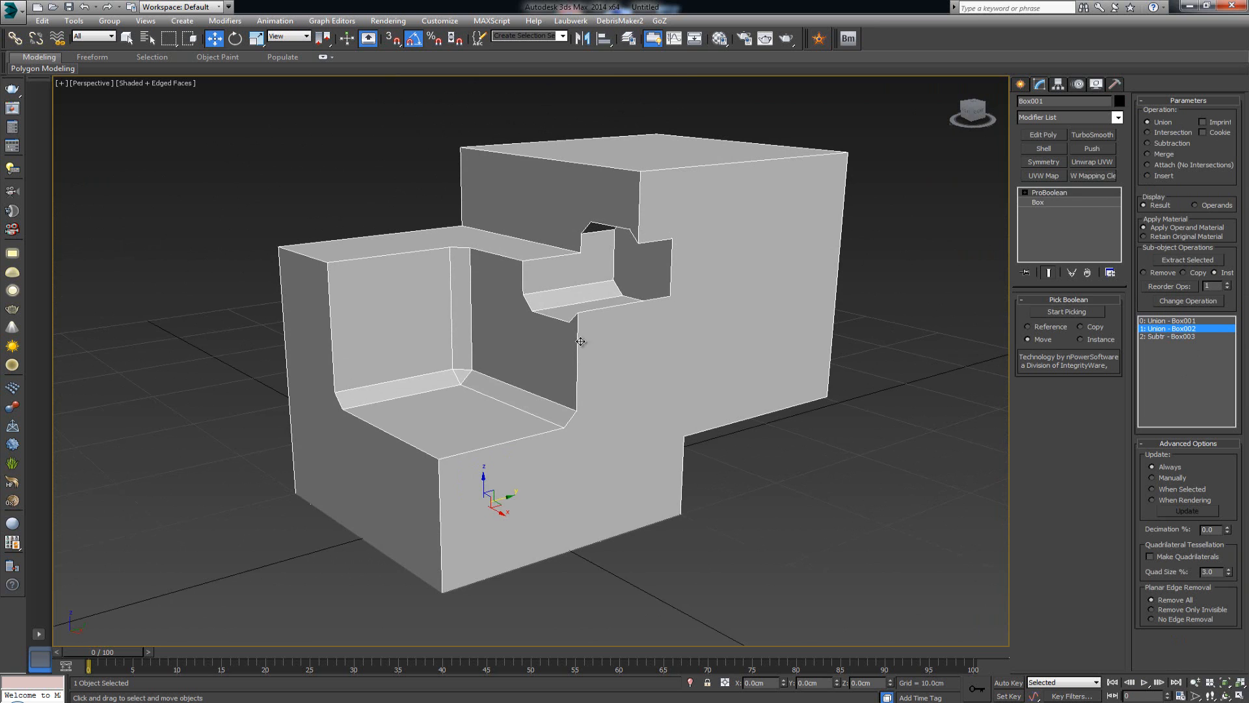
pyautogui.keyDown('alt'); pyautogui.moveTo(686, 306); pyautogui.dragTo(690, 334, button='middle'); pyautogui.keyUp('alt')
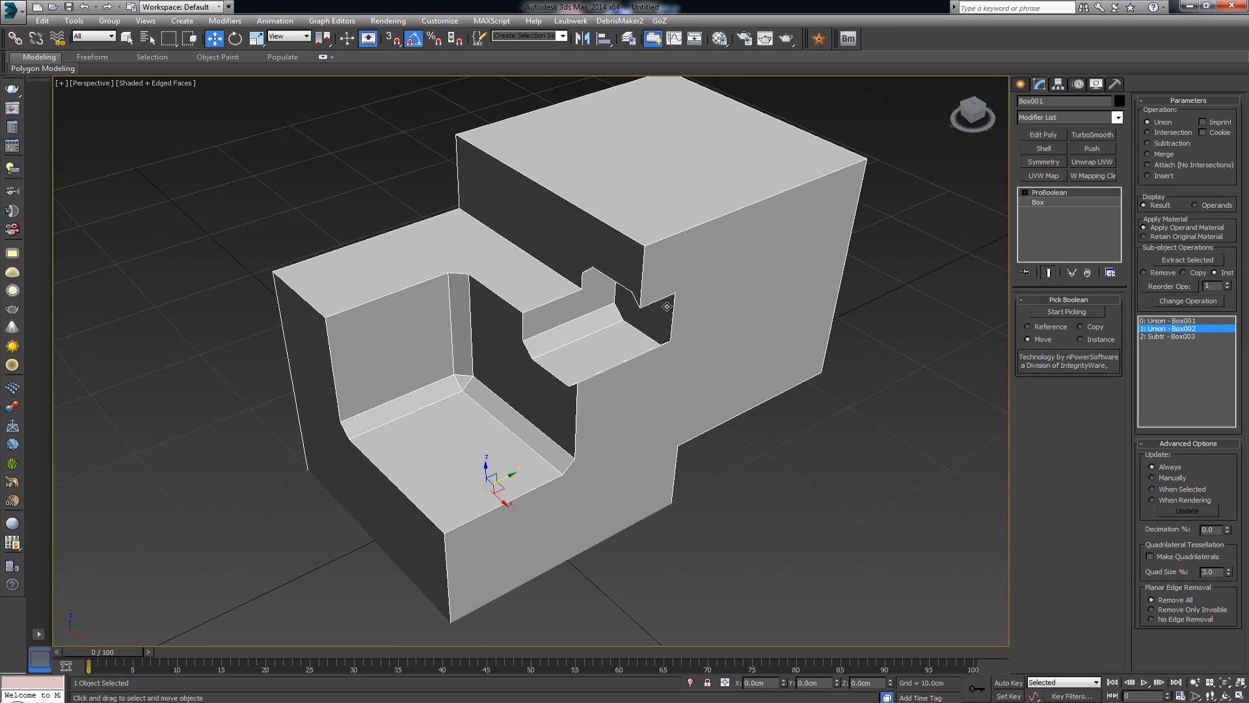
pyautogui.keyDown('alt'); pyautogui.moveTo(659, 289); pyautogui.dragTo(643, 323, button='middle'); pyautogui.keyUp('alt')
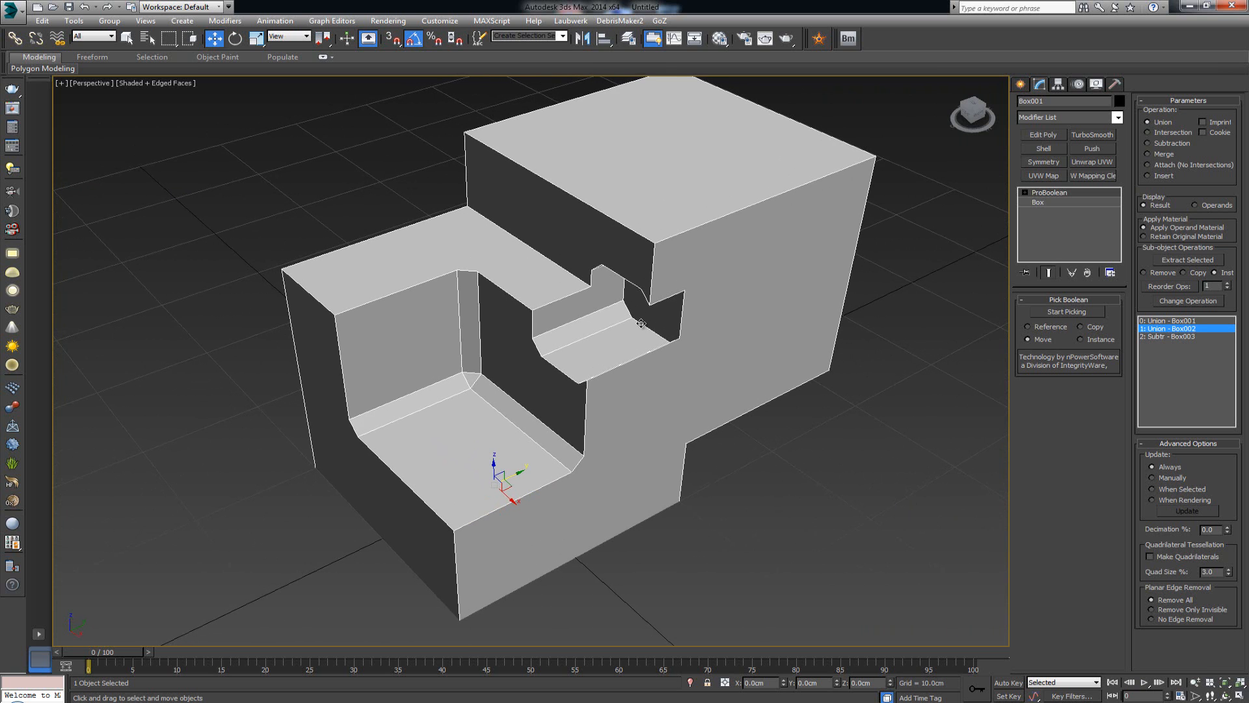
pyautogui.scroll(-3, 612, 341)
pyautogui.scroll(3, 608, 343)
pyautogui.keyDown('alt'); pyautogui.moveTo(599, 369); pyautogui.dragTo(586, 322, button='middle'); pyautogui.keyUp('alt')
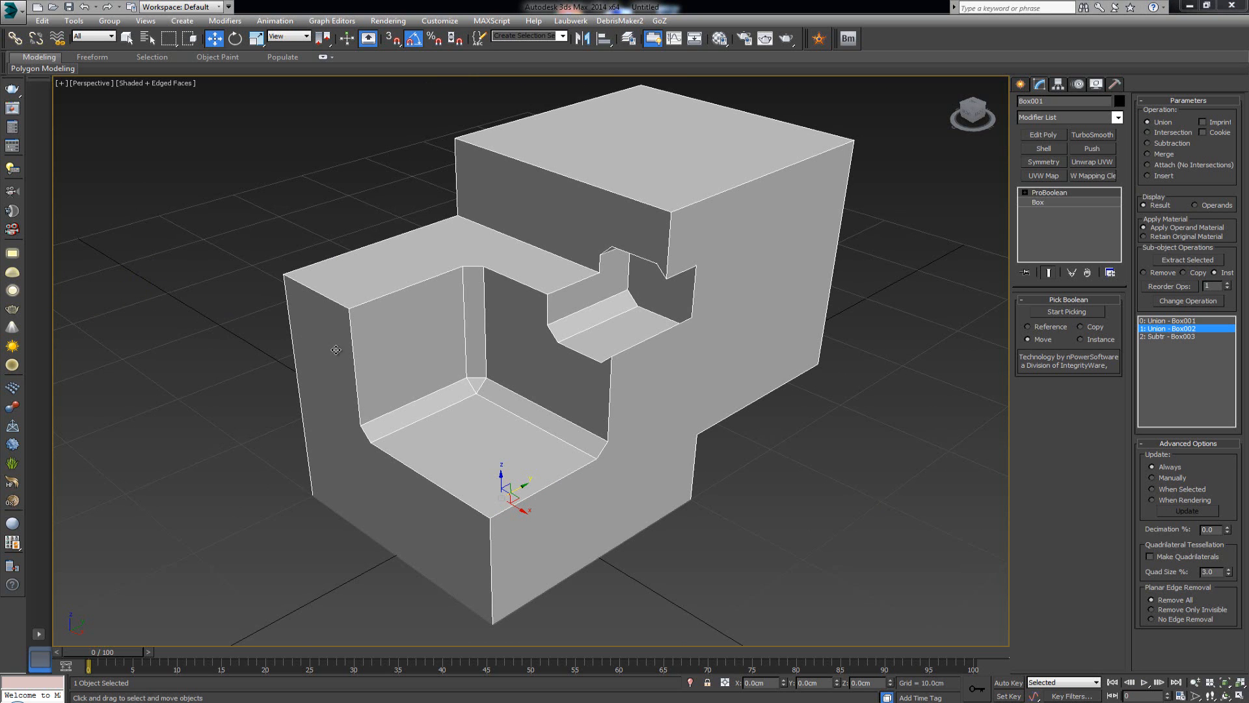
pyautogui.moveTo(540, 376)
pyautogui.keyDown('alt'); pyautogui.mouseDown(button='middle')
pyautogui.moveTo(640, 353)
pyautogui.moveTo(551, 385)
pyautogui.mouseUp(button='middle'); pyautogui.keyUp('alt')
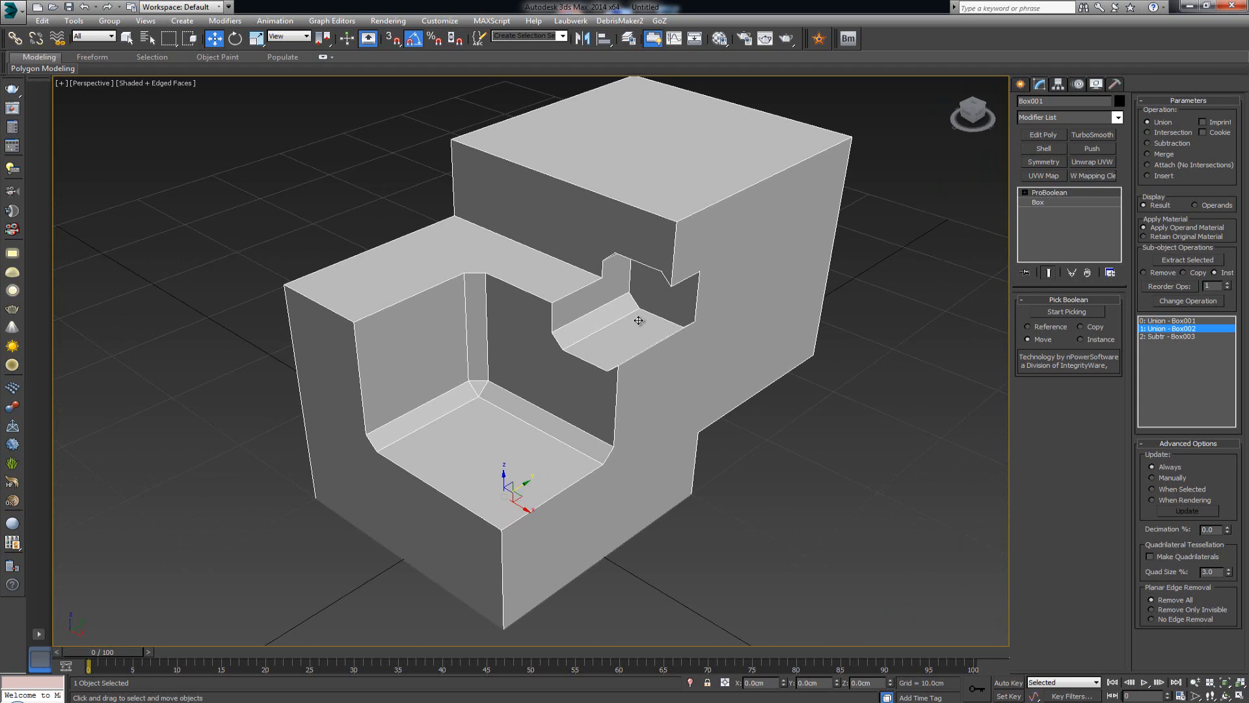
pyautogui.scroll(-4, 638, 320)
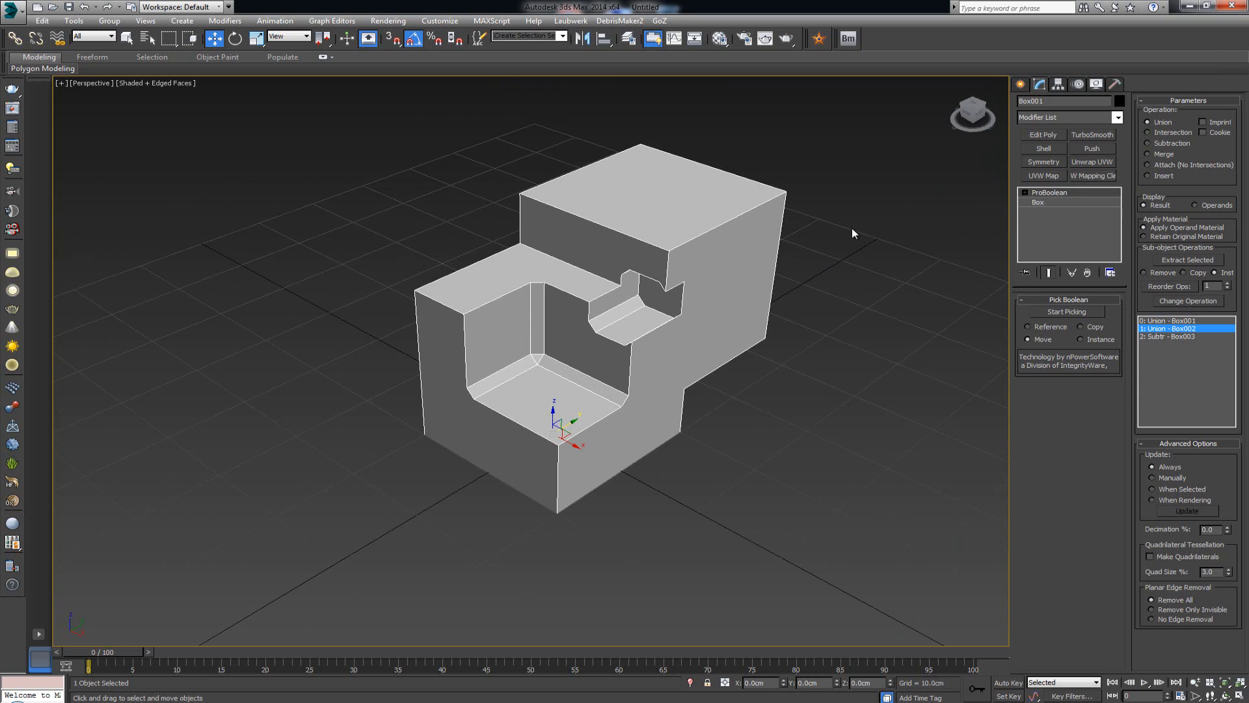
pyautogui.scroll(5, 702, 274)
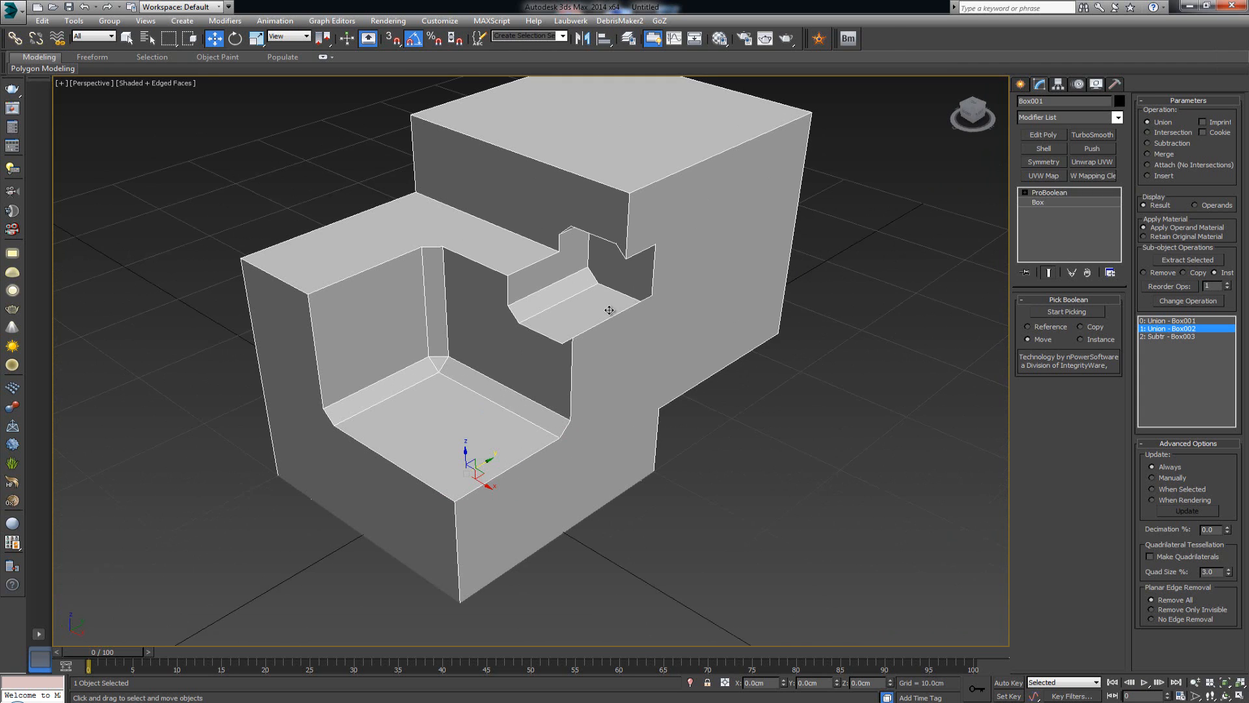
pyautogui.keyDown('alt'); pyautogui.moveTo(609, 311); pyautogui.dragTo(610, 311, button='middle'); pyautogui.keyUp('alt')
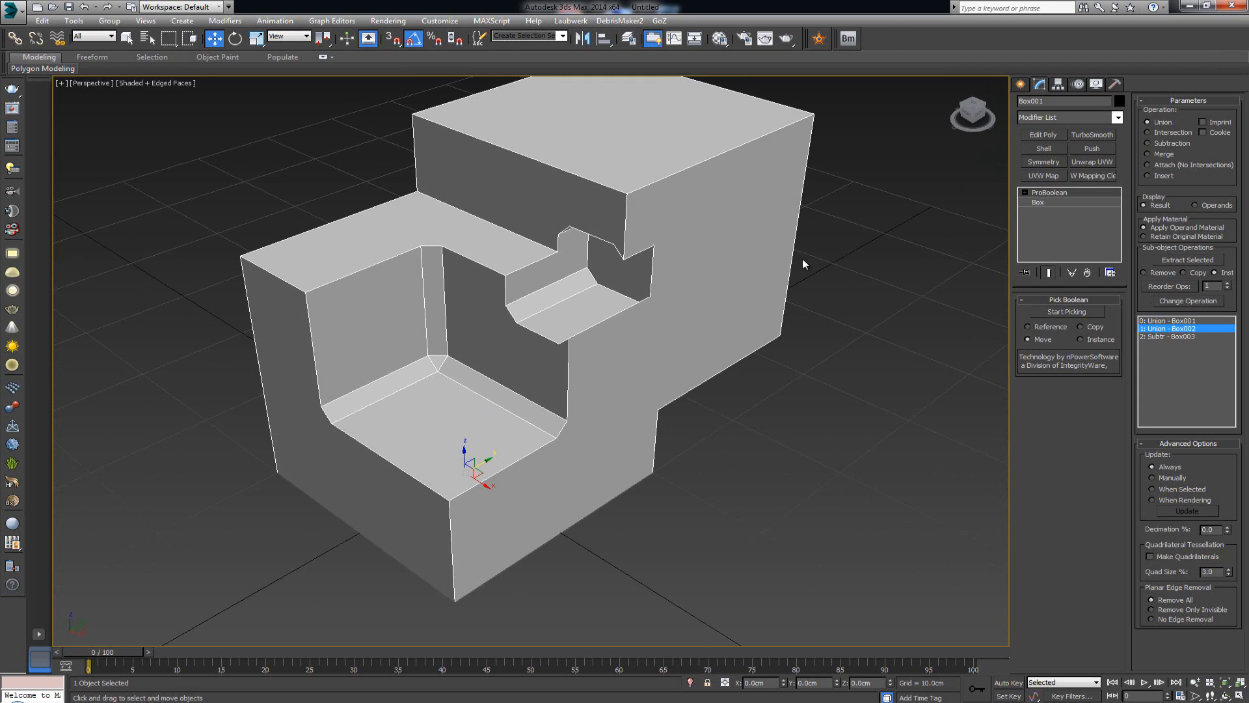
pyautogui.scroll(-3, 676, 250)
pyautogui.scroll(-3, 705, 265)
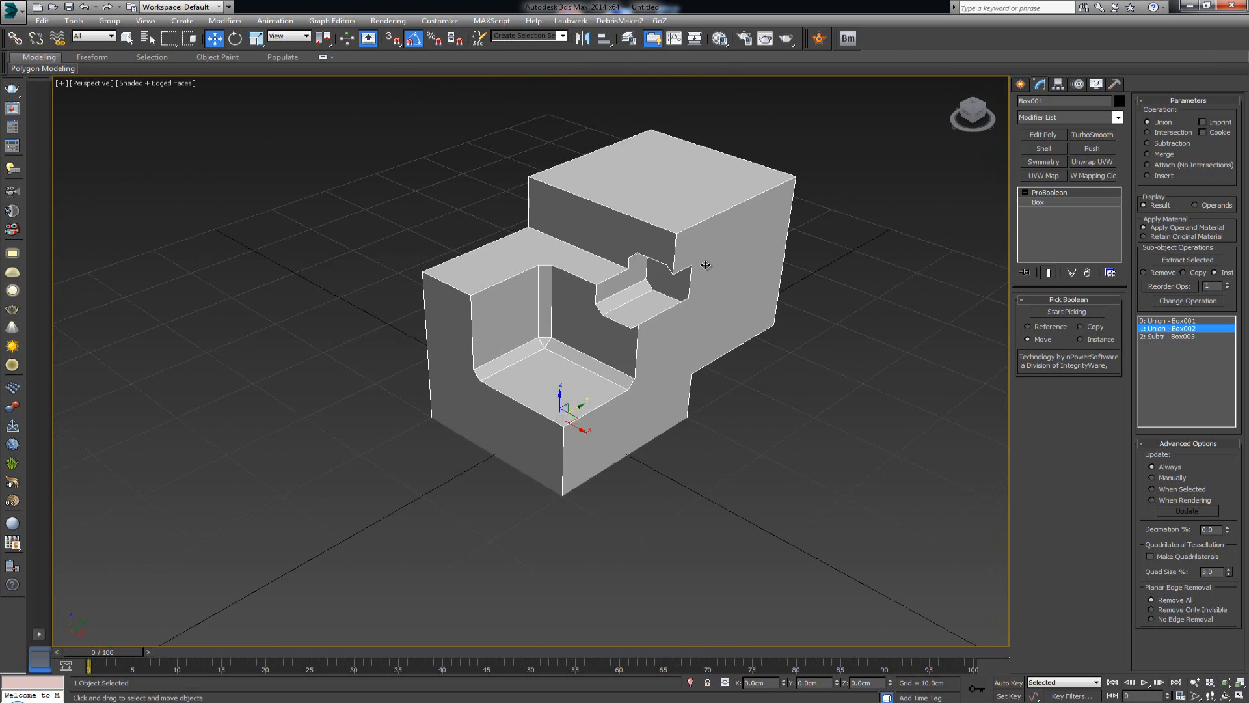
pyautogui.scroll(3, 705, 265)
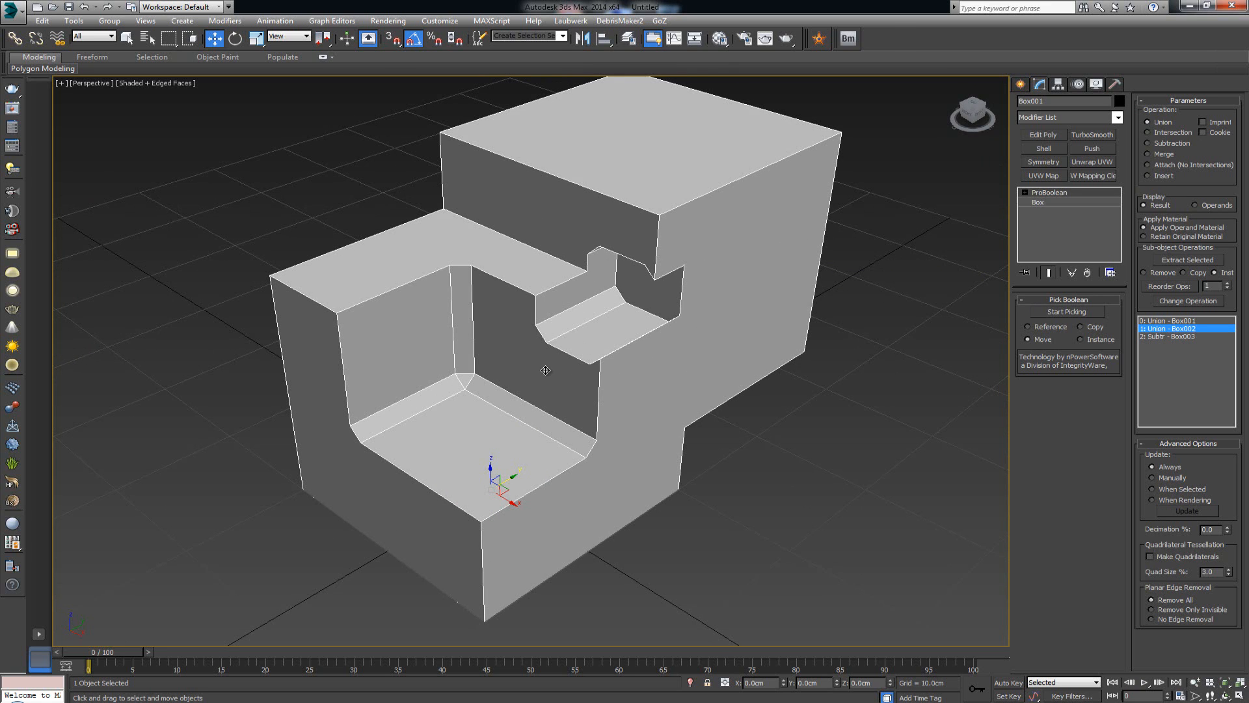
# - Delete the ProBoolean object and create a new Standard Primitives box about 39.2 cm long, 39.7 cm wide and 23.8 cm high
pyautogui.press('Delete')
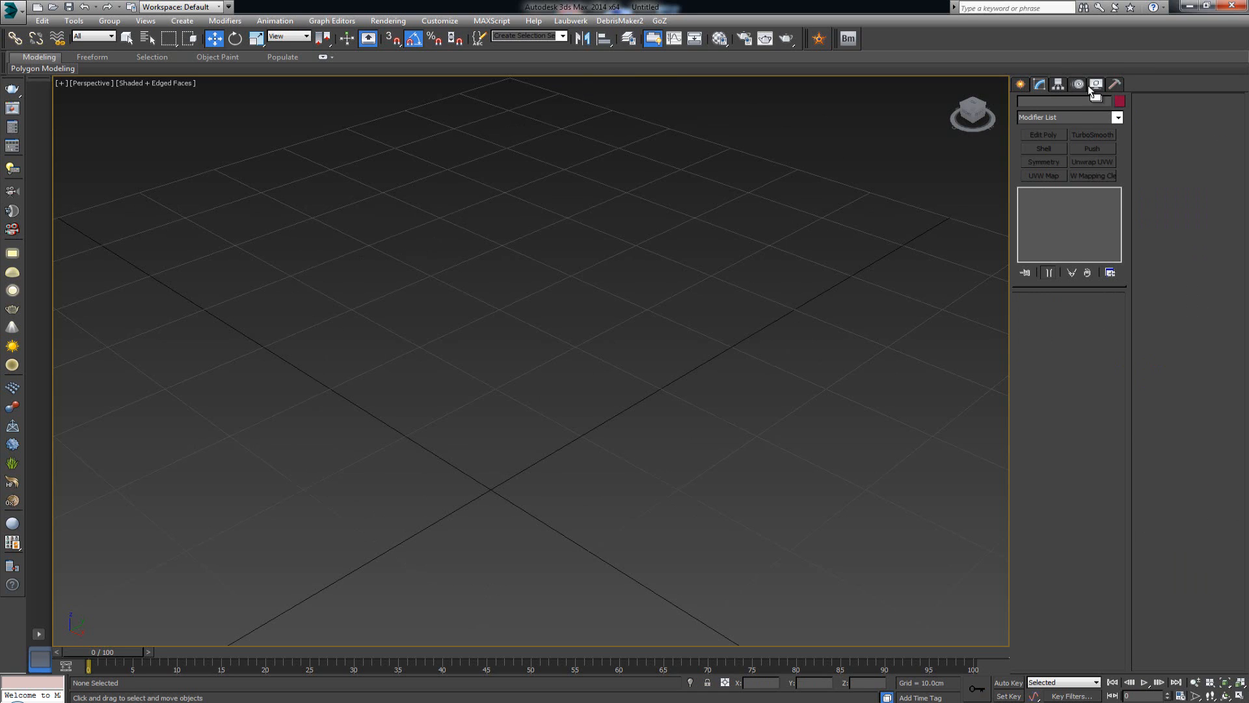
pyautogui.click(1020, 84)
pyautogui.click(1041, 120)
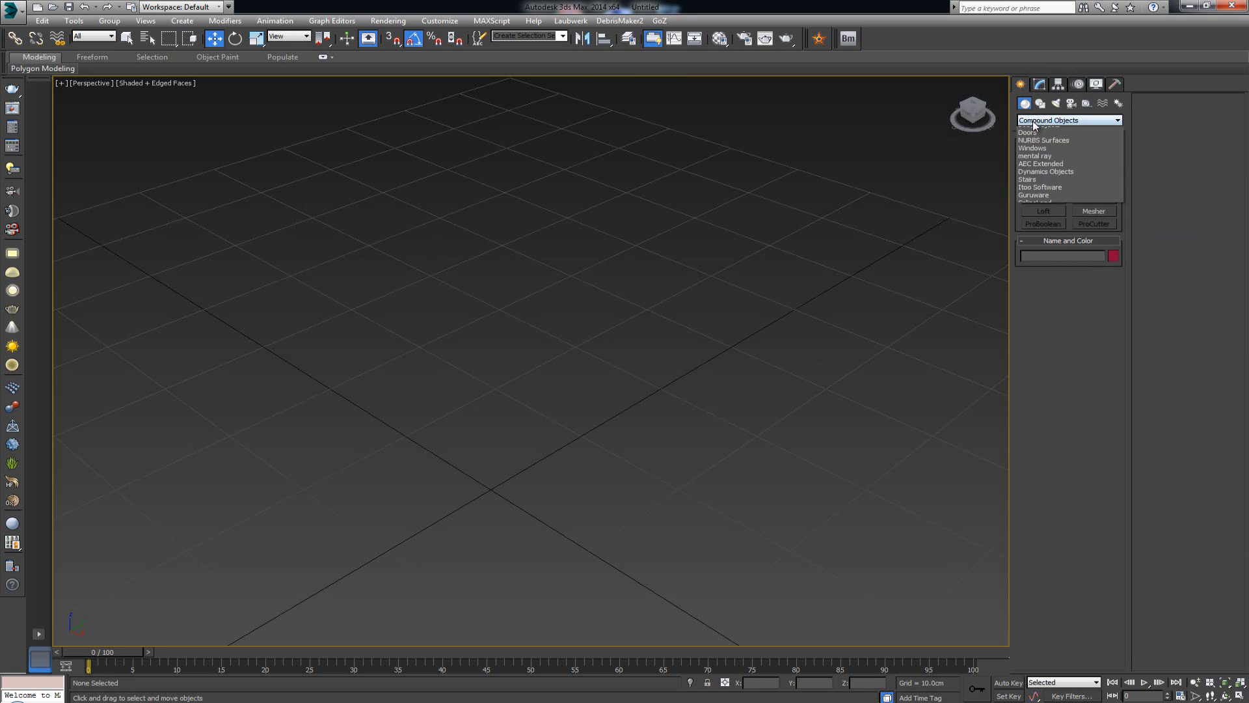
pyautogui.click(1045, 128)
pyautogui.click(1046, 161)
pyautogui.scroll(-2, 613, 273)
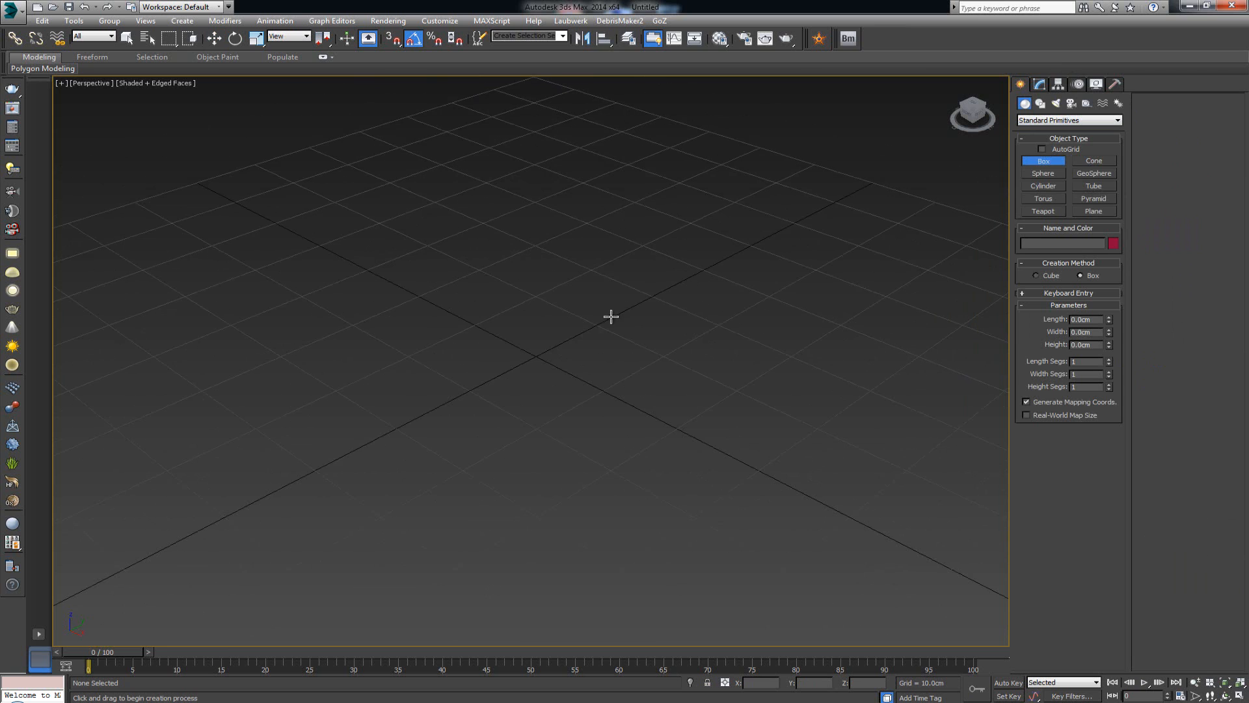
pyautogui.moveTo(529, 244); pyautogui.dragTo(544, 510)
pyautogui.click(551, 304)
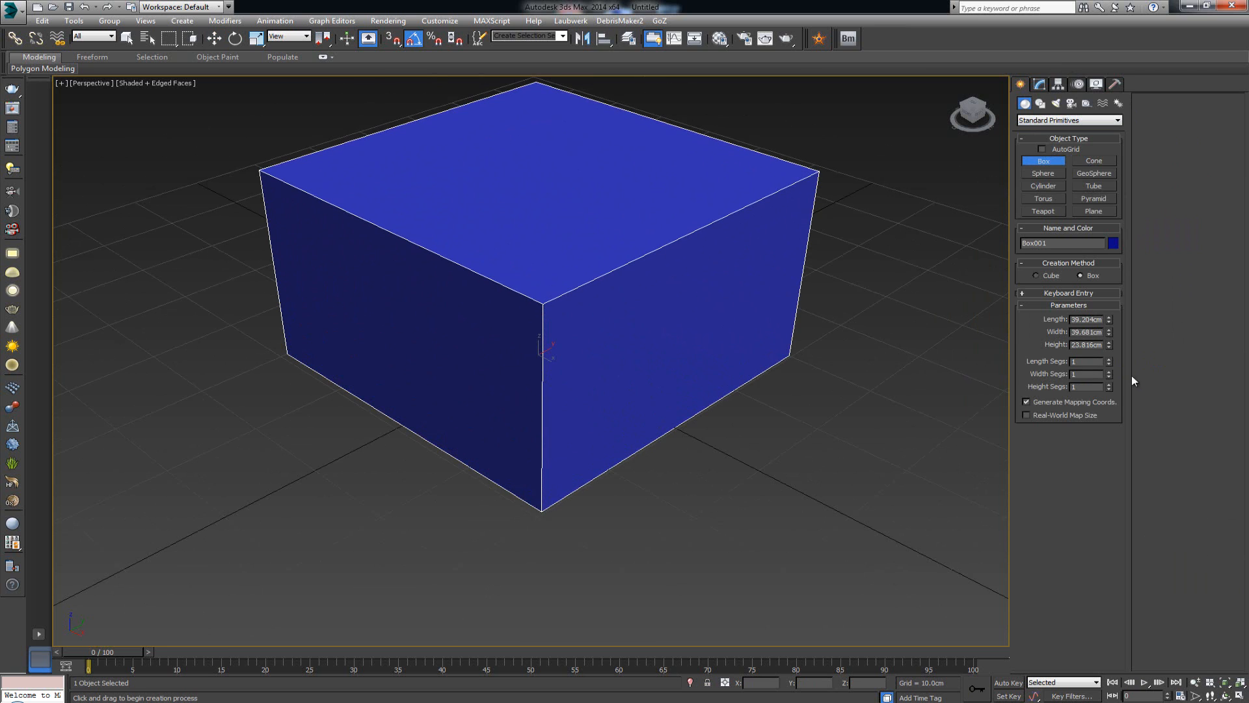
# - Resize the new box to a 40 cm cube by setting its length, width and height to 40
pyautogui.doubleClick(1074, 318)
pyautogui.write('40')
pyautogui.press('Tab')
pyautogui.write('40')
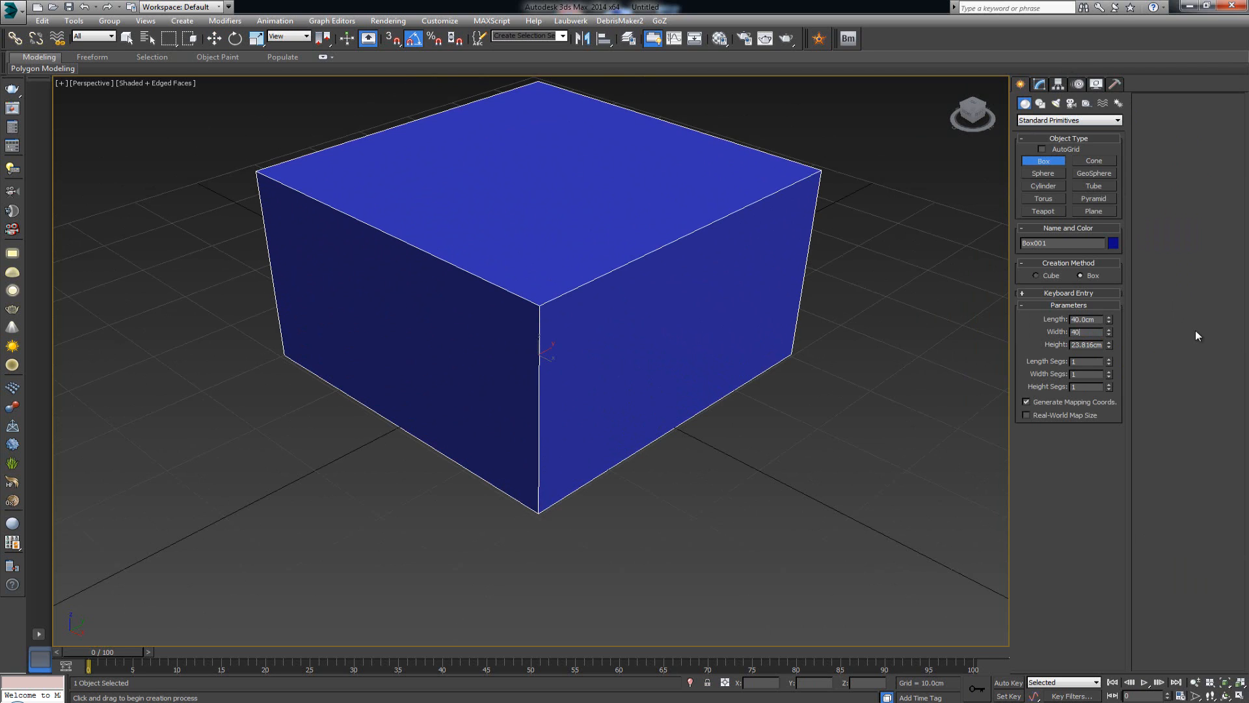
pyautogui.press('Tab')
pyautogui.write('40')
pyautogui.press('Return')
# - Move the box to the world origin by resetting its absolute X and Y positions to 0 cm
pyautogui.press('w')
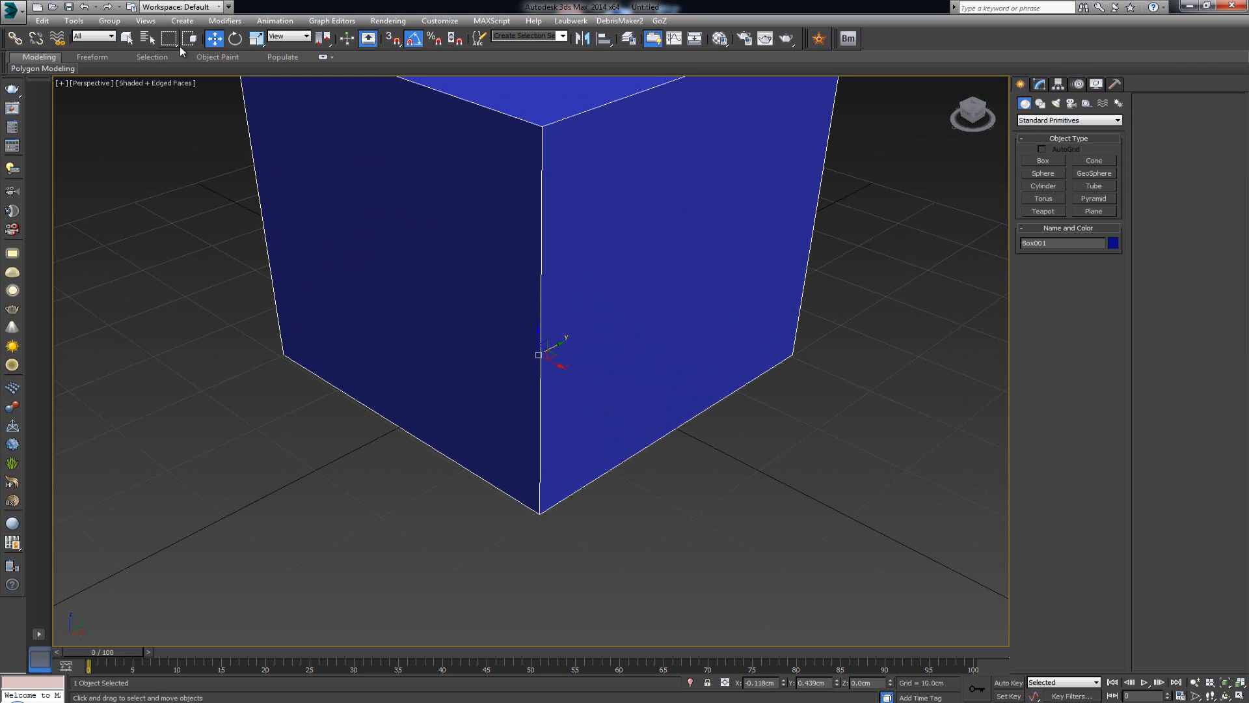
pyautogui.rightClick(208, 40)
pyautogui.rightClick(659, 134)
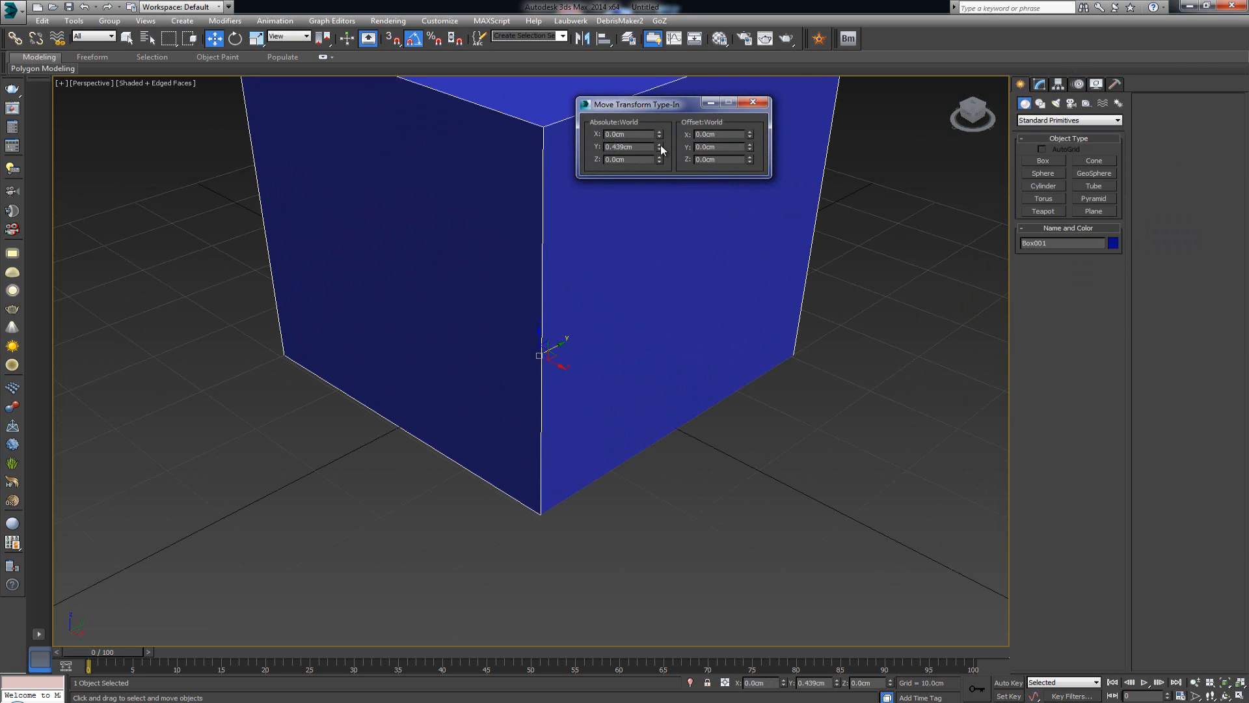
pyautogui.rightClick(660, 147)
pyautogui.click(753, 102)
# - Apply the grey Holder material from the Material Editor to the box
pyautogui.press('z')
pyautogui.moveTo(614, 316)
pyautogui.keyDown('alt'); pyautogui.mouseDown(button='middle')
pyautogui.moveTo(630, 310)
pyautogui.moveTo(618, 312)
pyautogui.mouseUp(button='middle'); pyautogui.keyUp('alt')
pyautogui.press('m')
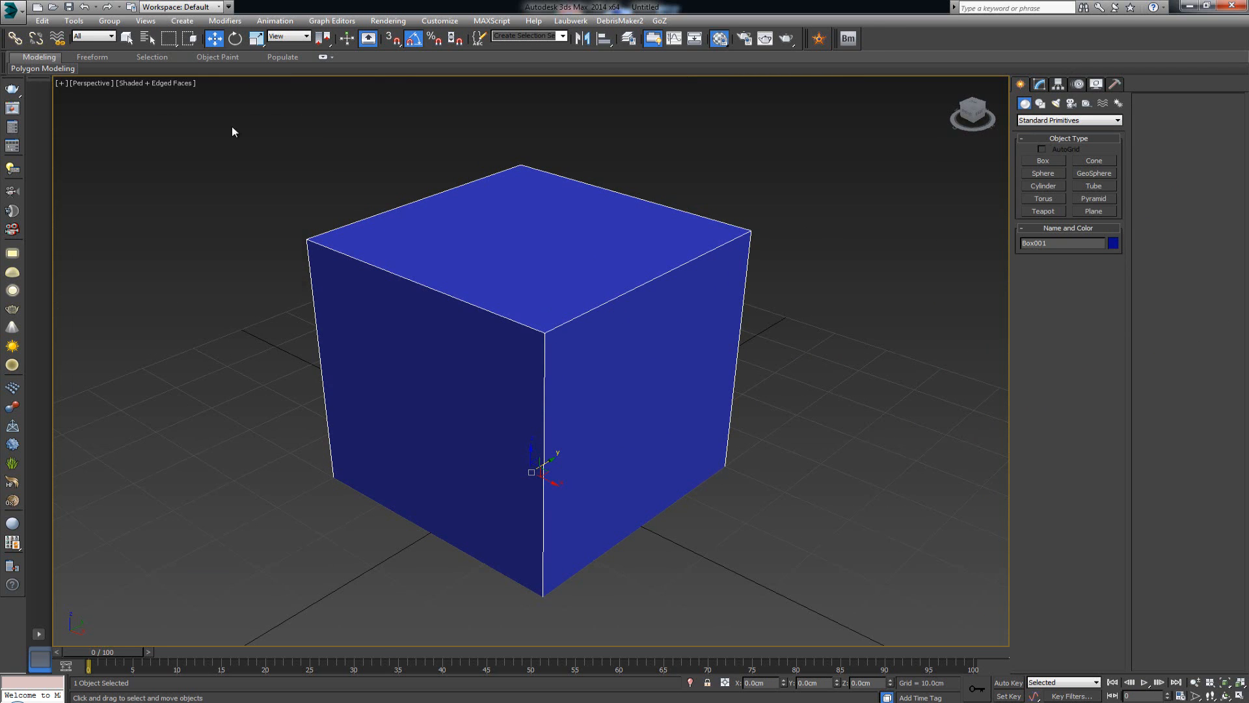
pyautogui.moveTo(91, 157); pyautogui.dragTo(455, 241)
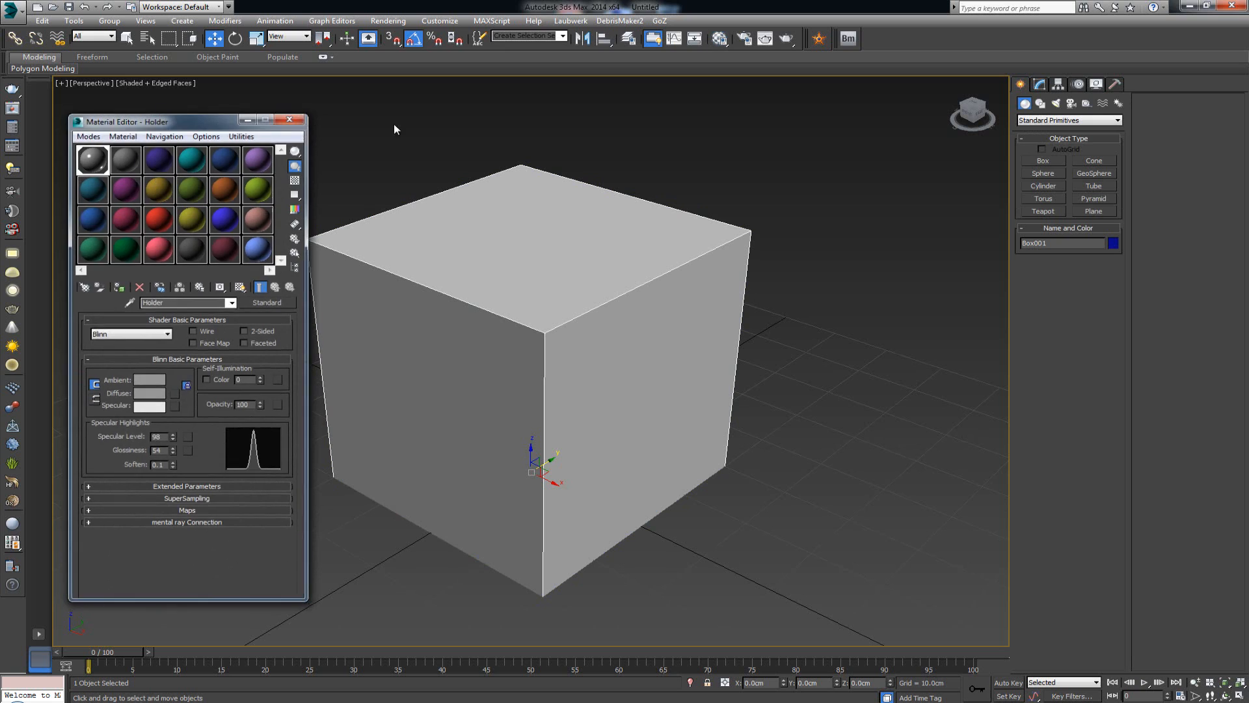
pyautogui.press('m')
# - Change the box's object color to the custom black and deselect the box
pyautogui.click(1113, 242)
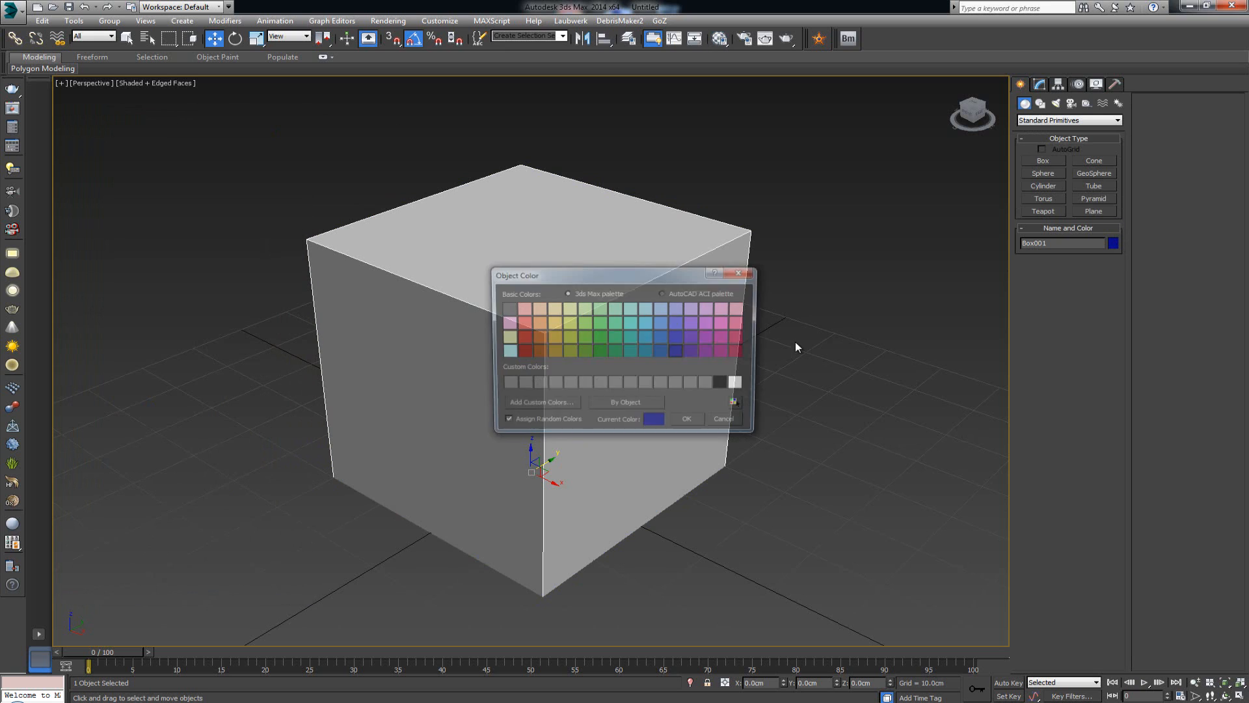
pyautogui.click(721, 382)
pyautogui.click(686, 419)
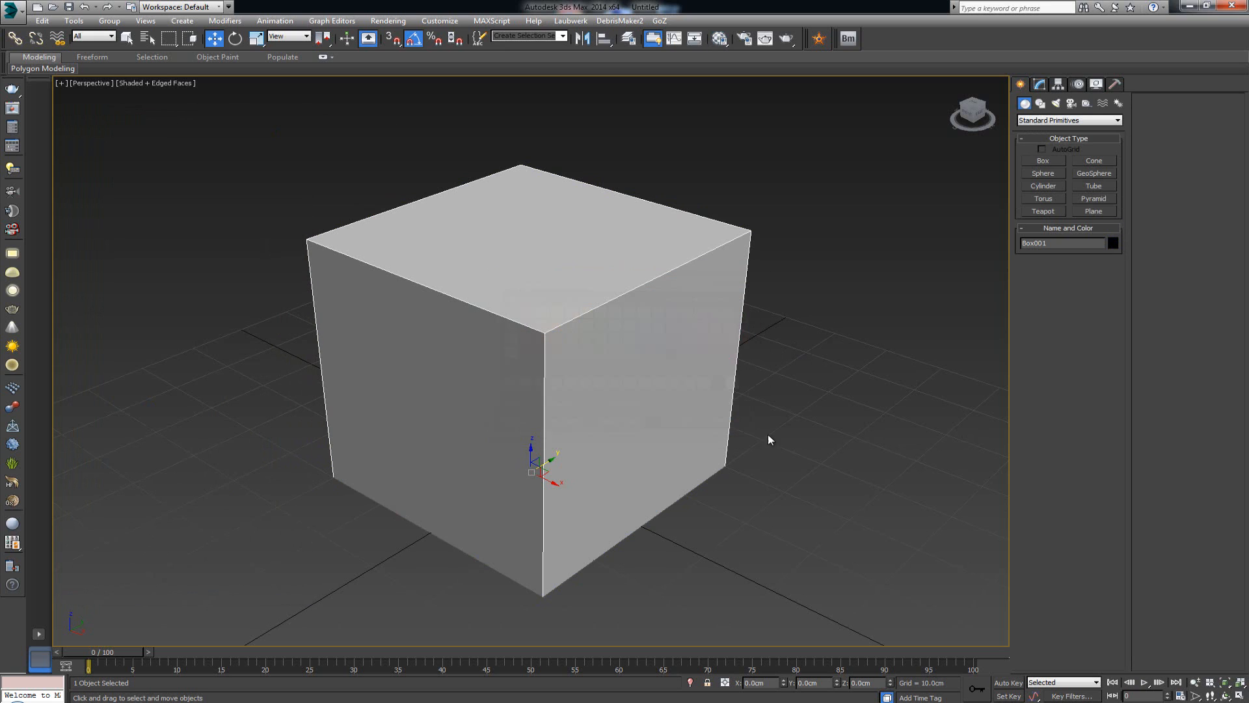
pyautogui.click(802, 451)
pyautogui.moveTo(802, 451); pyautogui.dragTo(716, 446, button='middle')
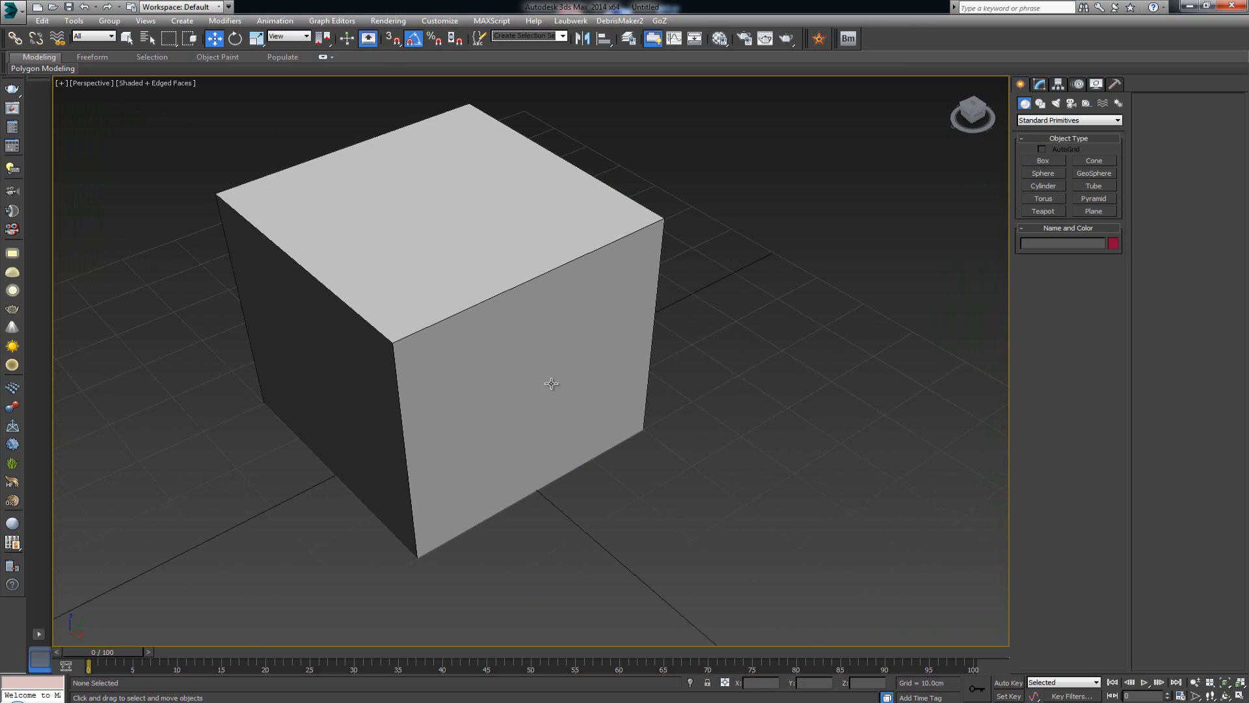
# - Create a Standard Primitives sphere with a radius of about 17.4 cm beside the box, near X 40, Y 0
pyautogui.click(573, 362)
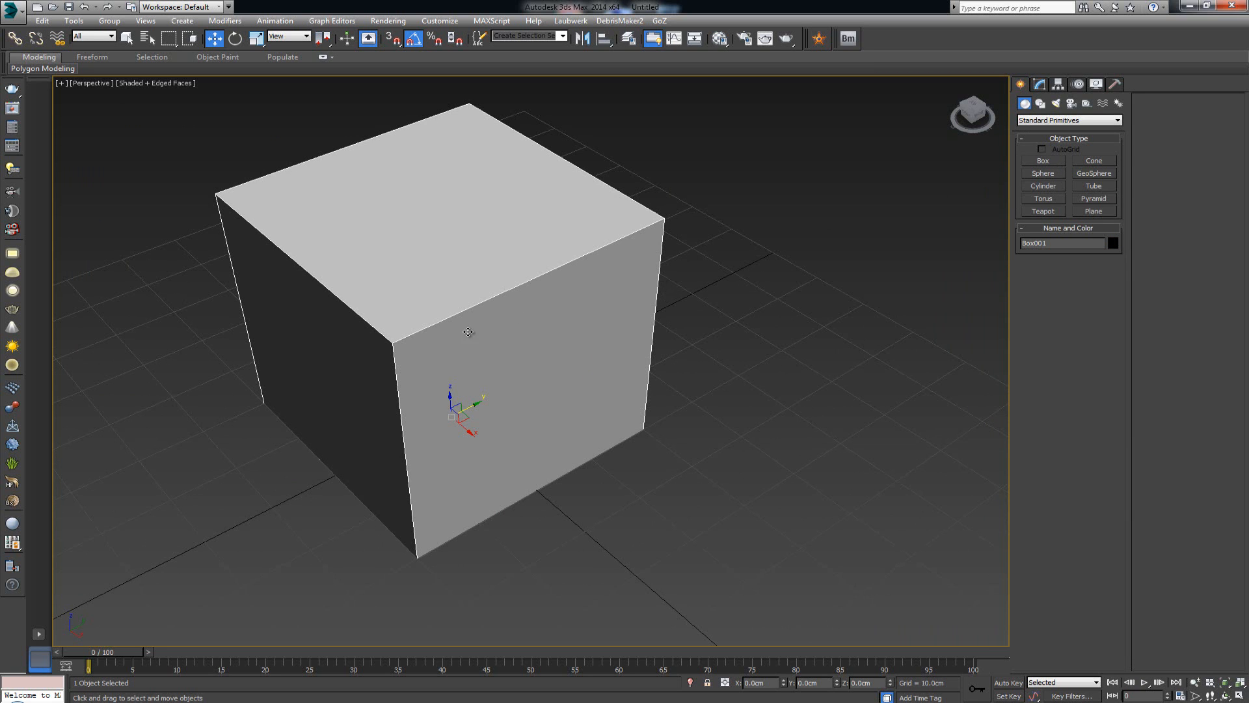
pyautogui.keyDown('alt'); pyautogui.moveTo(468, 332); pyautogui.dragTo(488, 338, button='middle'); pyautogui.keyUp('alt')
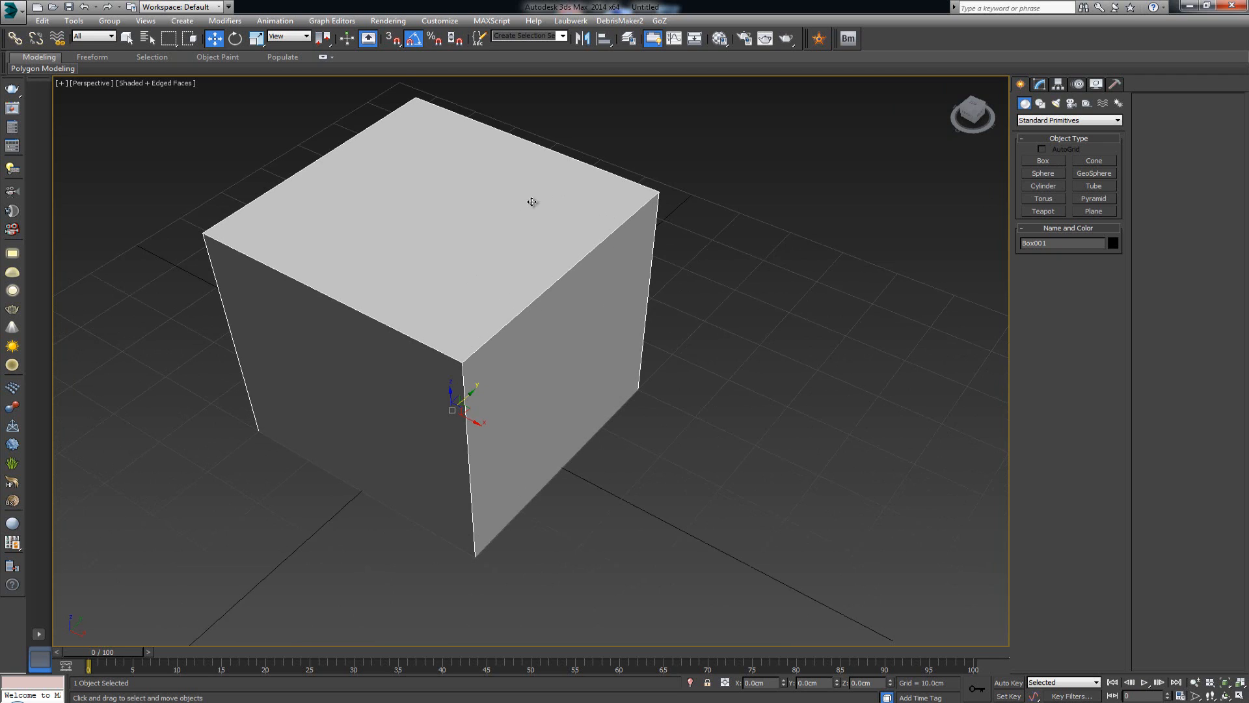
pyautogui.click(1042, 173)
pyautogui.moveTo(800, 492); pyautogui.dragTo(733, 458, button='middle')
pyautogui.moveTo(635, 499); pyautogui.dragTo(638, 412)
pyautogui.keyDown('alt'); pyautogui.moveTo(638, 445); pyautogui.dragTo(680, 473, button='middle'); pyautogui.keyUp('alt')
pyautogui.press('w')
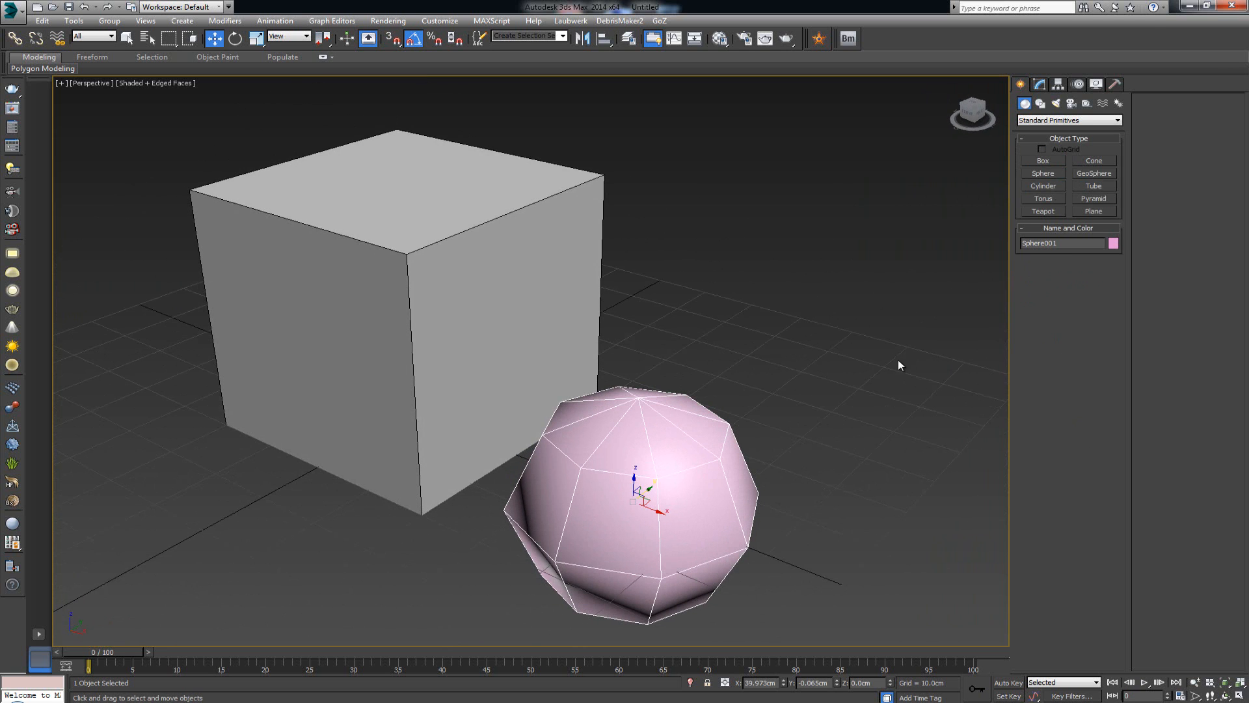
# - Try the sphere with 16 segments and with 36 segments
pyautogui.click(1039, 84)
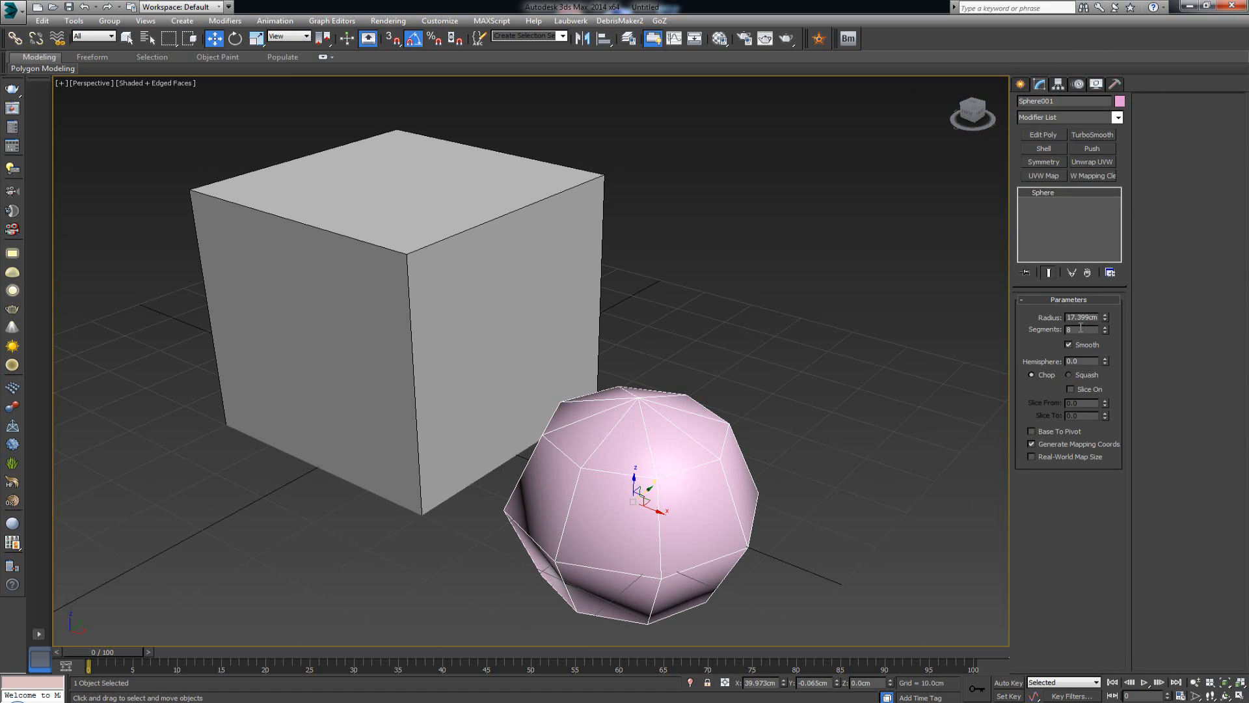
pyautogui.write('16')
pyautogui.press('Return')
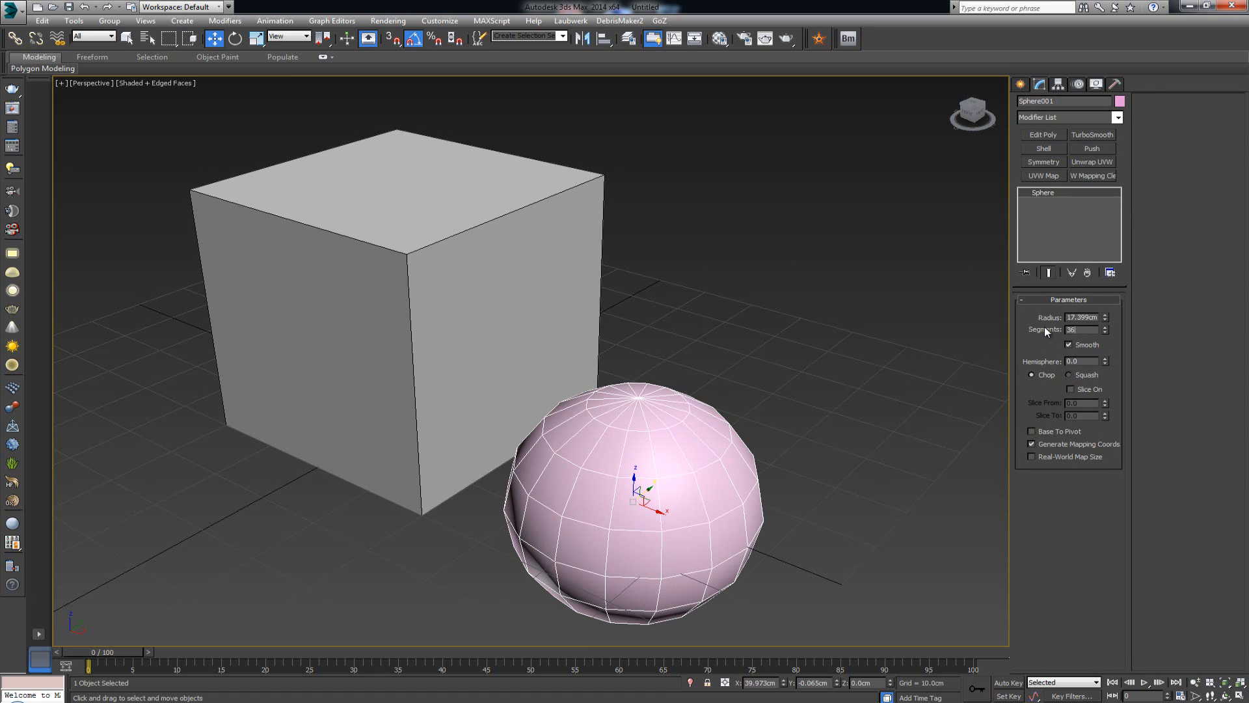
pyautogui.press('Return')
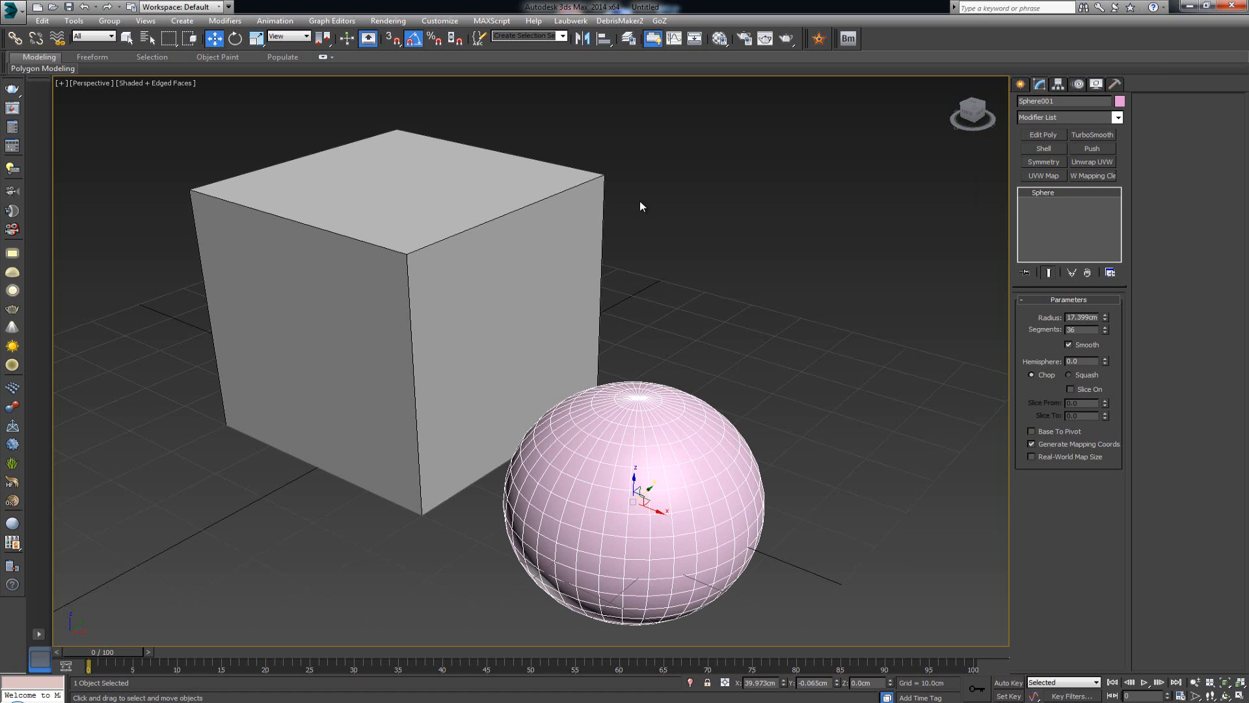
# - Examine the sphere's mesh and the box's faces from several angles, comparing their geometry
pyautogui.press('z')
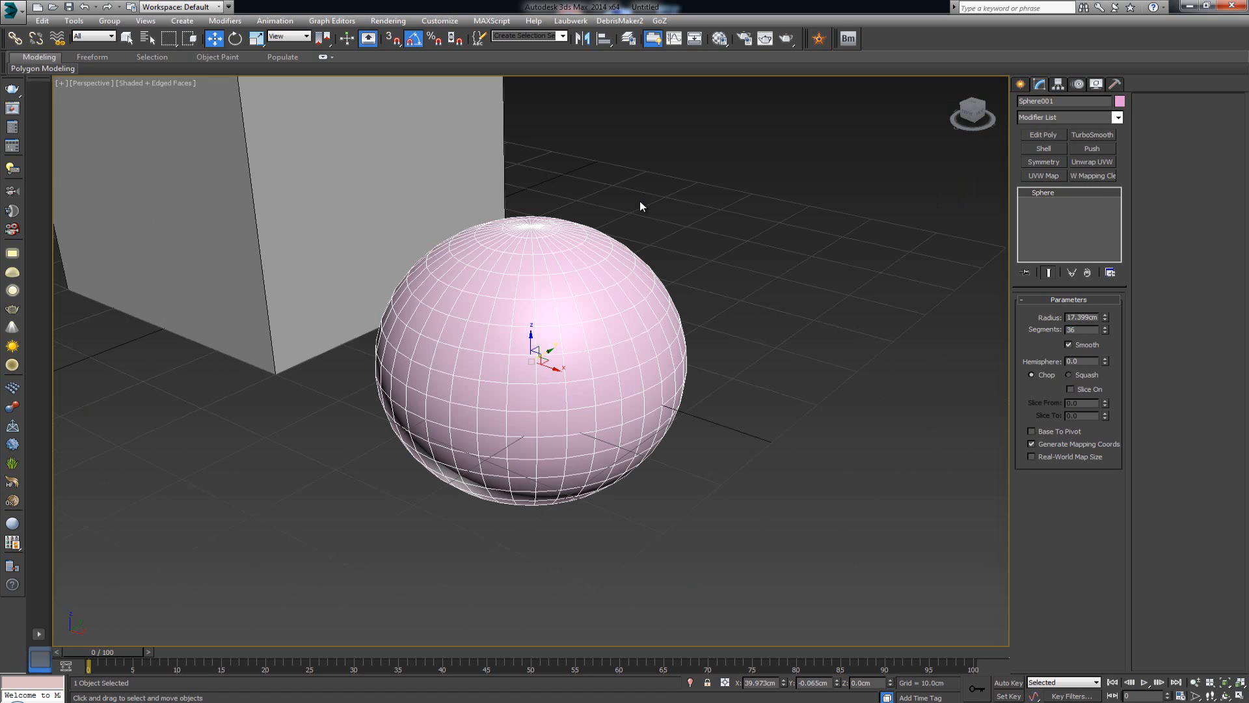
pyautogui.scroll(-2, 624, 227)
pyautogui.keyDown('alt'); pyautogui.moveTo(623, 260); pyautogui.dragTo(646, 278, button='middle'); pyautogui.keyUp('alt')
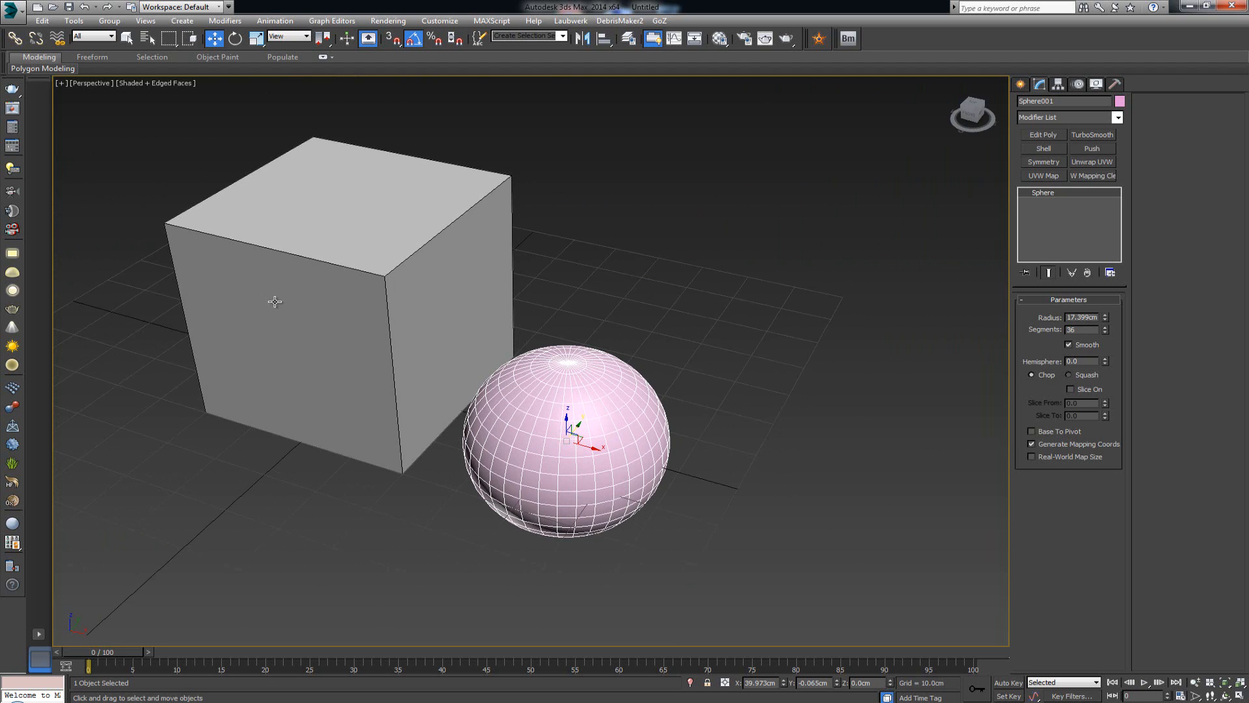
pyautogui.click(326, 338)
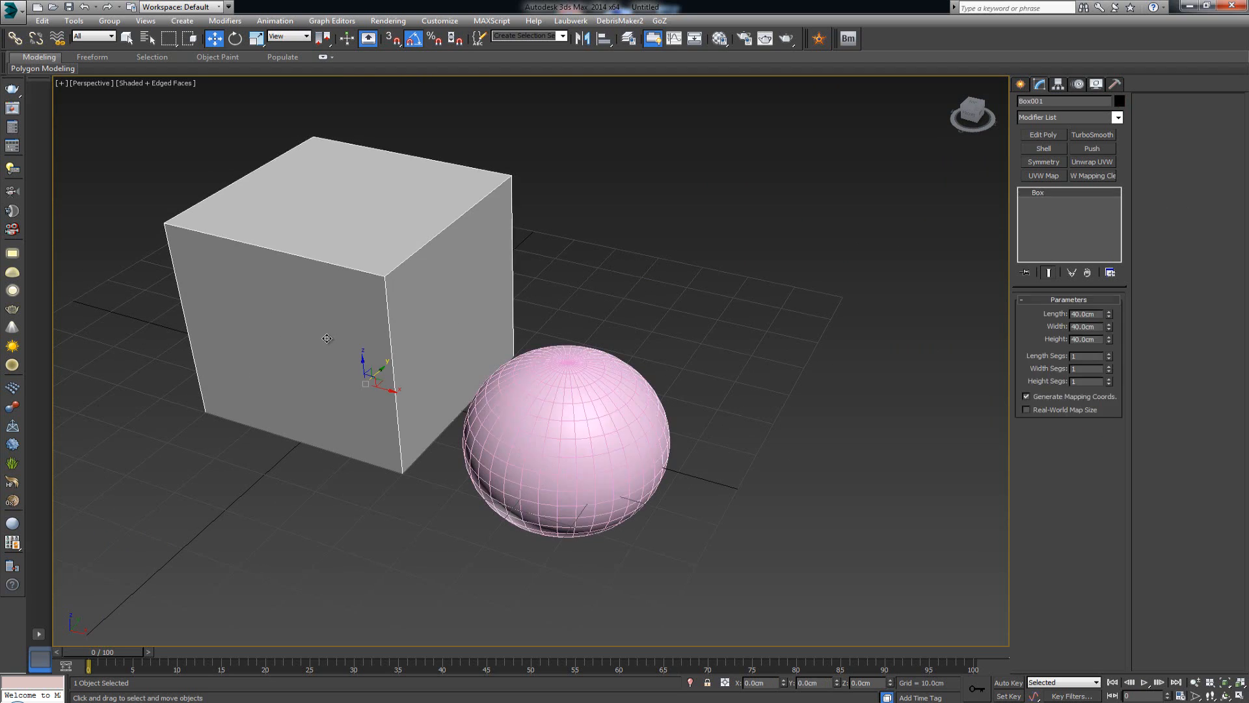
pyautogui.press('z')
pyautogui.keyDown('alt'); pyautogui.moveTo(516, 439); pyautogui.dragTo(553, 434, button='middle'); pyautogui.keyUp('alt')
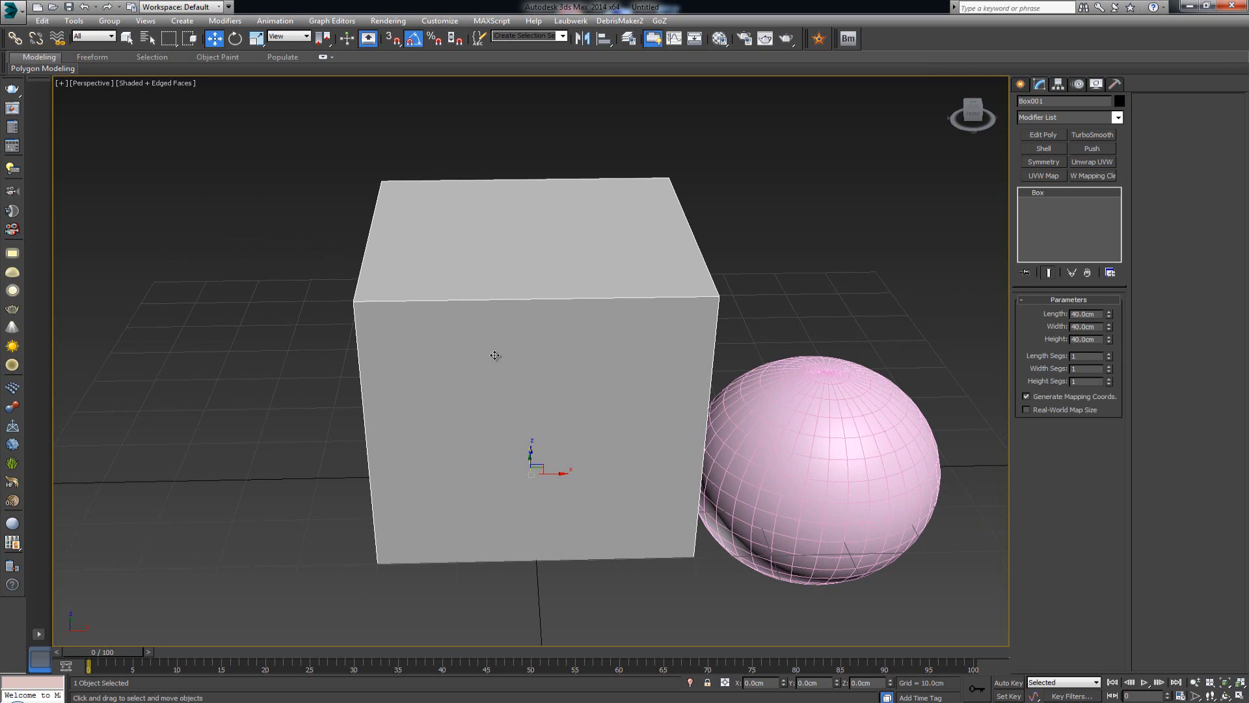
pyautogui.keyDown('alt'); pyautogui.moveTo(554, 377); pyautogui.dragTo(647, 309, button='middle'); pyautogui.keyUp('alt')
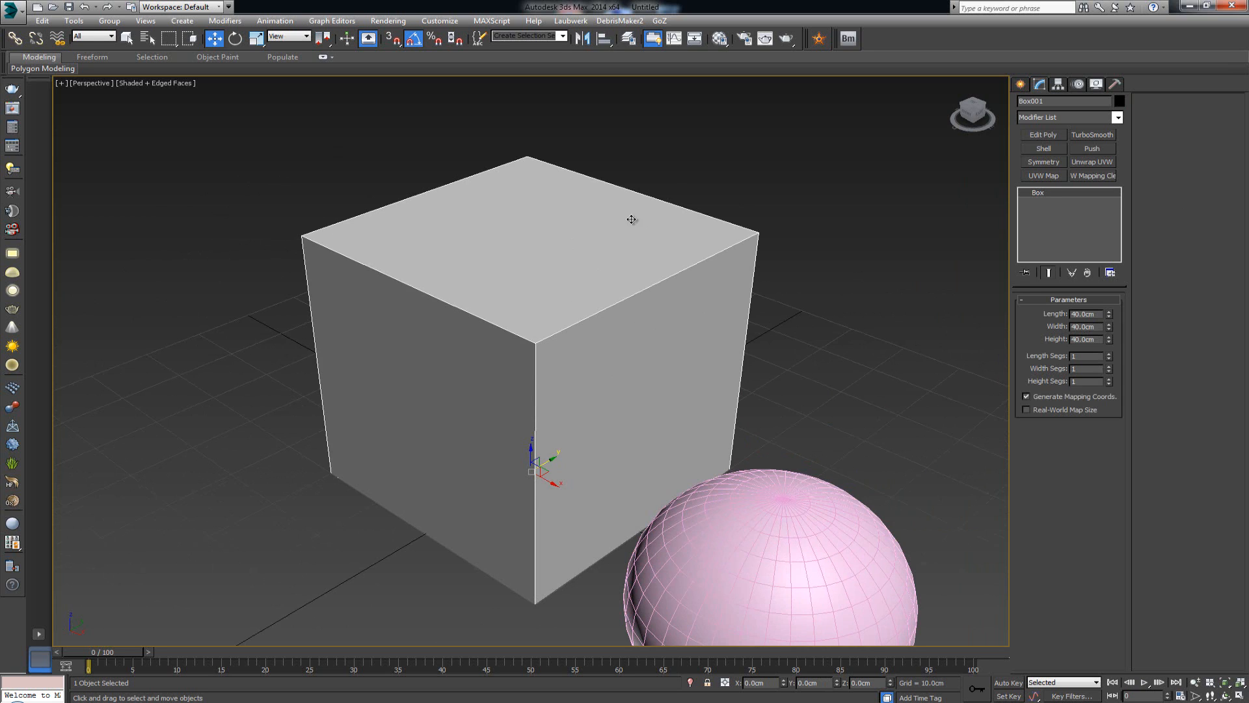
# - Move the sphere in front of the box's front face, to about X -7.5, Y -27.7, Z 16.5 cm
pyautogui.moveTo(684, 411); pyautogui.dragTo(672, 340, button='middle')
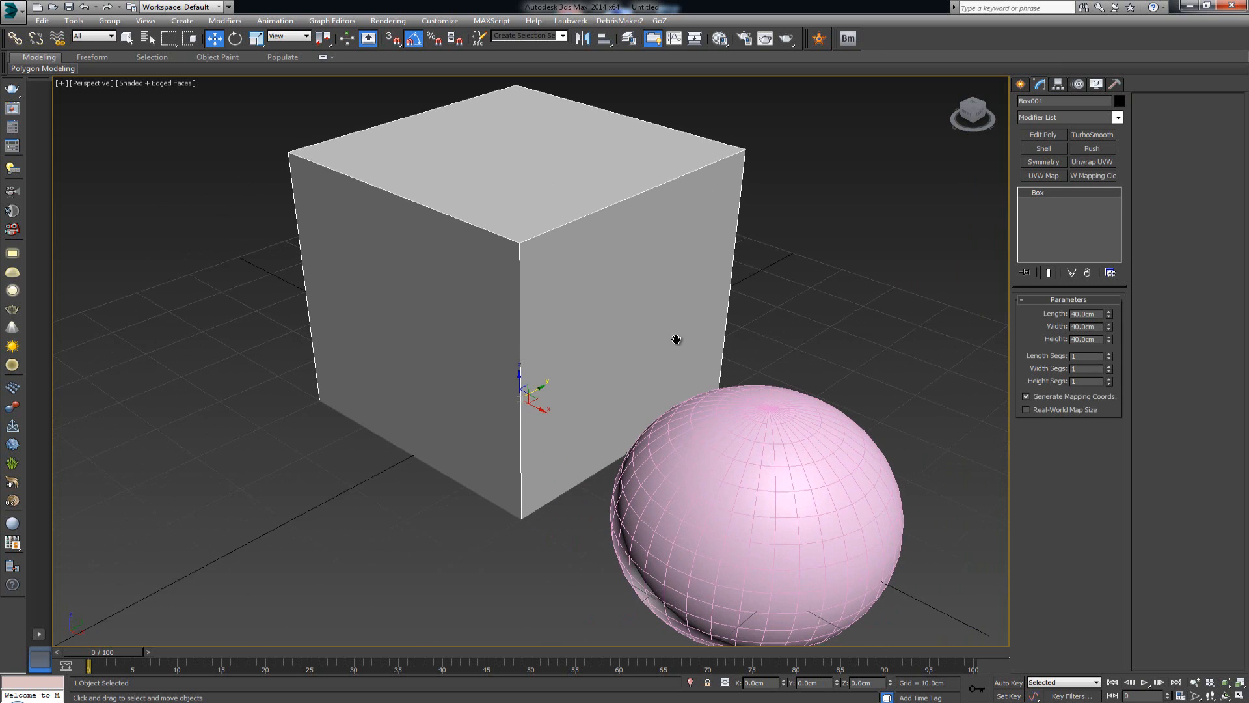
pyautogui.click(758, 480)
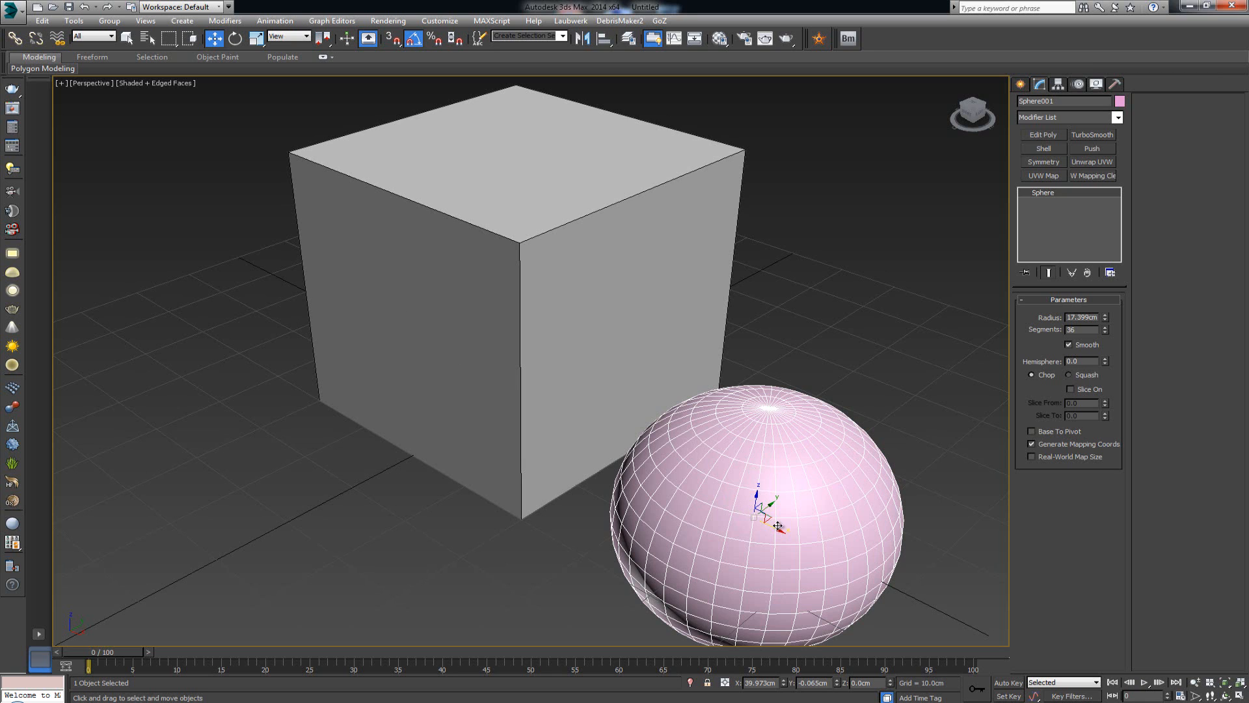
pyautogui.moveTo(748, 518); pyautogui.dragTo(309, 343)
# - Centre the sphere on the box's face in the Front view, at about X 0 and Z 20.7 cm
pyautogui.hotkey('alt', 'w')
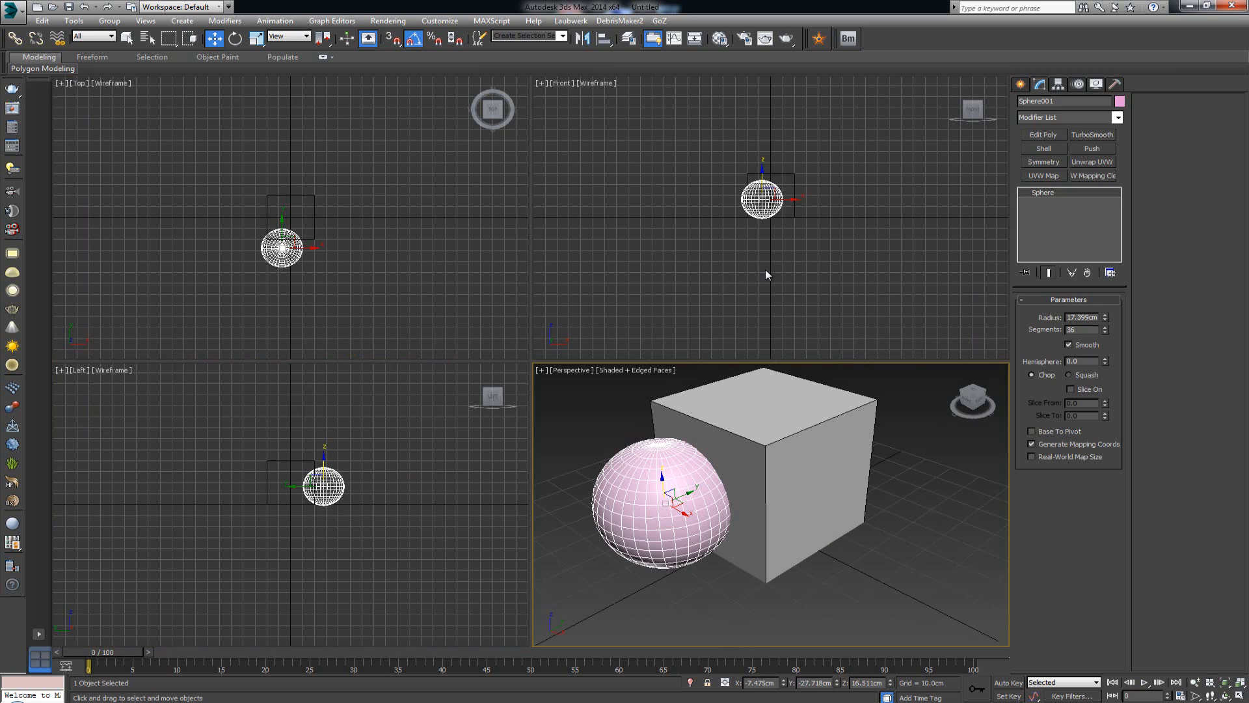
pyautogui.rightClick(765, 270)
pyautogui.press('z')
pyautogui.hotkey('alt', 'w')
pyautogui.moveTo(815, 298); pyautogui.dragTo(737, 353, button='middle')
pyautogui.scroll(-1, 736, 353)
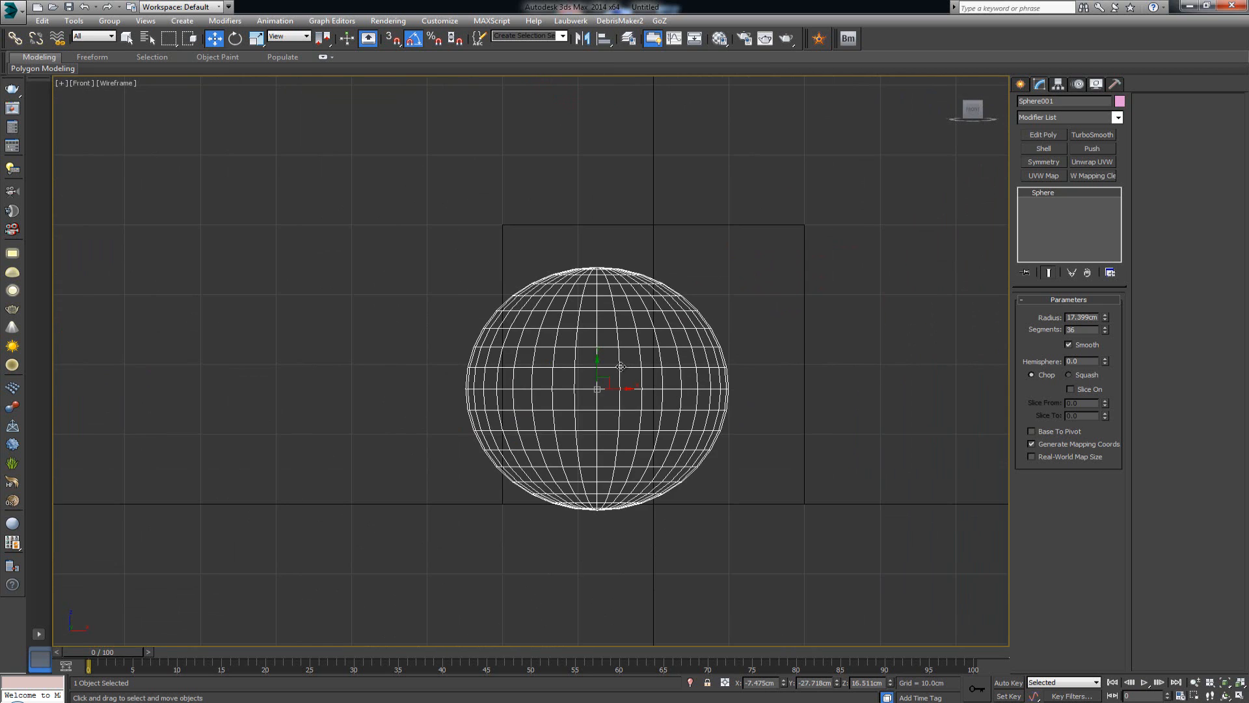
pyautogui.moveTo(613, 377); pyautogui.dragTo(664, 349)
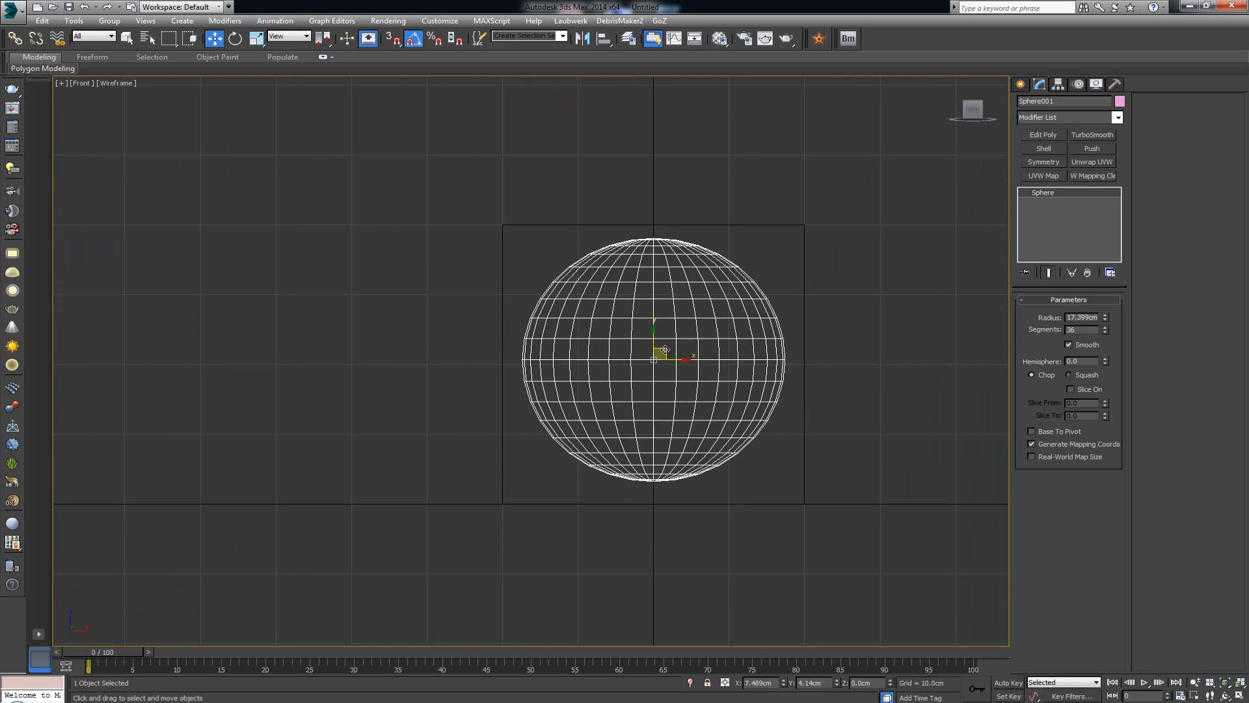
pyautogui.hotkey('alt', 'w')
pyautogui.rightClick(634, 397)
pyautogui.hotkey('alt', 'w')
pyautogui.moveTo(627, 367)
pyautogui.keyDown('alt'); pyautogui.mouseDown(button='middle')
pyautogui.moveTo(634, 384)
pyautogui.moveTo(640, 342)
pyautogui.moveTo(633, 363)
pyautogui.mouseUp(button='middle'); pyautogui.keyUp('alt')
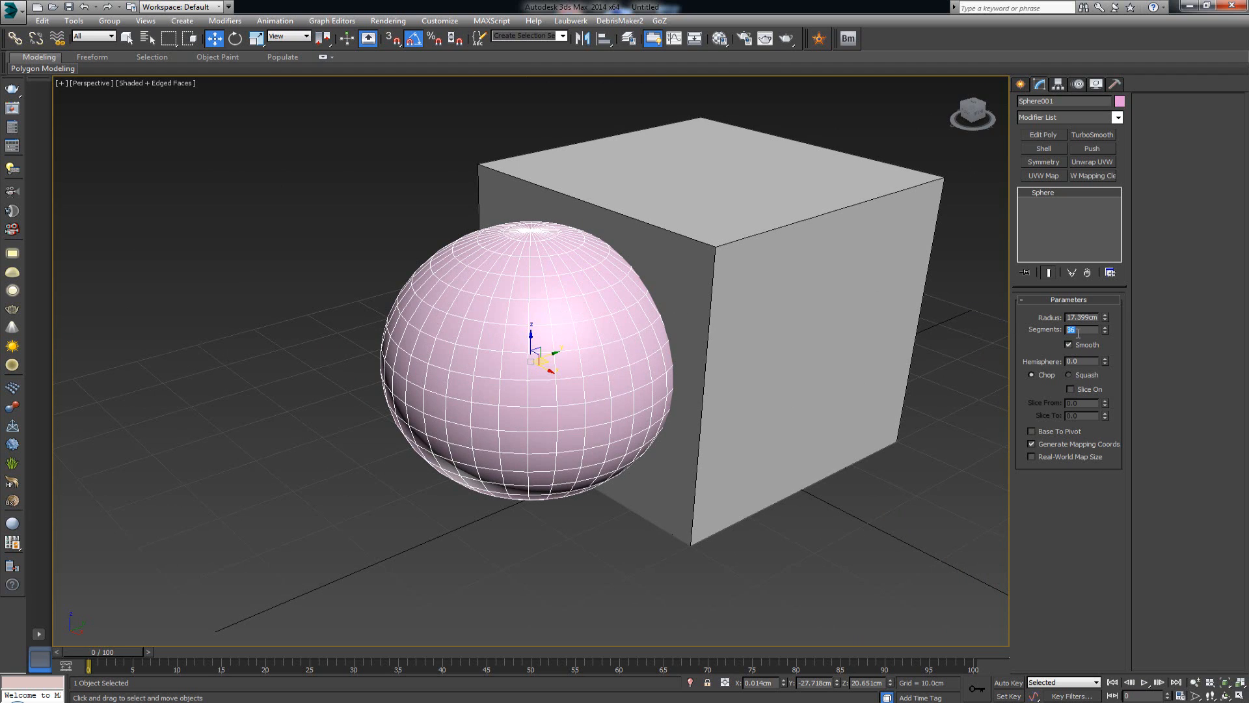
# - Set the sphere's segments to 8 and rotate the sphere into a tilted orientation
pyautogui.press('Return')
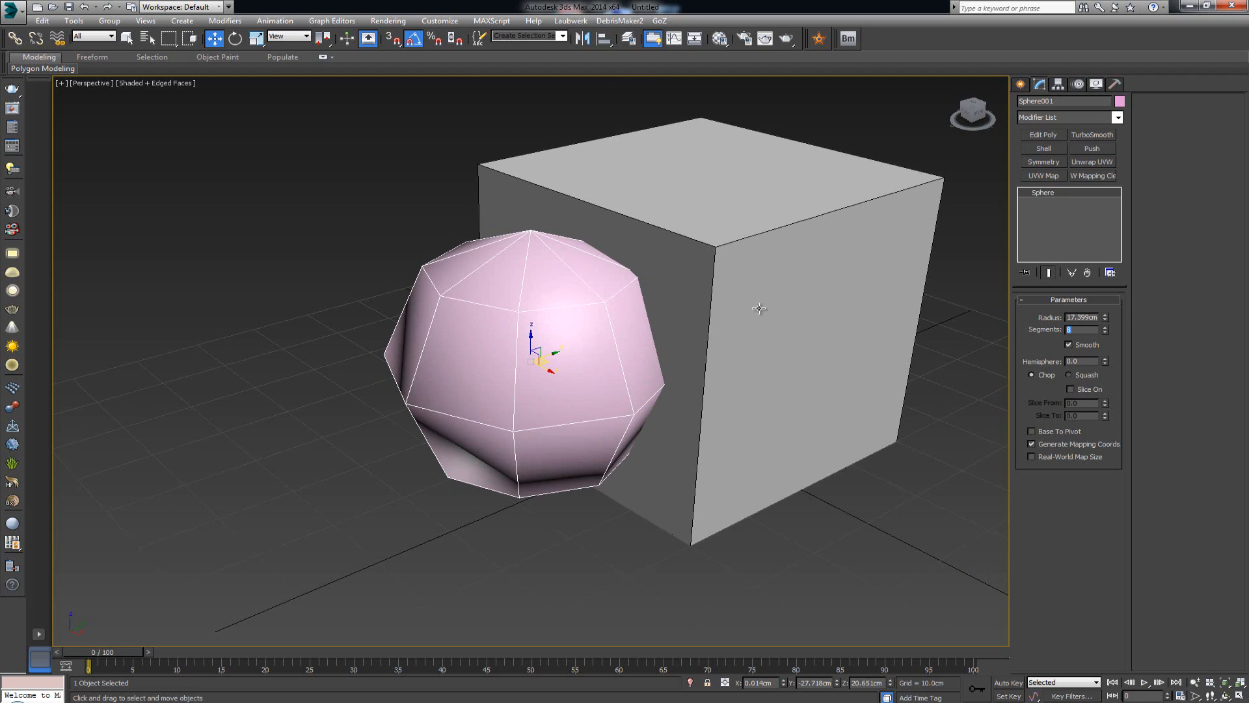
pyautogui.moveTo(598, 347)
pyautogui.keyDown('alt'); pyautogui.mouseDown(button='middle')
pyautogui.moveTo(649, 352)
pyautogui.moveTo(654, 330)
pyautogui.moveTo(581, 334)
pyautogui.mouseUp(button='middle'); pyautogui.keyUp('alt')
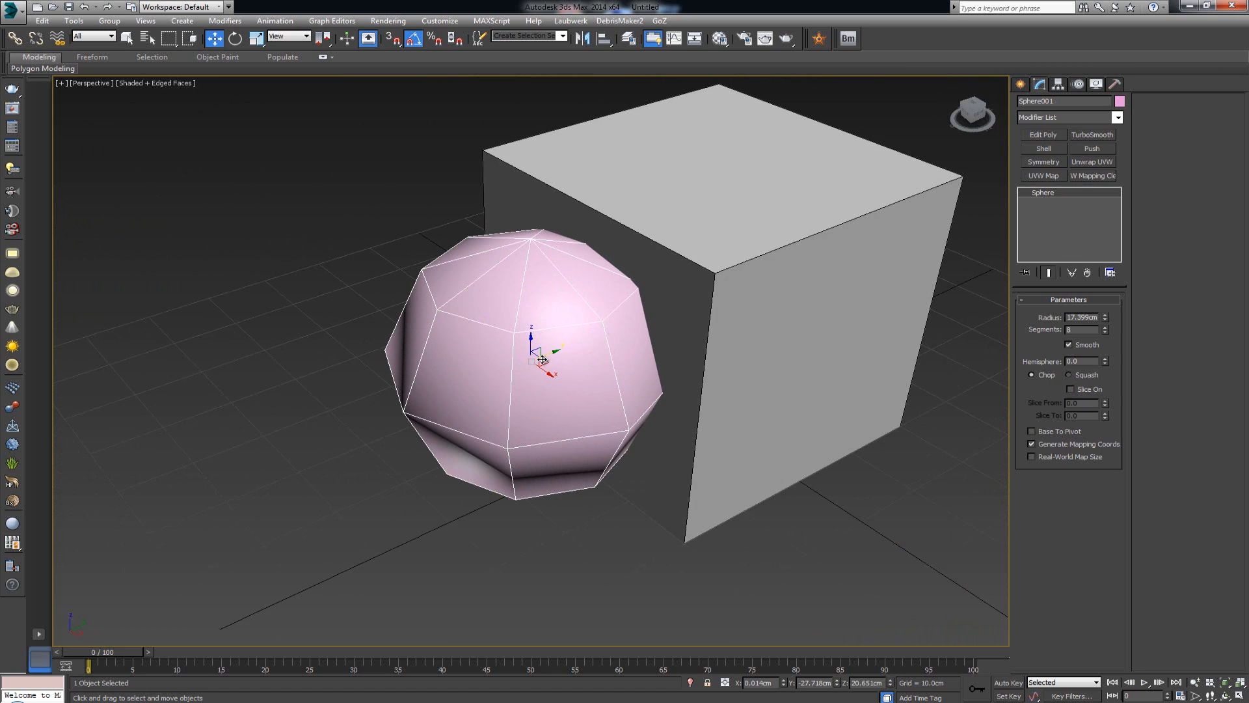
pyautogui.moveTo(529, 350); pyautogui.dragTo(523, 345, button='middle')
pyautogui.press('e')
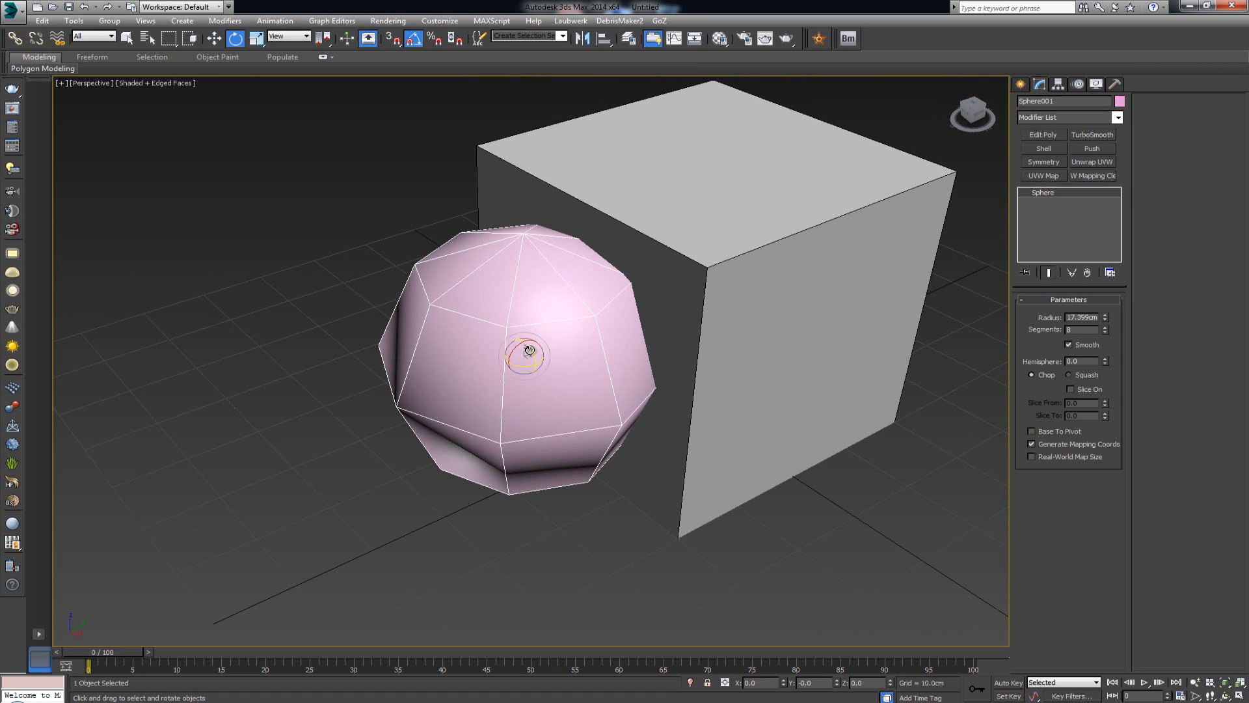
pyautogui.moveTo(515, 354)
pyautogui.mouseDown()
pyautogui.moveTo(596, 334)
pyautogui.moveTo(531, 359)
pyautogui.mouseUp()
# - Clone the sphere as one independent copy, placed away from the box at about X 51.9, Y -29.8 cm
pyautogui.press('w')
pyautogui.moveTo(572, 326); pyautogui.dragTo(552, 305, button='middle')
pyautogui.scroll(-3, 553, 305)
pyautogui.keyDown('shift'); pyautogui.moveTo(514, 335); pyautogui.dragTo(756, 475); pyautogui.keyUp('shift')
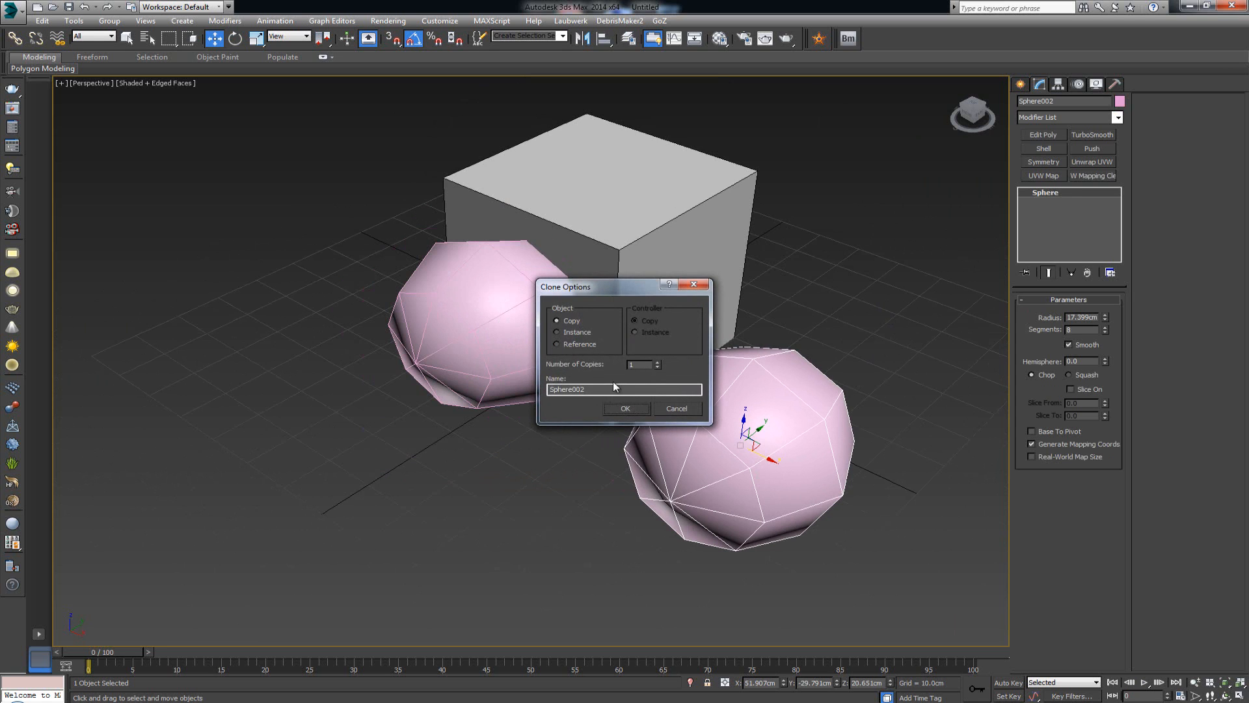
pyautogui.click(628, 408)
pyautogui.moveTo(628, 408)
pyautogui.keyDown('alt'); pyautogui.mouseDown(button='middle')
pyautogui.moveTo(563, 371)
pyautogui.moveTo(529, 376)
pyautogui.moveTo(525, 296)
pyautogui.moveTo(490, 268)
pyautogui.mouseUp(button='middle'); pyautogui.keyUp('alt')
# - Subtract the original sphere, which overlaps the box's face, from the box with a ProBoolean using Apply Operand Material
pyautogui.click(523, 292)
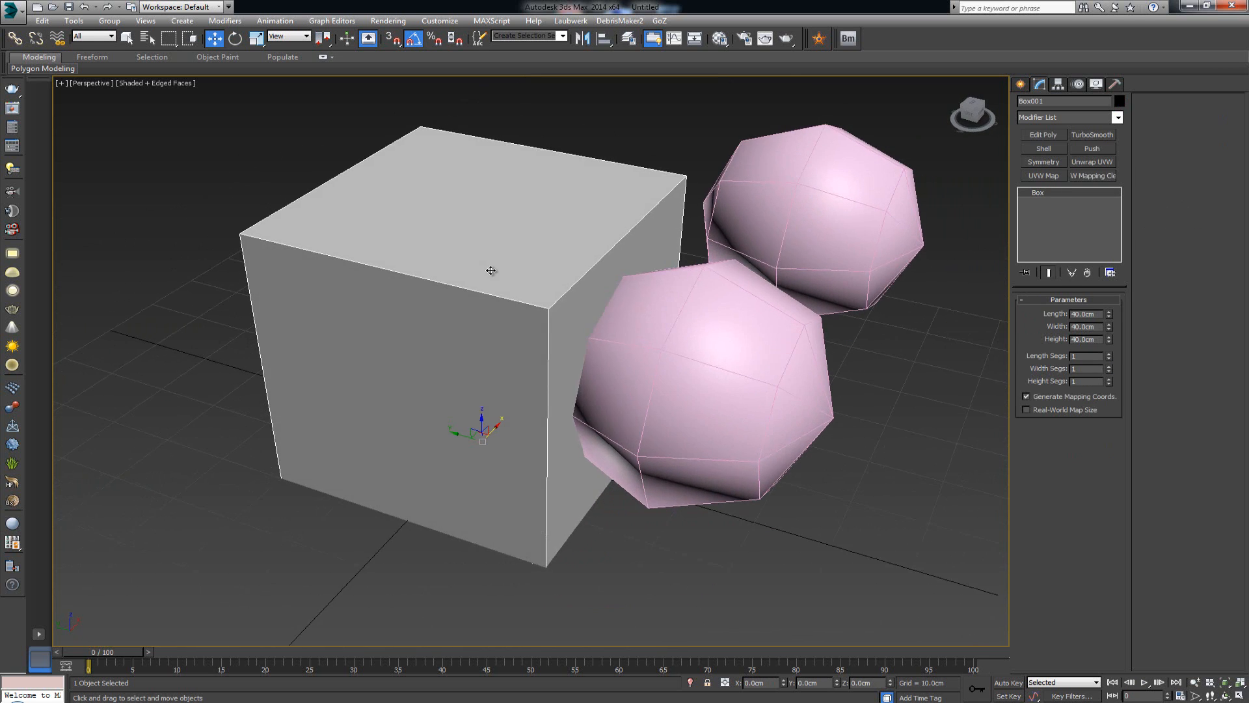
pyautogui.click(1020, 85)
pyautogui.click(1054, 121)
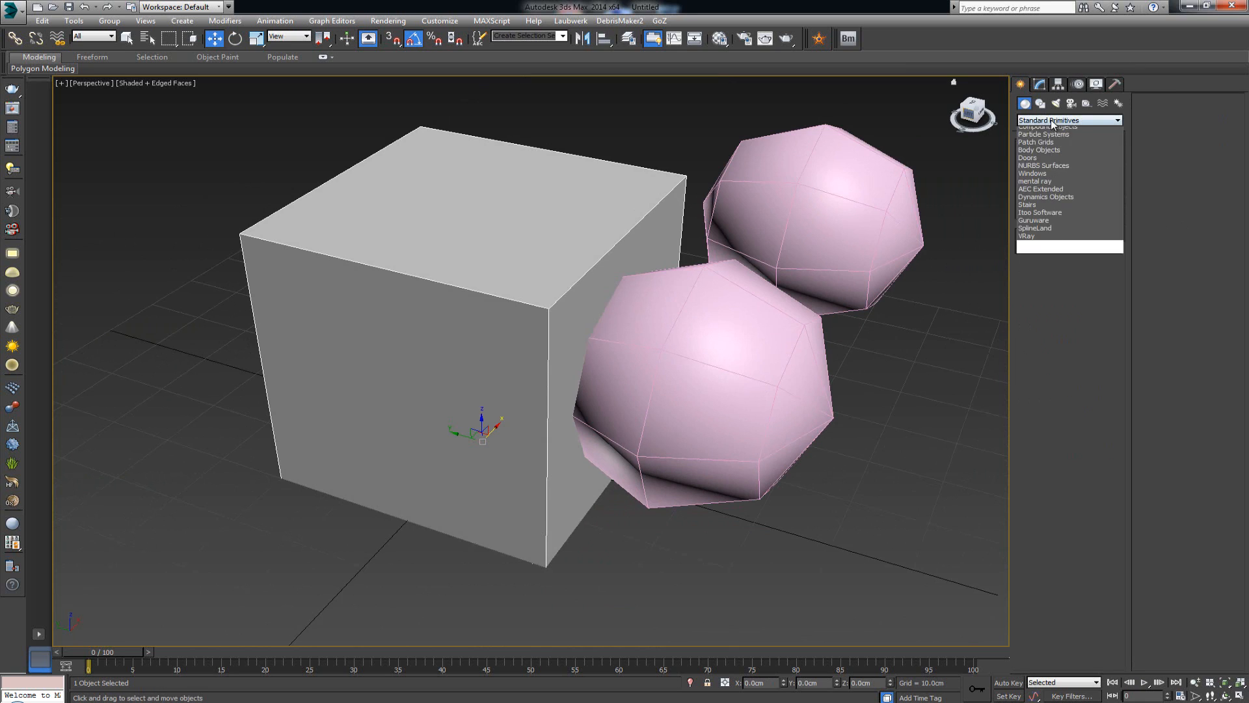
pyautogui.click(1055, 144)
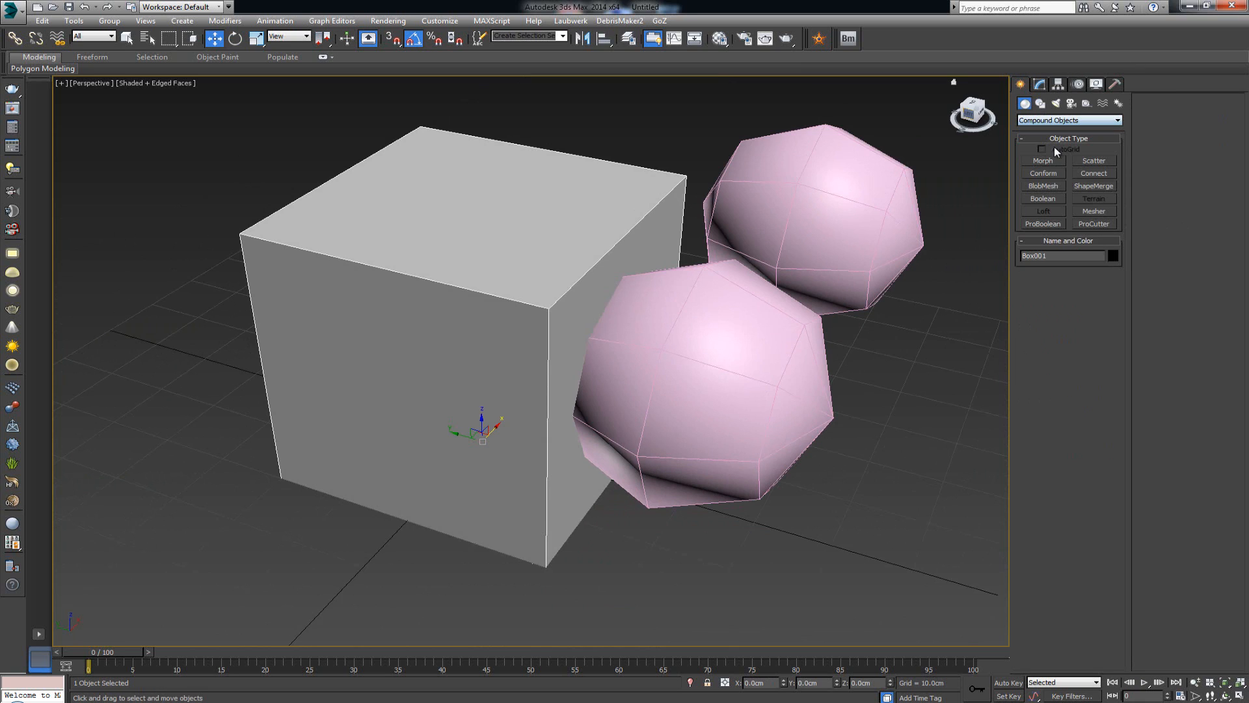
pyautogui.click(1043, 224)
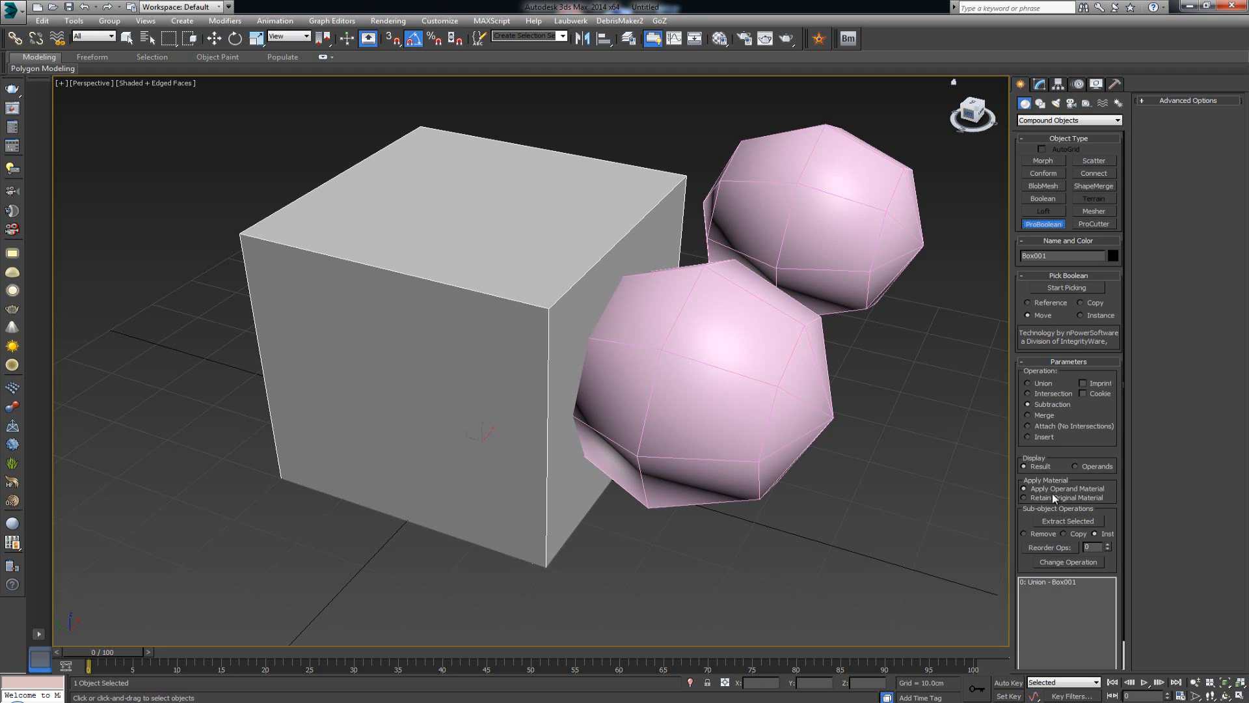
pyautogui.click(1084, 286)
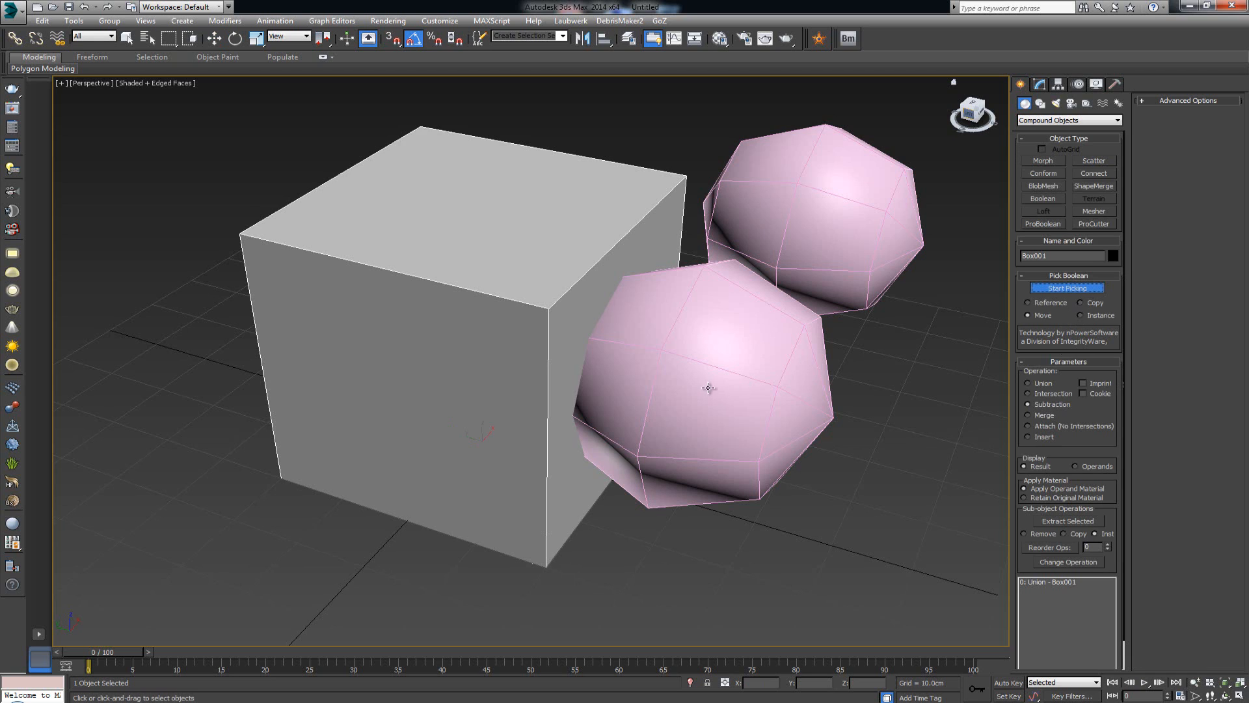
pyautogui.click(709, 352)
pyautogui.press('w')
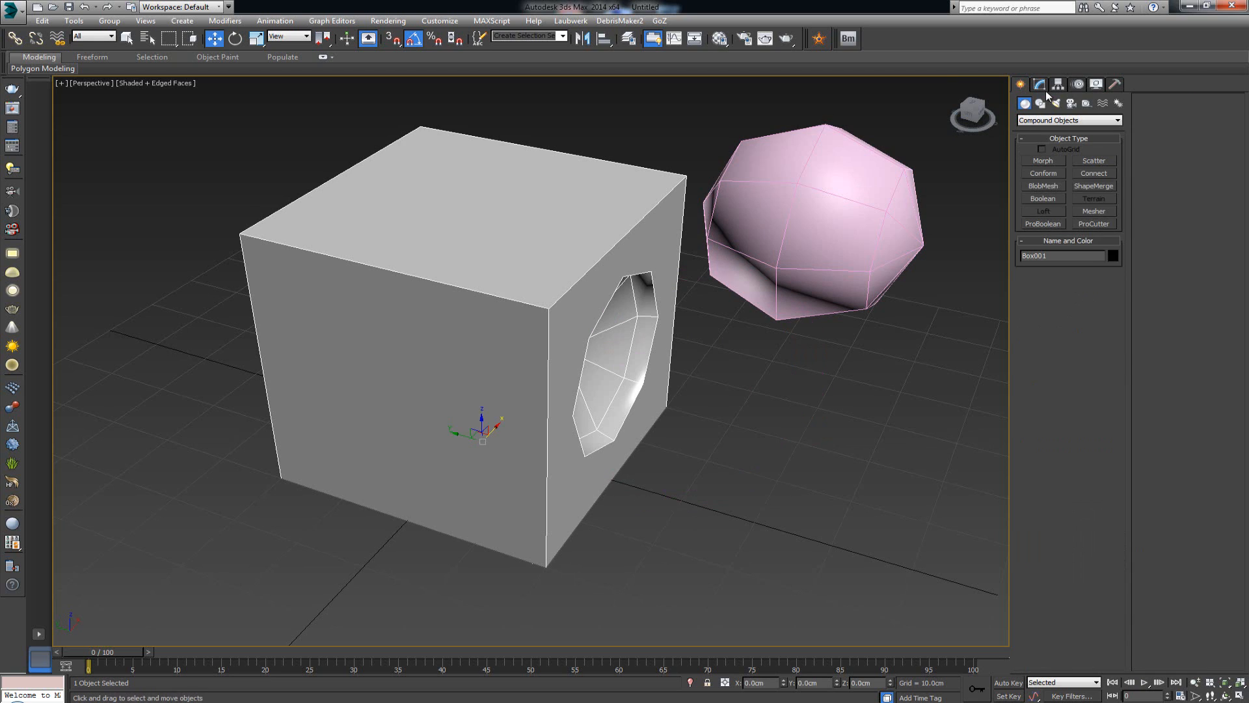
# - Move the subtracted sphere operand of the ProBoolean along Y to about -20 cm on the box's front face
pyautogui.click(1046, 89)
pyautogui.keyDown('alt'); pyautogui.moveTo(767, 367); pyautogui.dragTo(714, 372, button='middle'); pyautogui.keyUp('alt')
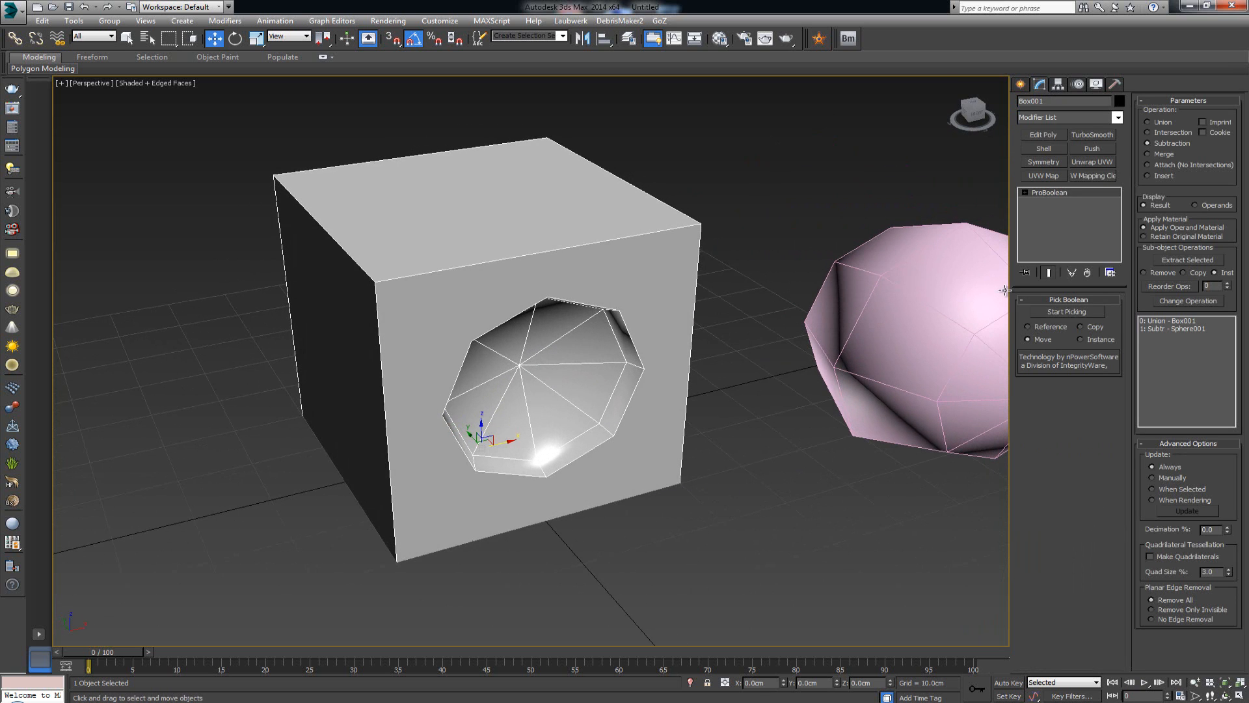
pyautogui.keyDown('alt'); pyautogui.moveTo(595, 389); pyautogui.dragTo(956, 314, button='middle'); pyautogui.keyUp('alt')
pyautogui.click(1179, 329)
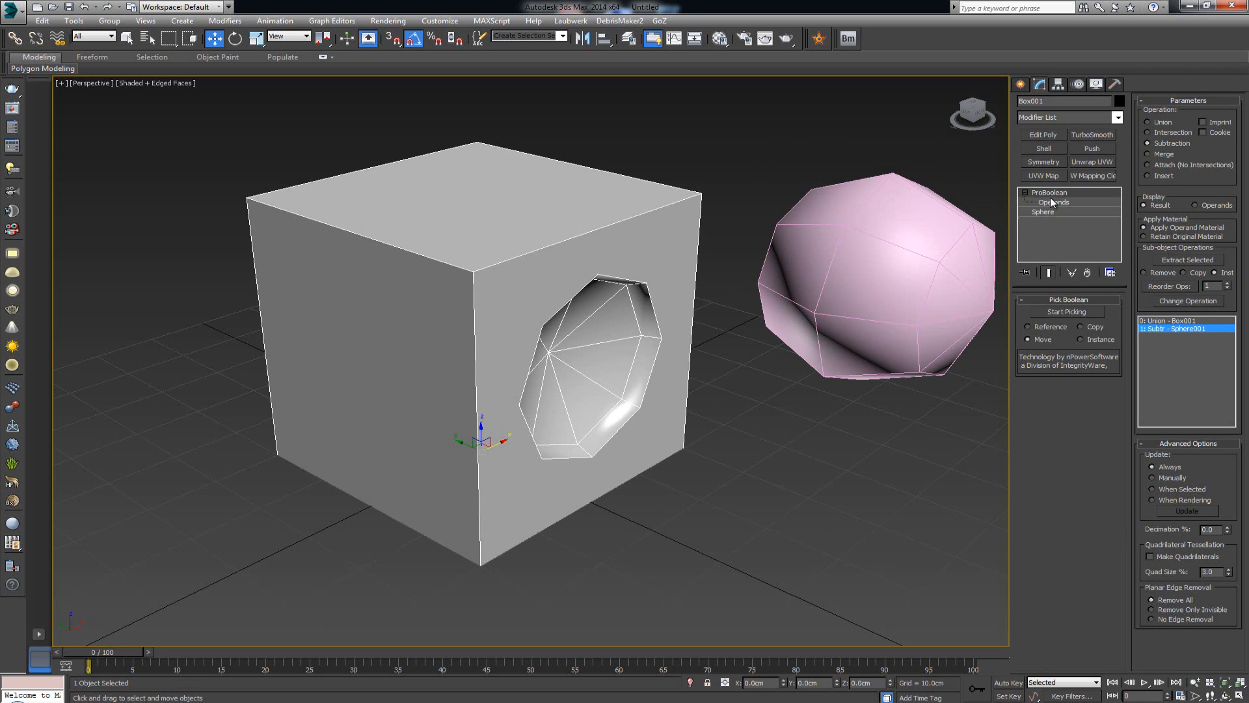
pyautogui.click(1054, 202)
pyautogui.moveTo(640, 388); pyautogui.dragTo(570, 365)
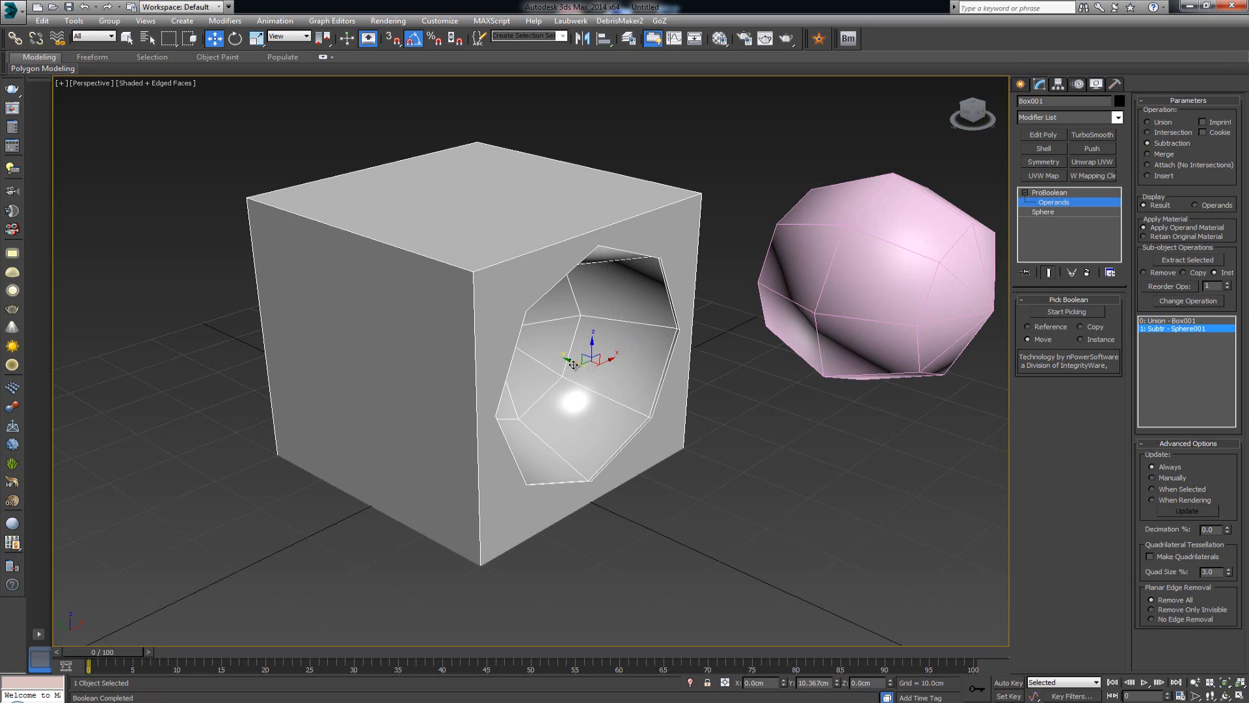
pyautogui.scroll(6, 639, 416)
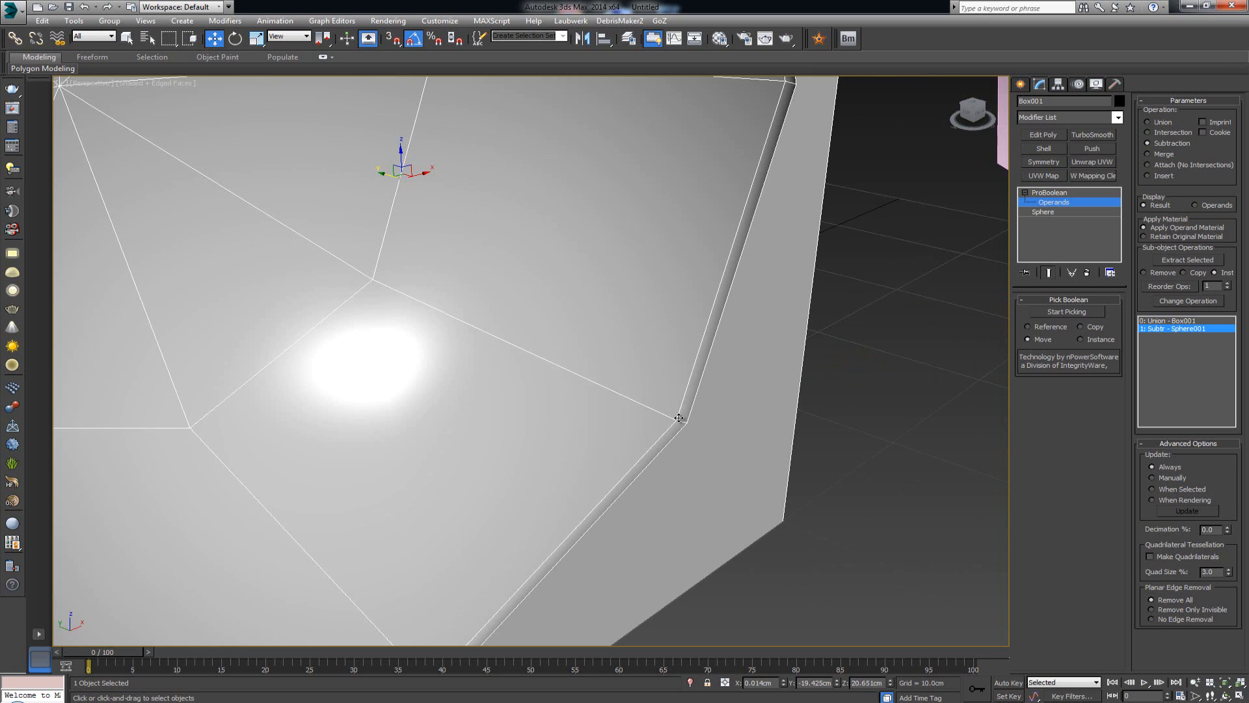
pyautogui.scroll(-4, 679, 429)
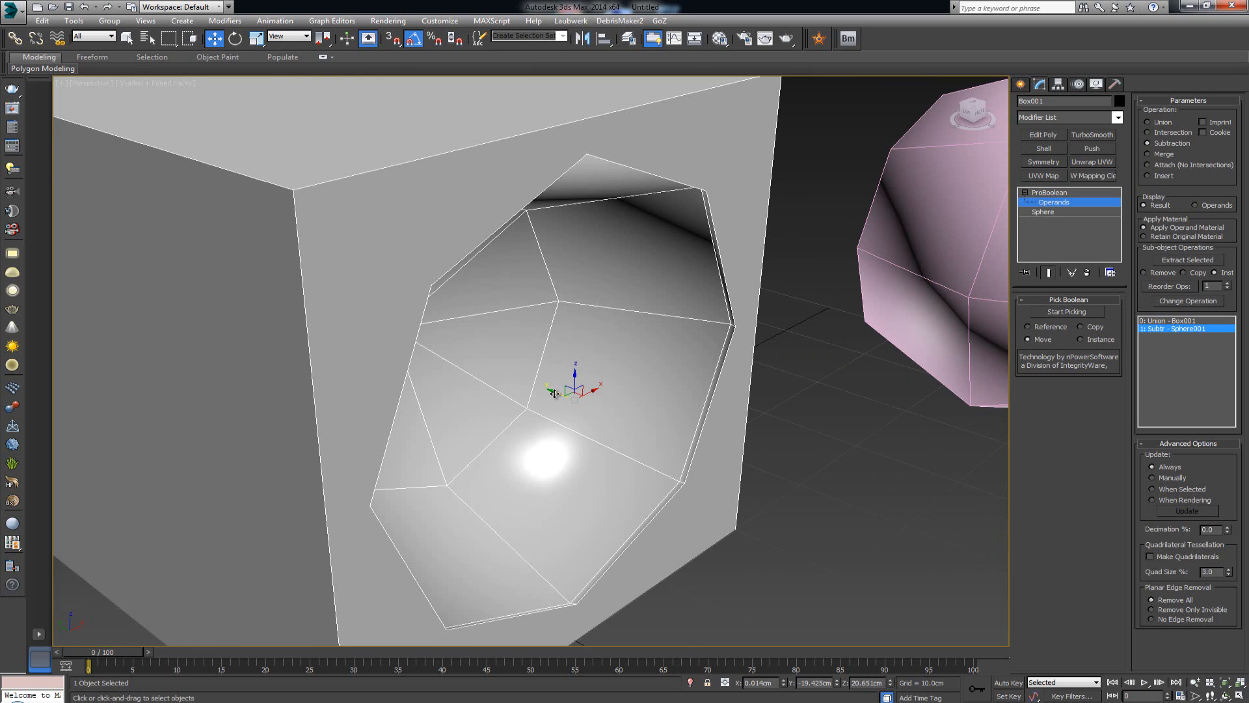
pyautogui.moveTo(554, 393); pyautogui.dragTo(558, 394)
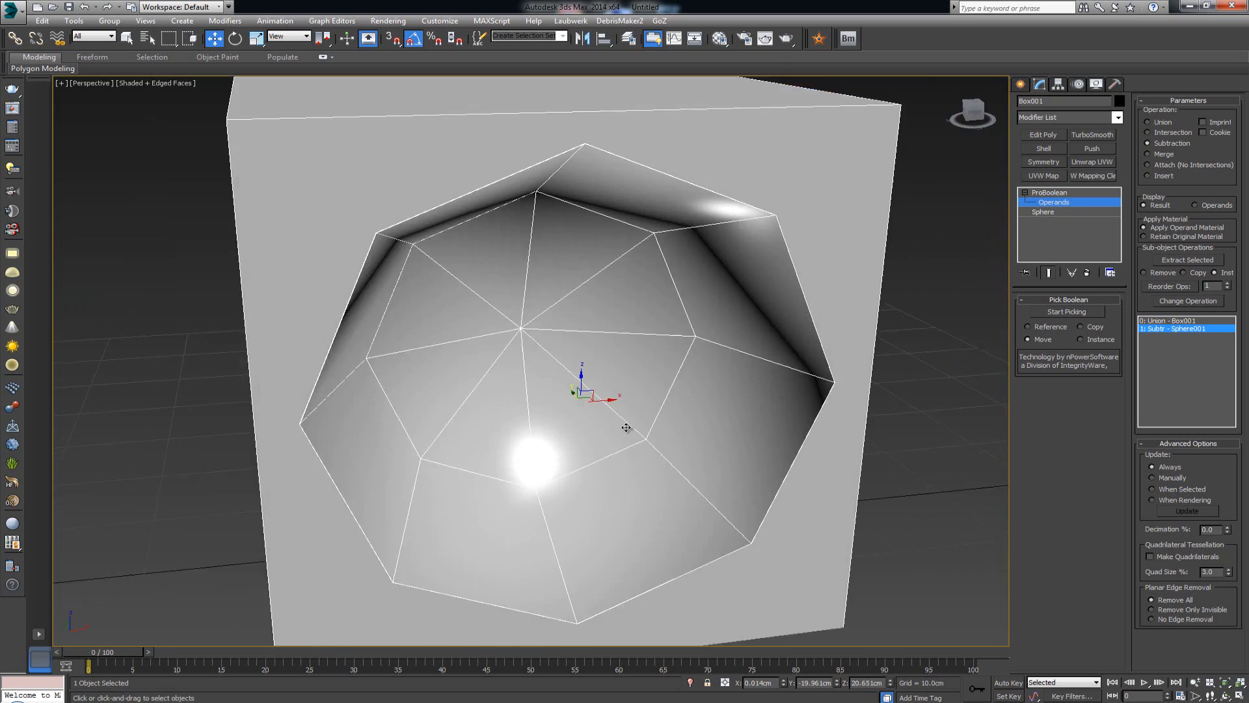
# - Move the separate pink sphere onto the box's upper side edge, at about X 20.2, Y 5.9, Z 40 cm
pyautogui.keyDown('alt'); pyautogui.moveTo(625, 427); pyautogui.dragTo(554, 431, button='middle'); pyautogui.keyUp('alt')
pyautogui.scroll(-4, 714, 421)
pyautogui.keyDown('alt'); pyautogui.moveTo(713, 421); pyautogui.dragTo(475, 350, button='middle'); pyautogui.keyUp('alt')
pyautogui.scroll(5, 369, 311)
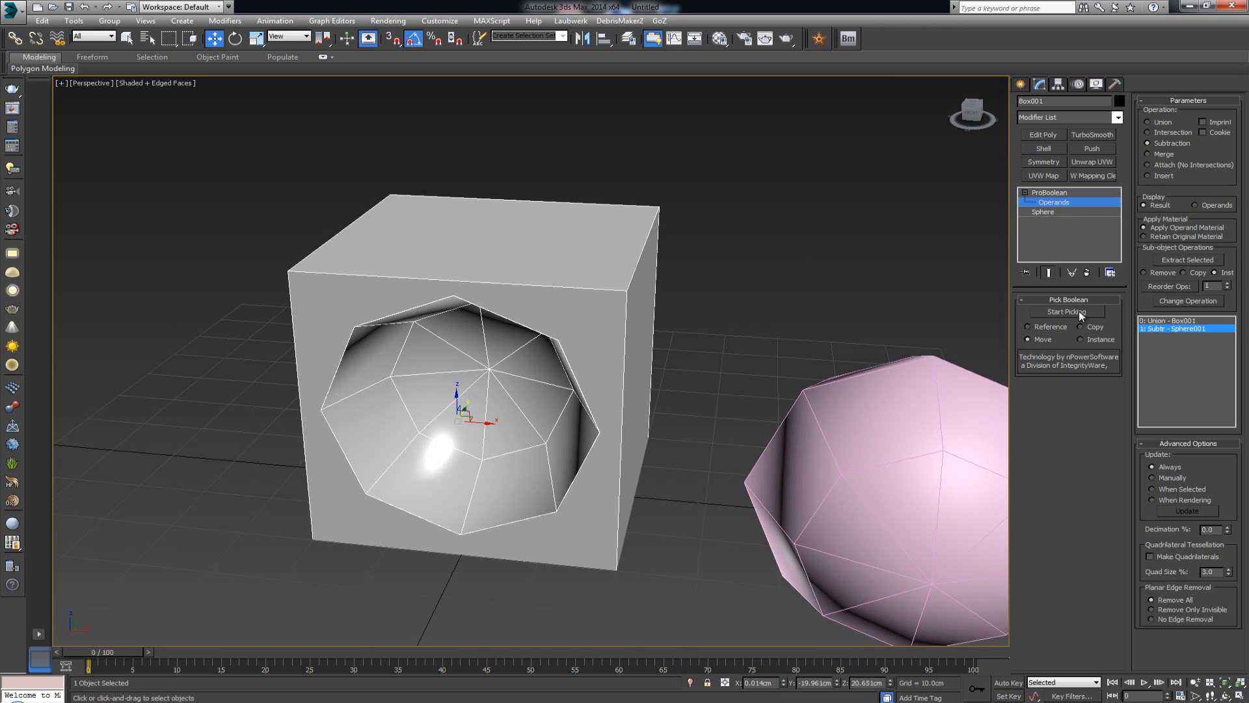
pyautogui.rightClick(752, 357)
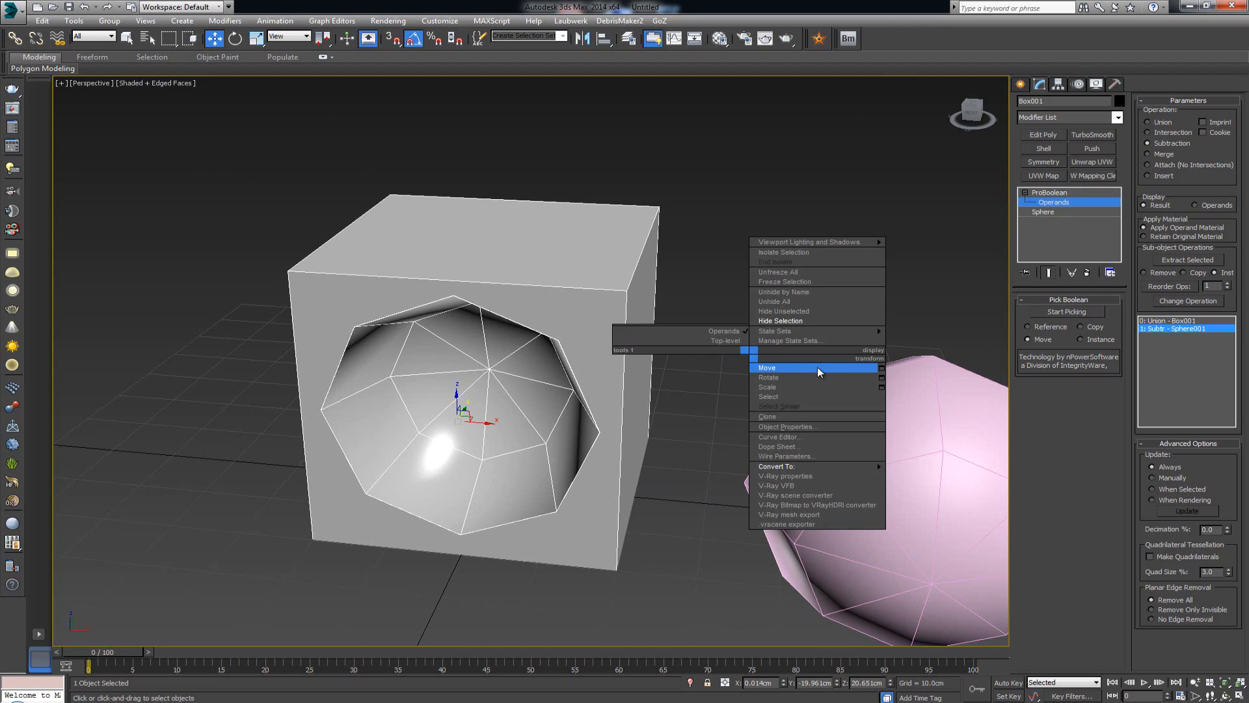
pyautogui.rightClick(829, 342)
pyautogui.click(798, 408)
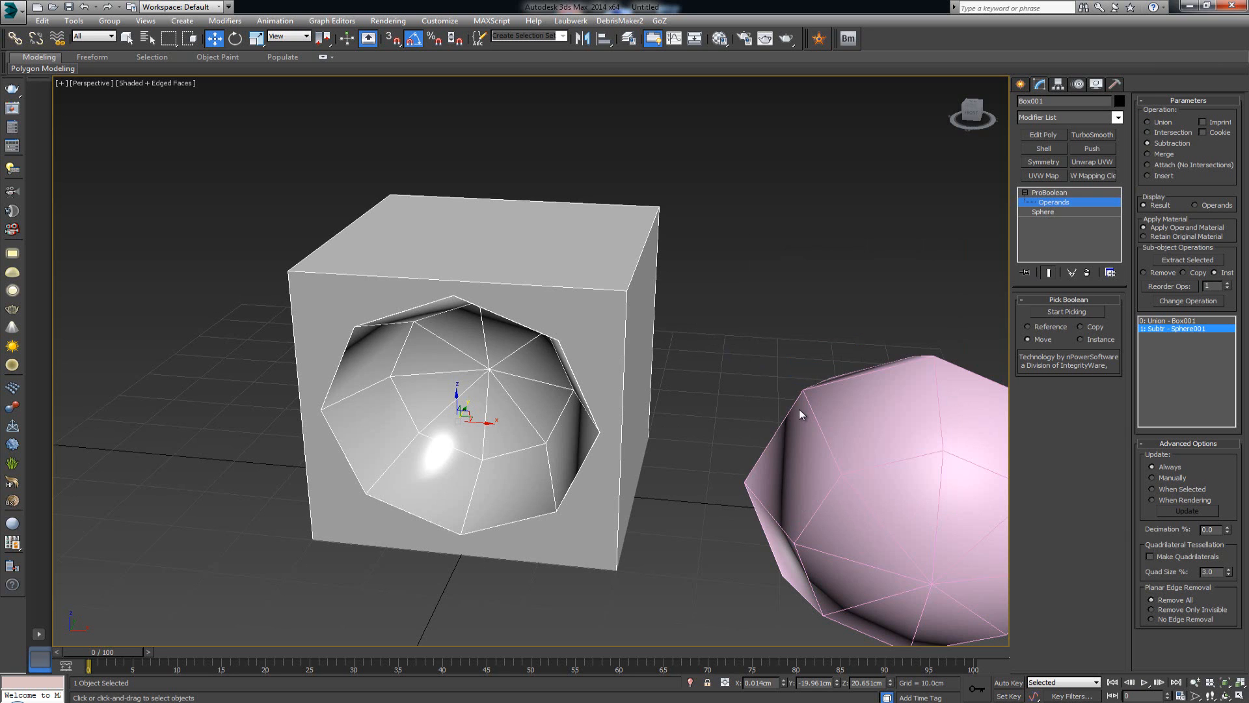
pyautogui.click(918, 359)
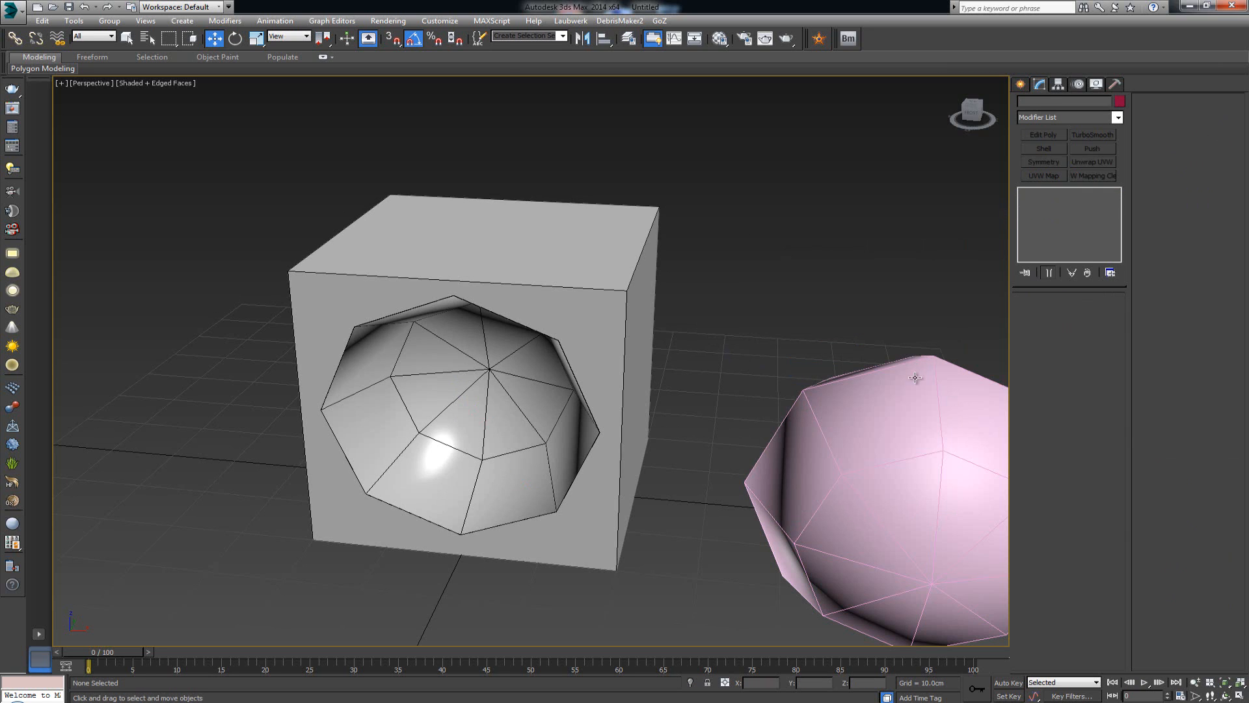
pyautogui.moveTo(908, 281); pyautogui.dragTo(749, 352, button='middle')
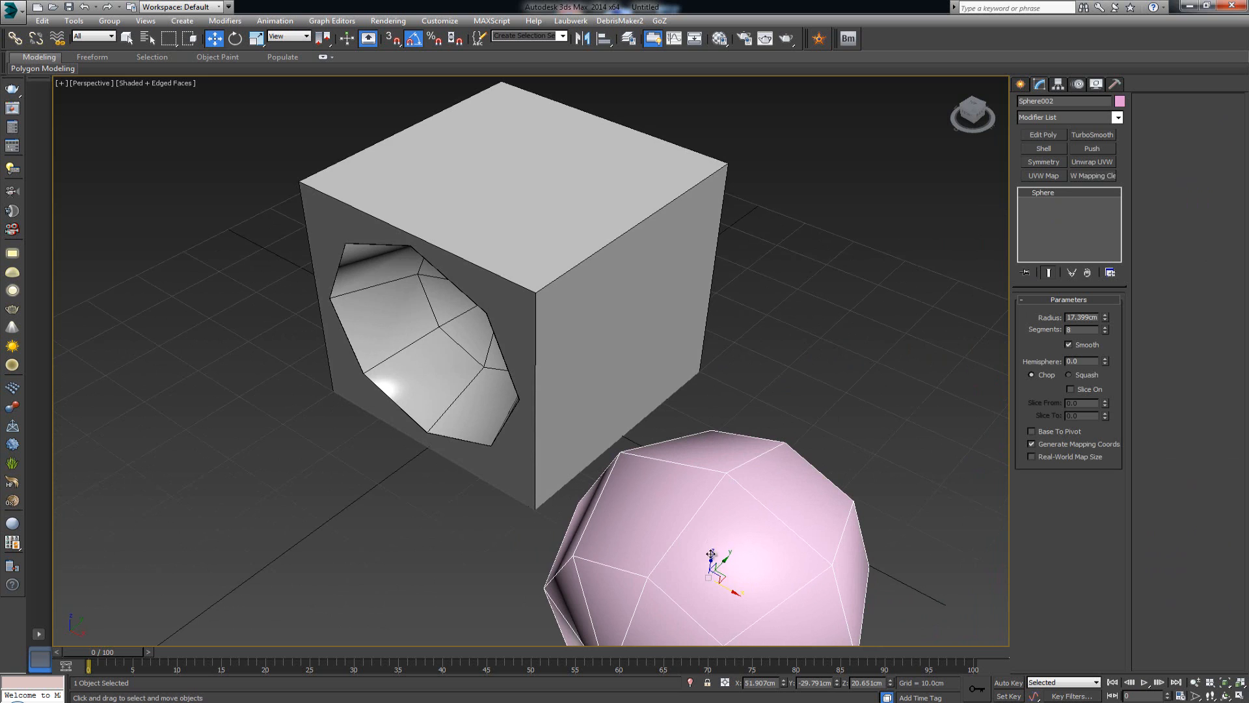
pyautogui.moveTo(714, 568); pyautogui.dragTo(678, 192)
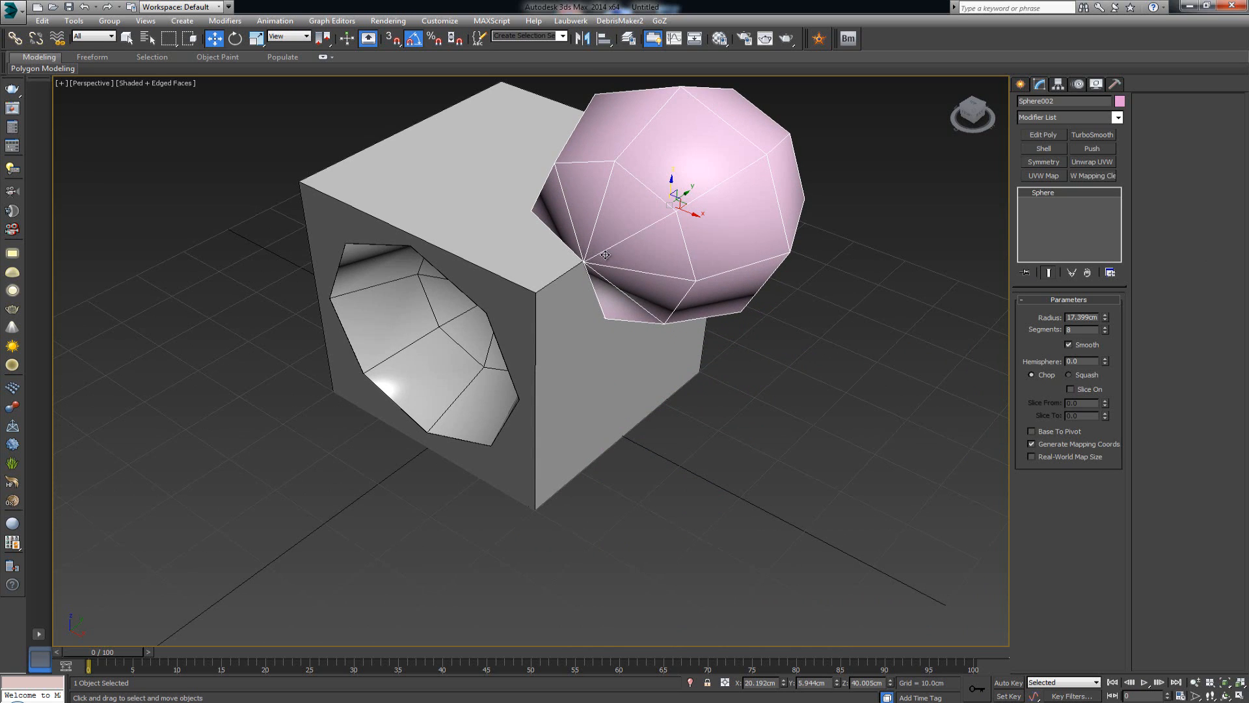
# - Rotate the pink sphere -90 degrees about Z and shift it along Y to about 0 cm
pyautogui.press('e')
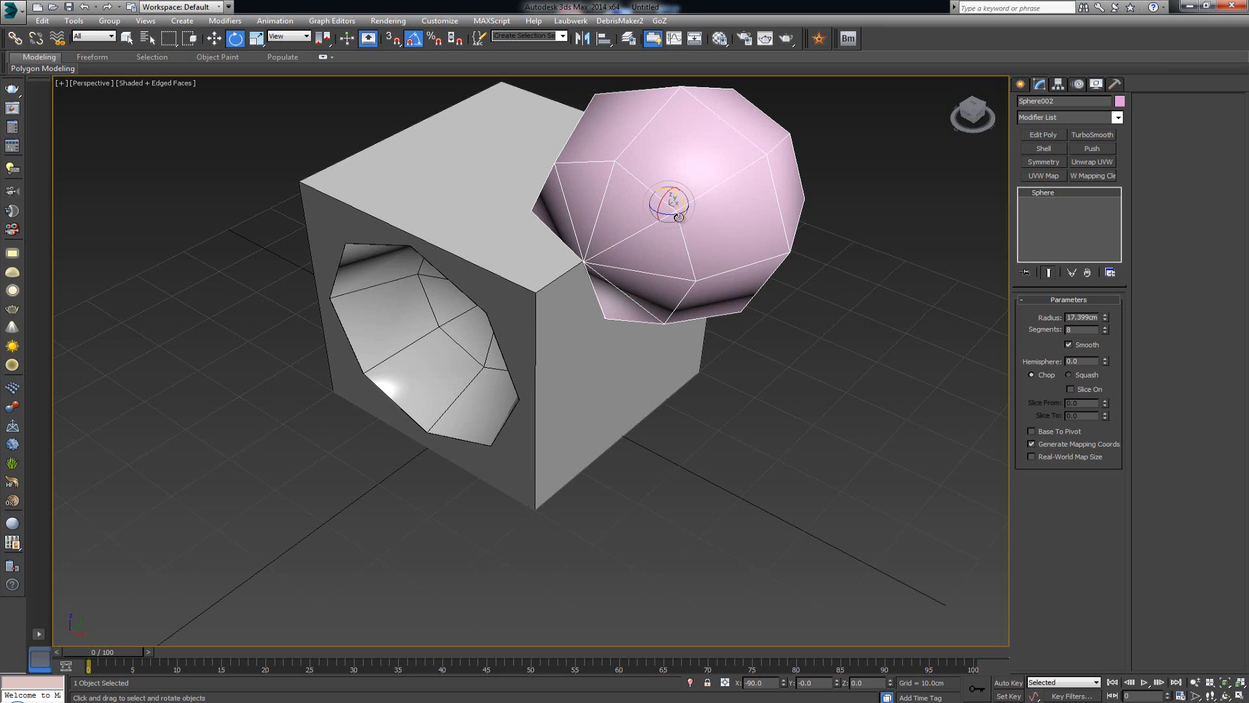
pyautogui.moveTo(664, 203); pyautogui.dragTo(616, 220)
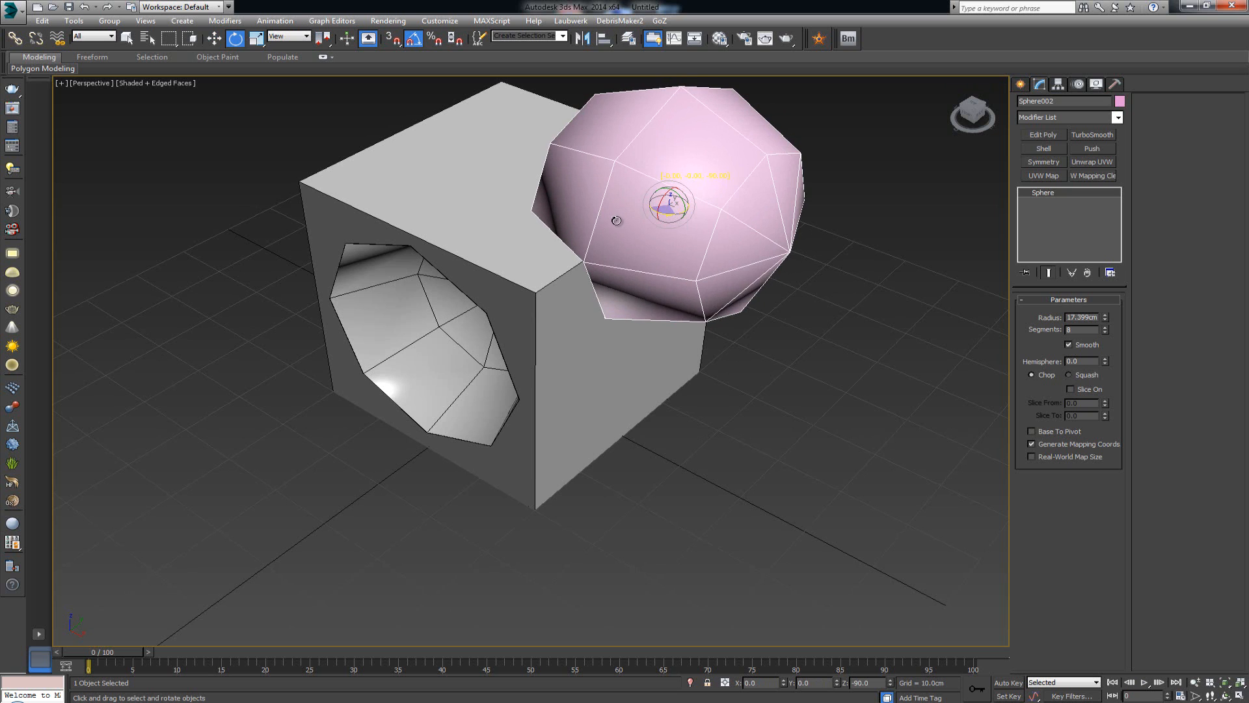
pyautogui.press('w')
pyautogui.keyDown('alt'); pyautogui.moveTo(625, 228); pyautogui.dragTo(794, 243, button='middle'); pyautogui.keyUp('alt')
pyautogui.moveTo(648, 205); pyautogui.dragTo(685, 207)
pyautogui.keyDown('alt'); pyautogui.moveTo(728, 231); pyautogui.dragTo(566, 234, button='middle'); pyautogui.keyUp('alt')
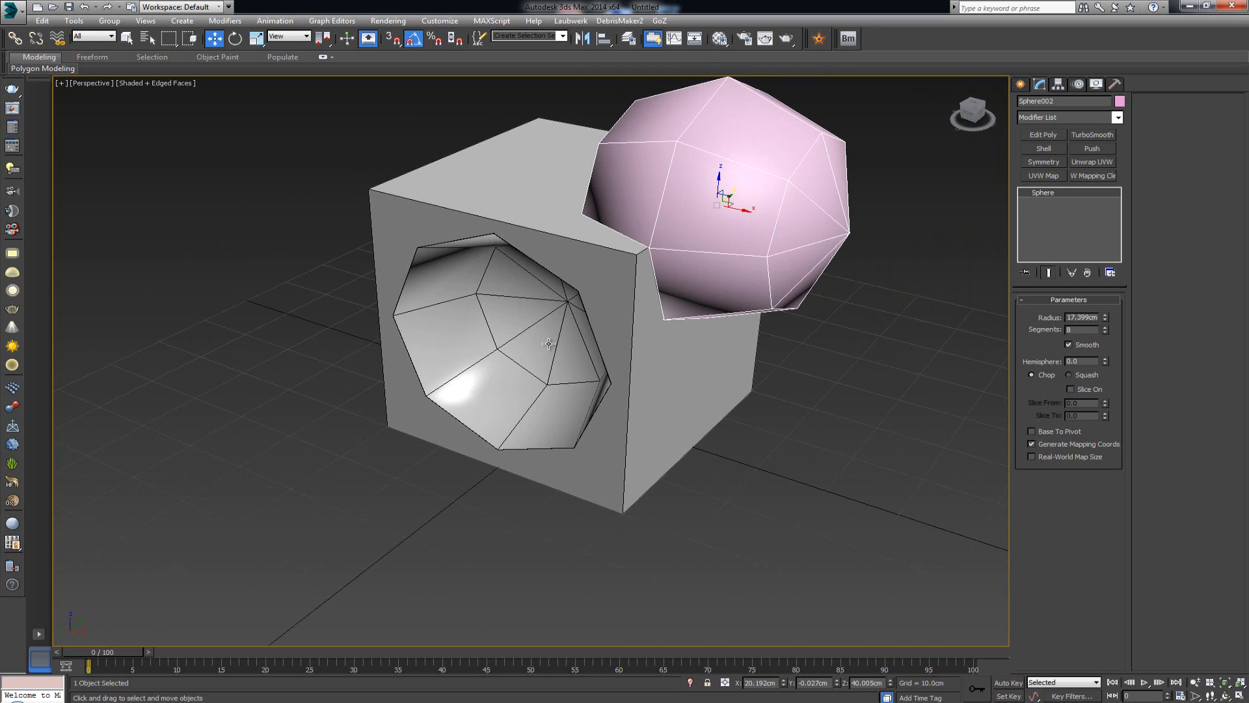
# - Subtract the pink sphere from the box as a second ProBoolean operand
pyautogui.moveTo(584, 316); pyautogui.dragTo(577, 323, button='middle')
pyautogui.click(578, 324)
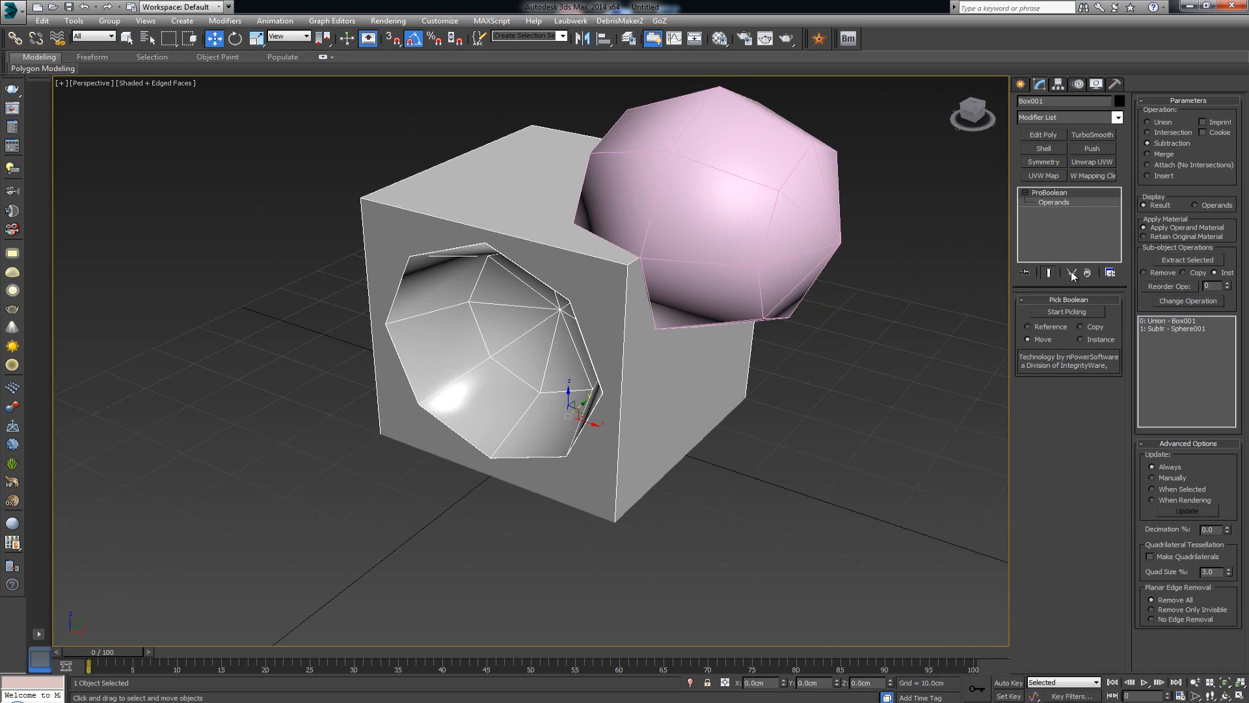
pyautogui.click(1075, 312)
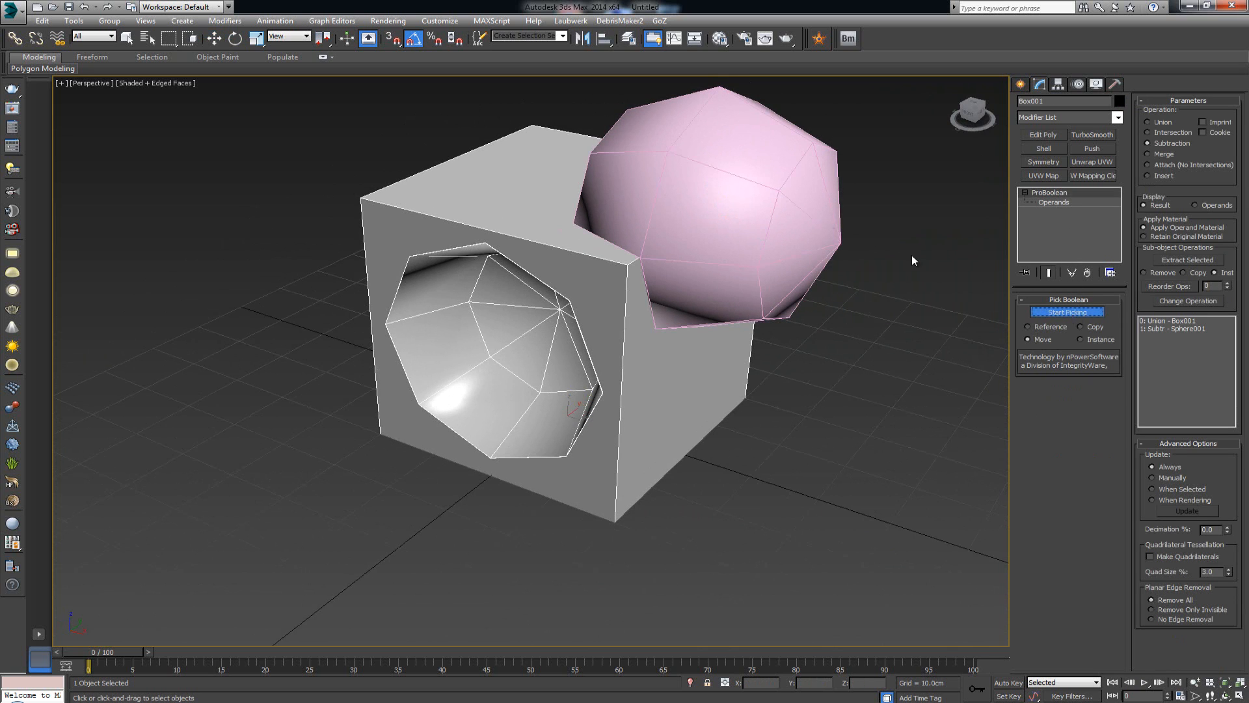
pyautogui.click(759, 198)
pyautogui.keyDown('alt'); pyautogui.moveTo(759, 197); pyautogui.dragTo(807, 198, button='middle'); pyautogui.keyUp('alt')
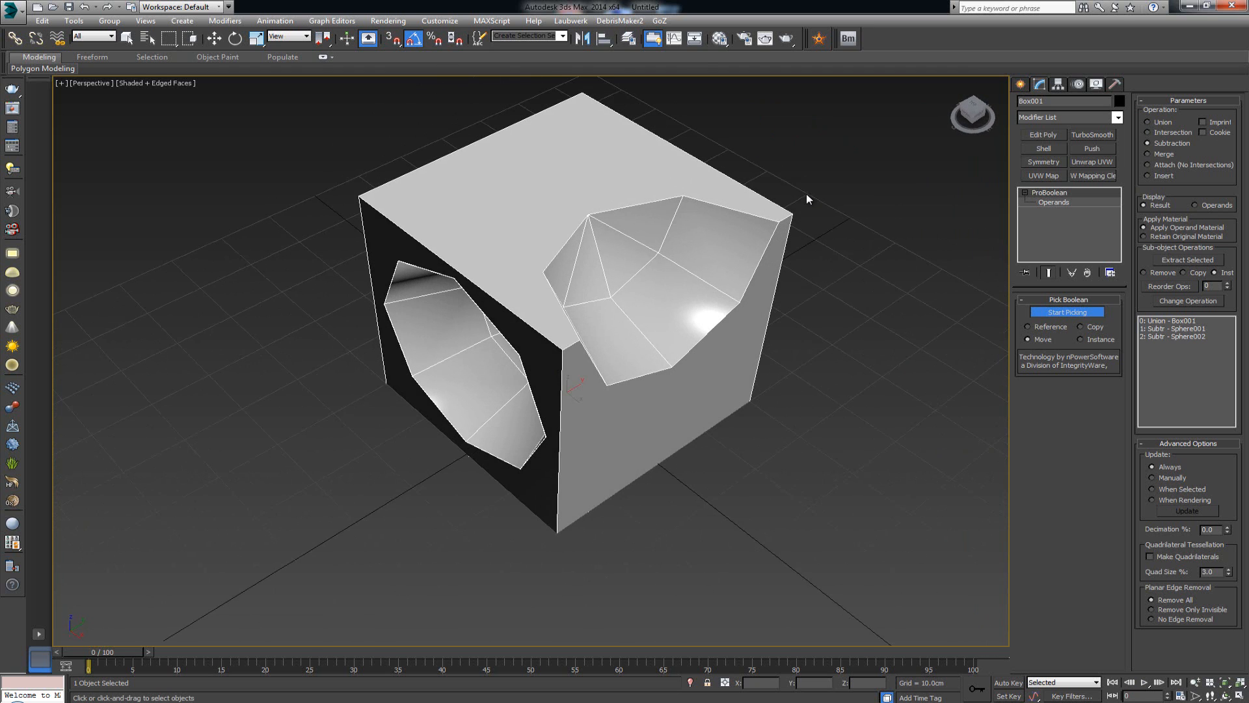
# - Move the second sphere operand slightly along X to about 20.05 cm, then leave operand editing
pyautogui.click(1180, 336)
pyautogui.click(1063, 202)
pyautogui.press('w')
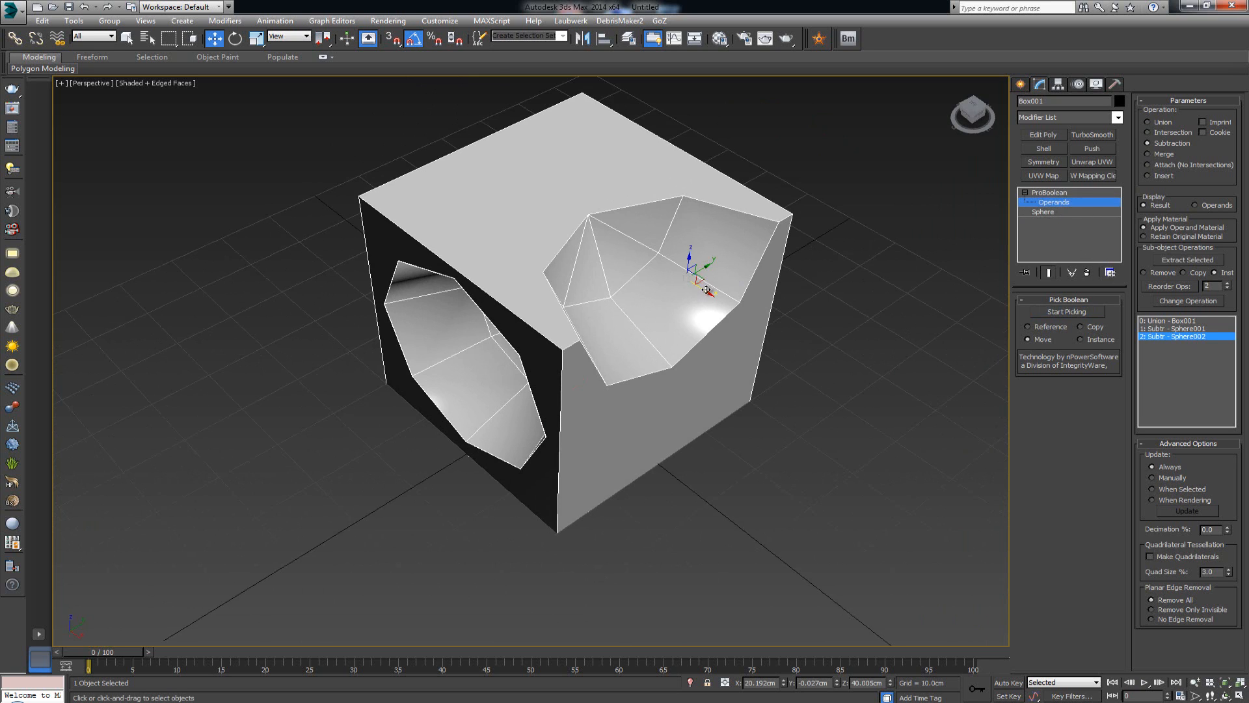
pyautogui.moveTo(707, 292); pyautogui.dragTo(703, 288)
pyautogui.moveTo(706, 288); pyautogui.dragTo(710, 291)
pyautogui.keyDown('alt'); pyautogui.moveTo(709, 290); pyautogui.dragTo(657, 354, button='middle'); pyautogui.keyUp('alt')
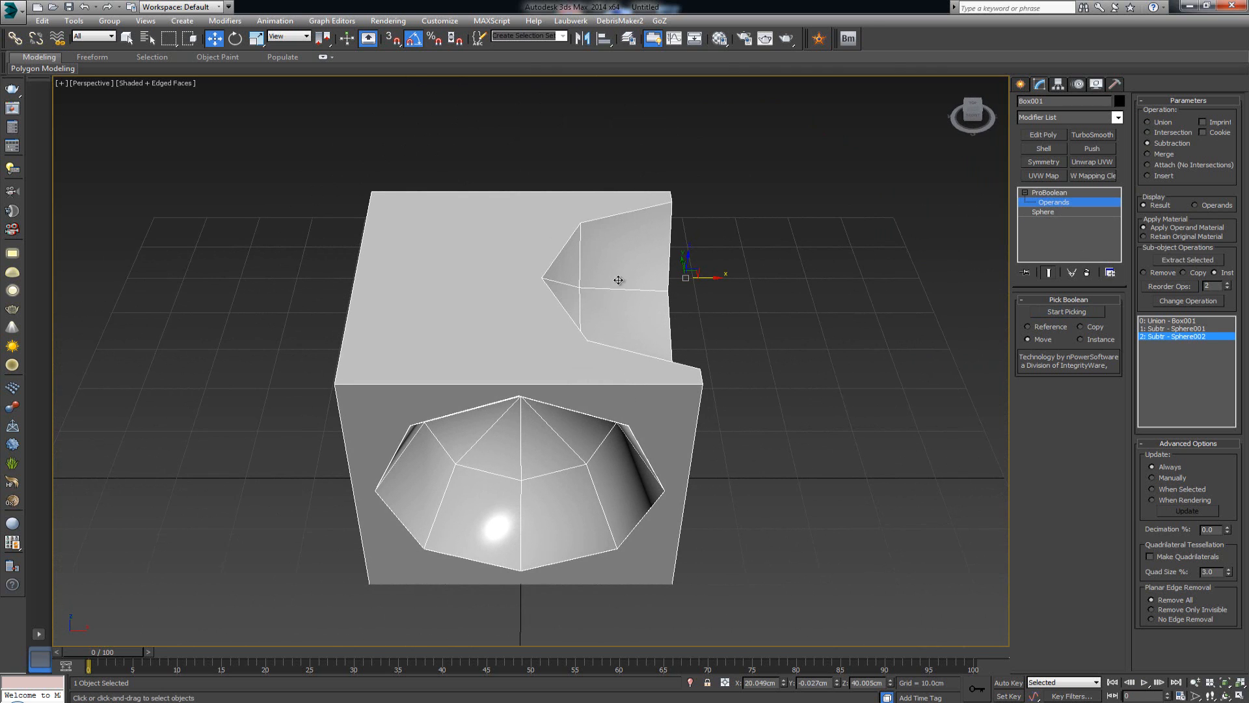
pyautogui.click(1024, 193)
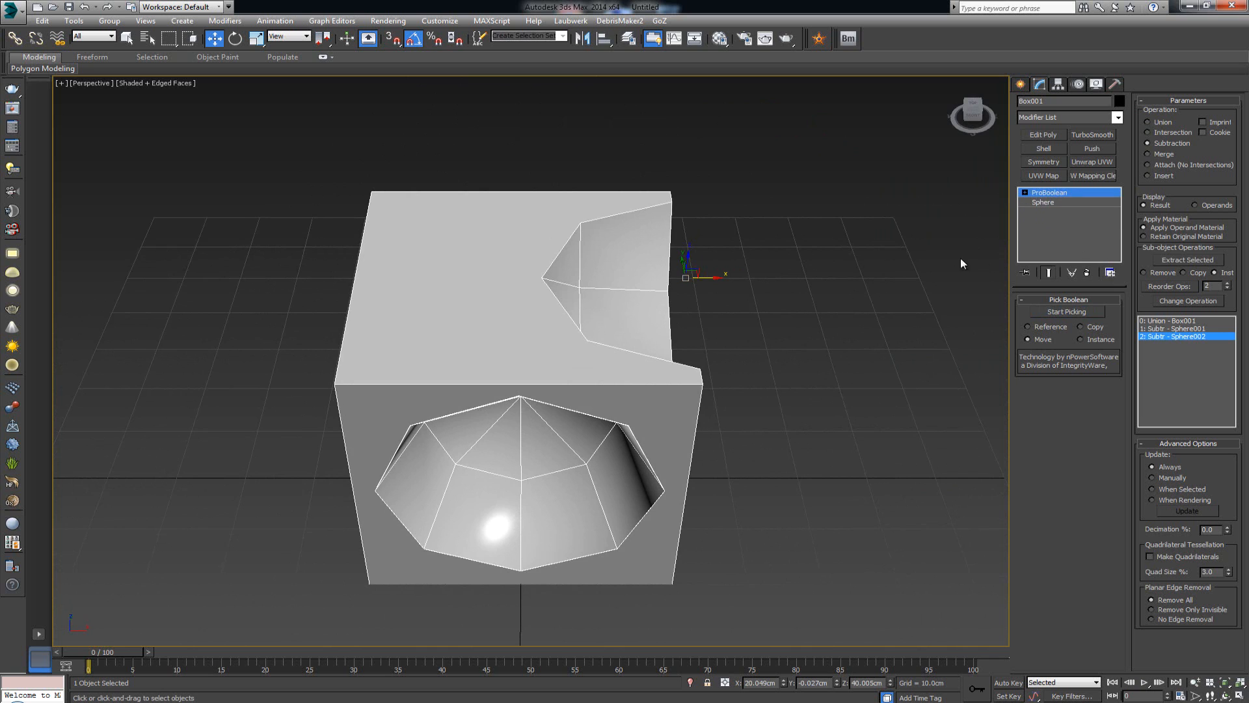
pyautogui.keyDown('alt'); pyautogui.moveTo(553, 424); pyautogui.dragTo(537, 307, button='middle'); pyautogui.keyUp('alt')
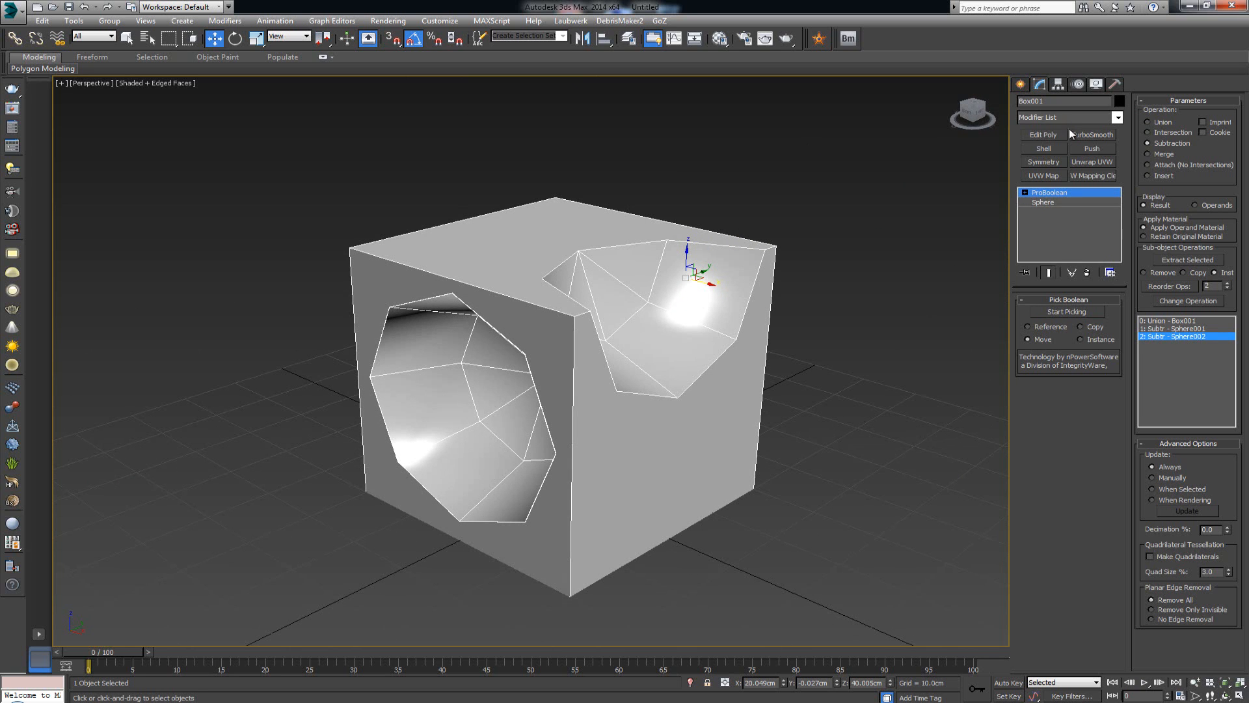
pyautogui.rightClick(532, 317)
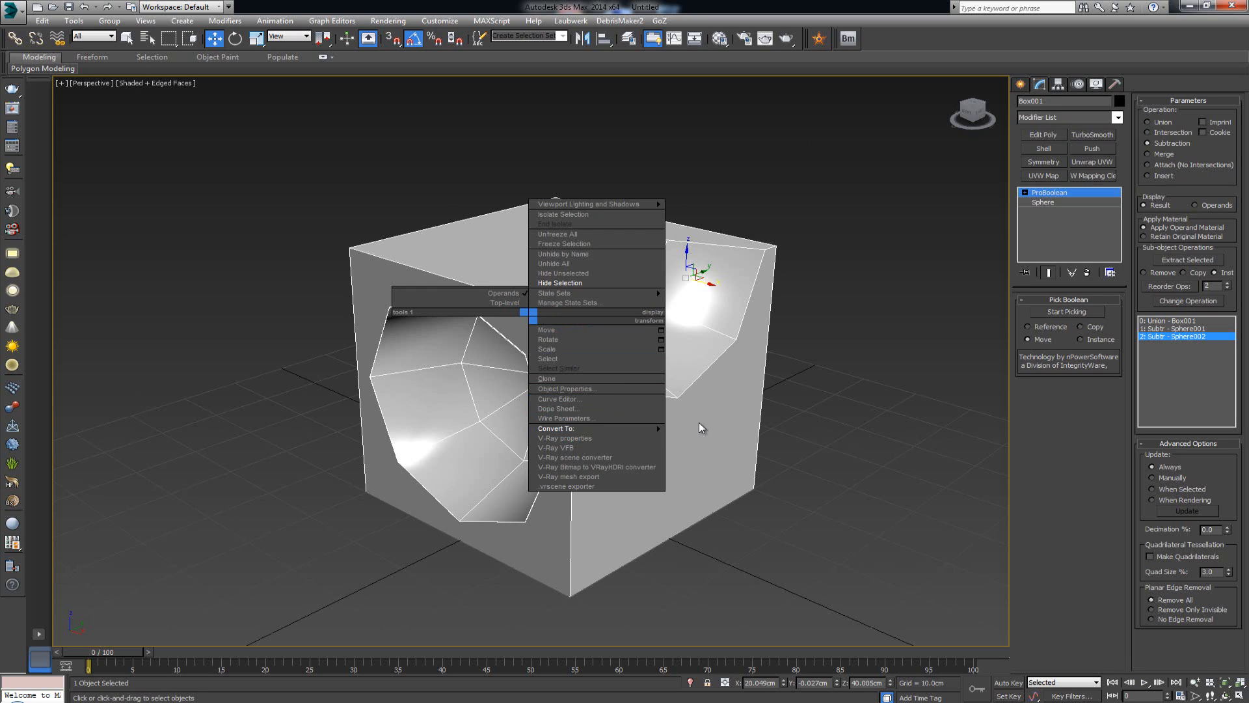
pyautogui.moveTo(654, 428)
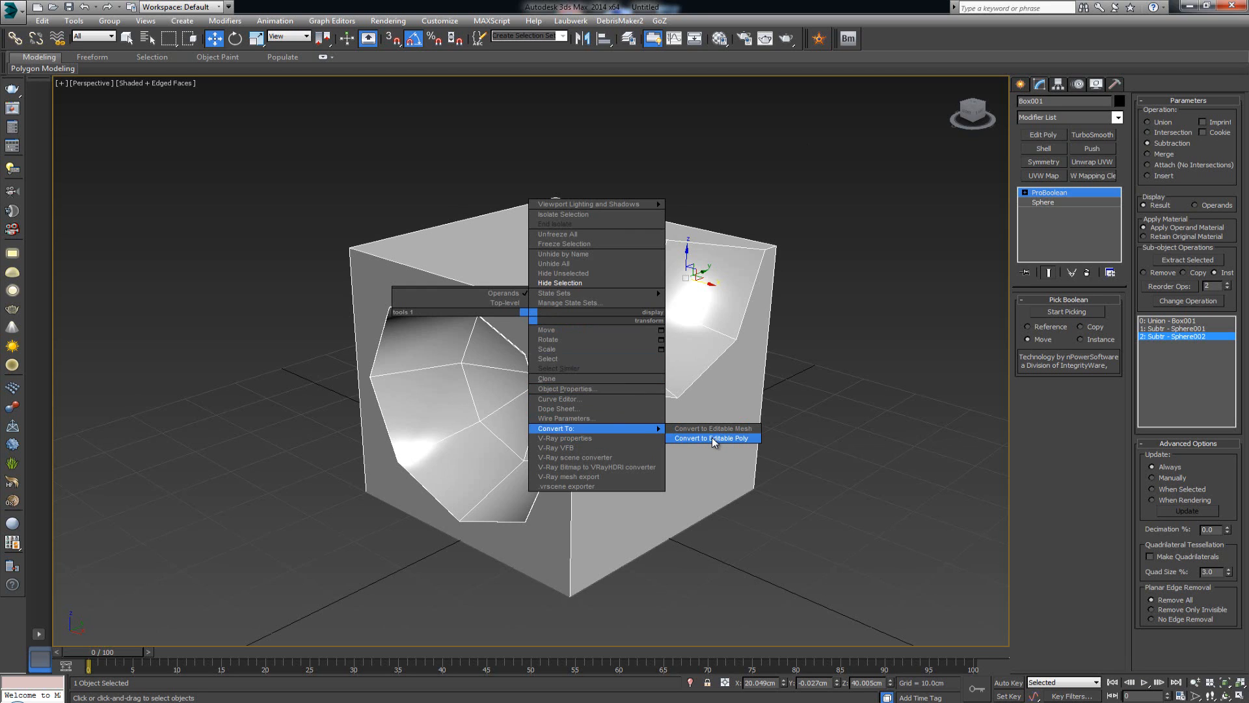
pyautogui.click(1049, 243)
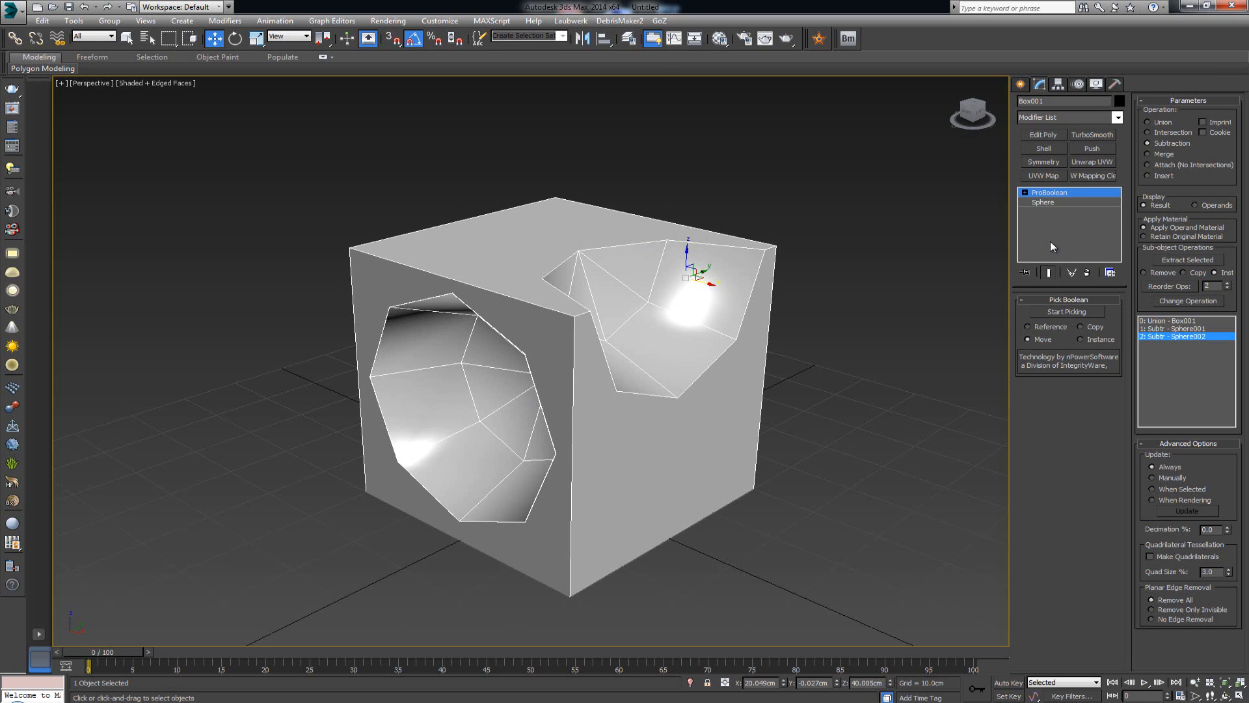
# - Add an Edit Poly modifier on top of the box's ProBoolean
pyautogui.click(1044, 135)
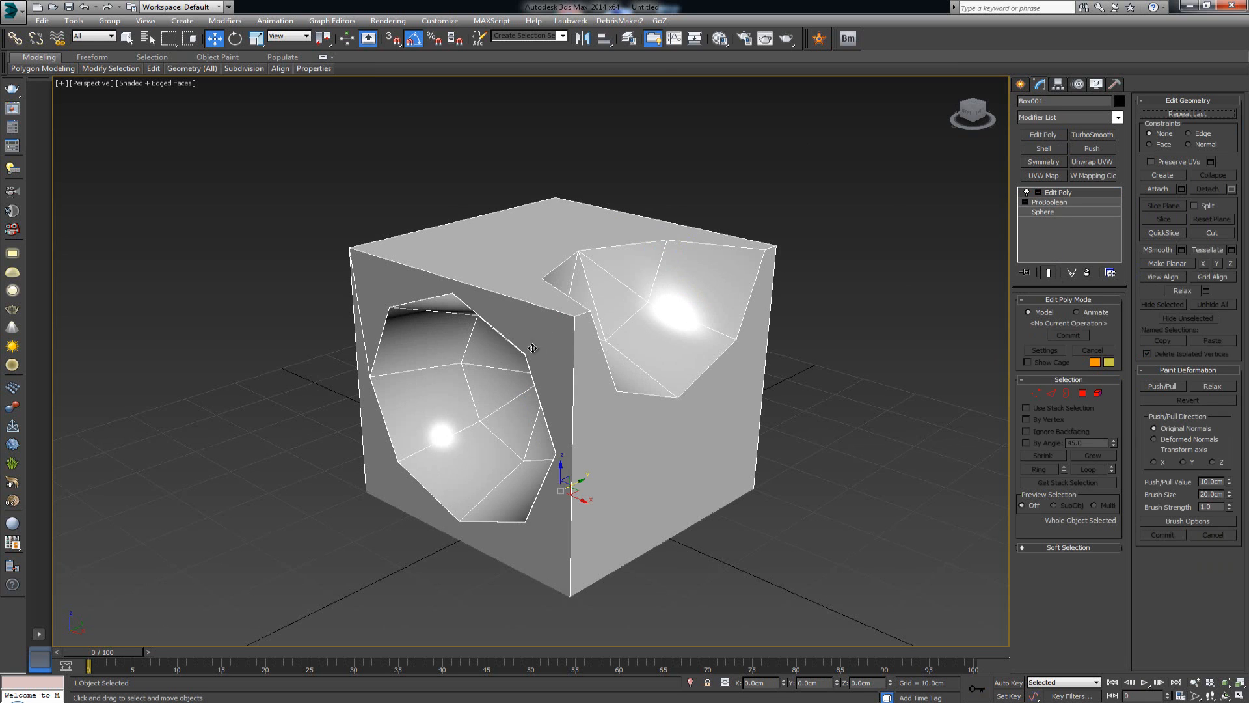
pyautogui.keyDown('alt'); pyautogui.moveTo(504, 351); pyautogui.dragTo(512, 367, button='middle'); pyautogui.keyUp('alt')
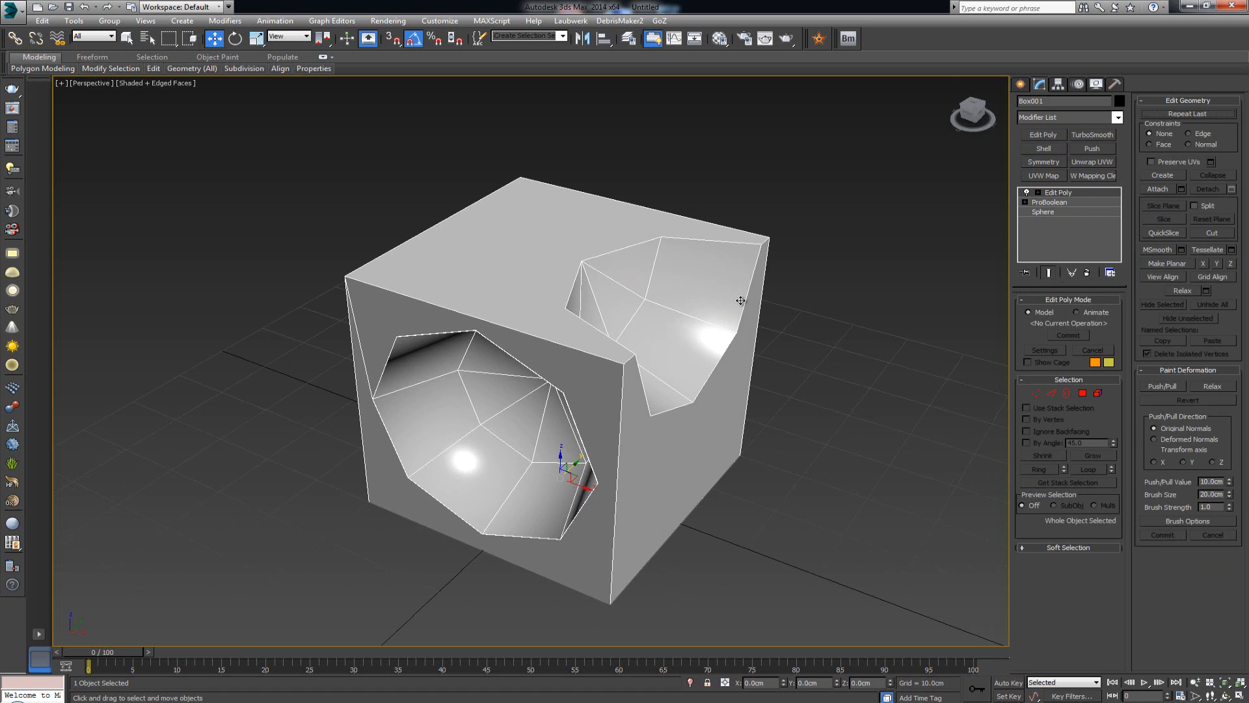
pyautogui.keyDown('alt'); pyautogui.moveTo(778, 279); pyautogui.dragTo(764, 279, button='middle'); pyautogui.keyUp('alt')
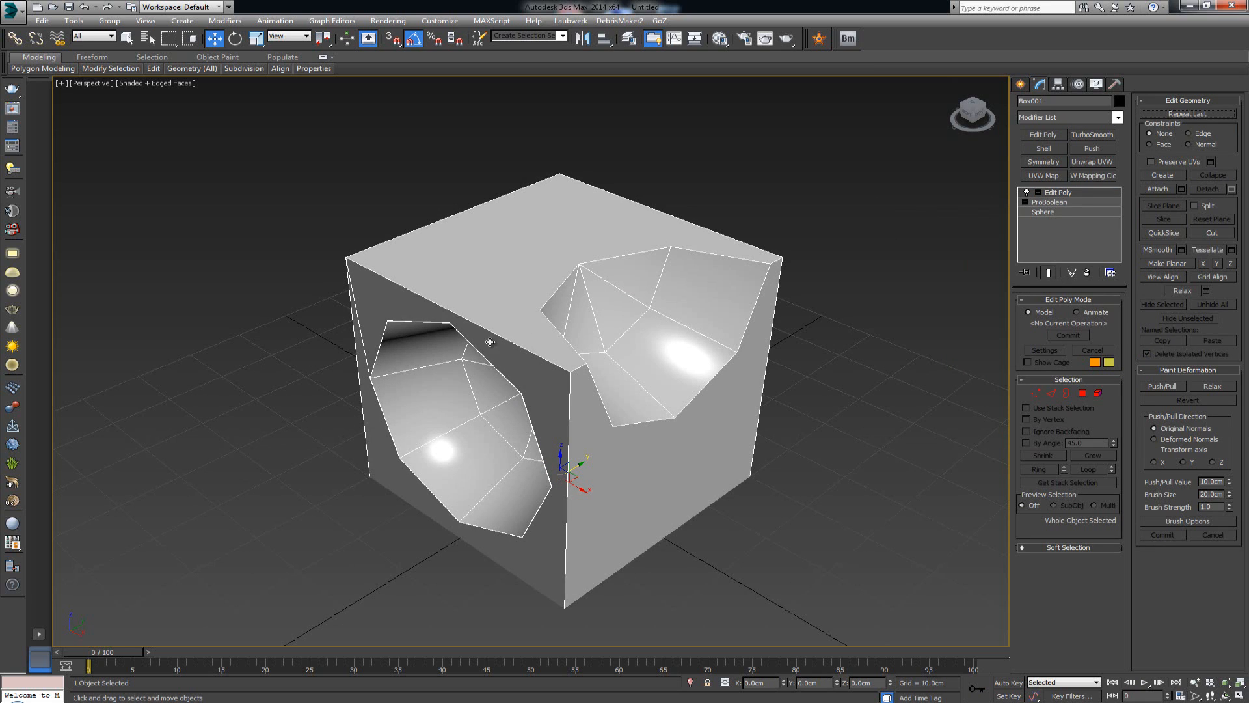
# - Convert the box with its two spherical cutouts to an Editable Poly
pyautogui.rightClick(543, 365)
pyautogui.moveTo(596, 474)
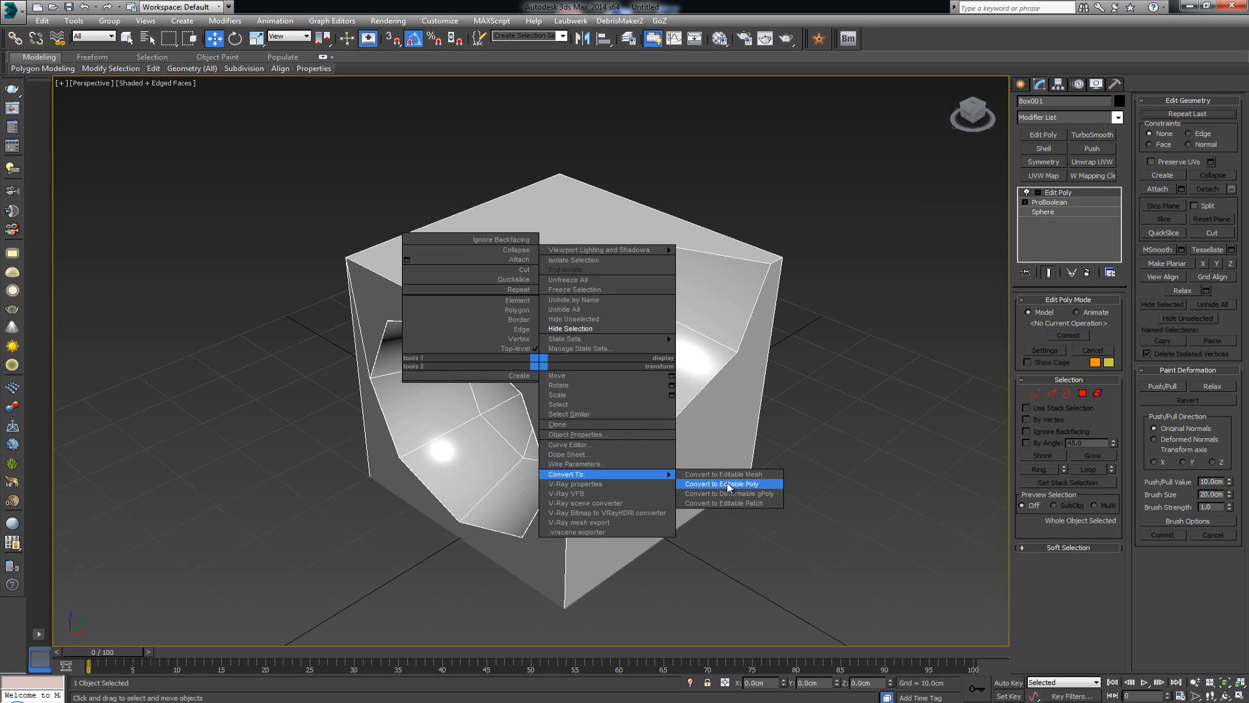
pyautogui.click(729, 484)
# - Examine the edges running between the box's corners and the rim of the front spherical cutout
pyautogui.keyDown('alt'); pyautogui.moveTo(456, 339); pyautogui.dragTo(487, 334, button='middle'); pyautogui.keyUp('alt')
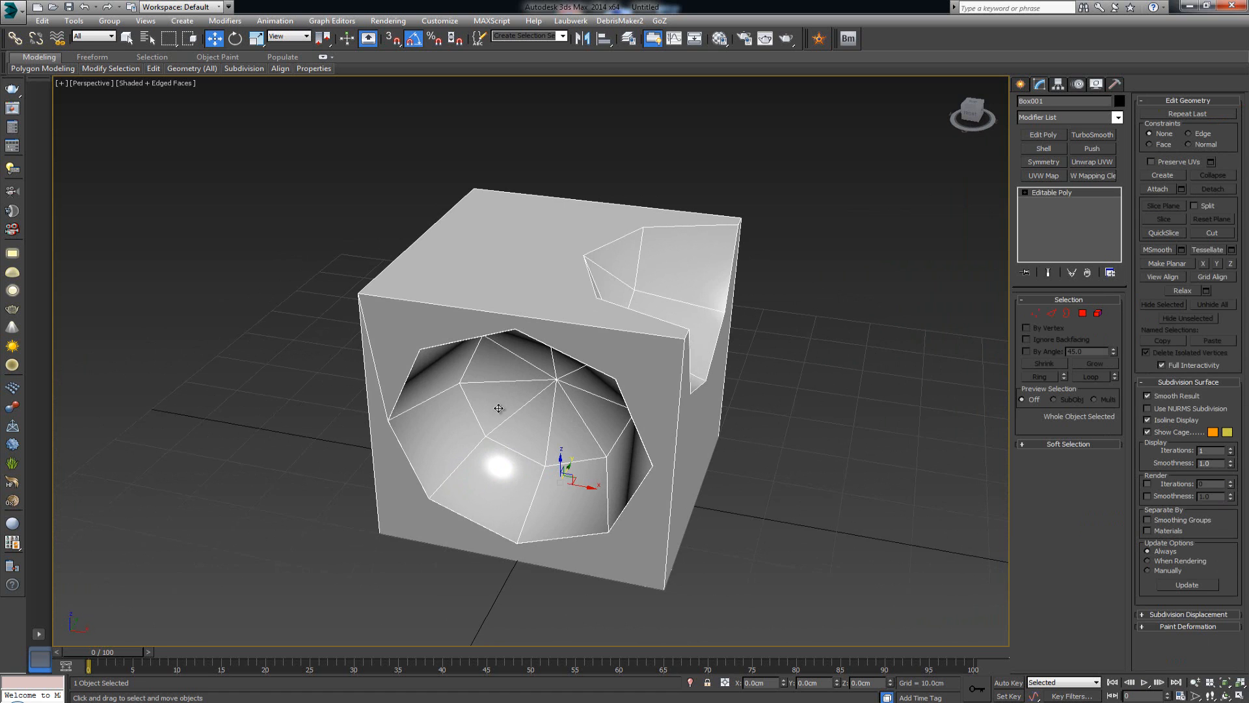
pyautogui.keyDown('alt'); pyautogui.moveTo(498, 408); pyautogui.dragTo(445, 361, button='middle'); pyautogui.keyUp('alt')
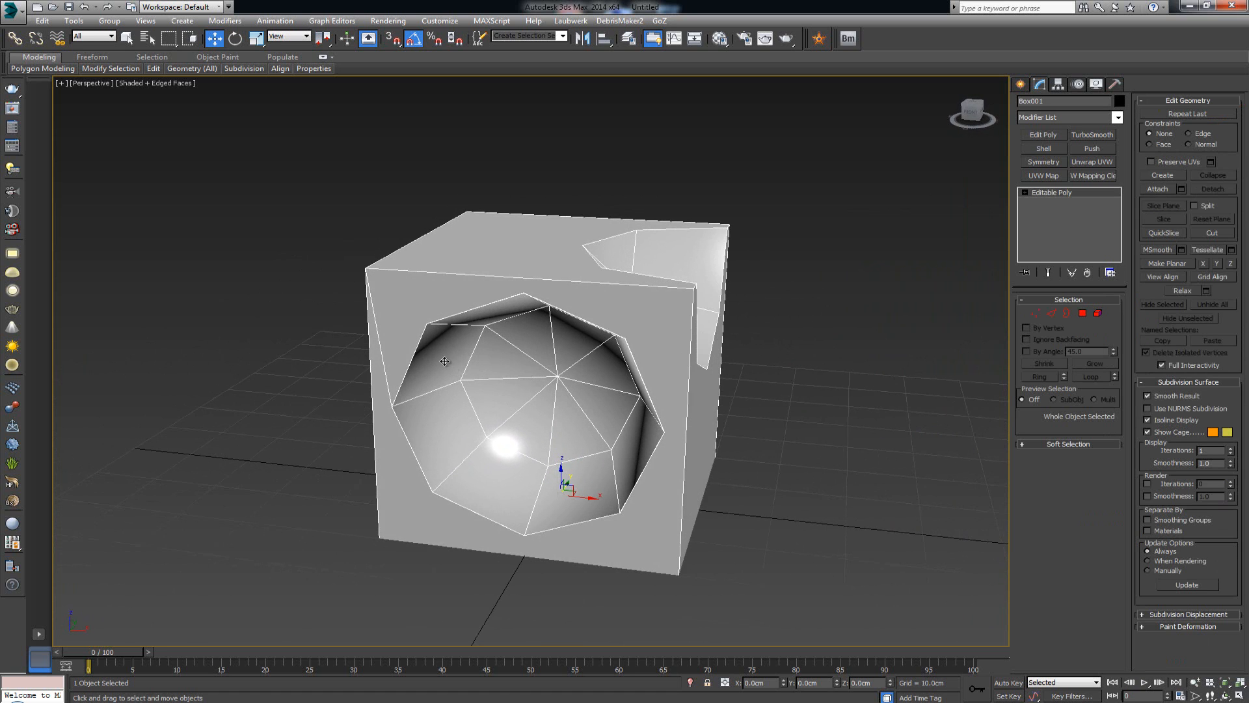
pyautogui.scroll(5, 445, 361)
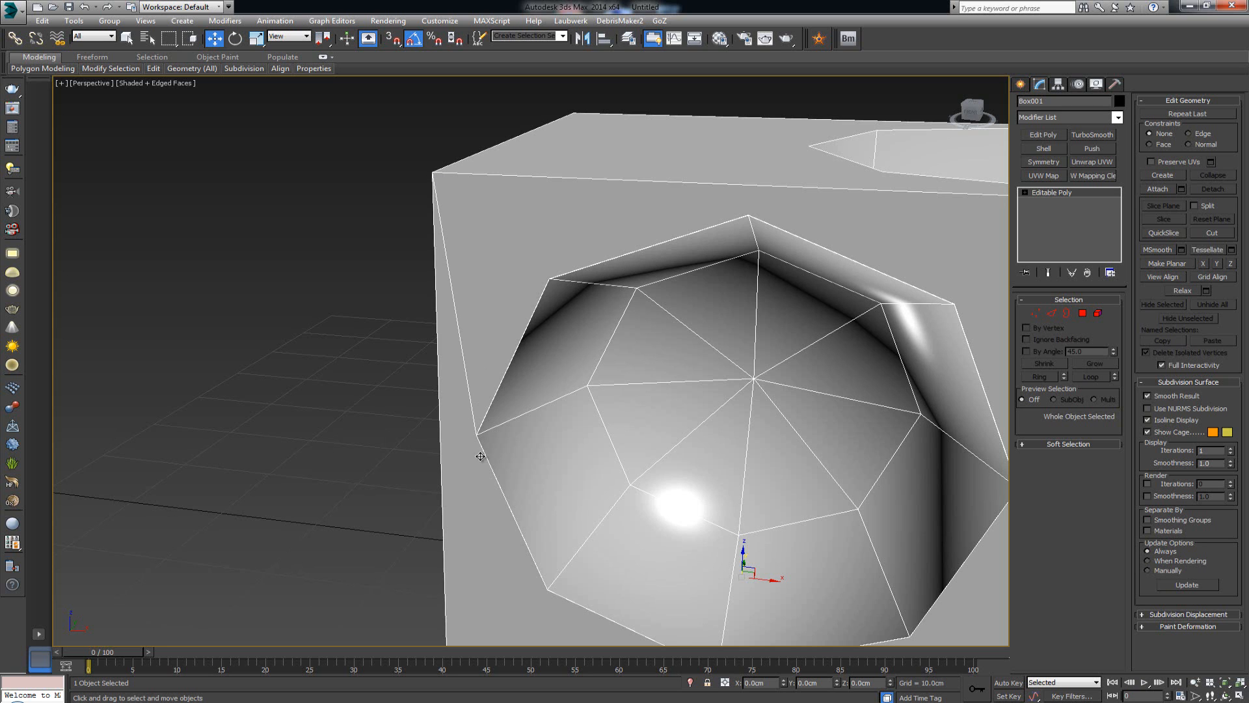
pyautogui.keyDown('alt'); pyautogui.moveTo(686, 491); pyautogui.dragTo(628, 466, button='middle'); pyautogui.keyUp('alt')
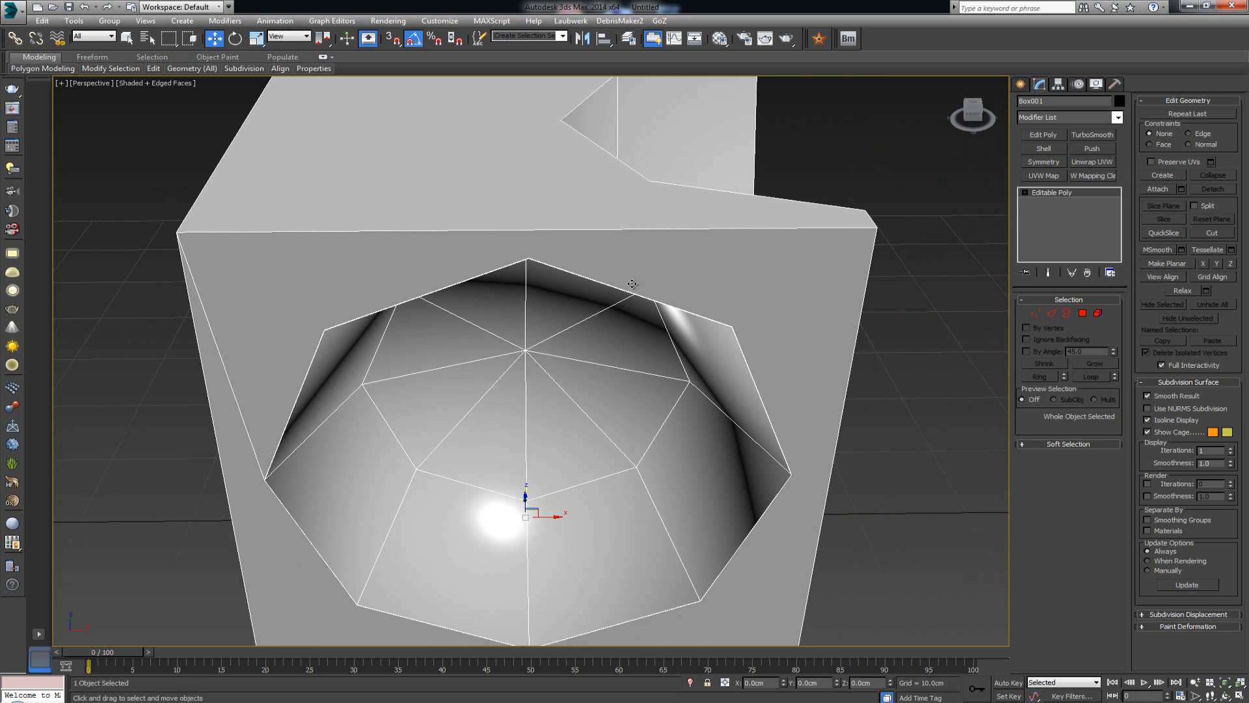
pyautogui.scroll(-5, 815, 447)
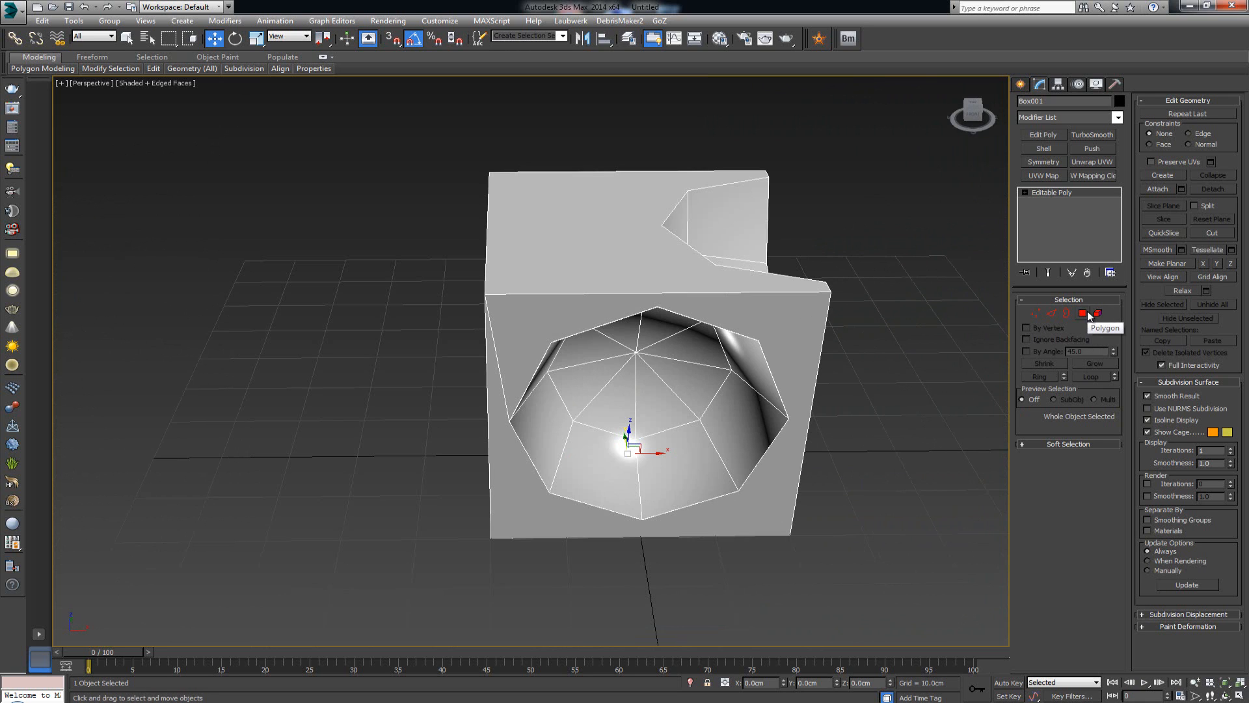
pyautogui.moveTo(631, 352); pyautogui.dragTo(555, 282, button='middle')
pyautogui.scroll(5, 619, 354)
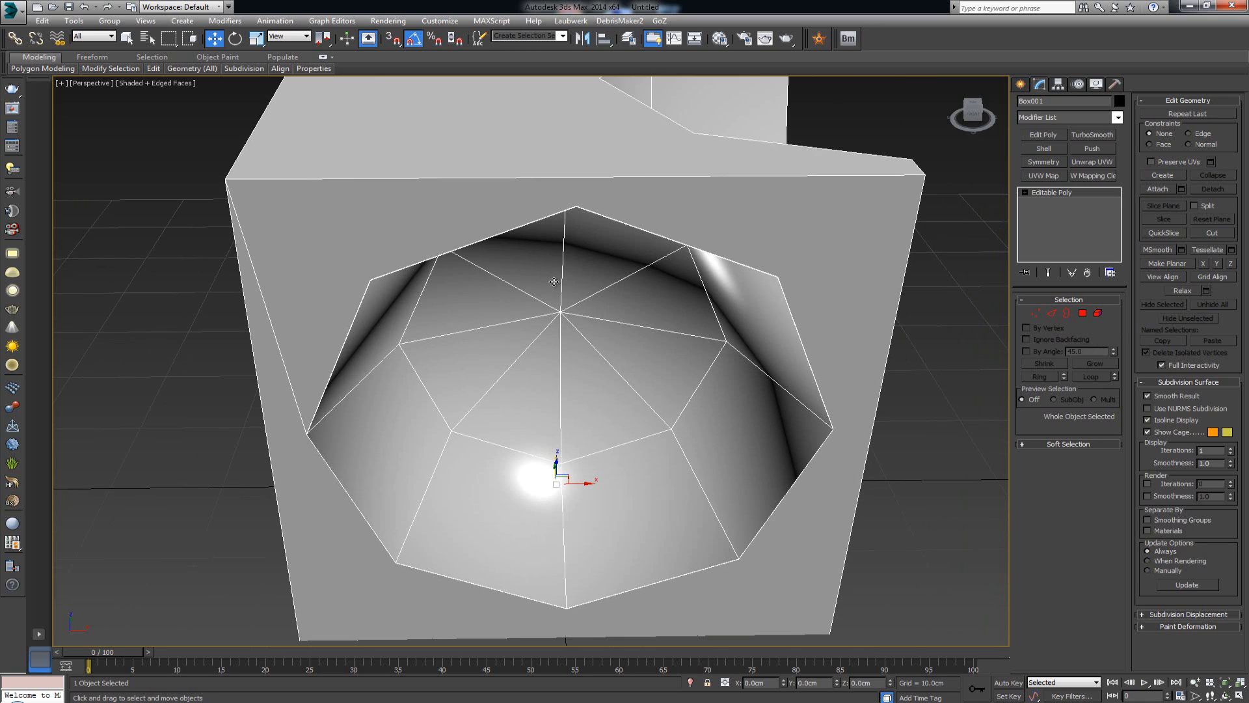
# - Select, at vertex level, the front cutout's rim vertex nearest the box's upper-left front corner
pyautogui.moveTo(865, 546); pyautogui.dragTo(781, 501, button='middle')
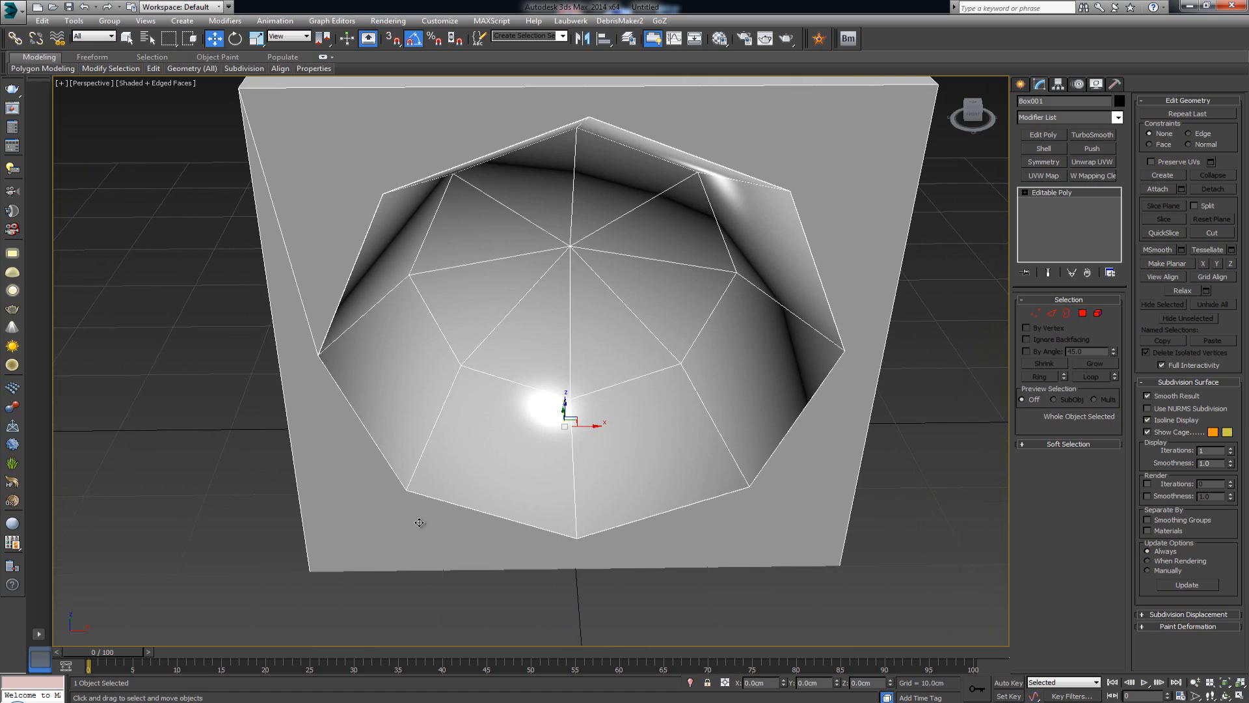
pyautogui.keyDown('alt'); pyautogui.moveTo(384, 293); pyautogui.dragTo(416, 297, button='middle'); pyautogui.keyUp('alt')
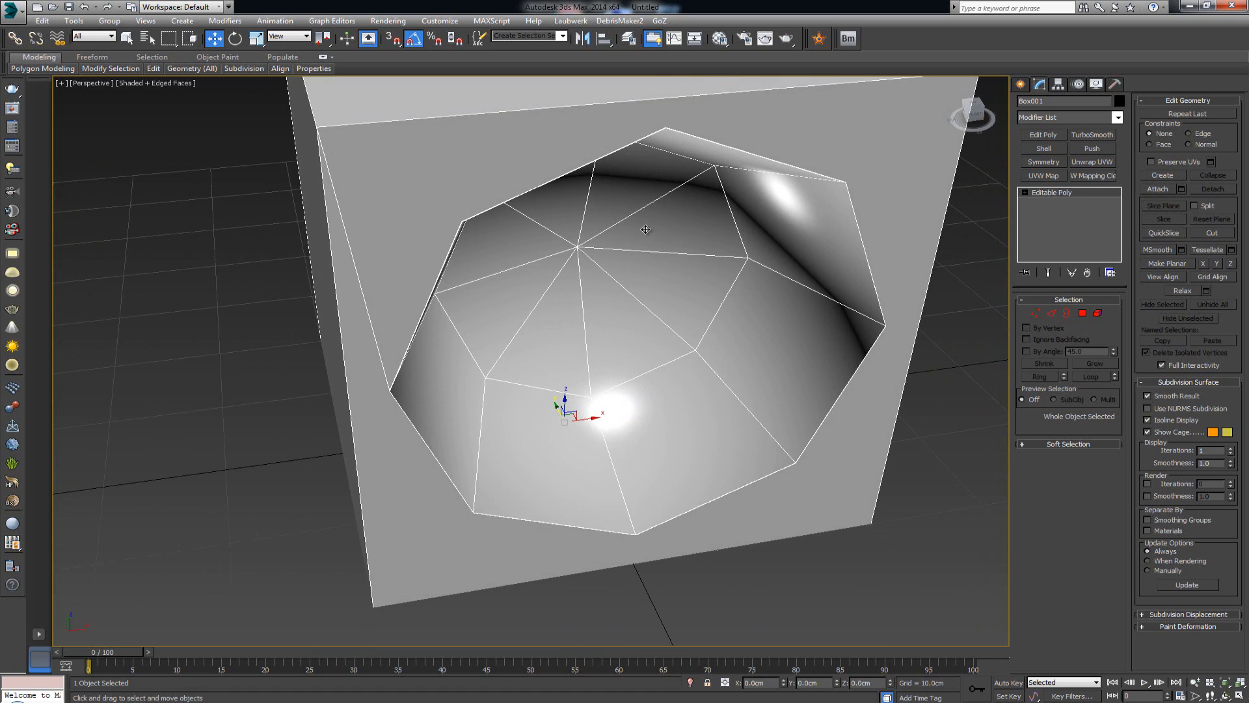
pyautogui.keyDown('alt'); pyautogui.moveTo(645, 229); pyautogui.dragTo(627, 248, button='middle'); pyautogui.keyUp('alt')
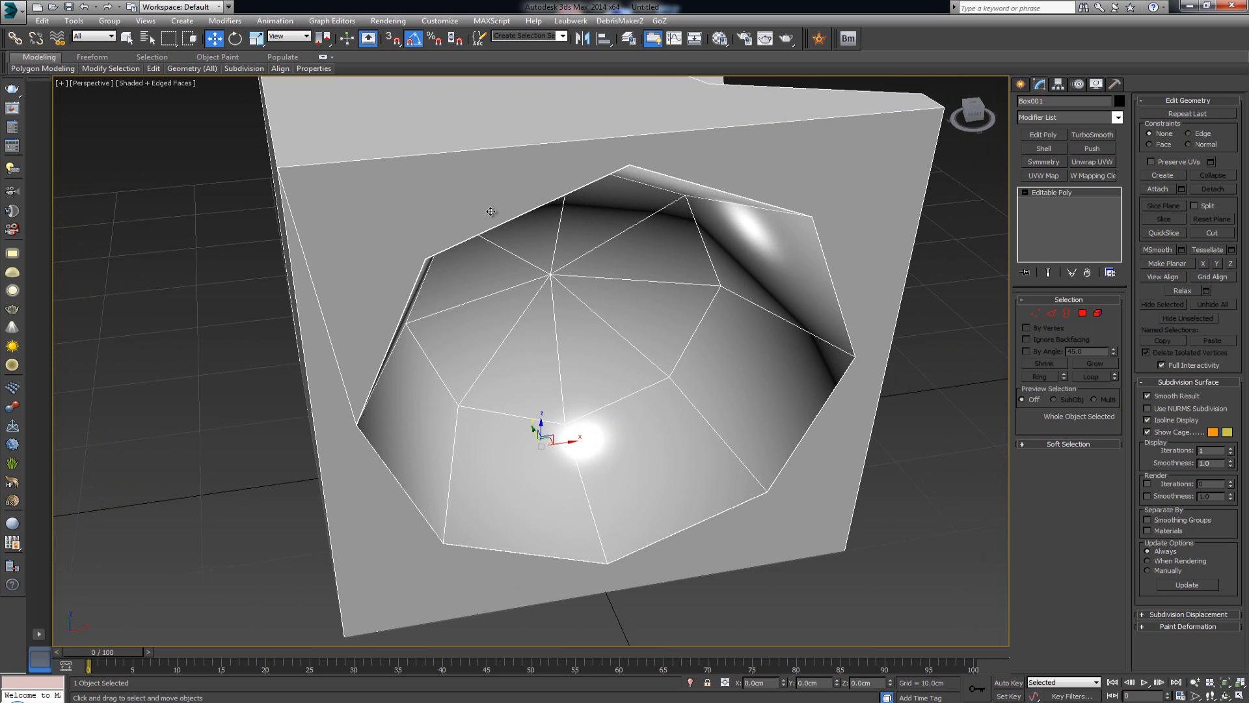
pyautogui.keyDown('alt'); pyautogui.moveTo(497, 265); pyautogui.dragTo(537, 279, button='middle'); pyautogui.keyUp('alt')
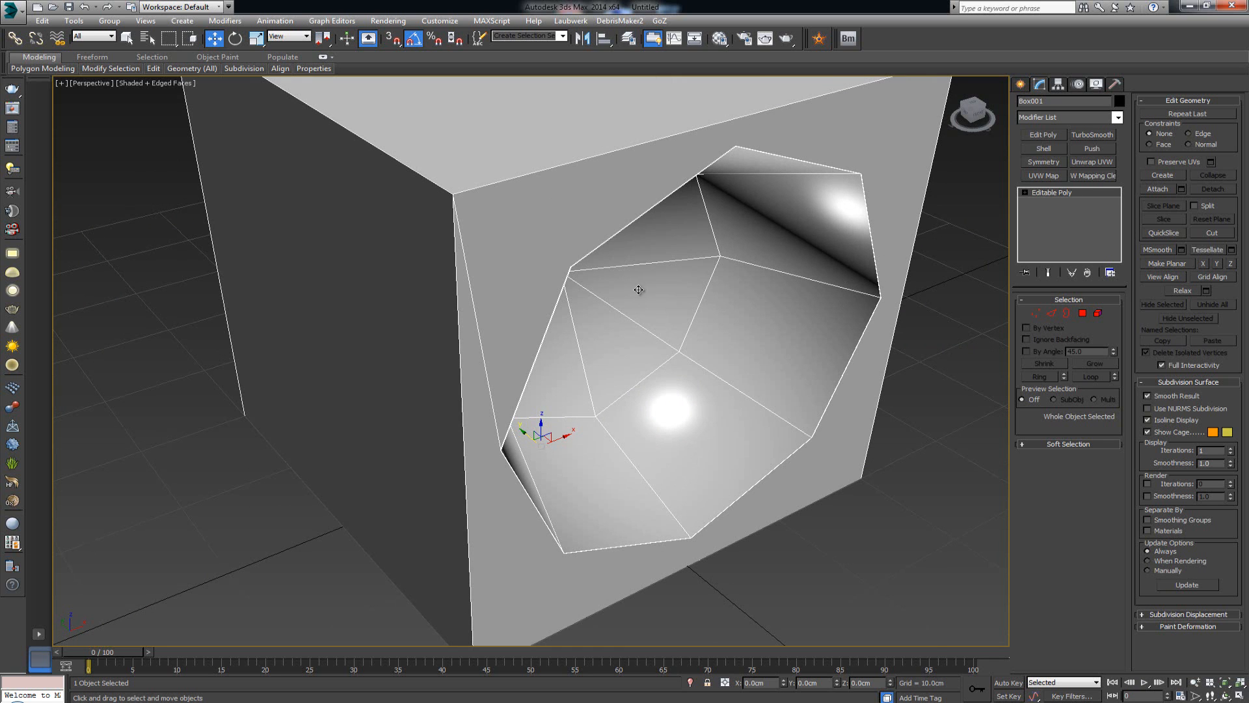
pyautogui.keyDown('alt'); pyautogui.moveTo(617, 312); pyautogui.dragTo(602, 293, button='middle'); pyautogui.keyUp('alt')
pyautogui.moveTo(505, 219); pyautogui.dragTo(525, 290, button='middle')
pyautogui.press('1')
pyautogui.click(539, 294)
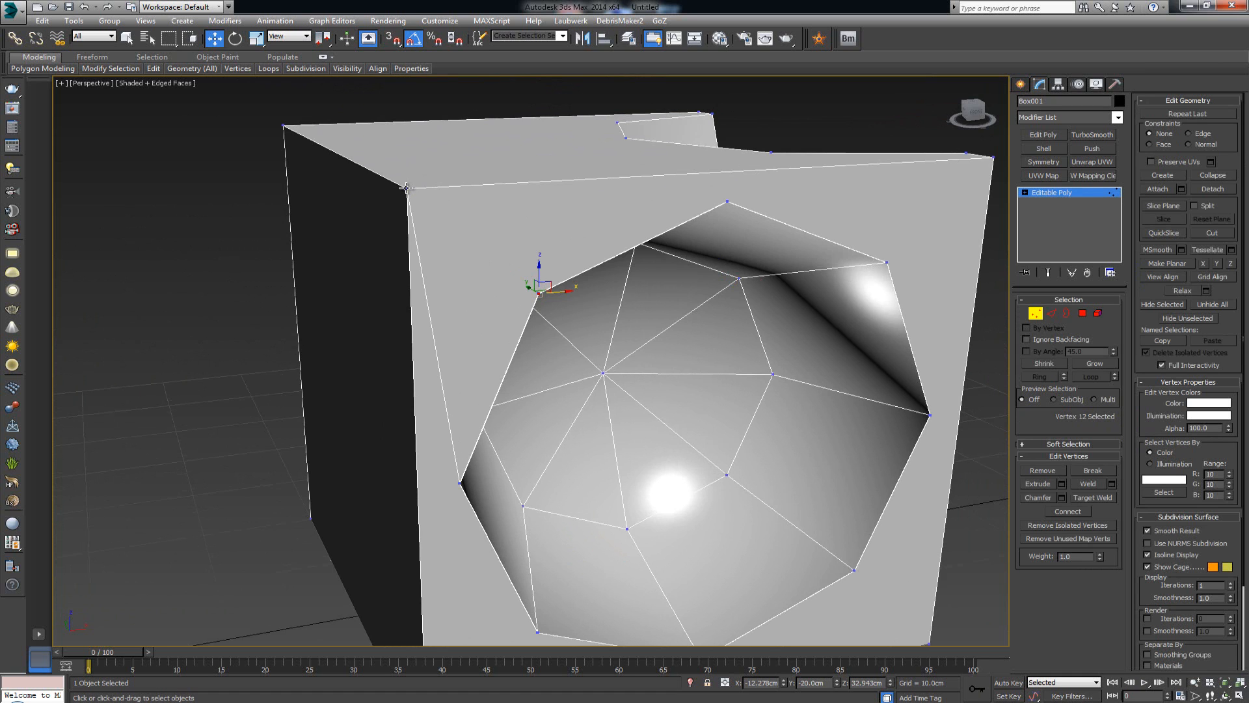
# - Examine the front cutout's rim vertex against the box corner, then clear the selection and inspect the second cutout's vertices
pyautogui.keyDown('alt'); pyautogui.moveTo(565, 241); pyautogui.dragTo(455, 240, button='middle'); pyautogui.keyUp('alt')
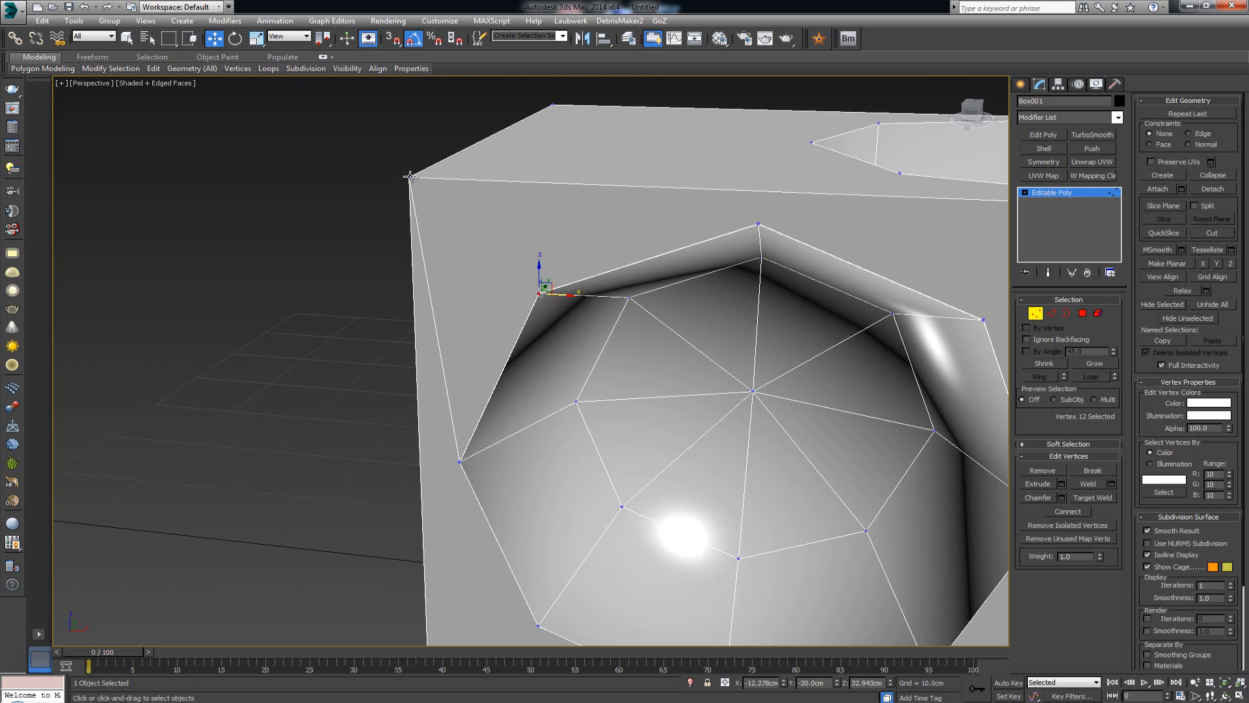
pyautogui.moveTo(666, 321); pyautogui.dragTo(568, 270, button='middle')
pyautogui.scroll(-5, 630, 315)
pyautogui.keyDown('alt'); pyautogui.moveTo(629, 315); pyautogui.dragTo(600, 330, button='middle'); pyautogui.keyUp('alt')
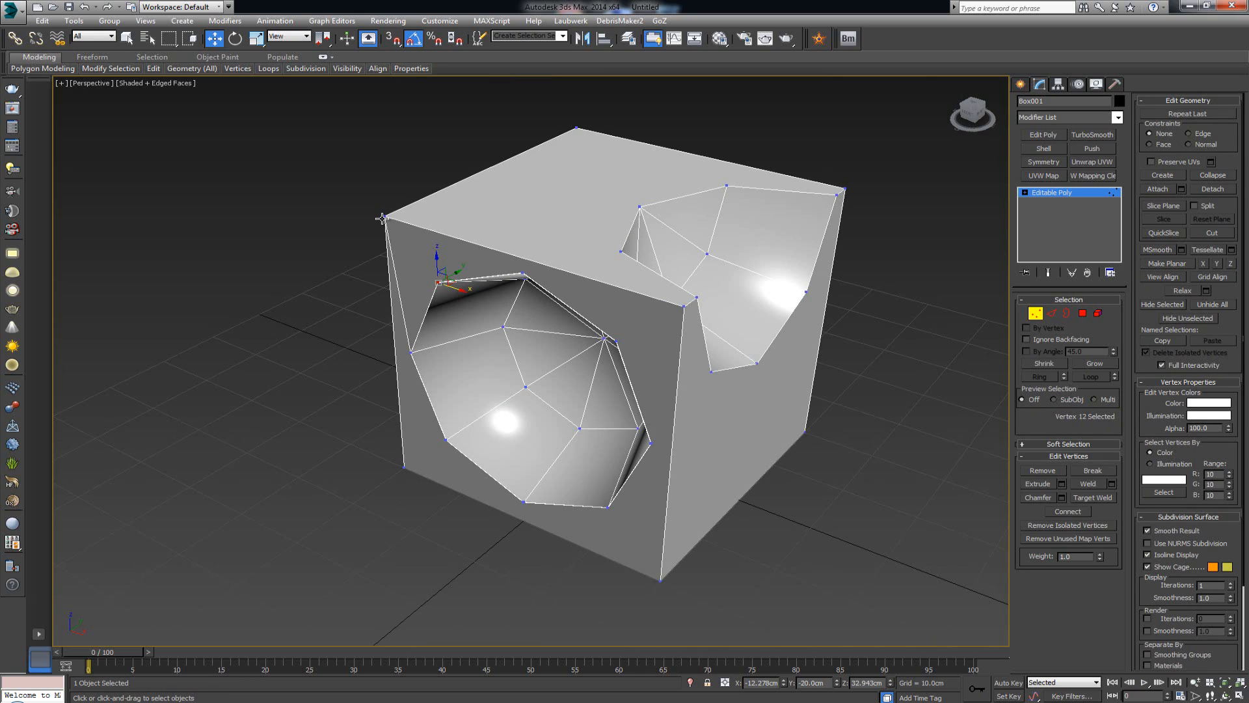
pyautogui.click(489, 169)
pyautogui.scroll(5, 717, 276)
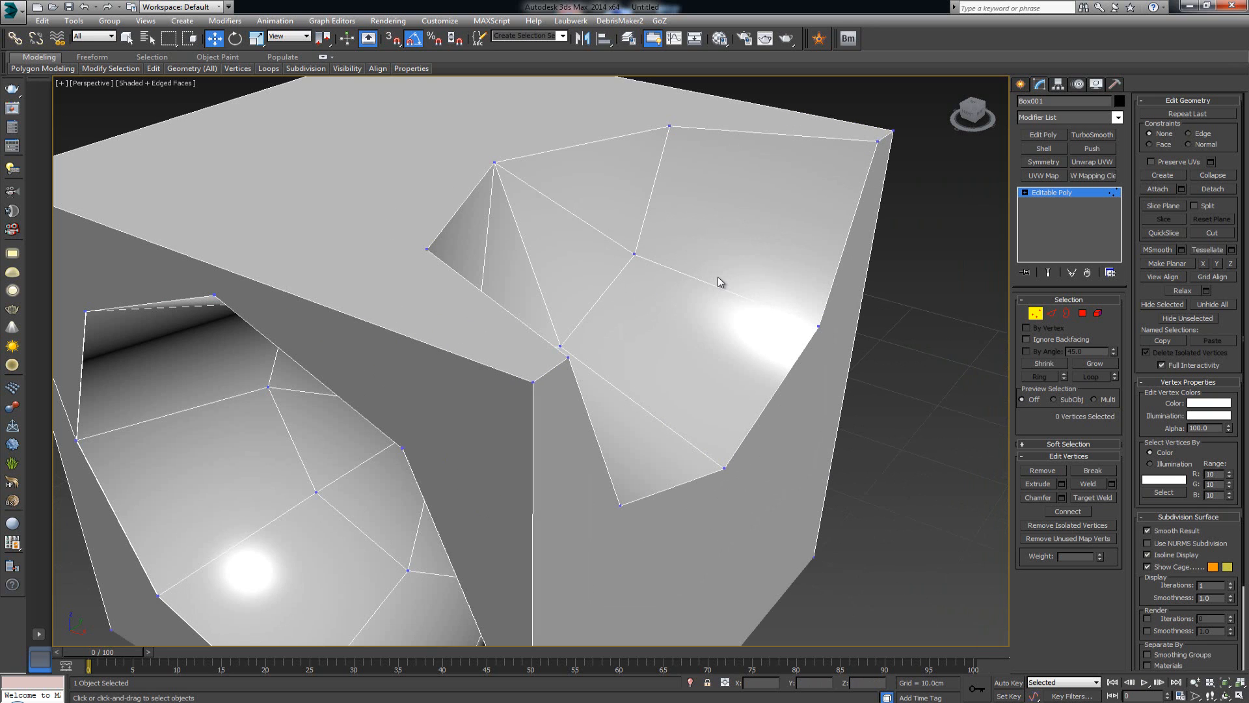
pyautogui.moveTo(673, 302); pyautogui.dragTo(677, 291, button='middle')
pyautogui.scroll(-8, 677, 290)
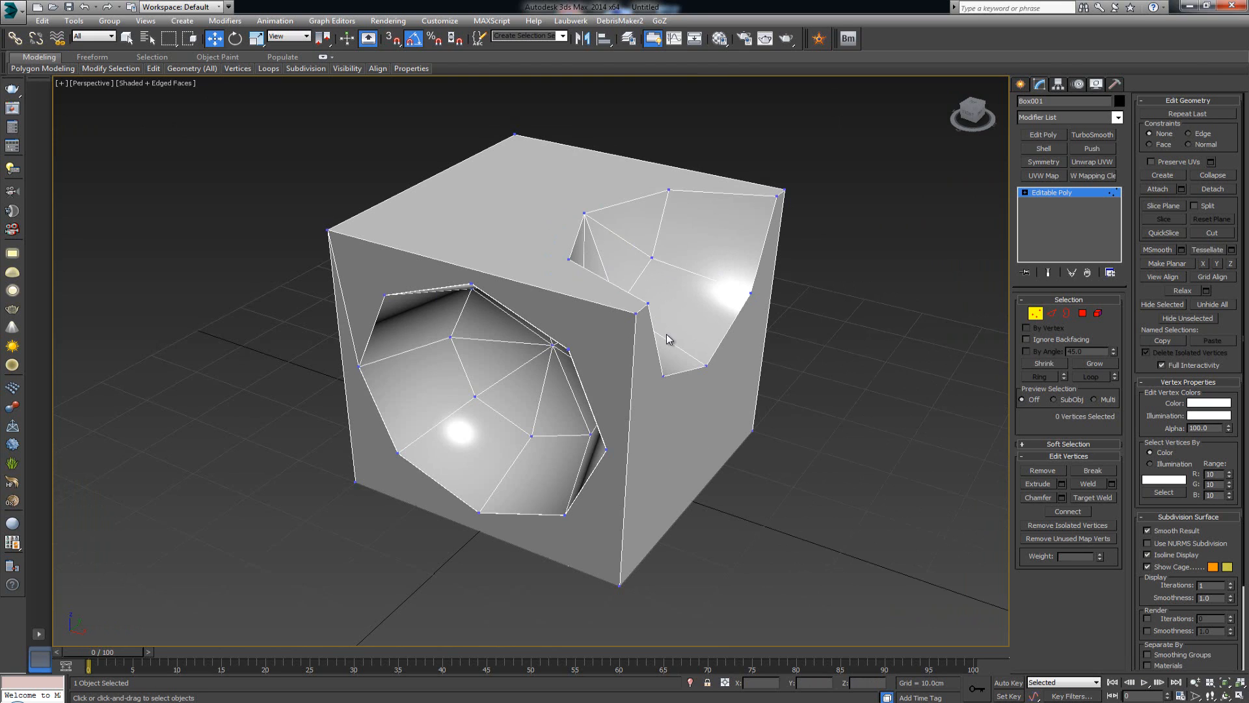
# - Select all vertices of the box and weld them with a threshold of 0.213 cm
pyautogui.scroll(-4, 656, 248)
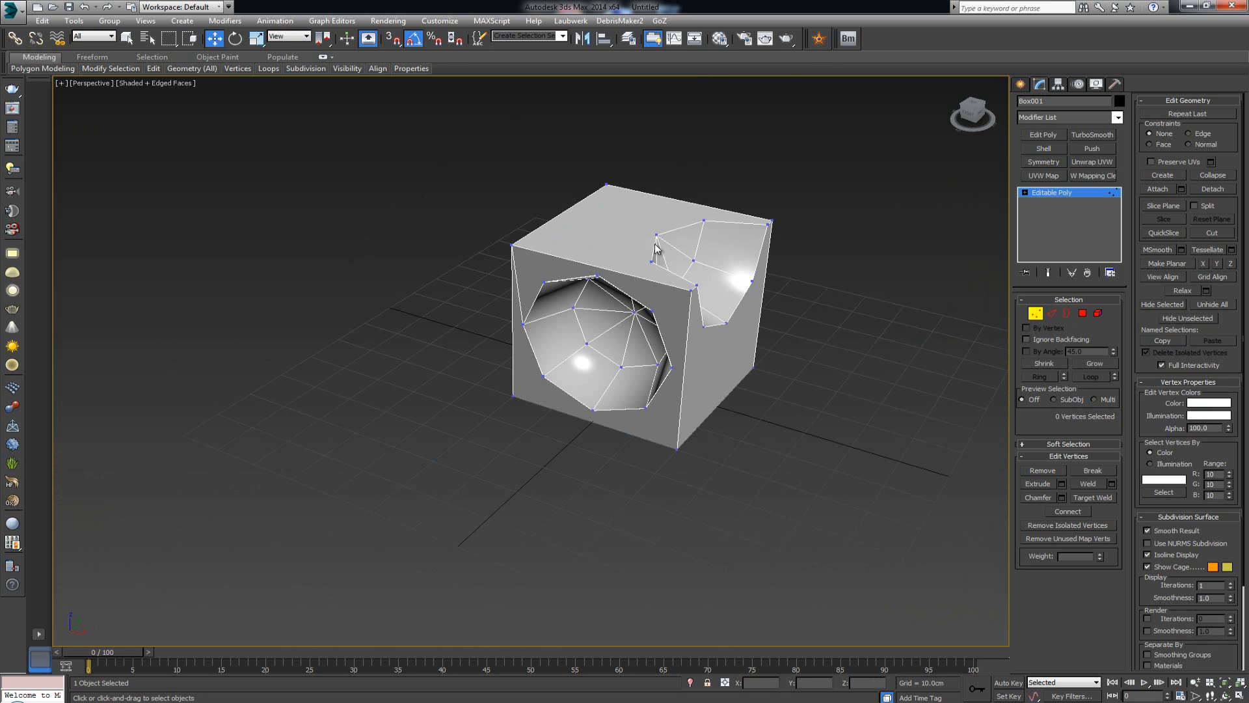
pyautogui.moveTo(400, 143); pyautogui.dragTo(897, 494)
pyautogui.scroll(4, 724, 383)
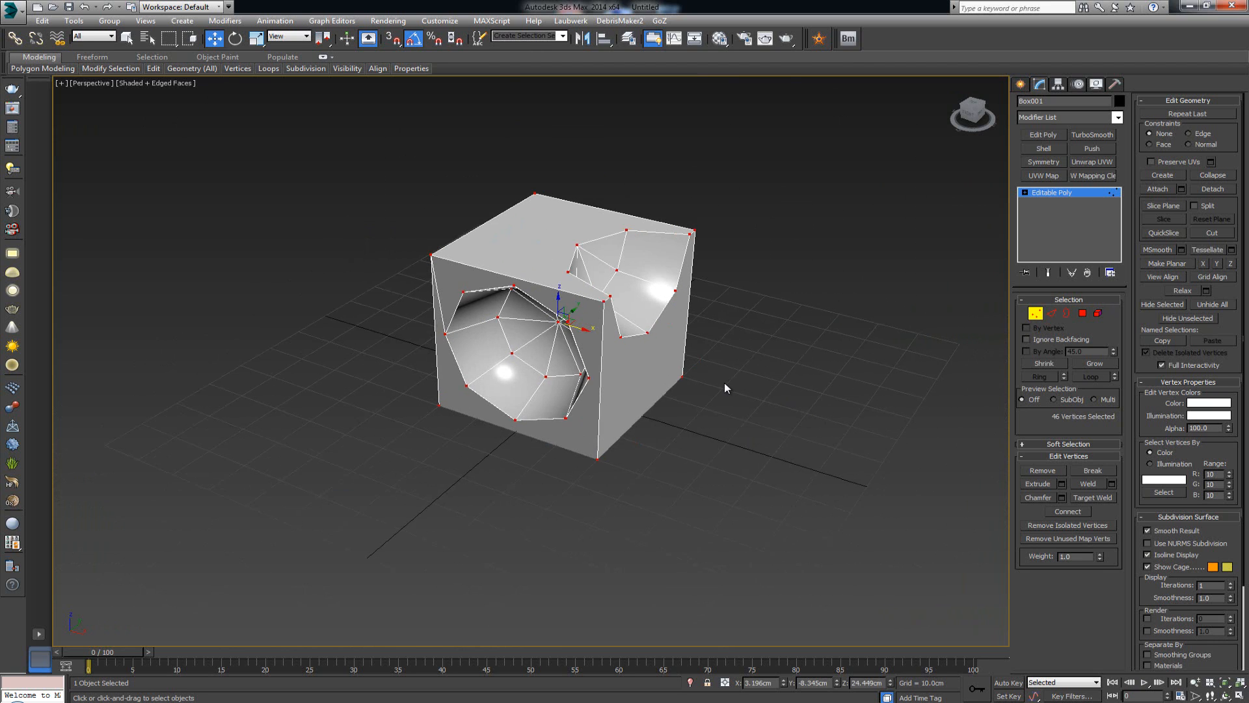
pyautogui.click(1111, 483)
pyautogui.moveTo(573, 306); pyautogui.dragTo(690, 328, button='middle')
pyautogui.scroll(4, 696, 338)
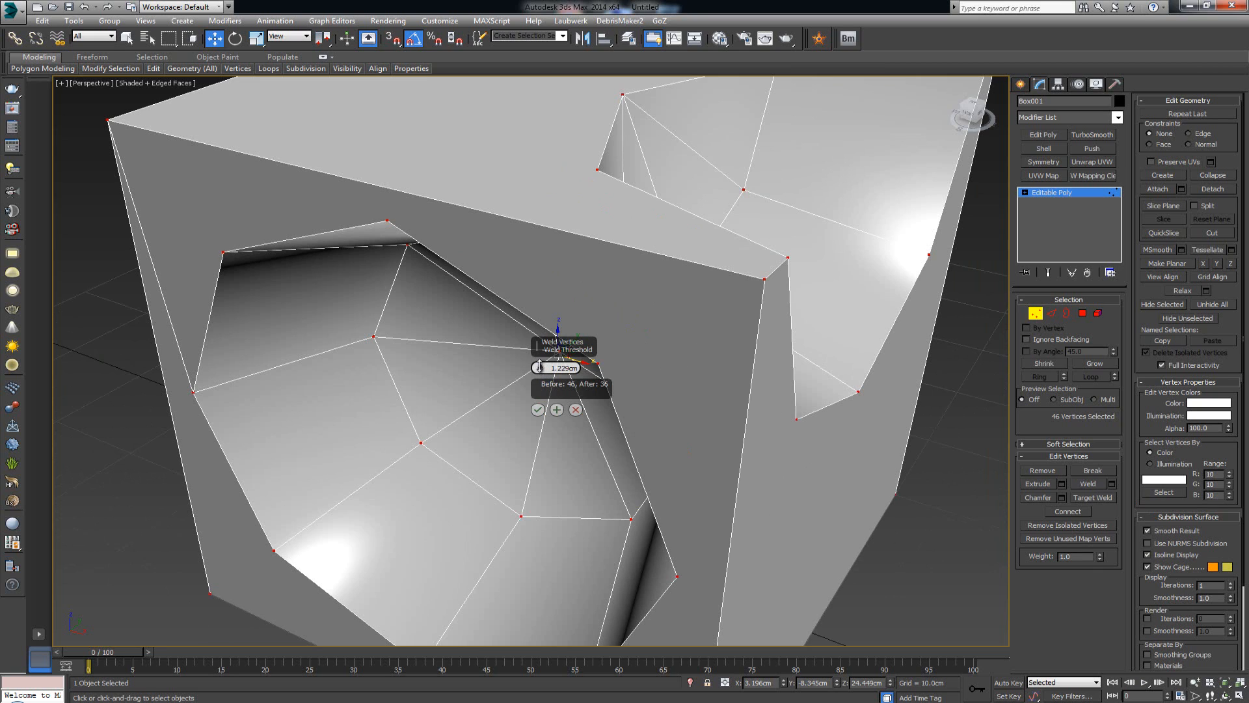
pyautogui.moveTo(539, 366); pyautogui.dragTo(540, 372)
pyautogui.keyDown('alt'); pyautogui.moveTo(437, 389); pyautogui.dragTo(505, 381, button='middle'); pyautogui.keyUp('alt')
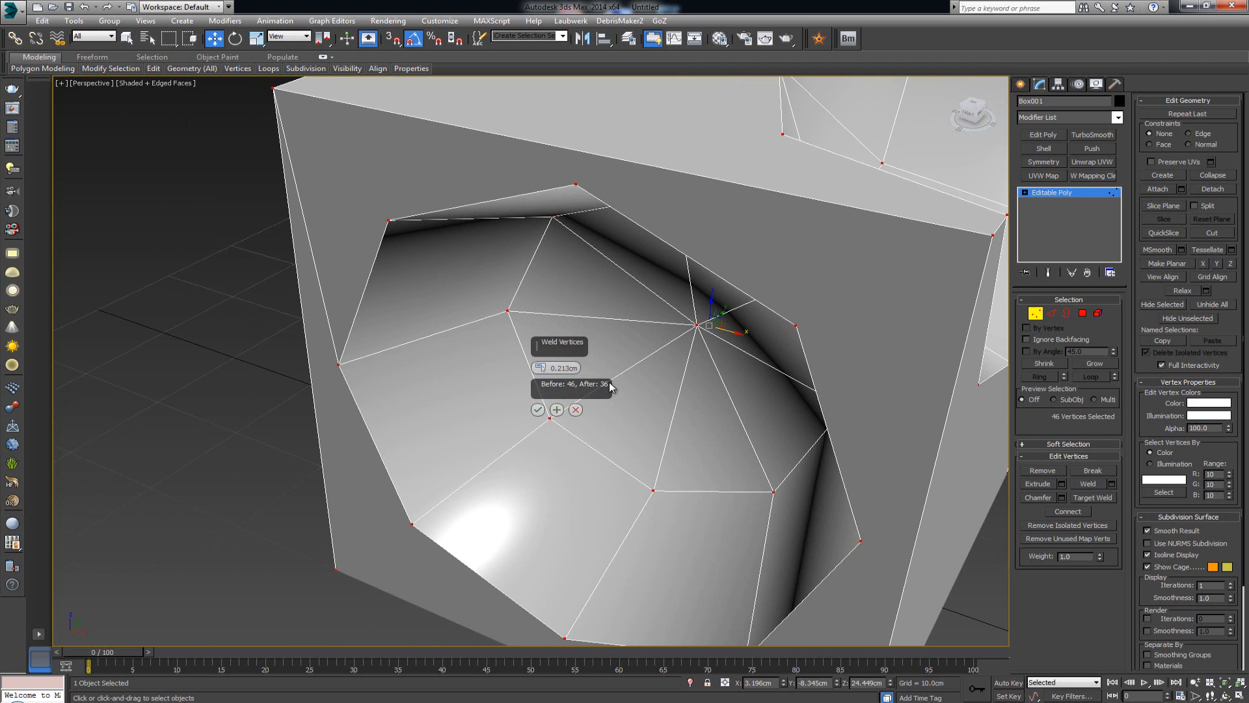
pyautogui.click(538, 410)
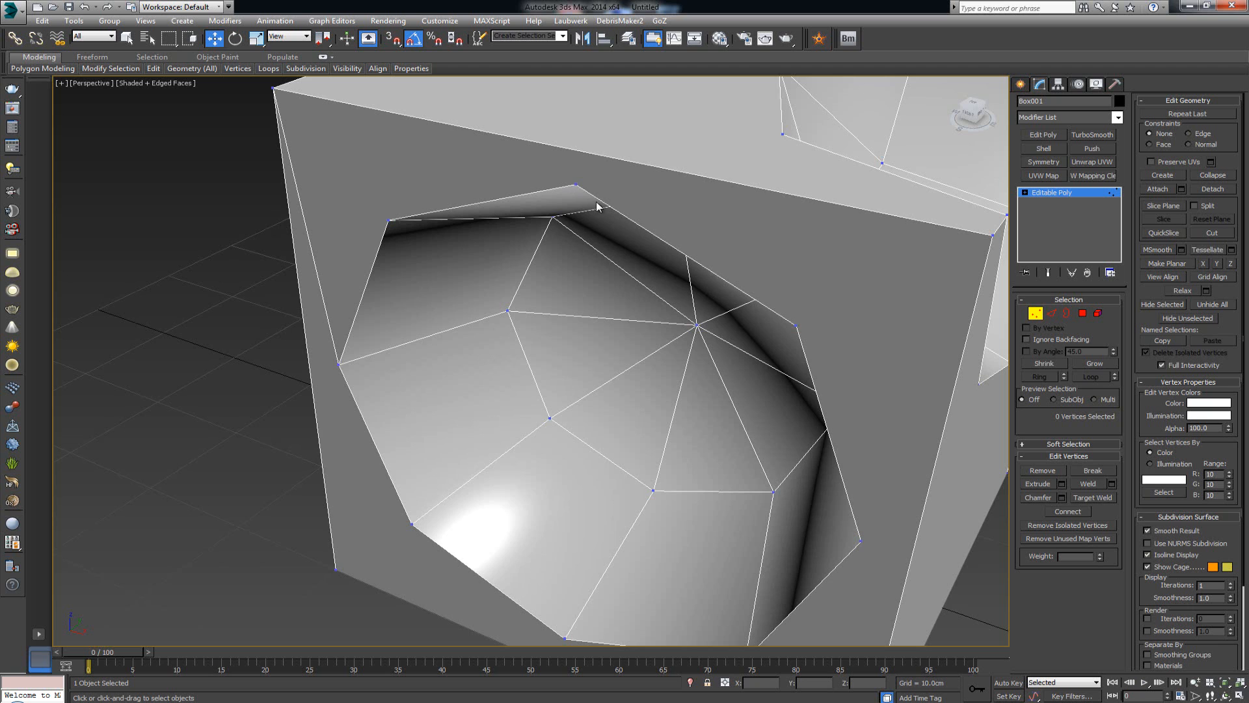
# - Leave vertex-level editing of the welded box
pyautogui.moveTo(596, 205); pyautogui.dragTo(539, 266, button='middle')
pyautogui.scroll(-5, 537, 267)
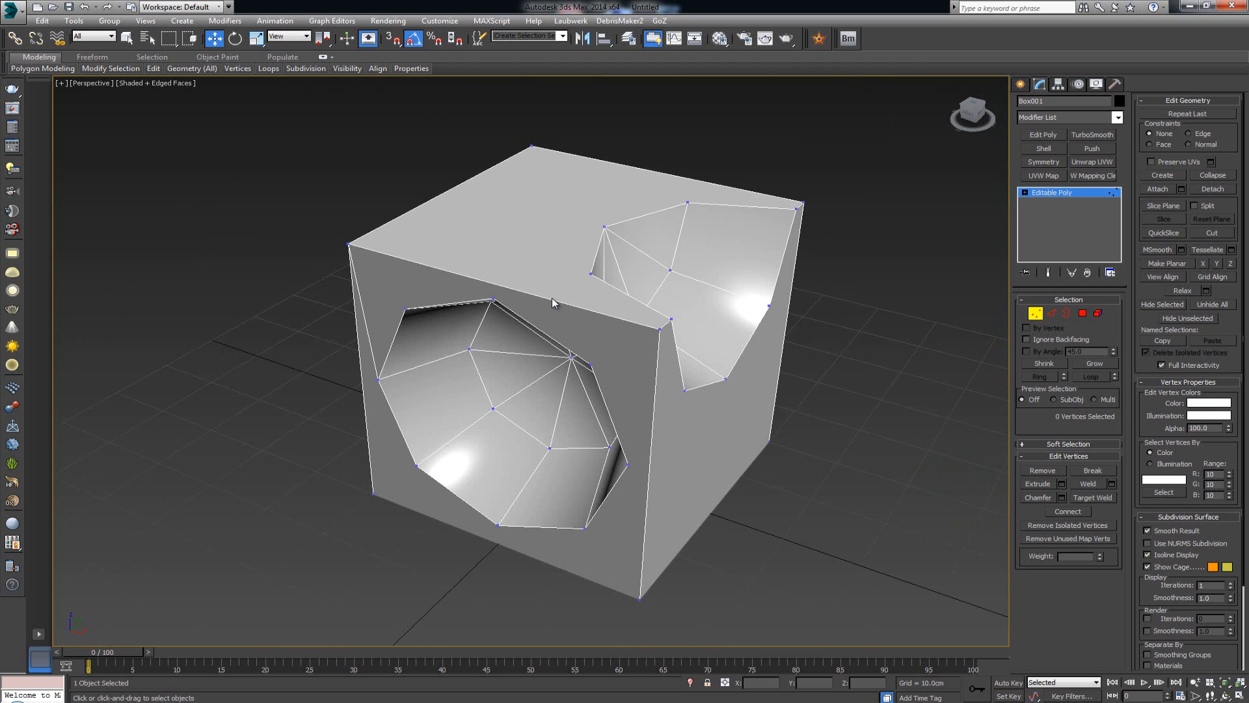
pyautogui.keyDown('alt'); pyautogui.moveTo(558, 309); pyautogui.dragTo(481, 263, button='middle'); pyautogui.keyUp('alt')
pyautogui.click(1032, 315)
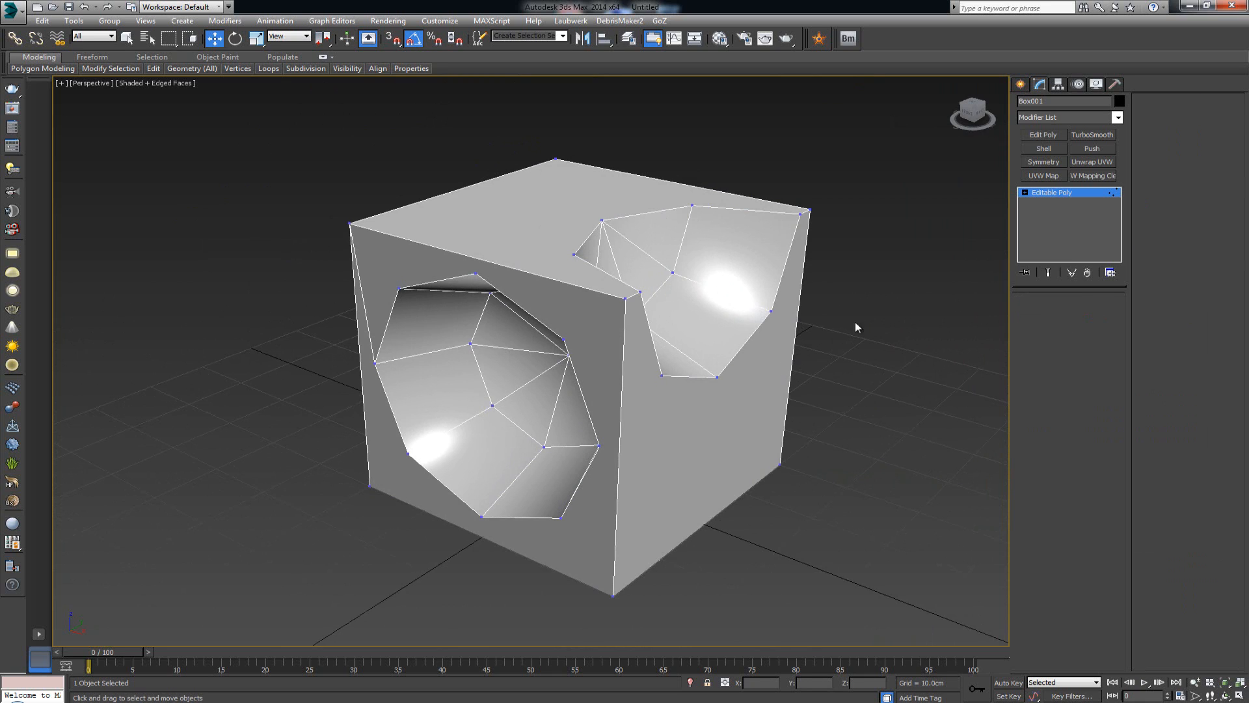
# - Compare the box's edge display while the whole object is selected and deselected
pyautogui.click(768, 138)
pyautogui.click(627, 286)
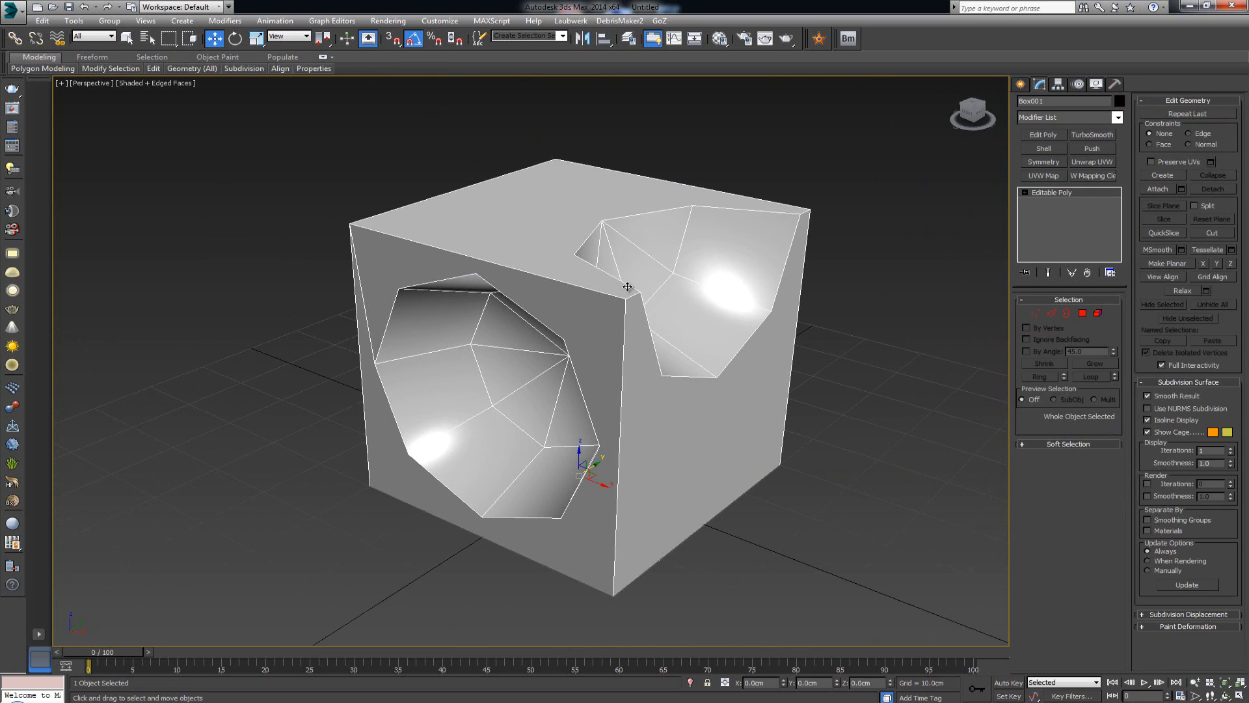
pyautogui.click(876, 156)
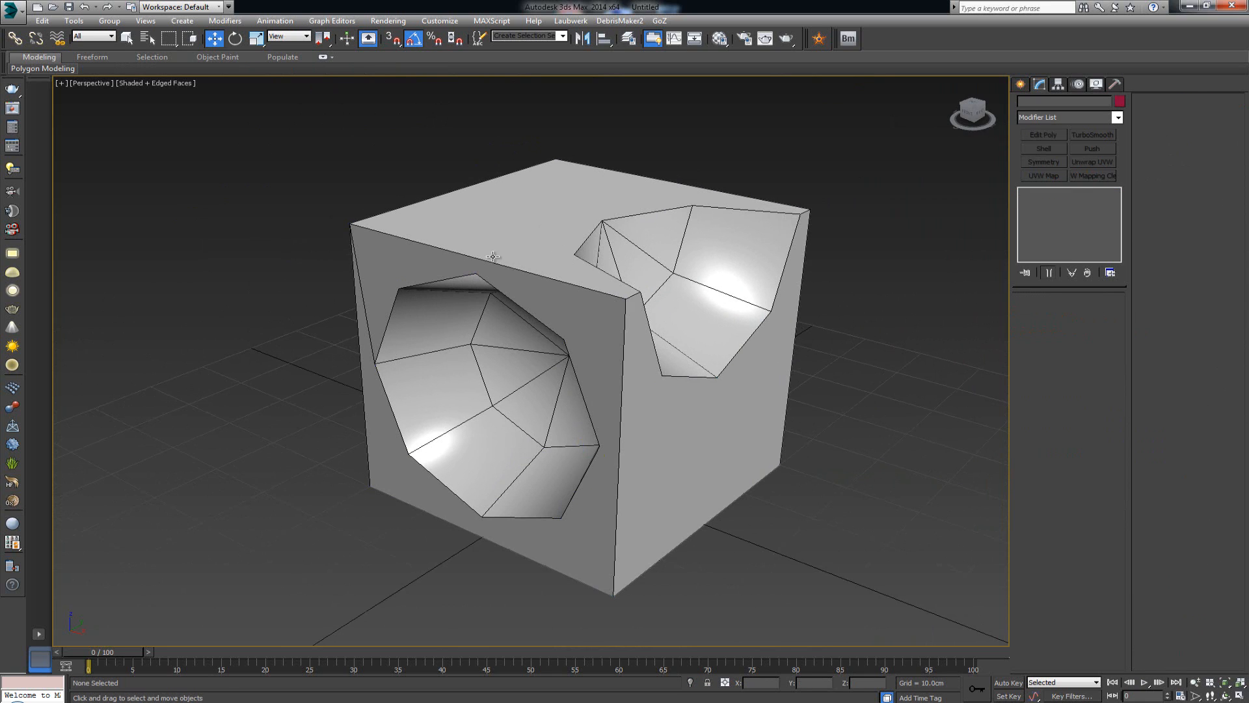
pyautogui.click(718, 300)
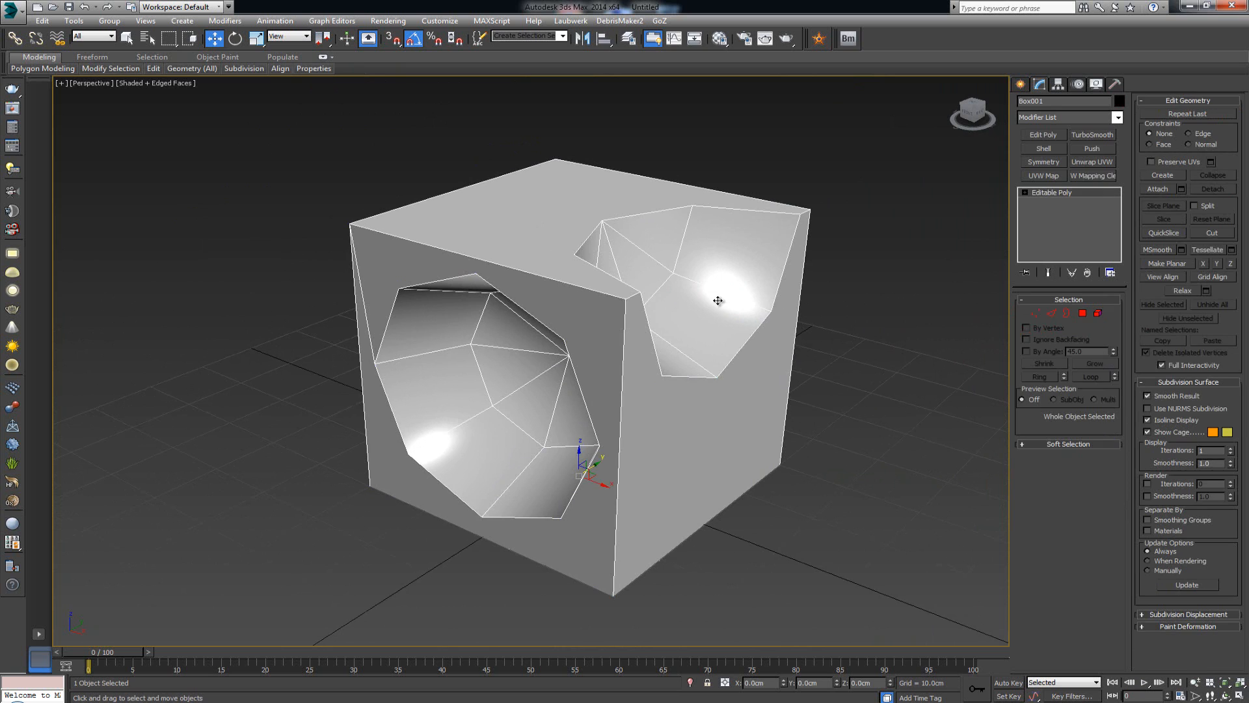
pyautogui.click(289, 248)
pyautogui.click(533, 236)
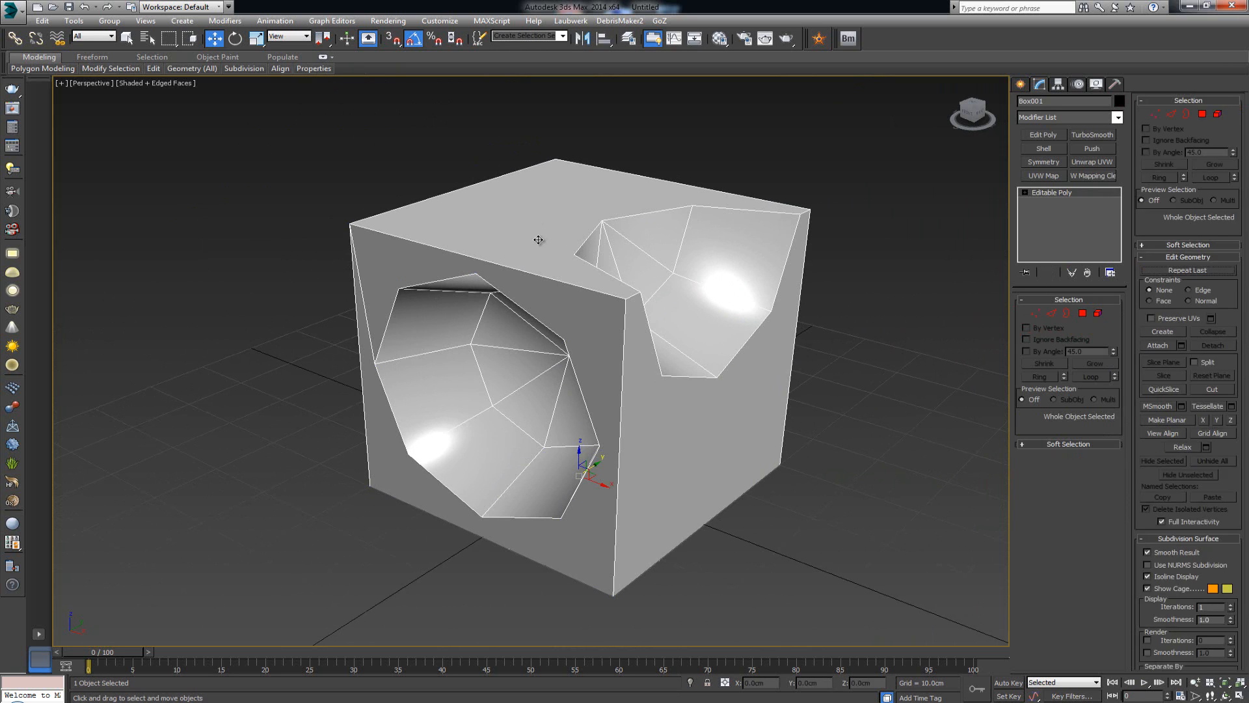
pyautogui.click(304, 227)
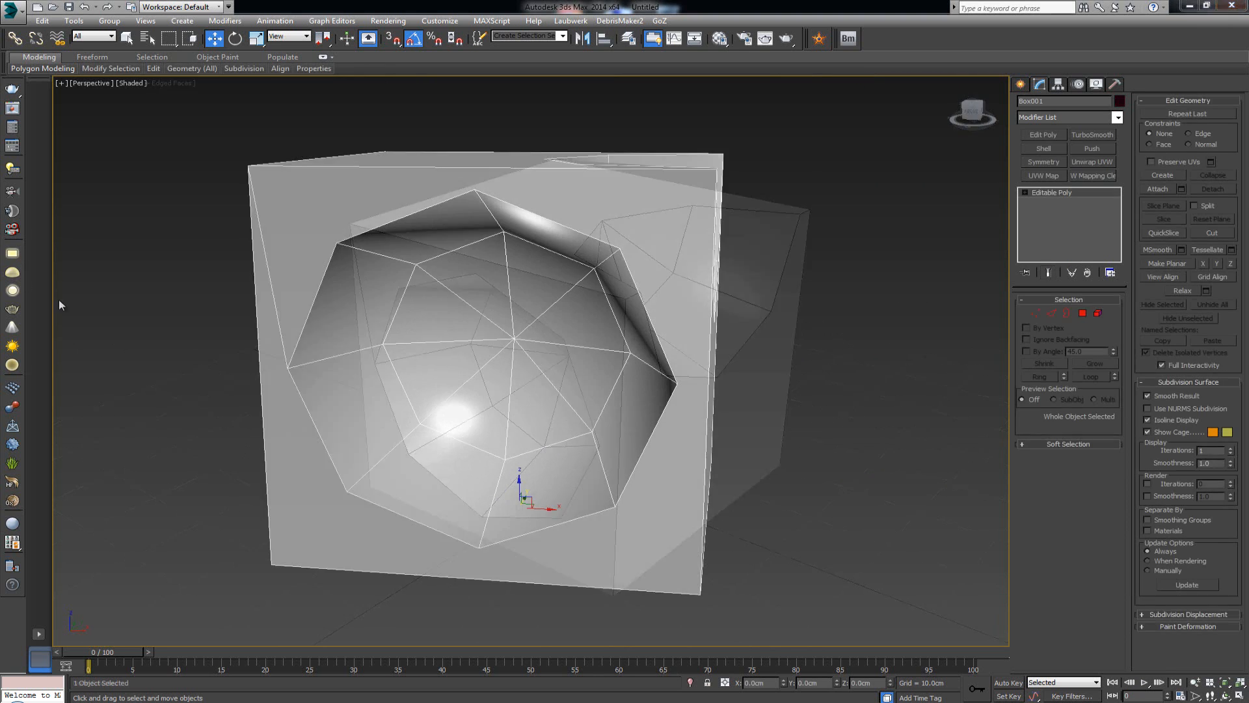
# - Examine the edges of both spherical cutouts on the welded box from several sides
pyautogui.moveTo(159, 350)
pyautogui.keyDown('alt'); pyautogui.mouseDown(button='middle')
pyautogui.moveTo(116, 381)
pyautogui.moveTo(177, 336)
pyautogui.moveTo(312, 299)
pyautogui.moveTo(177, 336)
pyautogui.mouseUp(button='middle'); pyautogui.keyUp('alt')
pyautogui.scroll(-3, 177, 336)
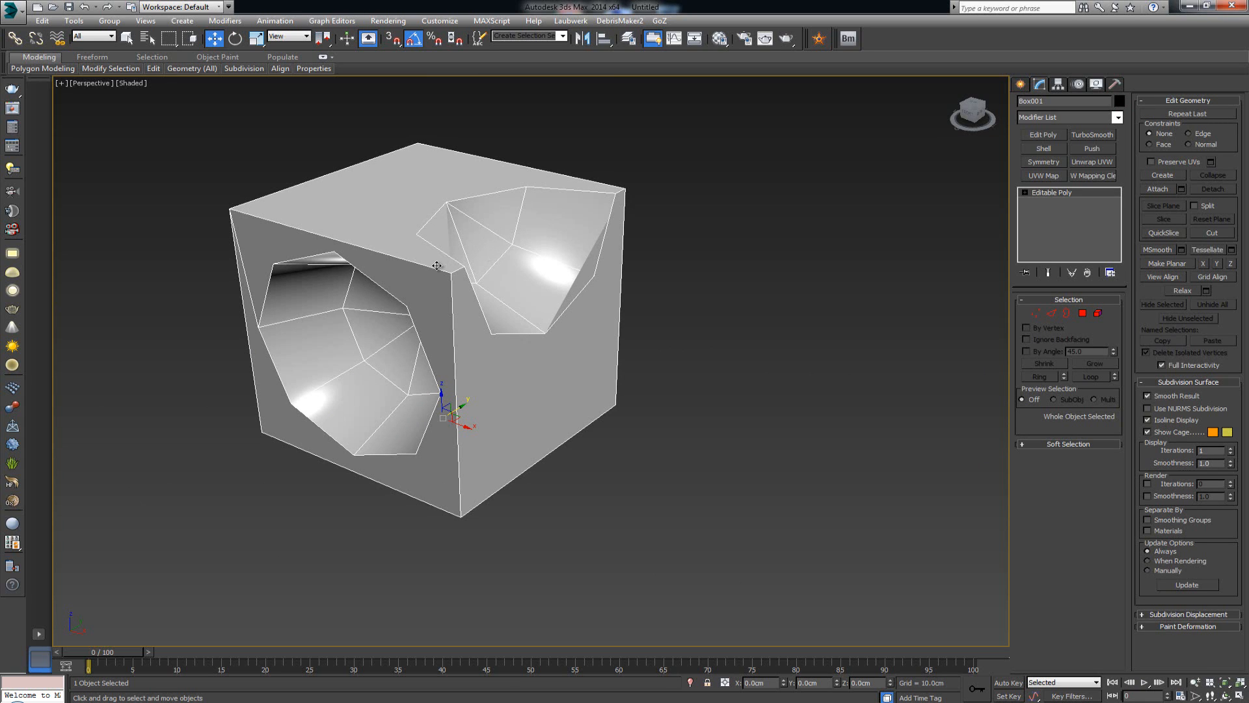
pyautogui.moveTo(439, 282)
pyautogui.keyDown('alt'); pyautogui.mouseDown(button='middle')
pyautogui.moveTo(464, 280)
pyautogui.moveTo(446, 283)
pyautogui.mouseUp(button='middle'); pyautogui.keyUp('alt')
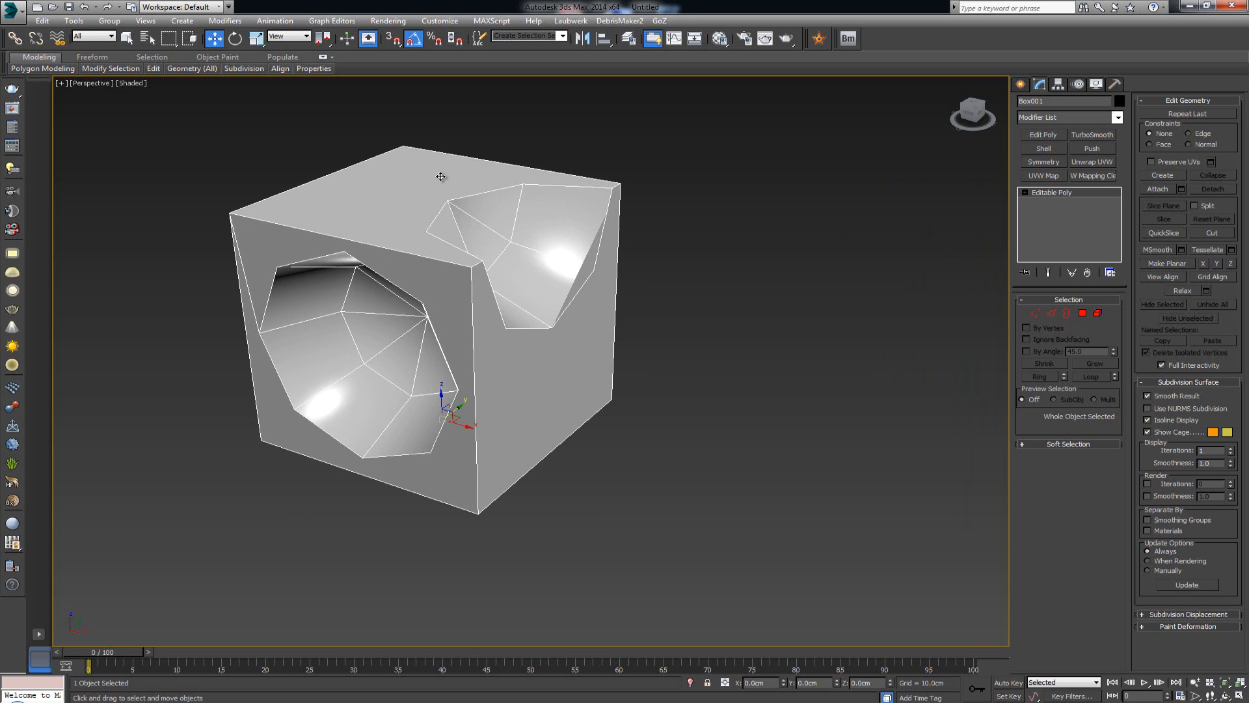
pyautogui.keyDown('alt'); pyautogui.moveTo(635, 209); pyautogui.dragTo(562, 266, button='middle'); pyautogui.keyUp('alt')
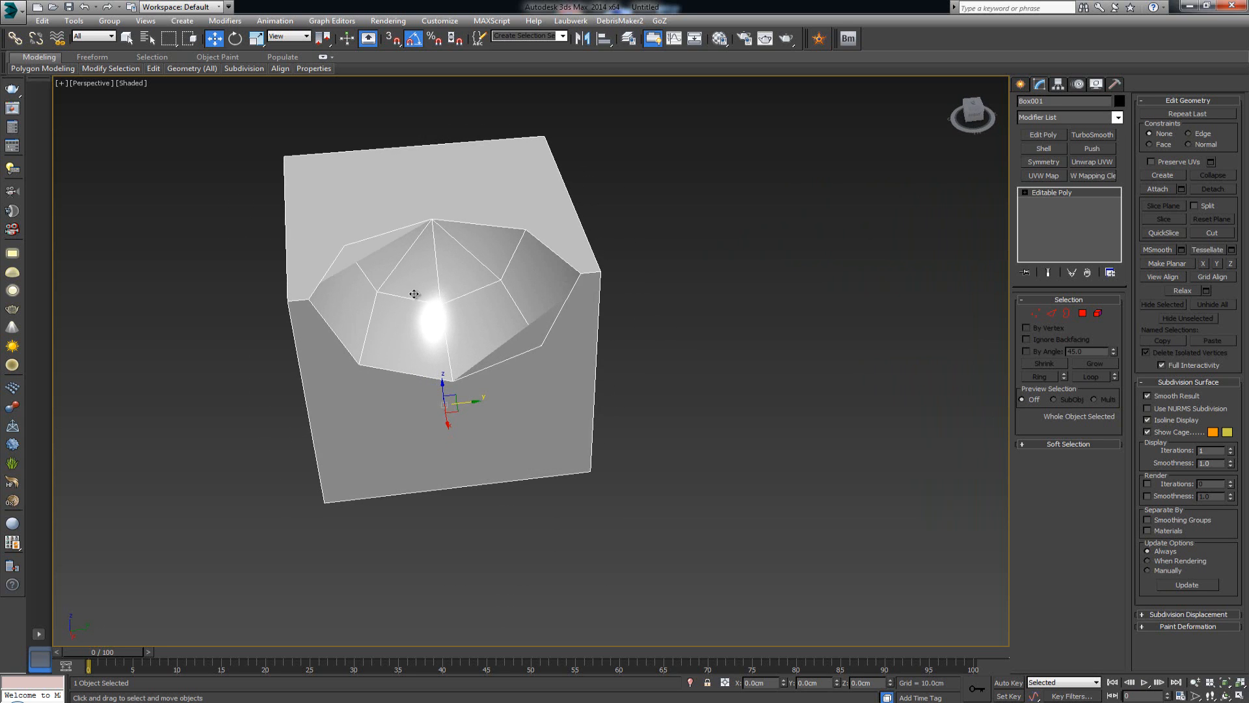
pyautogui.keyDown('alt'); pyautogui.moveTo(380, 368); pyautogui.dragTo(452, 361, button='middle'); pyautogui.keyUp('alt')
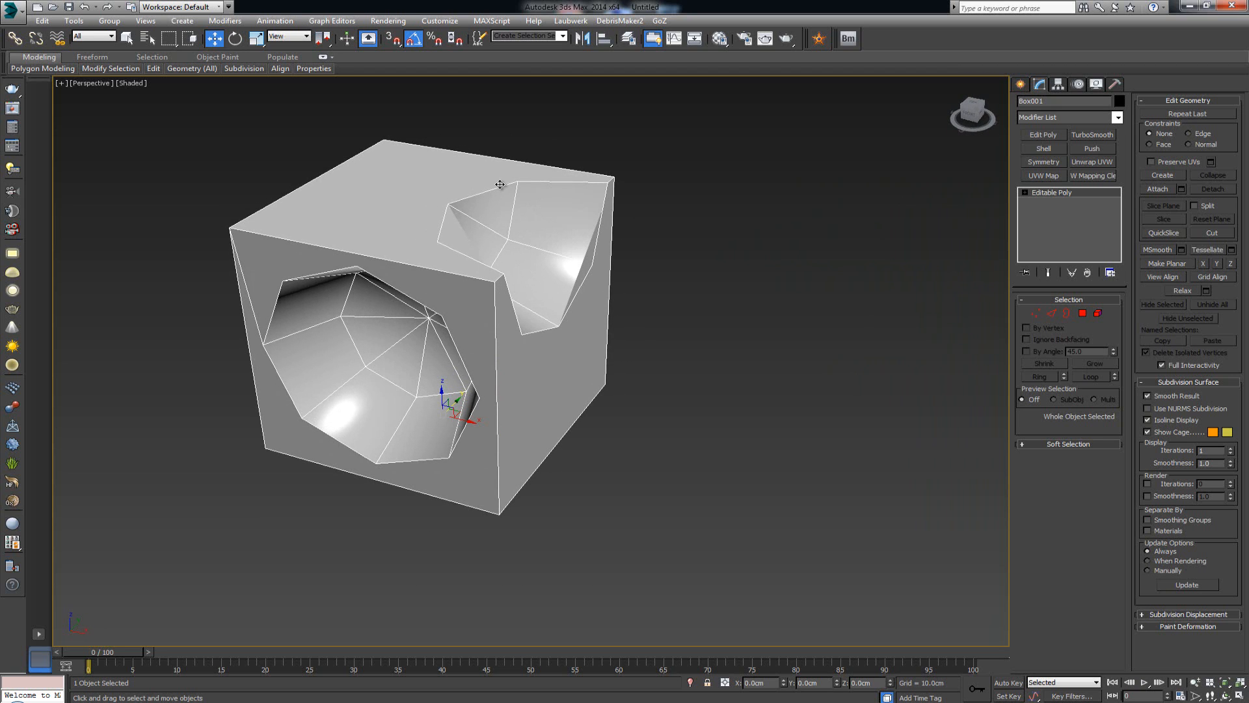